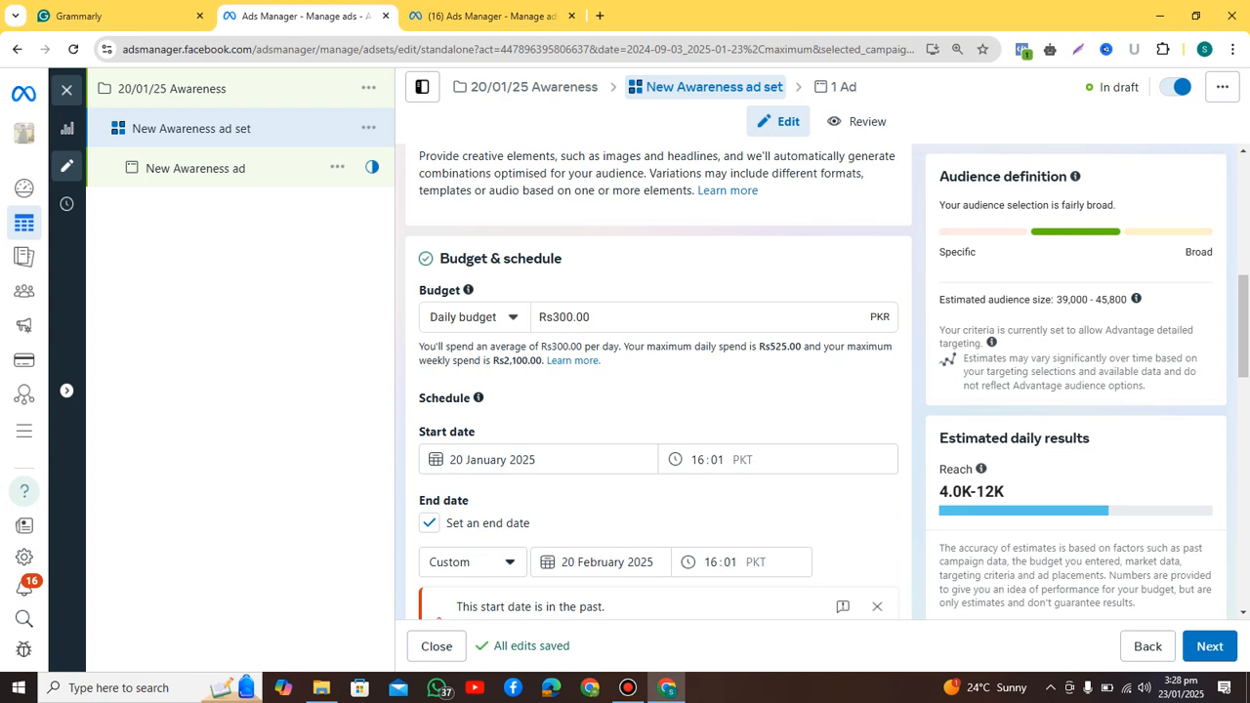
# Remove the existing 2 km radius pin from the ad set's audience locations in Pakistan.
pyautogui.scroll(-5, 658, 381)
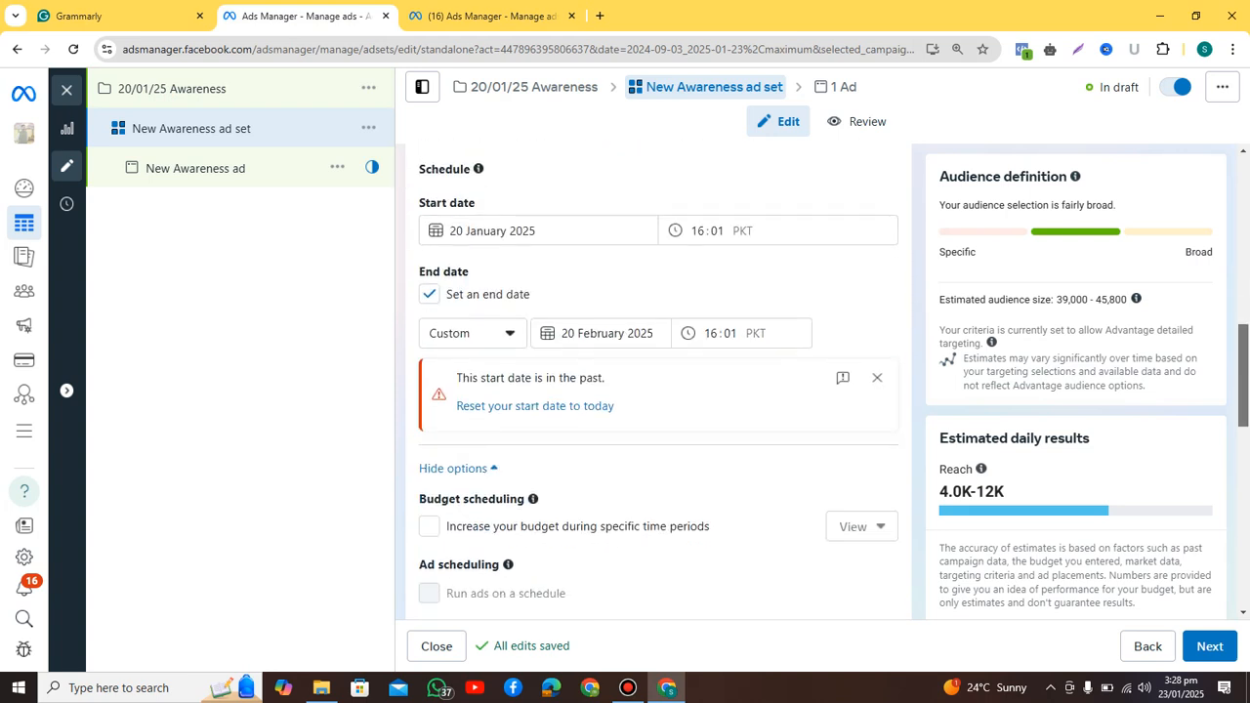
pyautogui.scroll(-4, 658, 381)
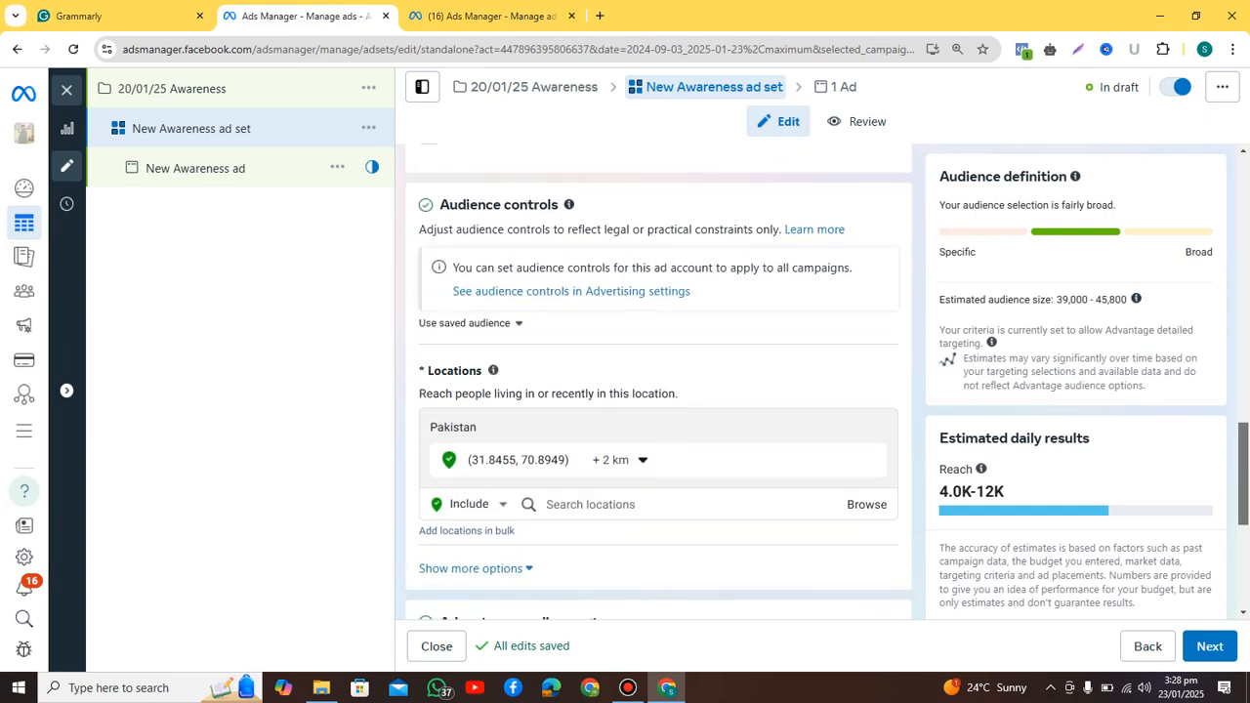
pyautogui.scroll(-2, 658, 381)
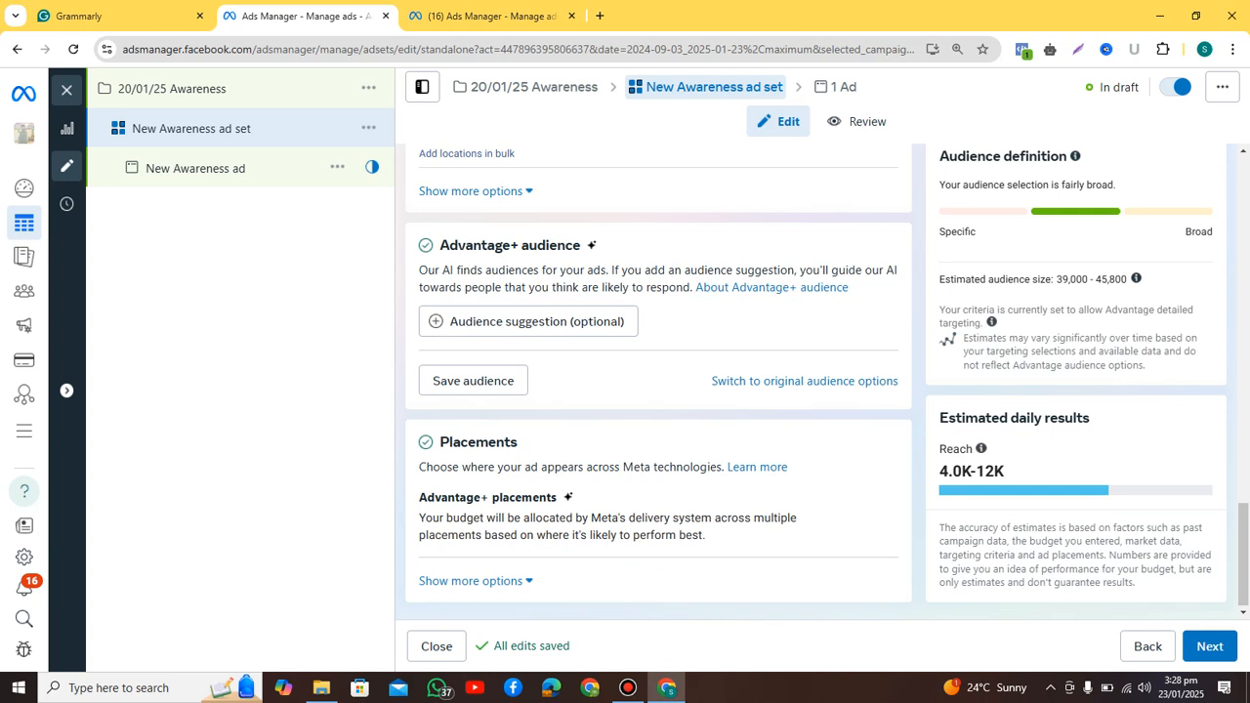
pyautogui.scroll(3, 658, 381)
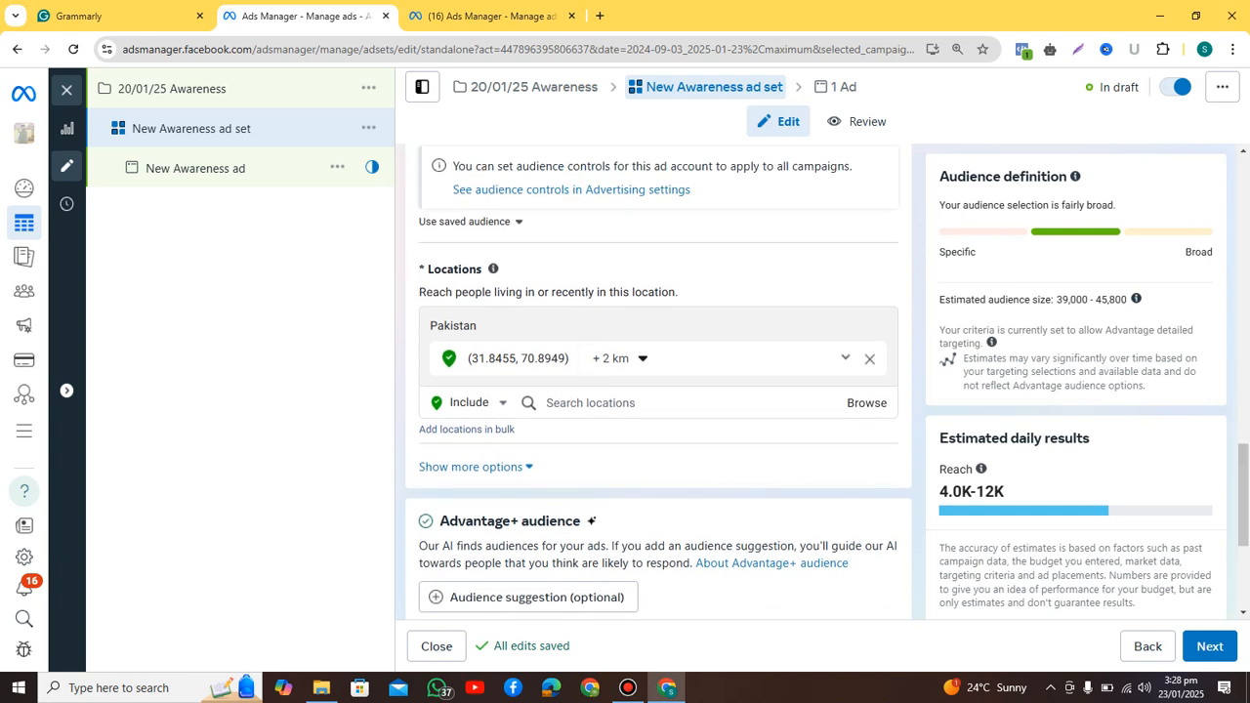
pyautogui.click(845, 357)
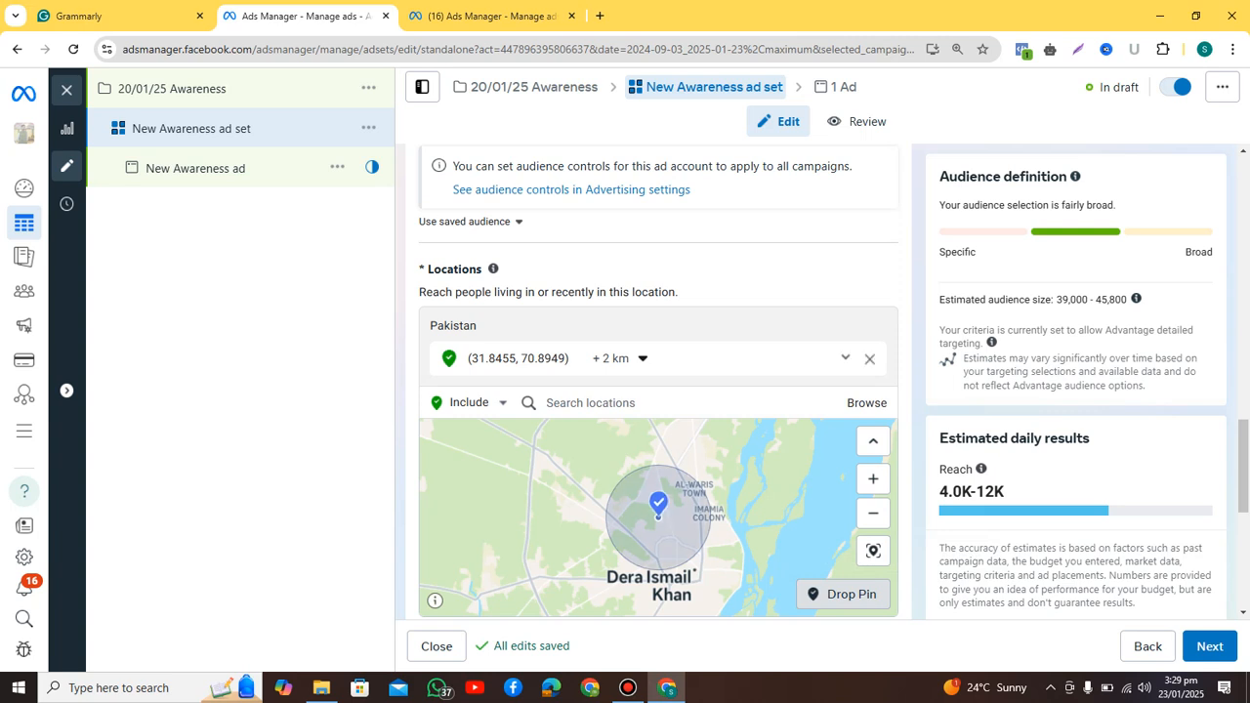
pyautogui.click(870, 359)
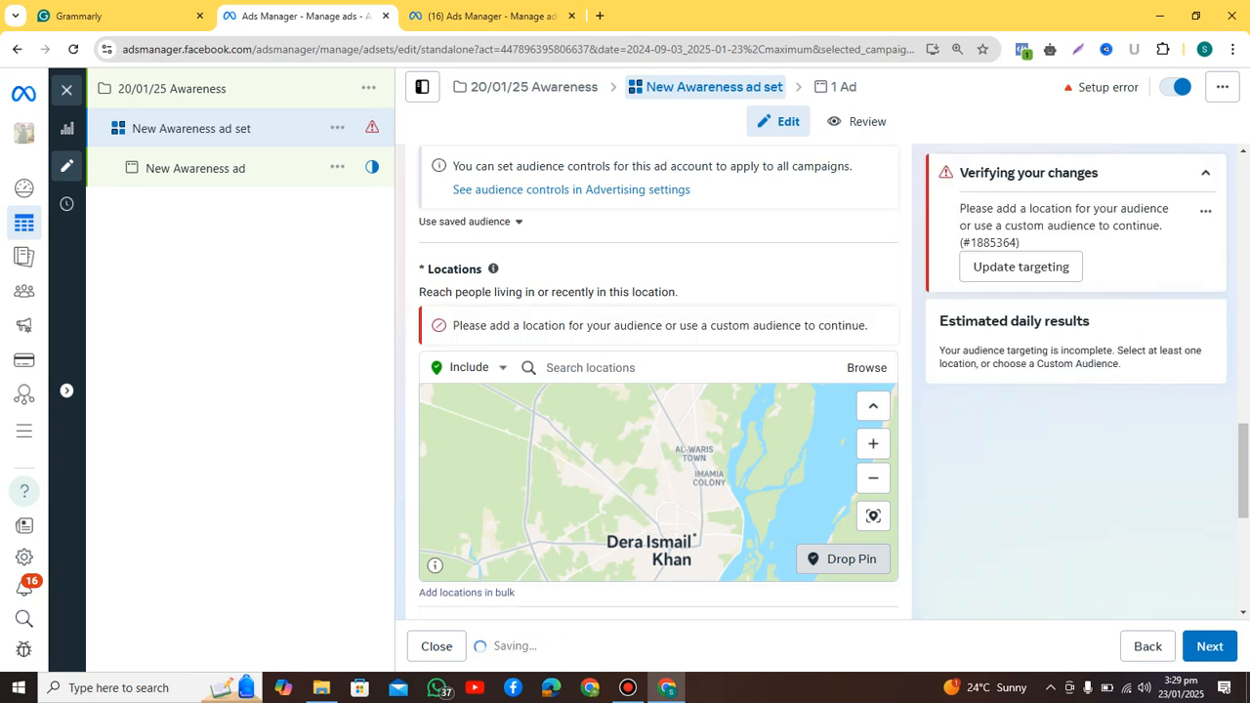
# Drop a location pin on central Dera Ismail Khan, at about 31.831, 70.902.
pyautogui.click(873, 443)
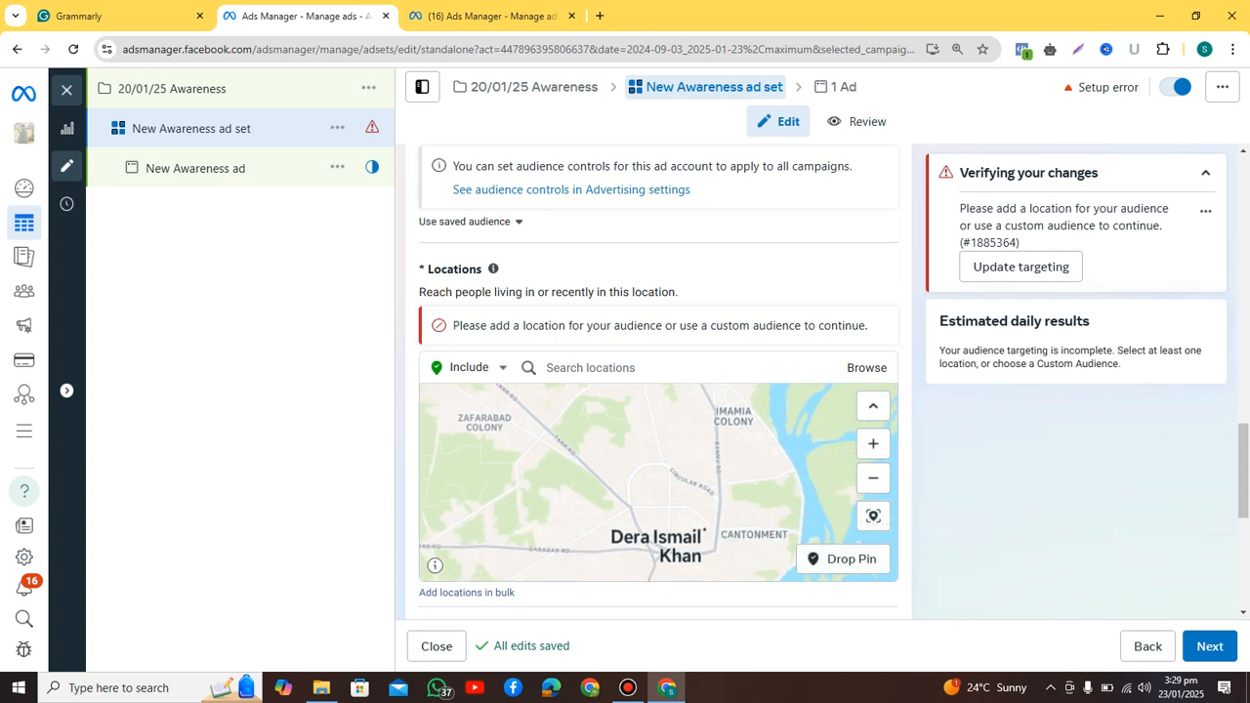
pyautogui.click(873, 443)
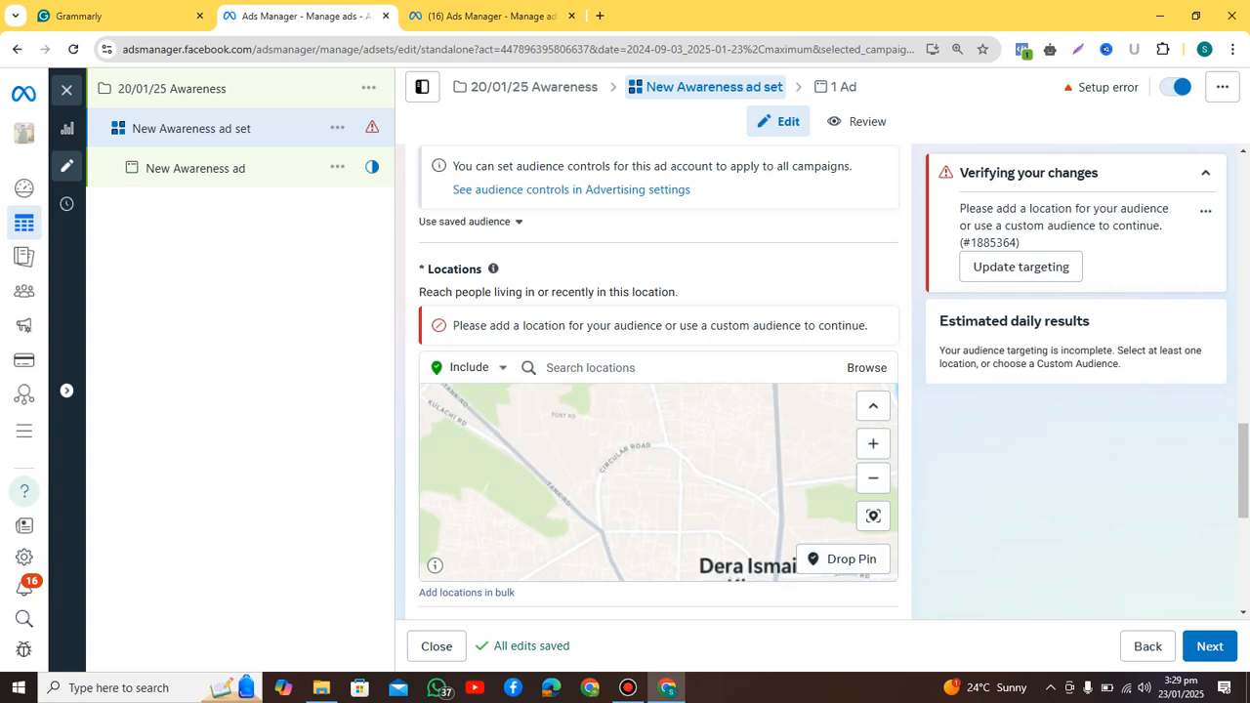
pyautogui.click(748, 565)
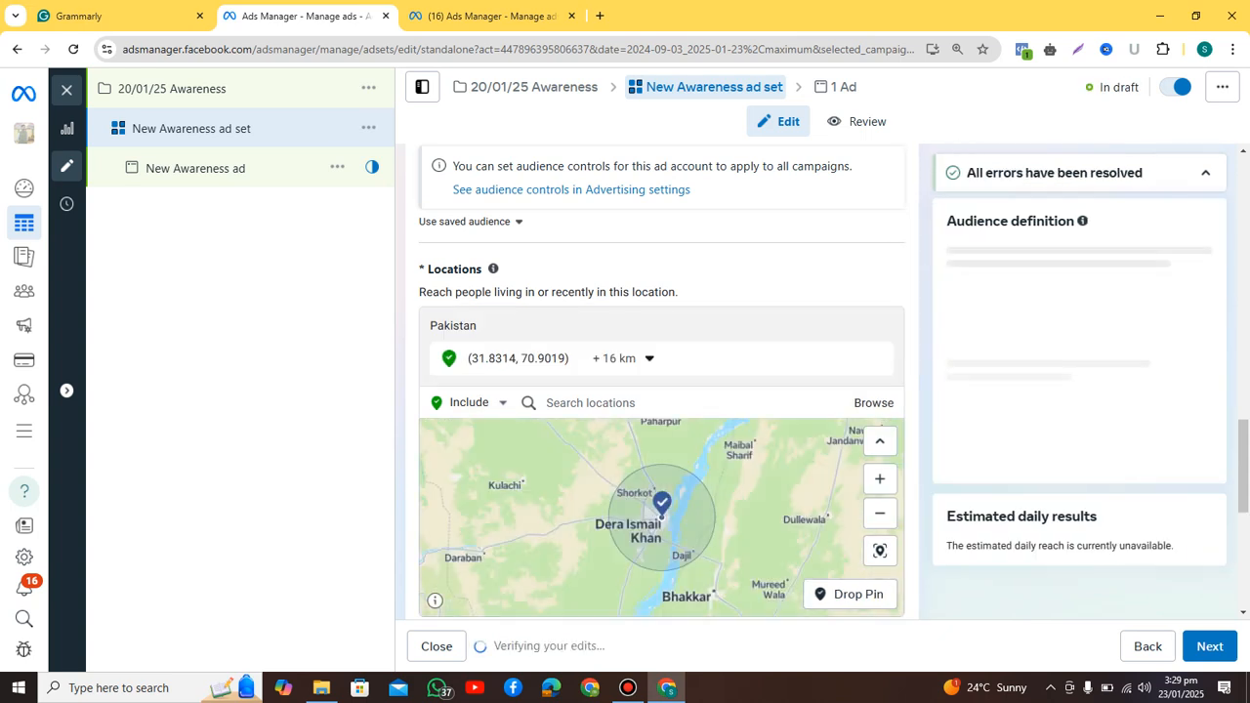
# Set the targeting radius of the Dera Ismail Khan pin to 1 km.
pyautogui.click(873, 478)
pyautogui.click(873, 478)
pyautogui.click(873, 479)
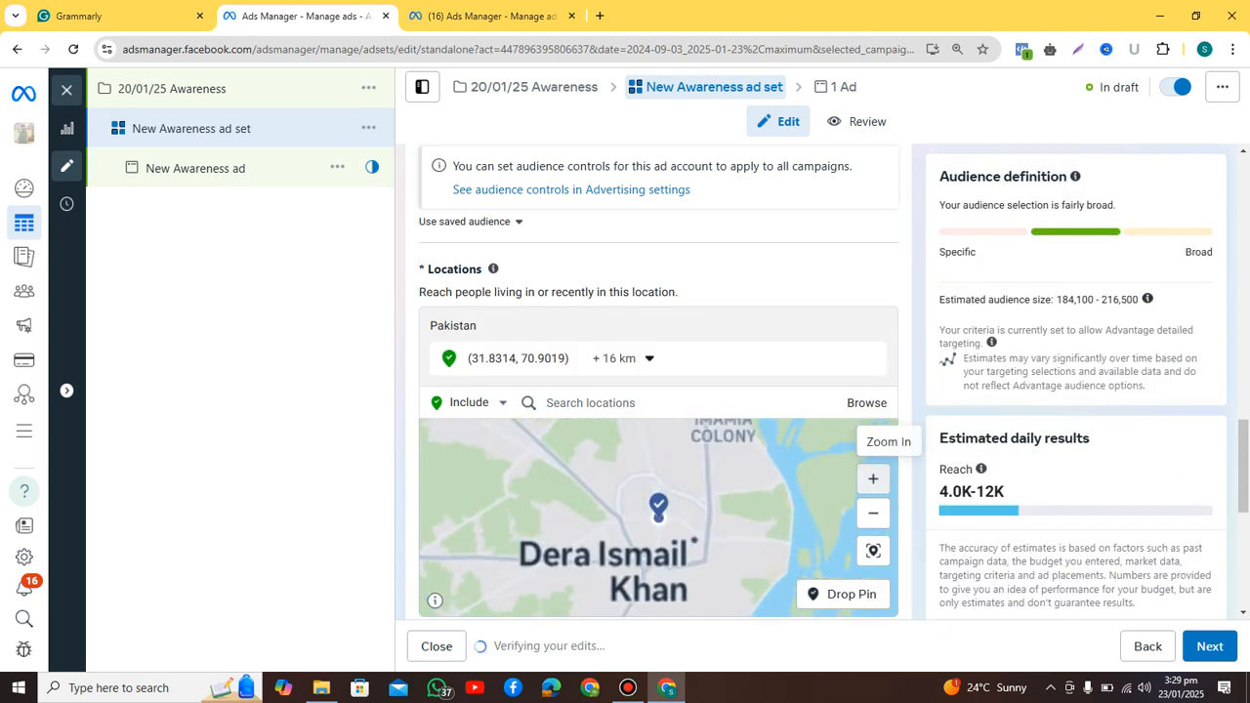
pyautogui.click(873, 478)
pyautogui.click(873, 478)
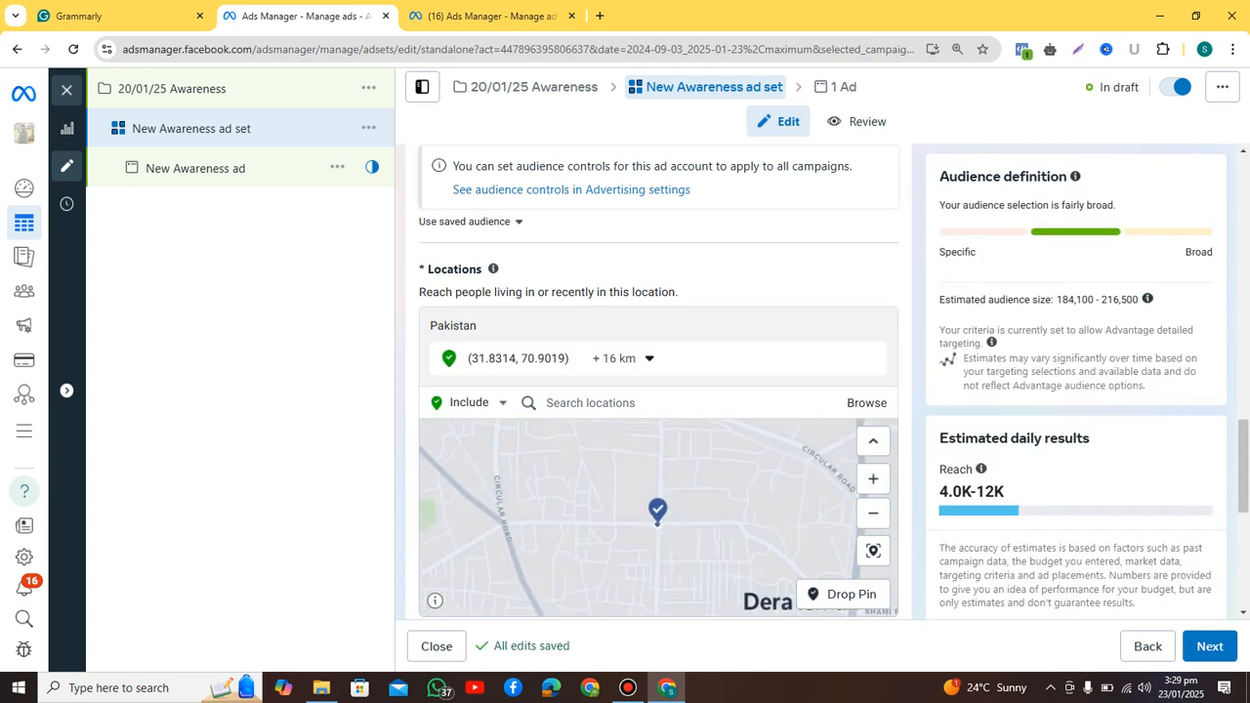
pyautogui.click(873, 513)
pyautogui.click(873, 513)
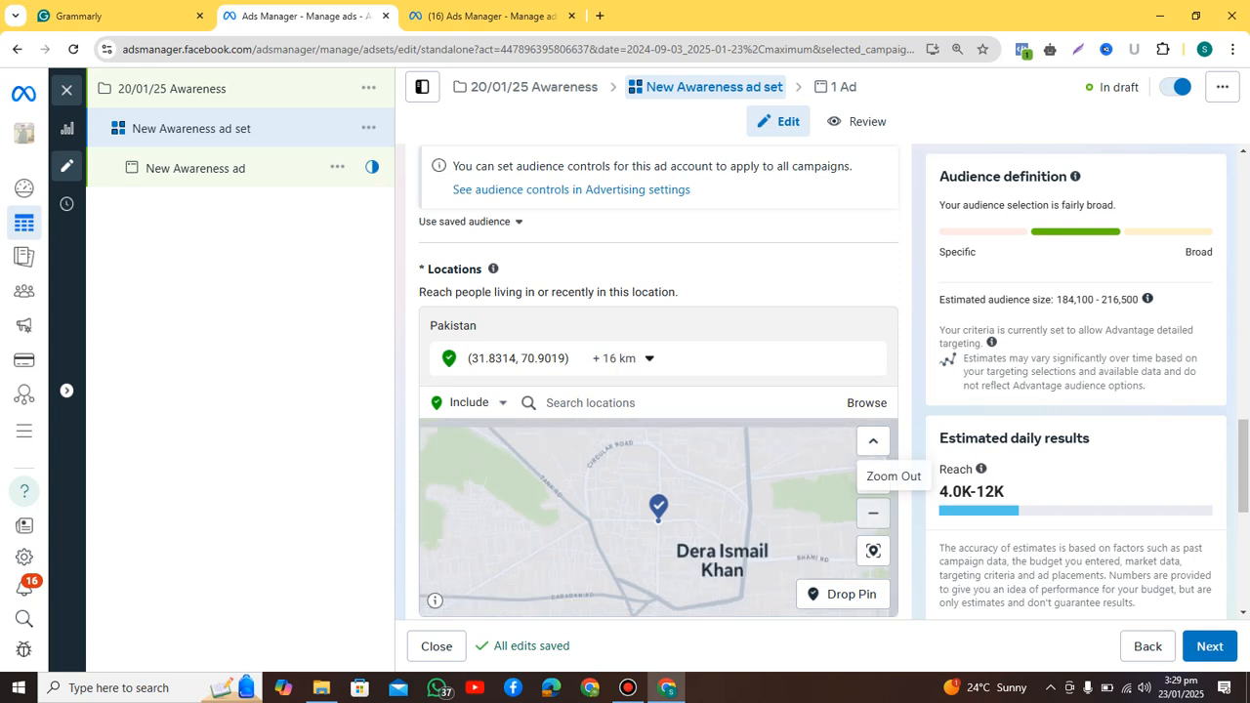
pyautogui.click(873, 513)
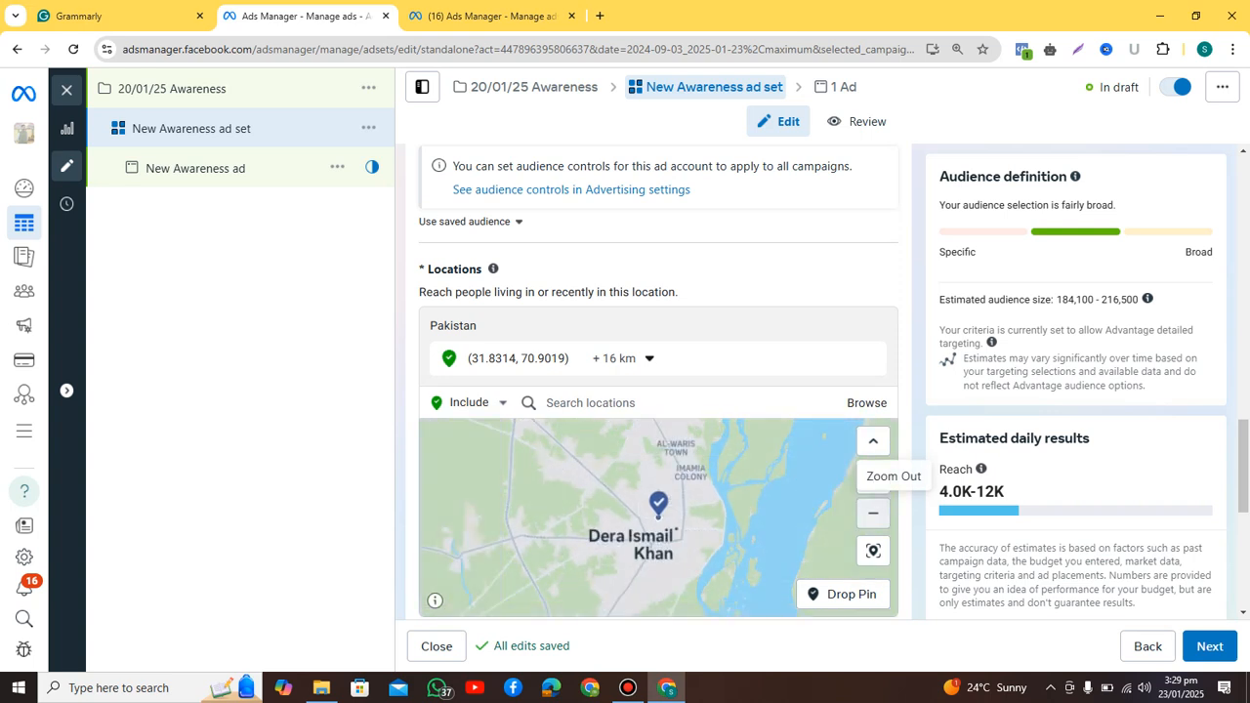
pyautogui.click(874, 513)
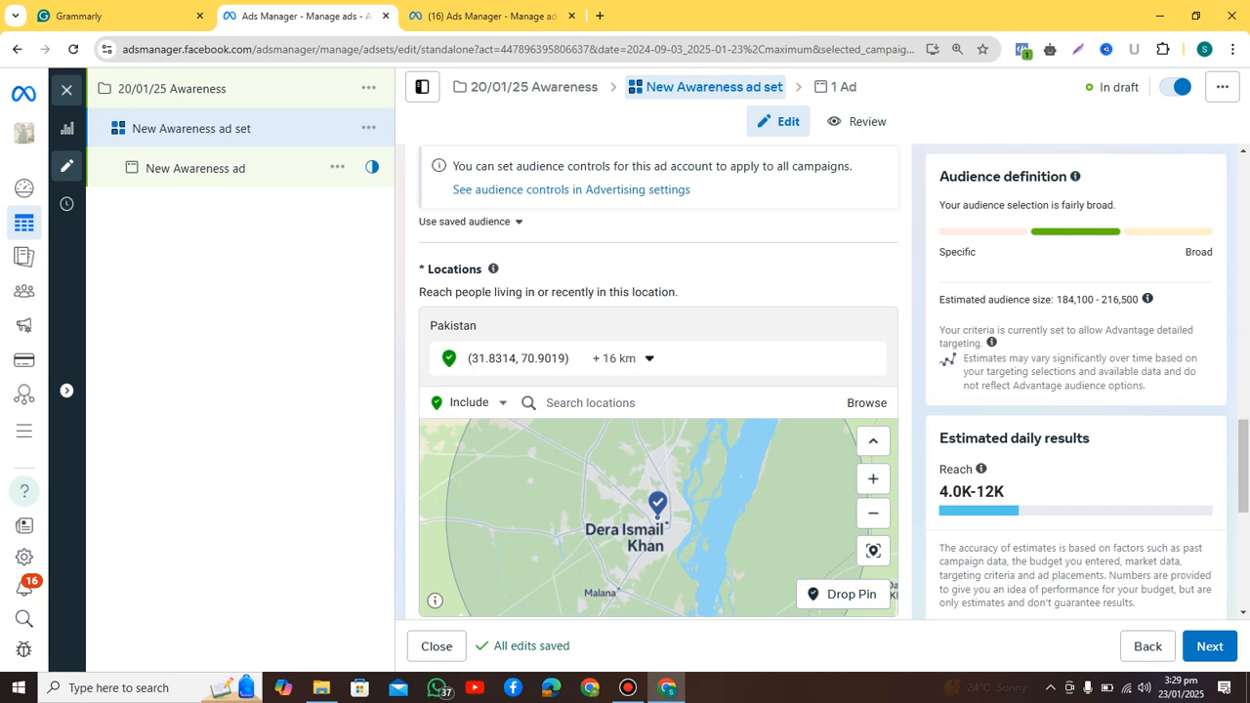
pyautogui.click(615, 358)
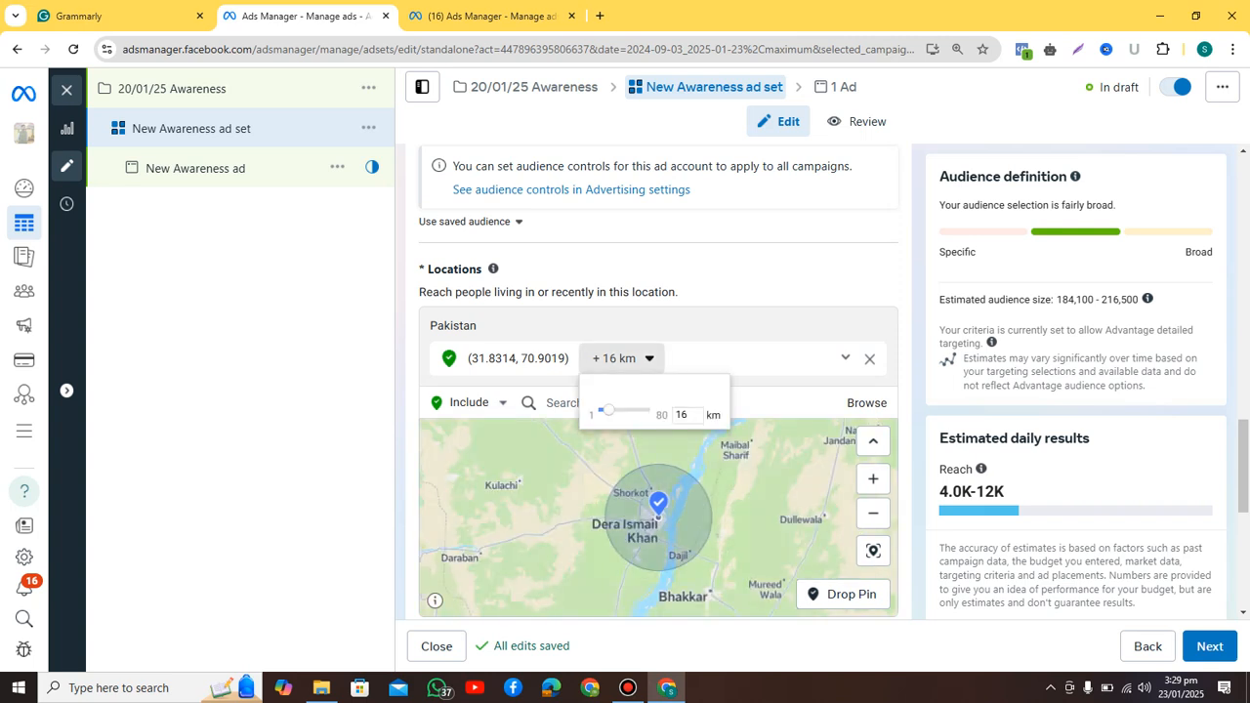
pyautogui.press('BackSpace')
pyautogui.press('Return')
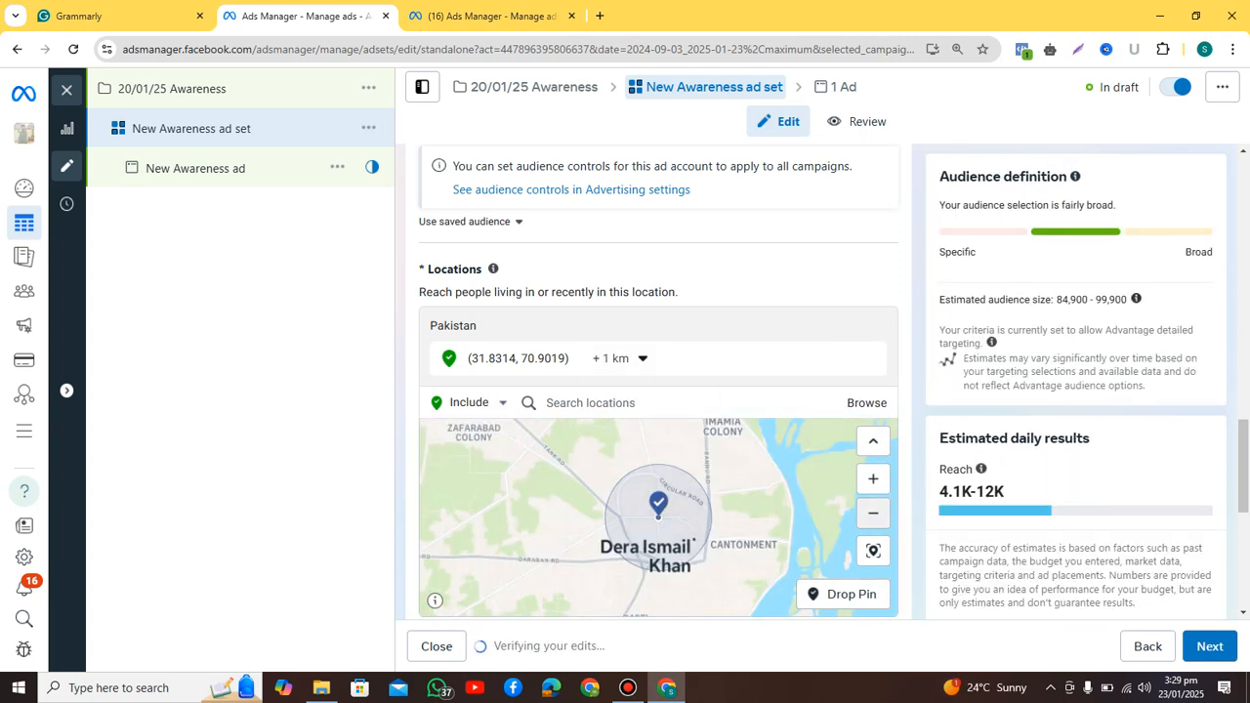
# Drop a second location pin on Zafarabad Colony, at about 31.843, 70.867, and set its radius to 1 km.
pyautogui.click(873, 478)
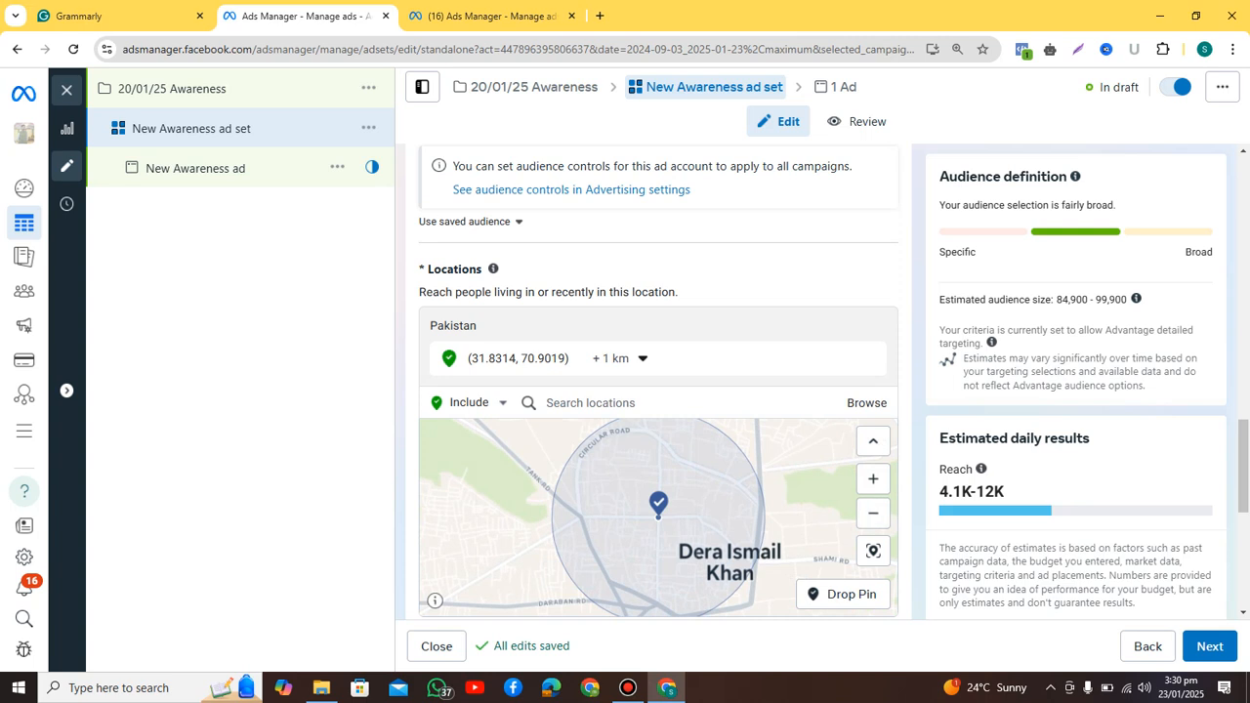
pyautogui.click(873, 513)
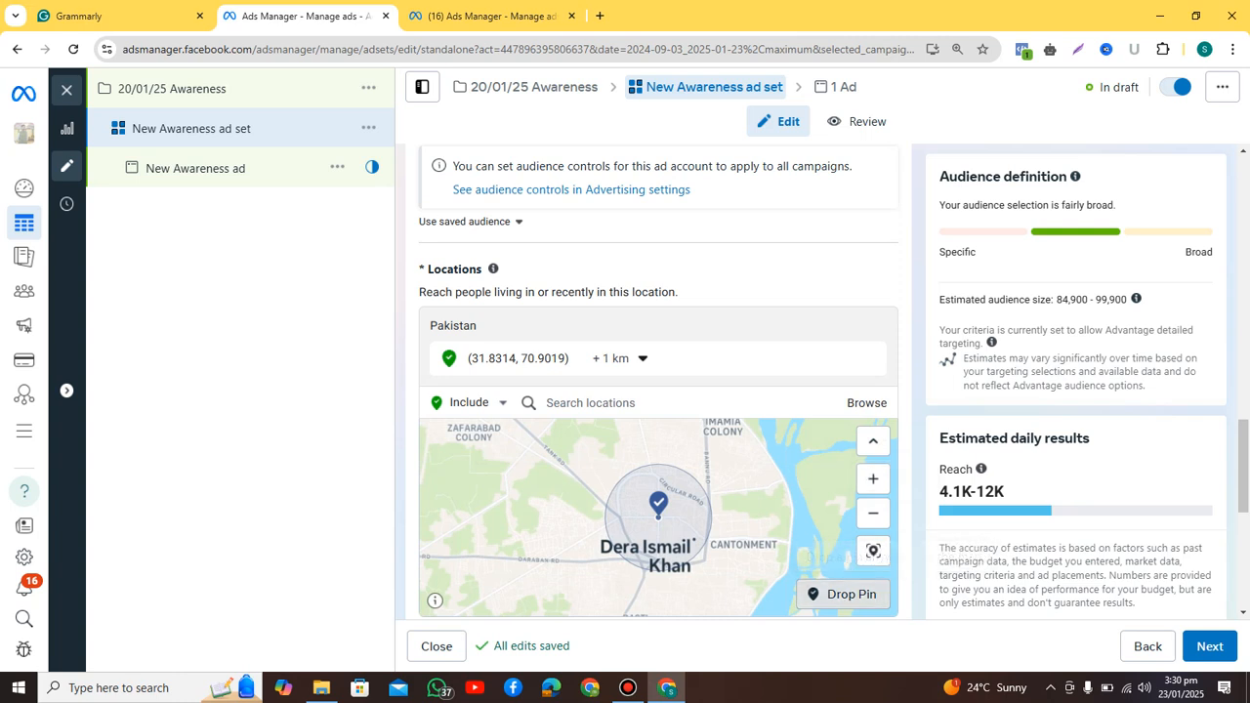
pyautogui.click(481, 448)
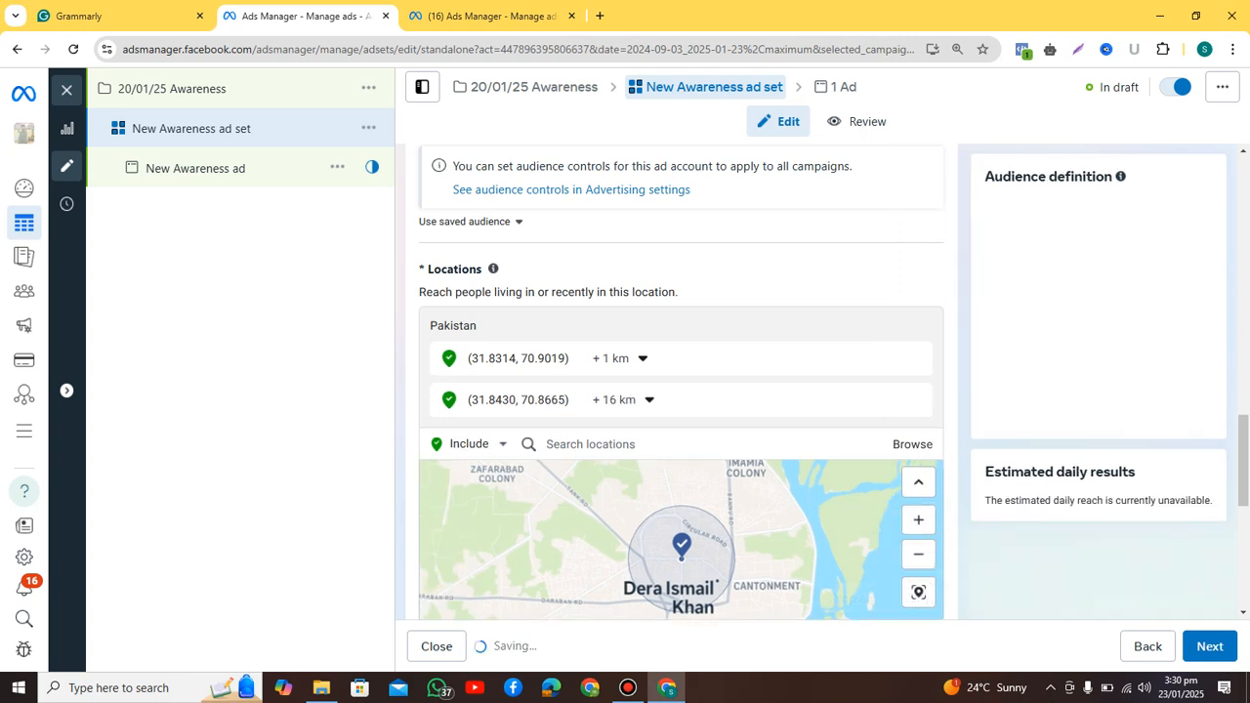
pyautogui.click(622, 399)
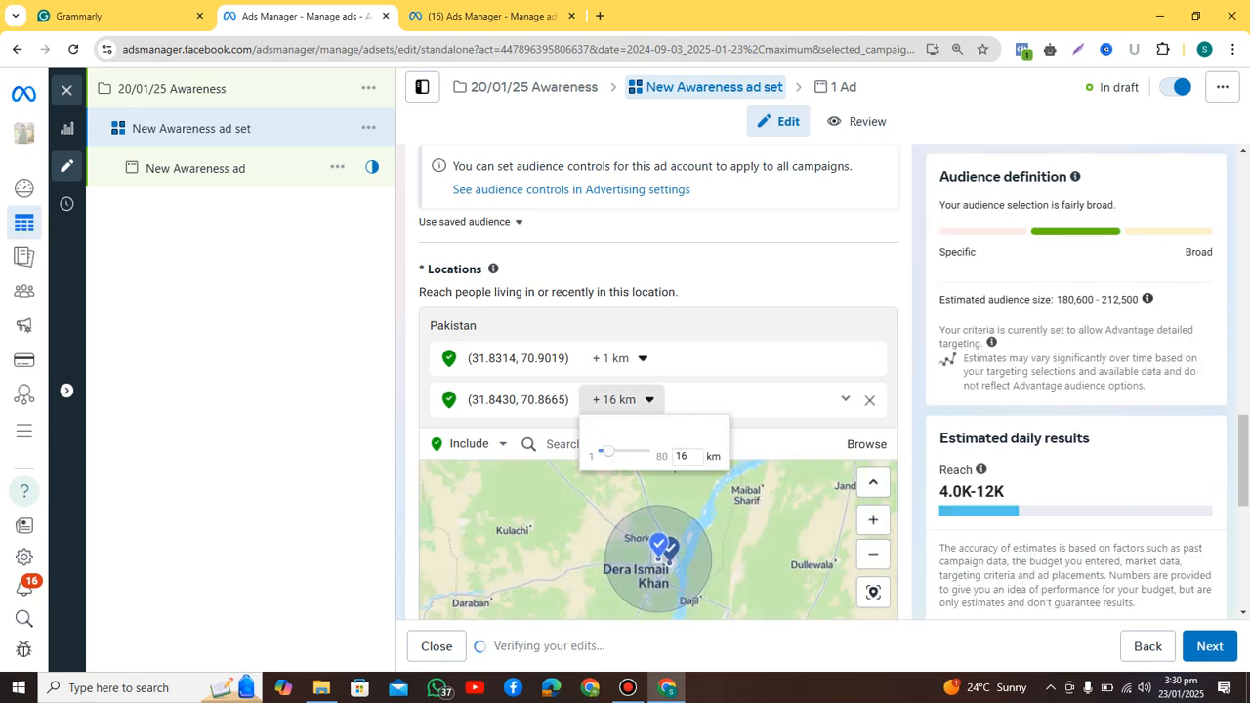
pyautogui.moveTo(604, 452); pyautogui.dragTo(597, 452)
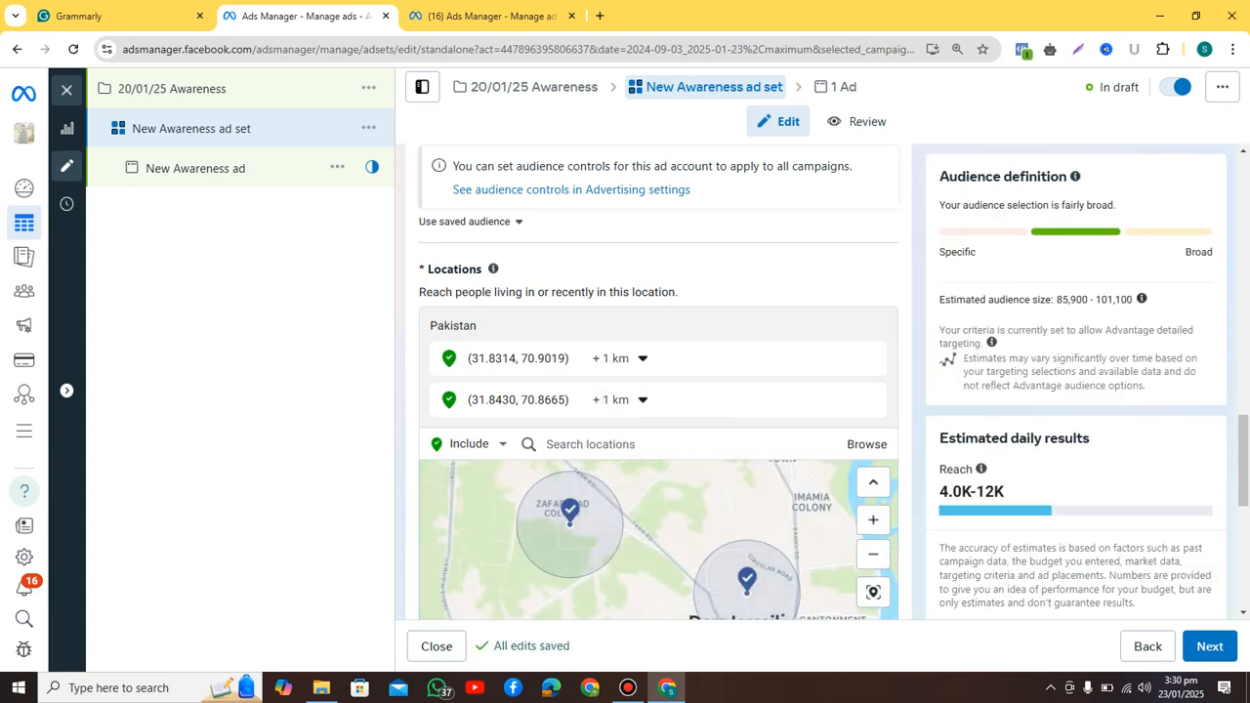
# Open the optional audience suggestion settings under Advantage+ audience and activate the detailed targeting search.
pyautogui.scroll(-1, 658, 390)
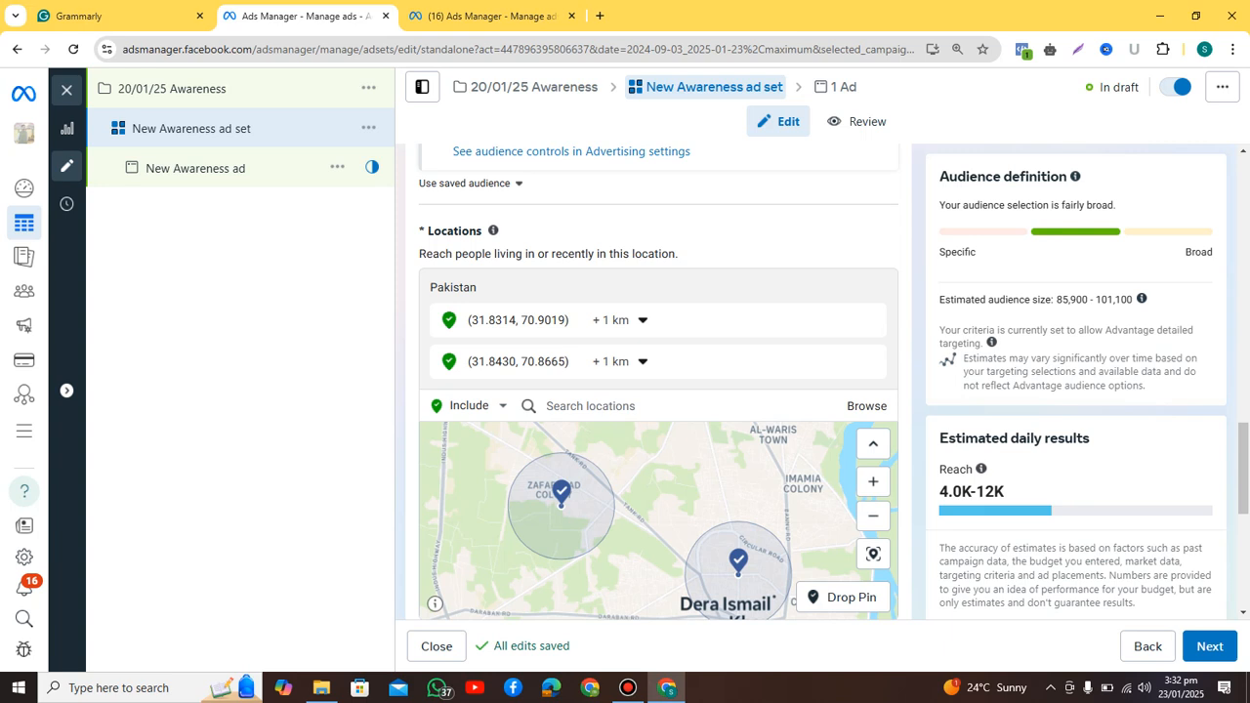
pyautogui.scroll(-2, 658, 381)
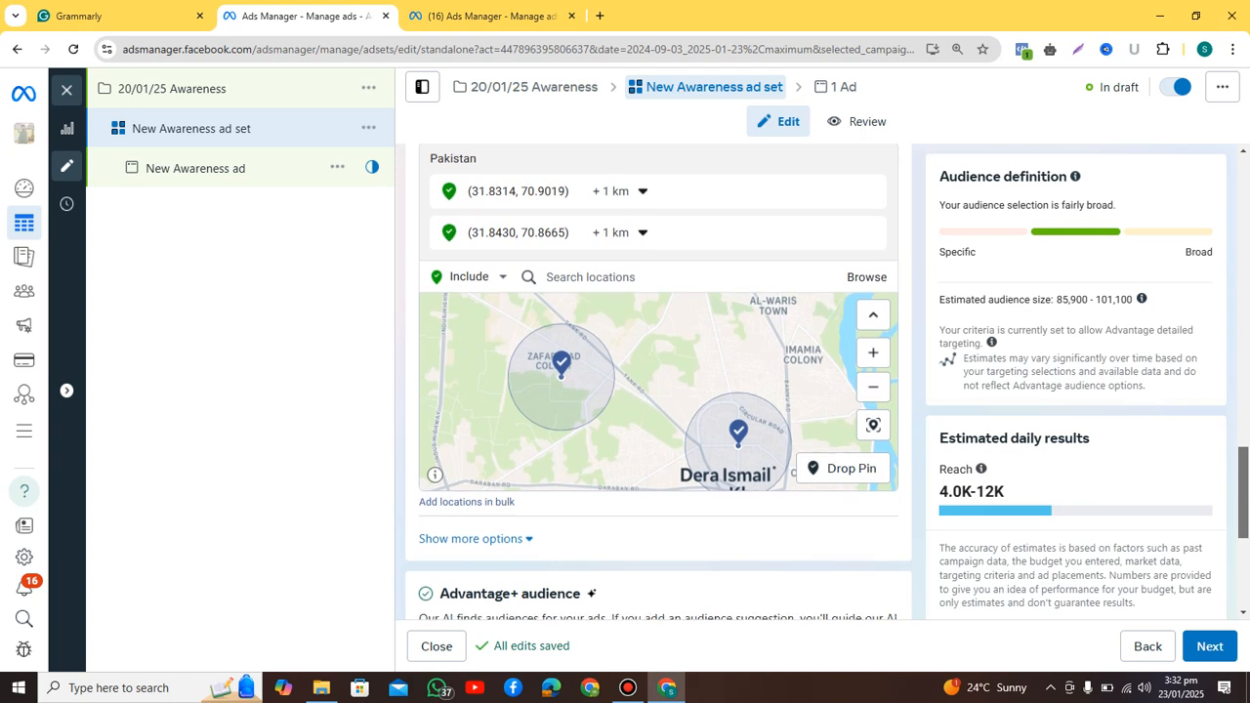
pyautogui.scroll(-3, 659, 381)
pyautogui.scroll(-2, 659, 381)
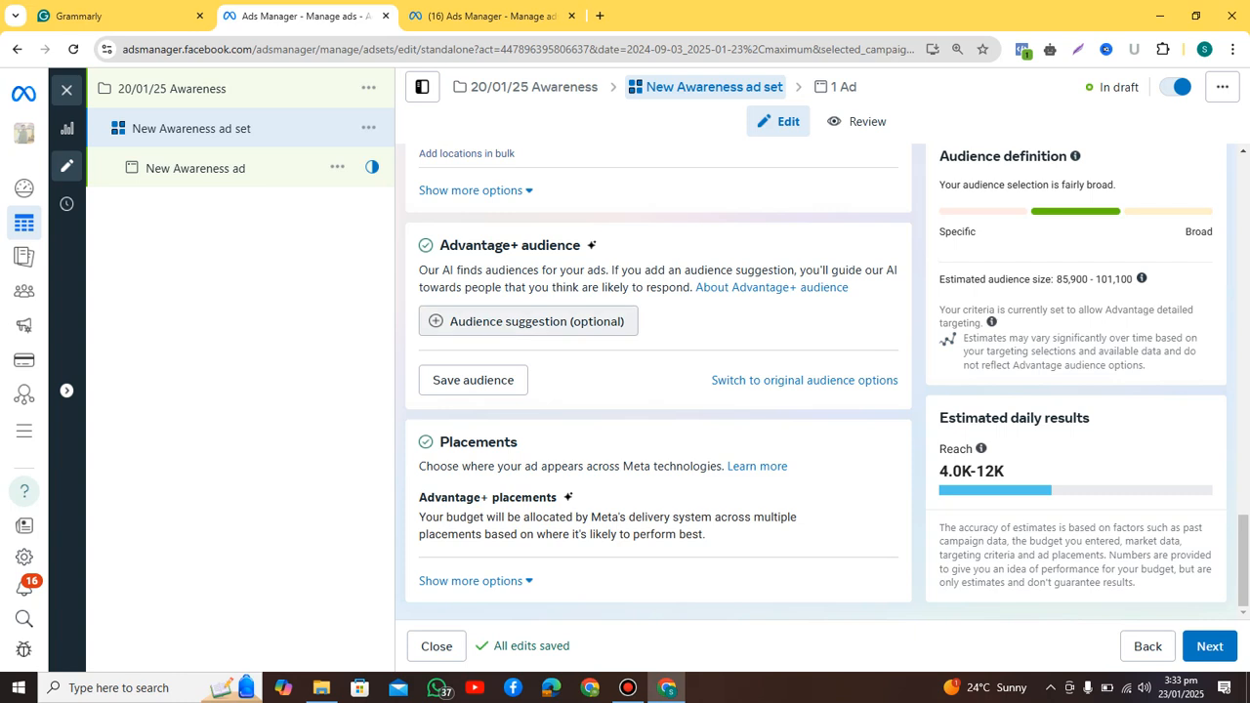
pyautogui.moveTo(528, 322)
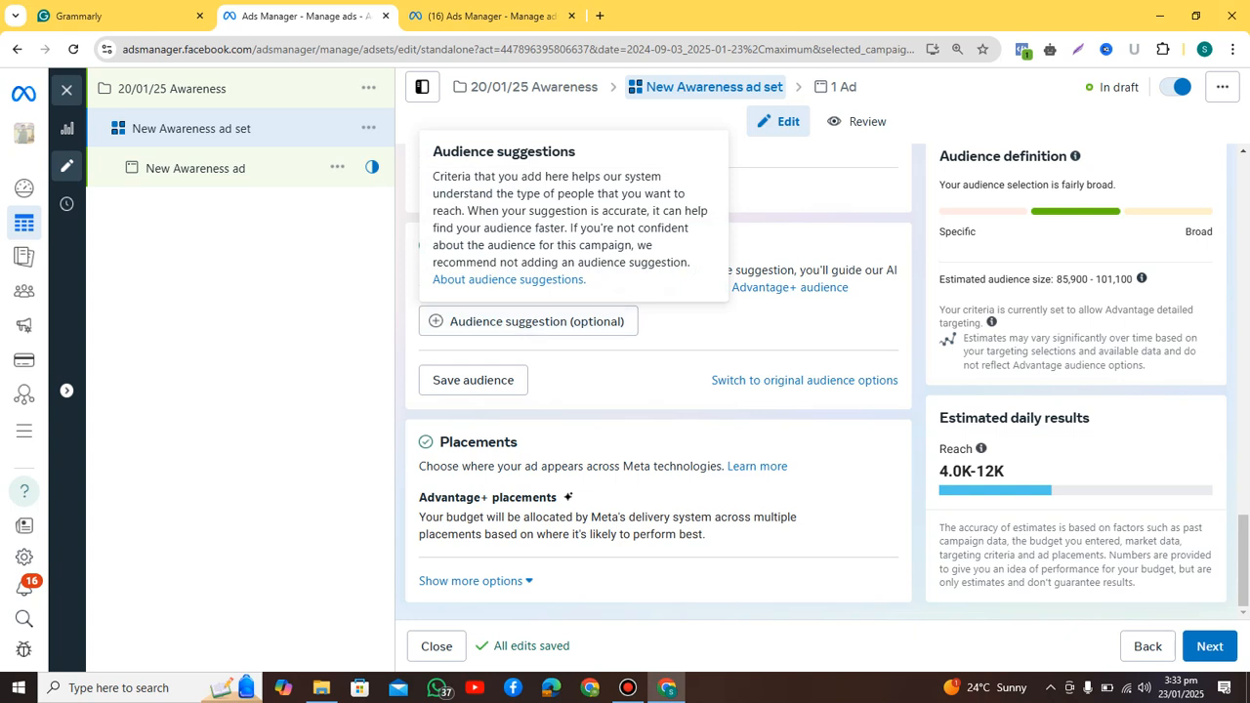
pyautogui.click(527, 322)
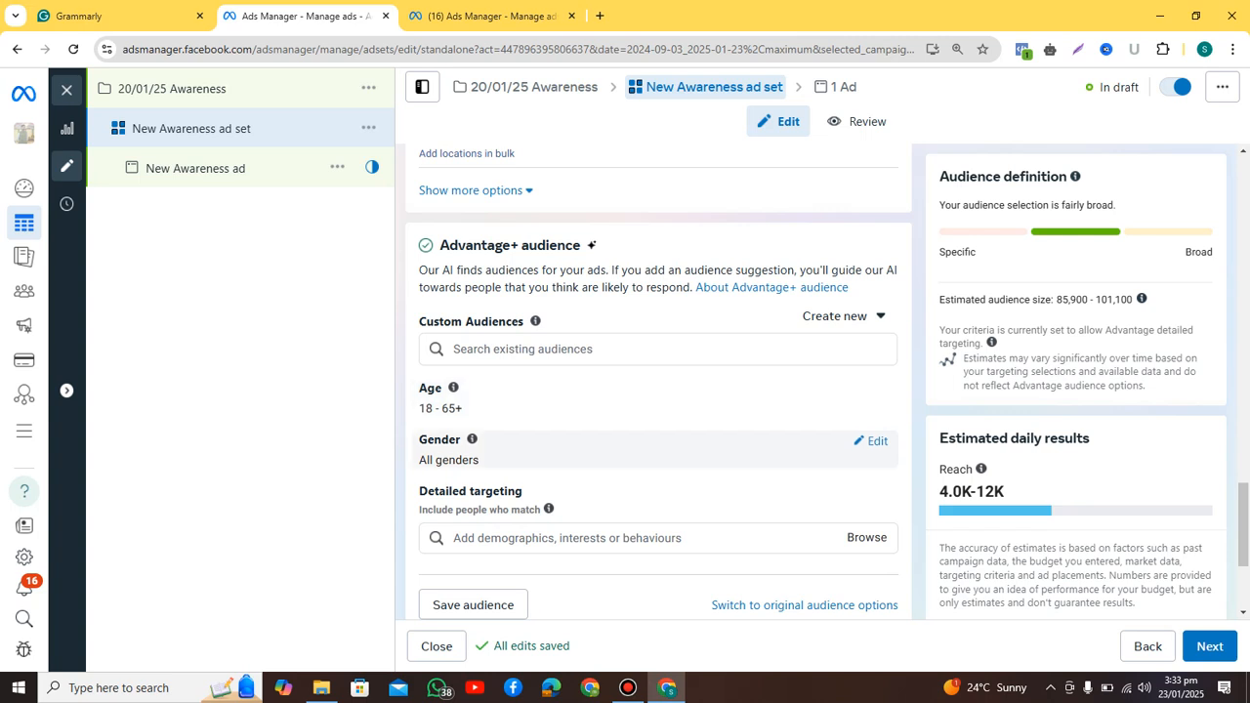
pyautogui.moveTo(472, 440)
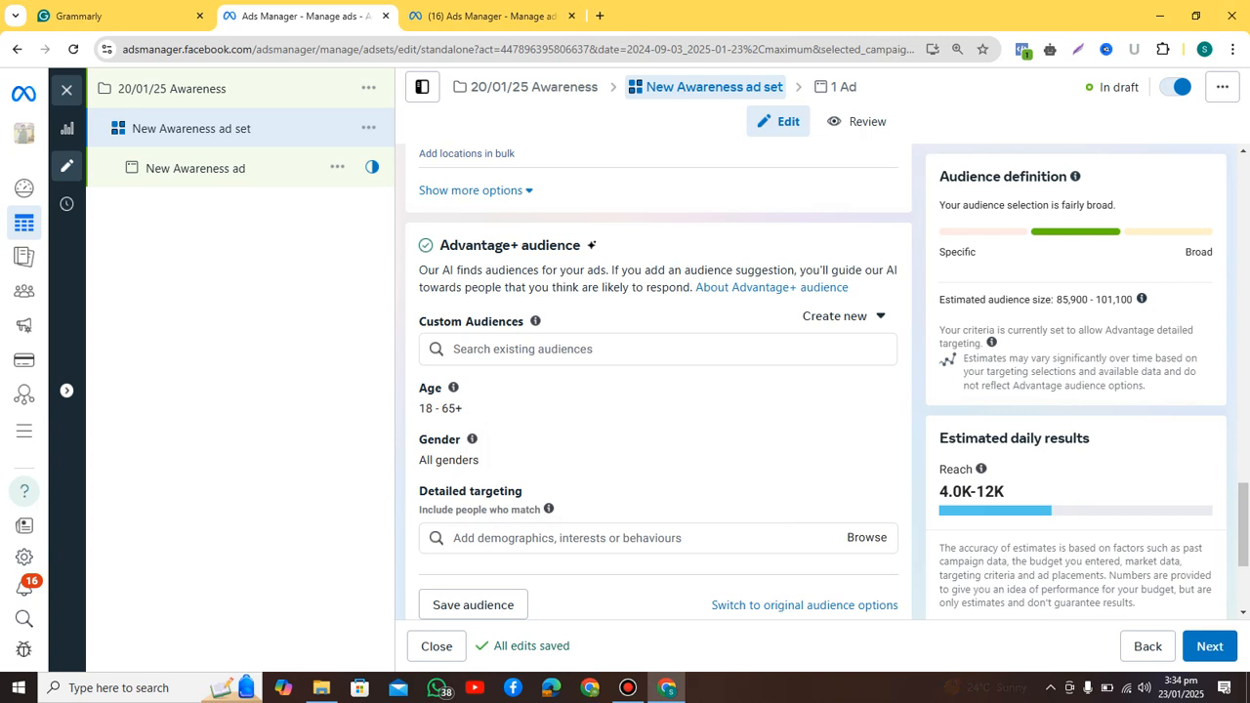
pyautogui.click(586, 538)
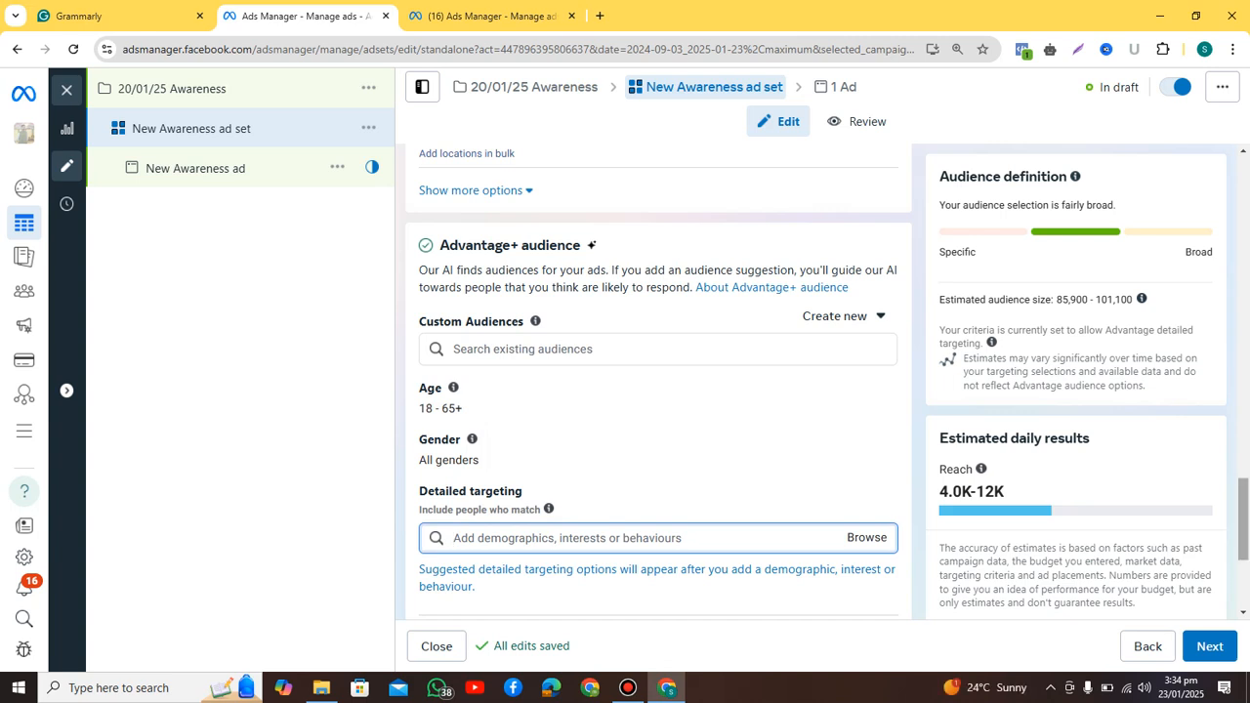
# Switch the ad set from Advantage+ audience to the original audience options and confirm using the original audience.
pyautogui.scroll(-1, 659, 381)
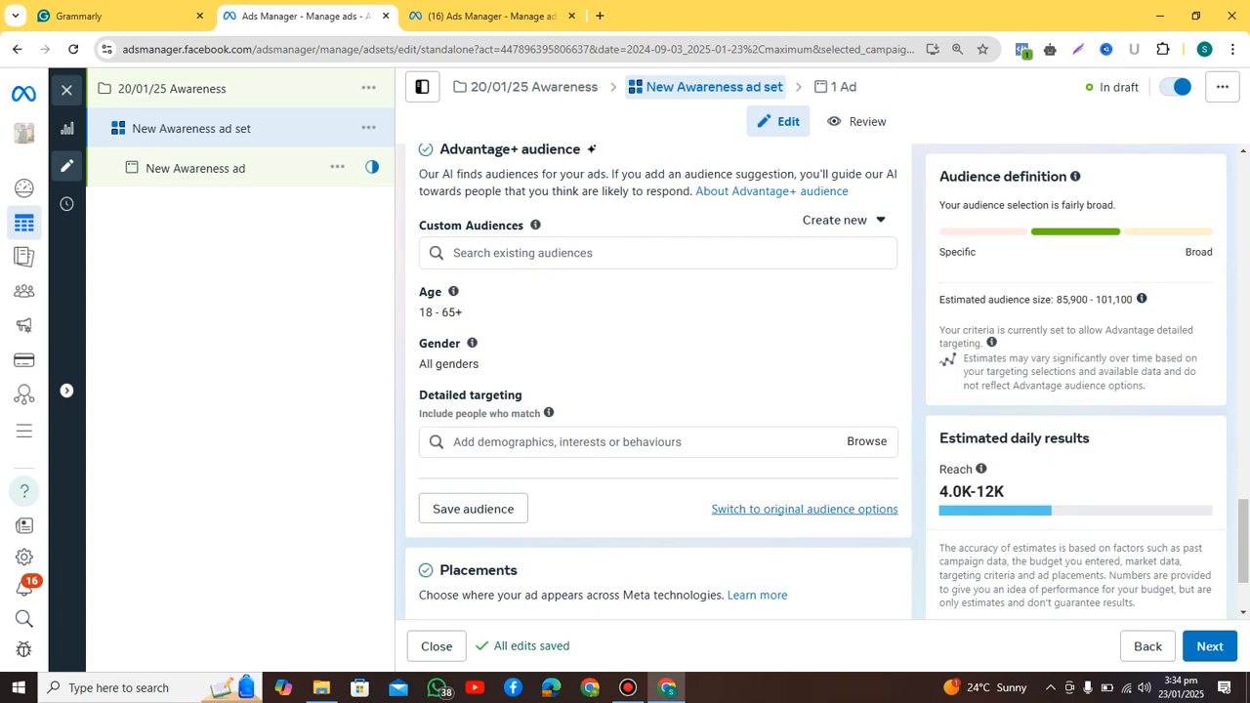
pyautogui.click(804, 509)
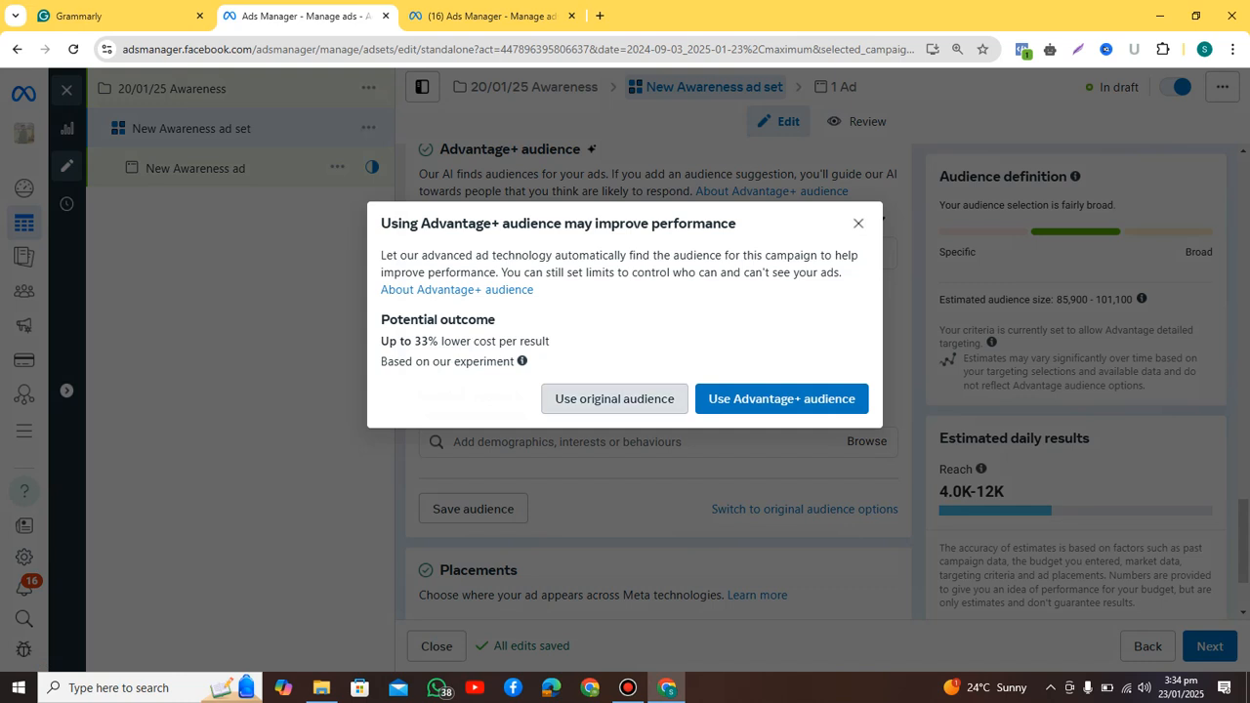
pyautogui.click(615, 399)
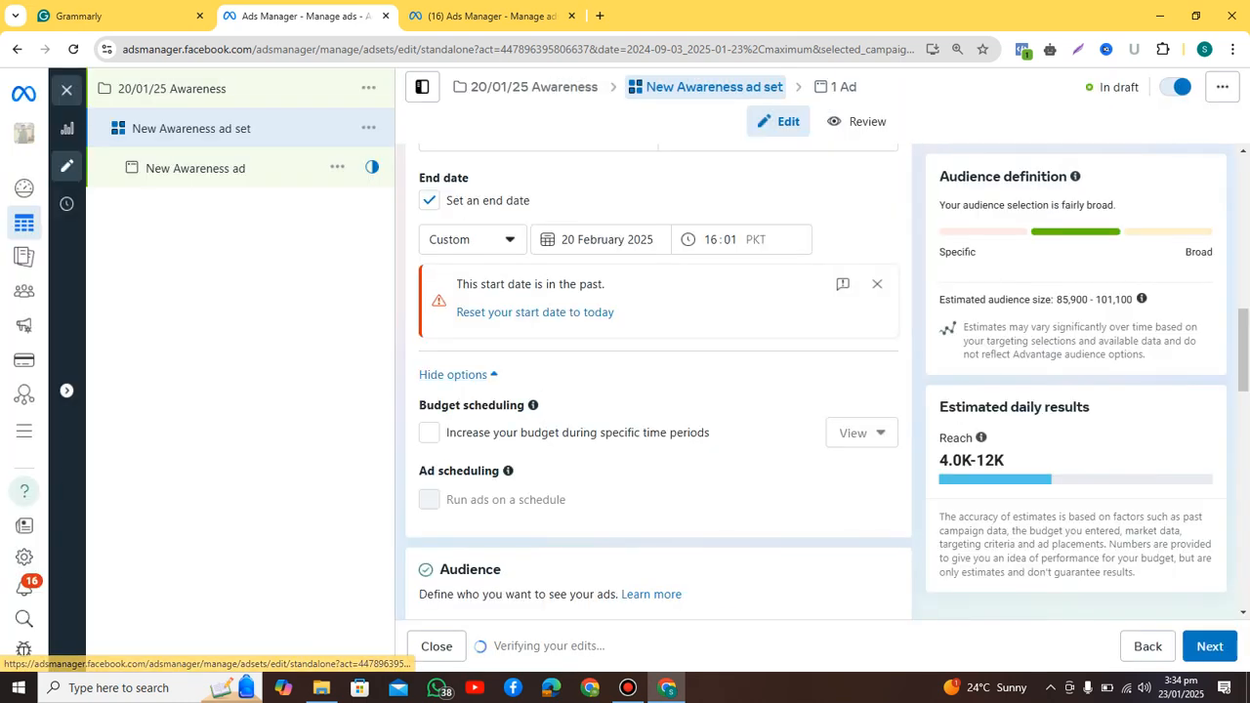
pyautogui.scroll(-1, 1243, 356)
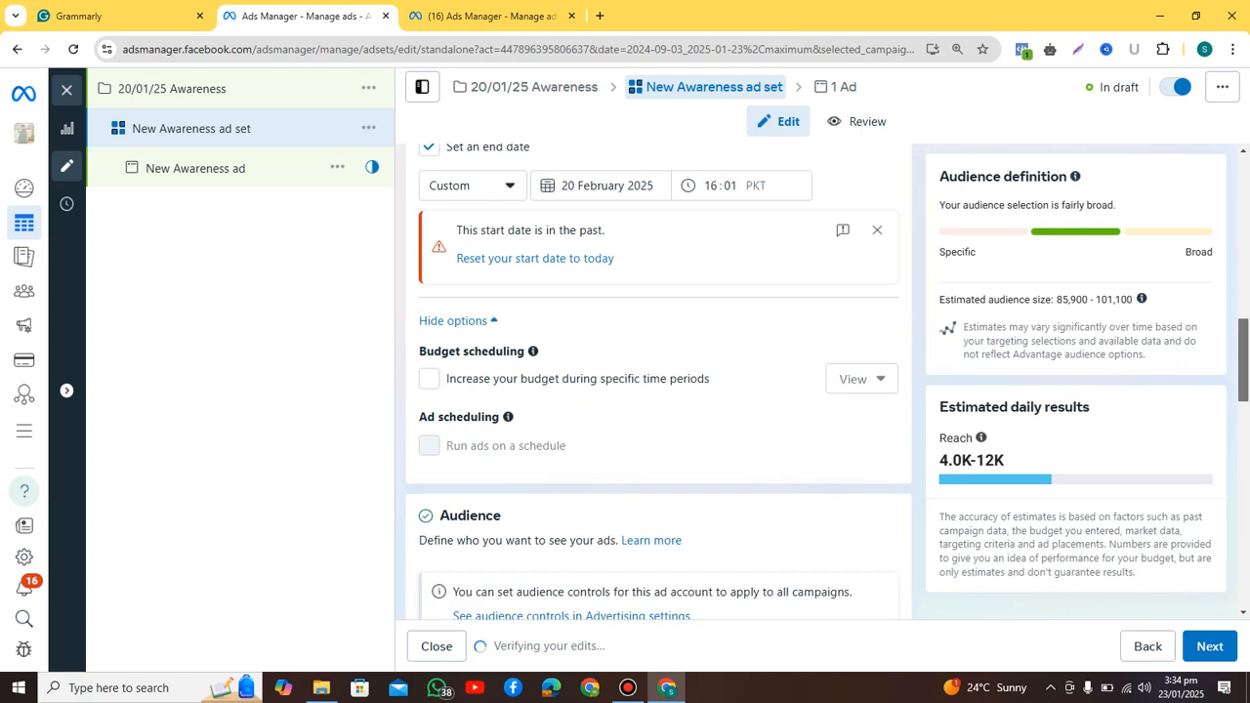
pyautogui.scroll(-3, 659, 381)
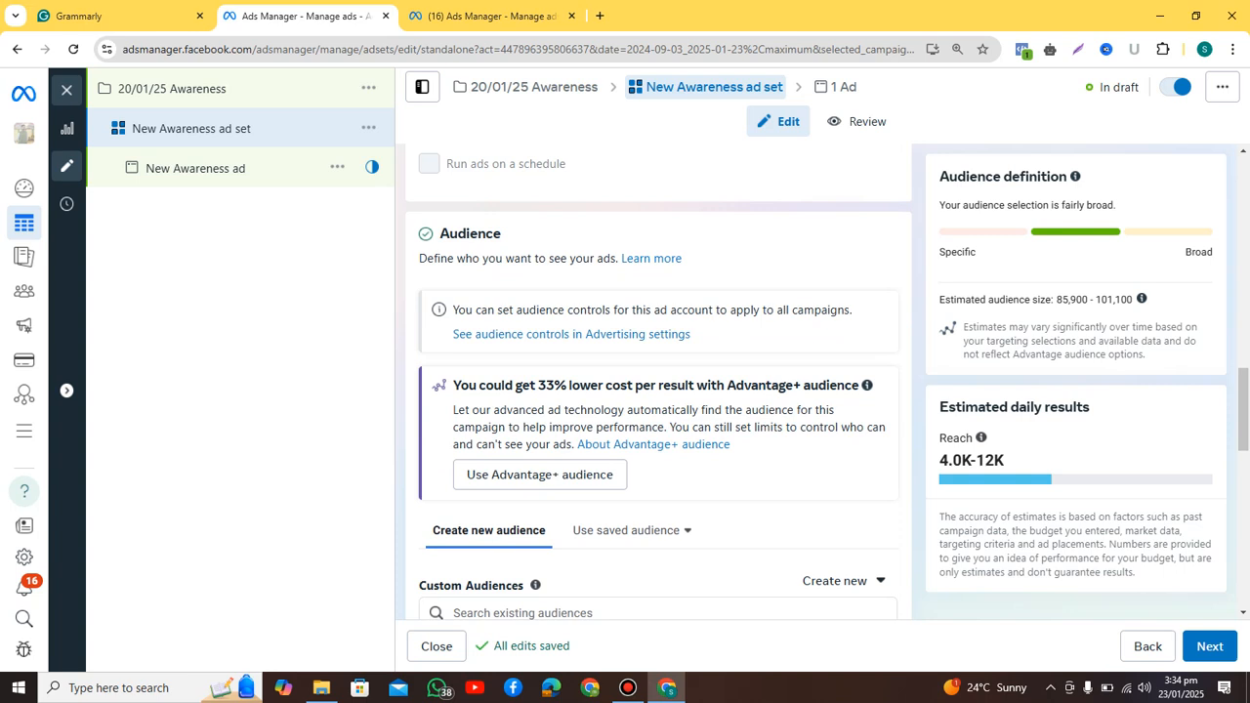
pyautogui.scroll(-1, 1243, 410)
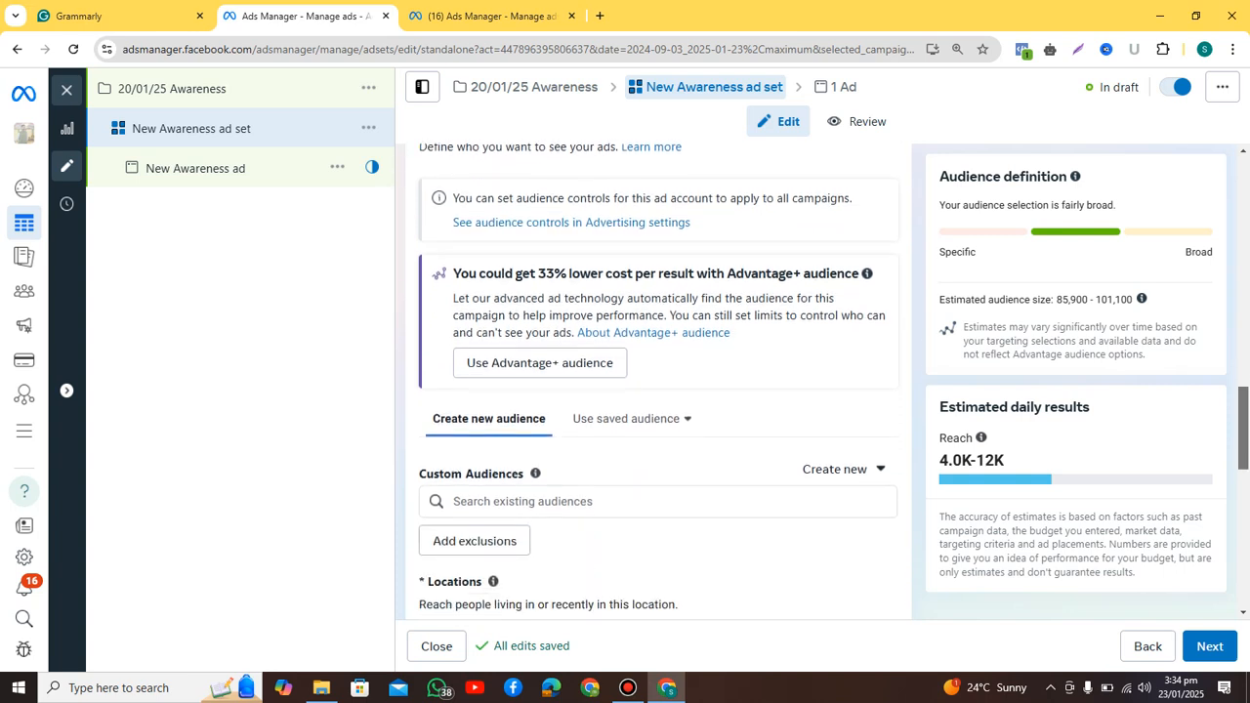
pyautogui.scroll(-5, 561, 559)
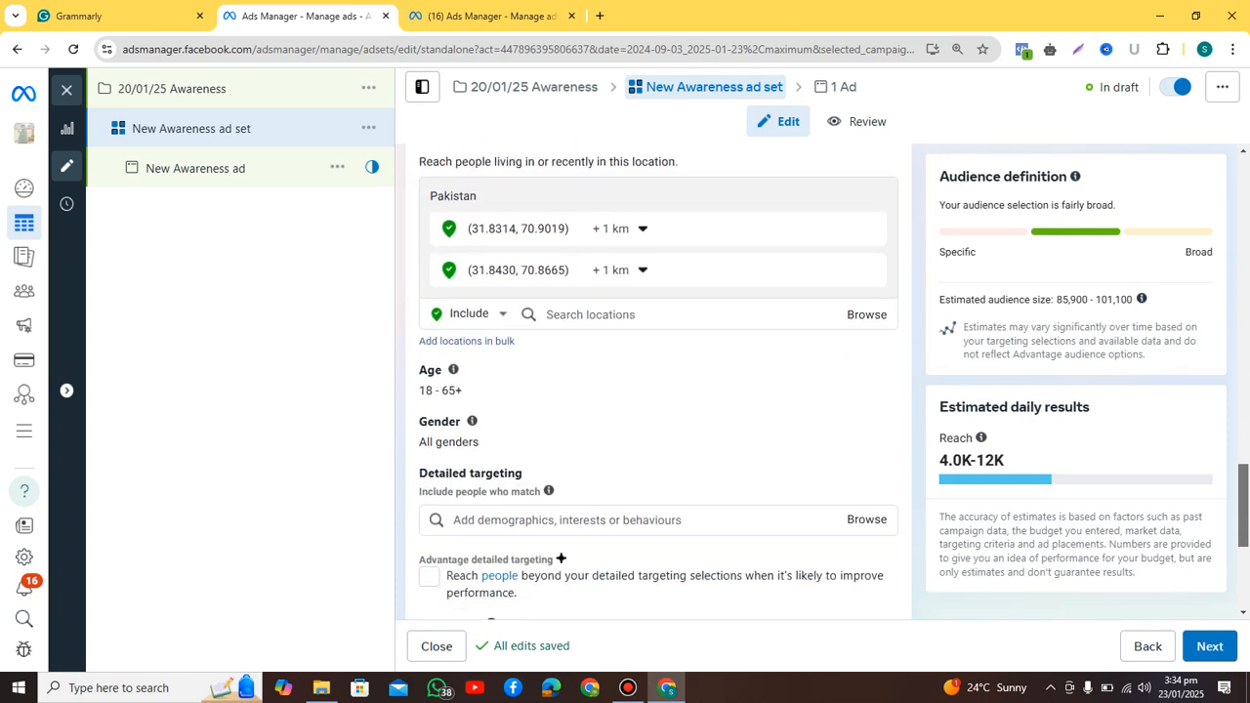
# Open the ad account's Audiences page in a new browser tab and switch to it.
pyautogui.scroll(-1, 560, 558)
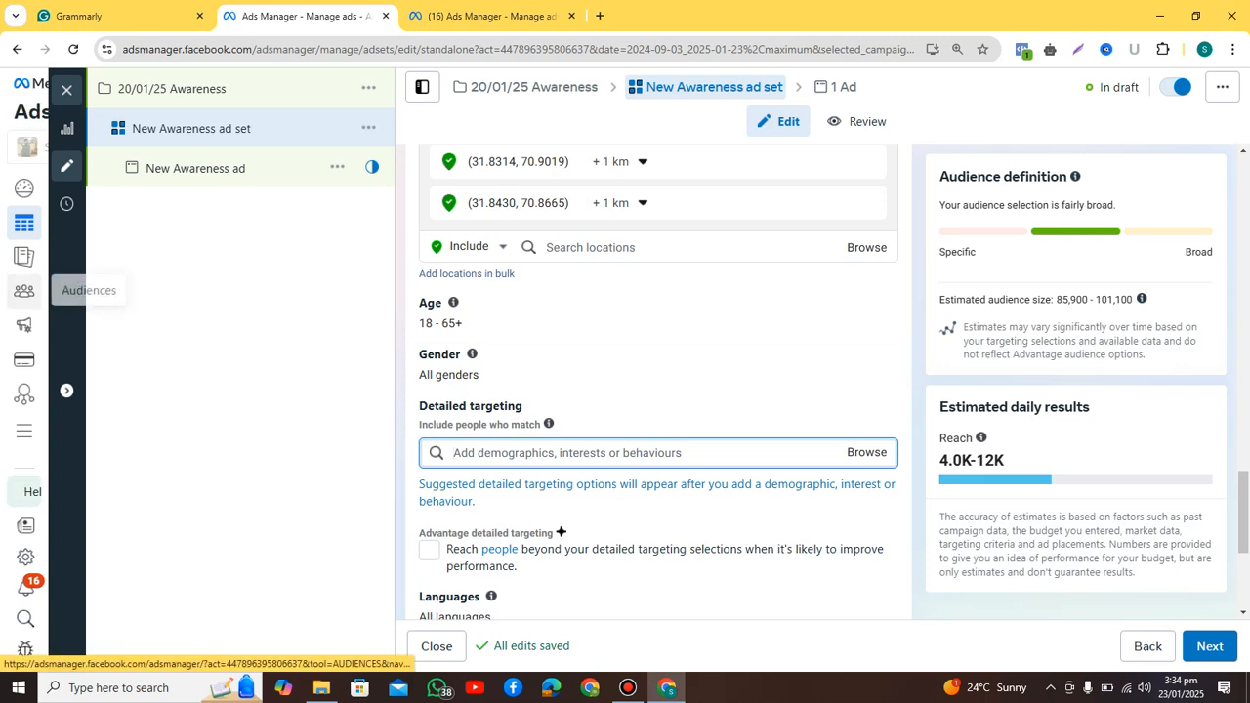
pyautogui.rightClick(45, 293)
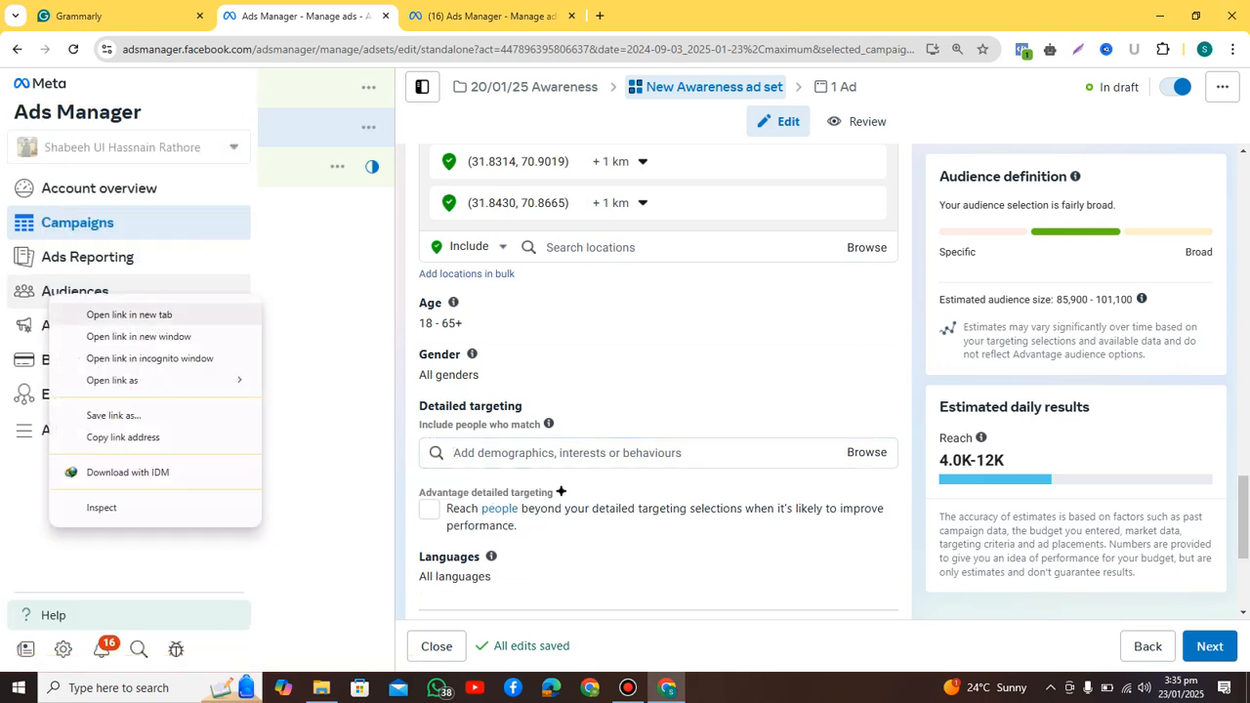
pyautogui.click(107, 315)
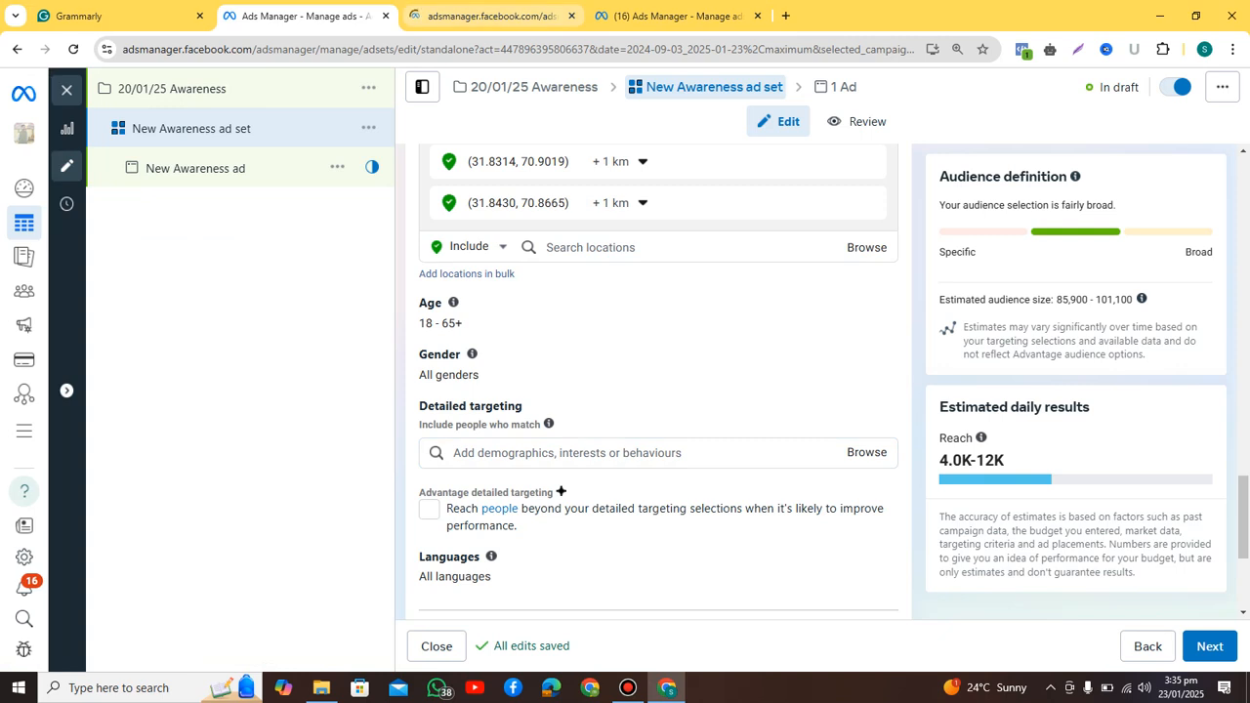
pyautogui.click(469, 16)
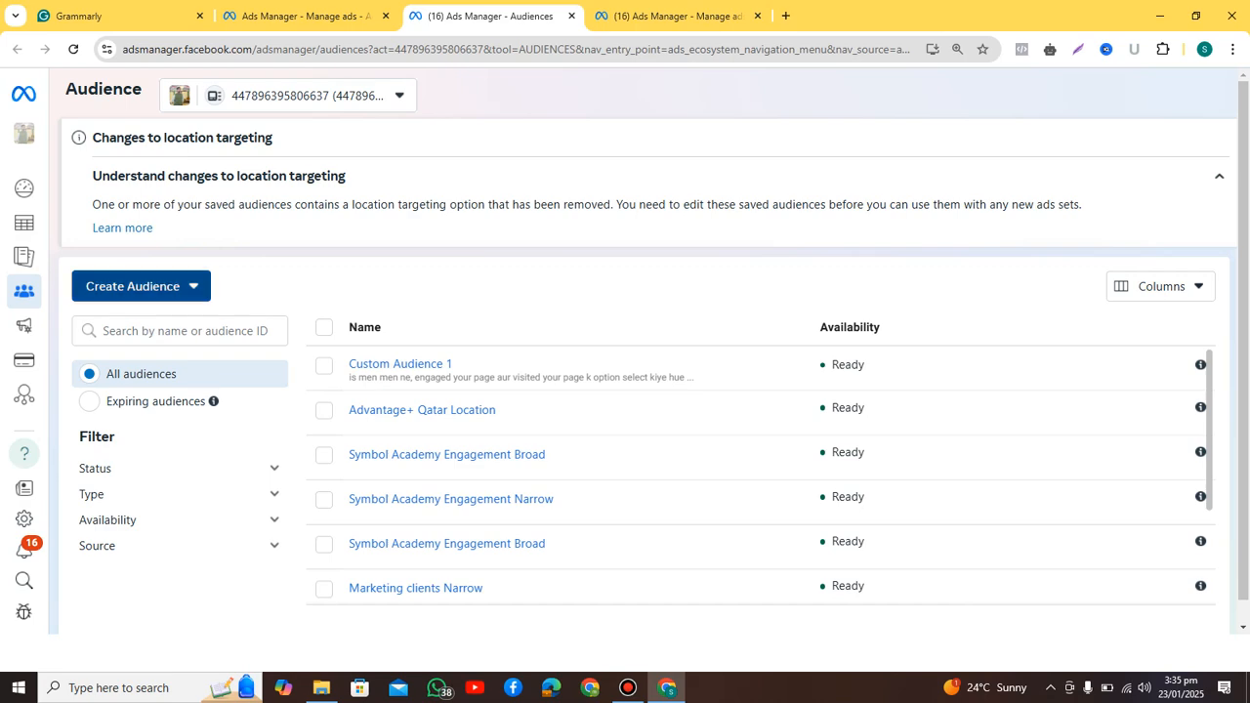
# Start creating a saved audience, examine the form's location, age, language and detailed targeting fields, and close it without saving.
pyautogui.click(137, 285)
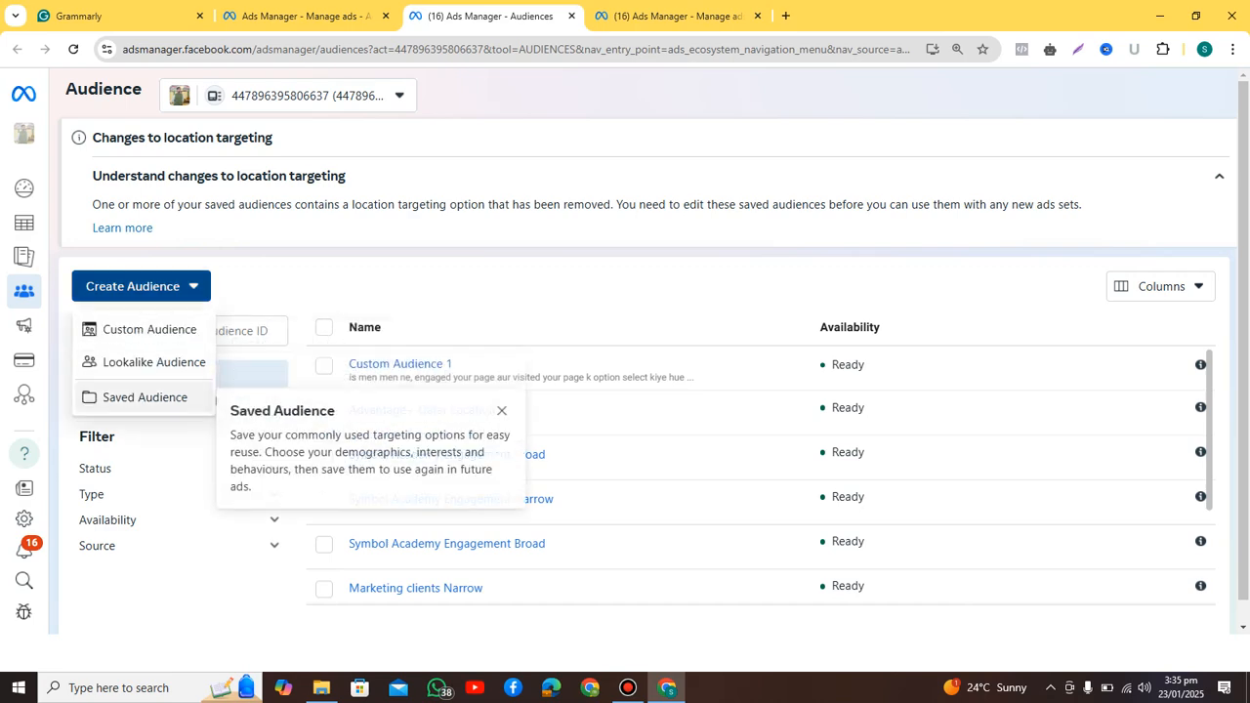
pyautogui.click(144, 396)
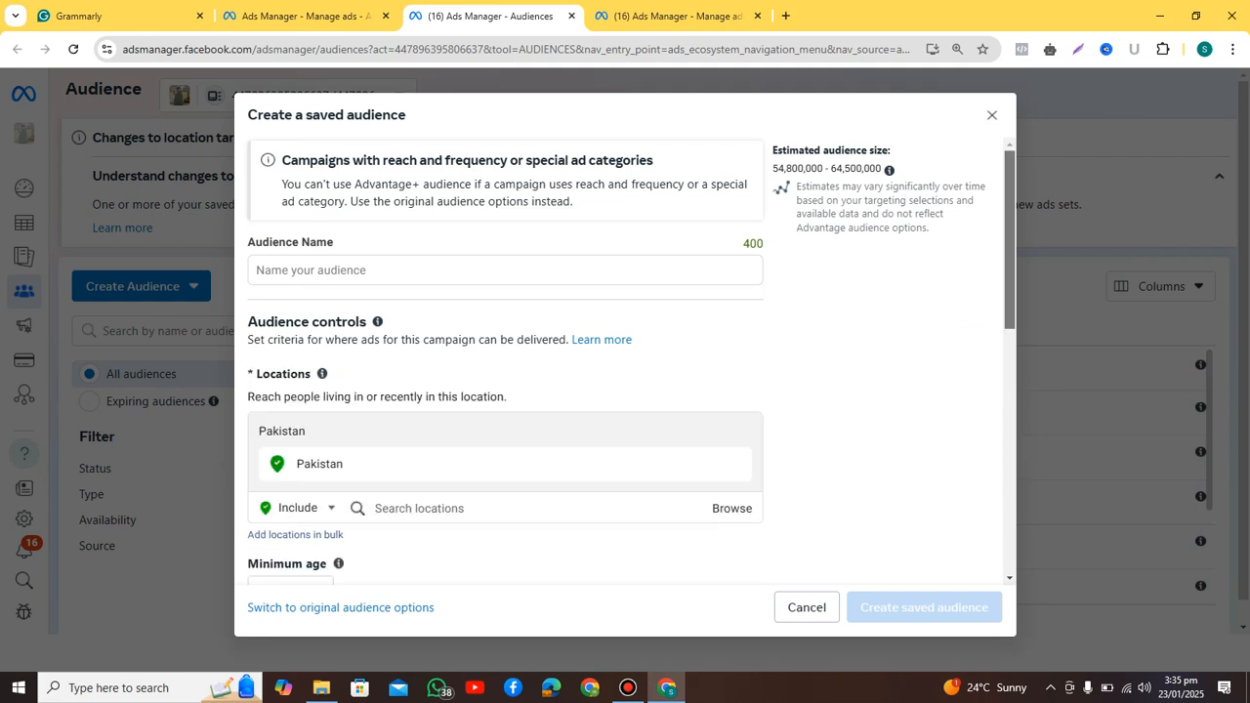
pyautogui.scroll(-3, 631, 362)
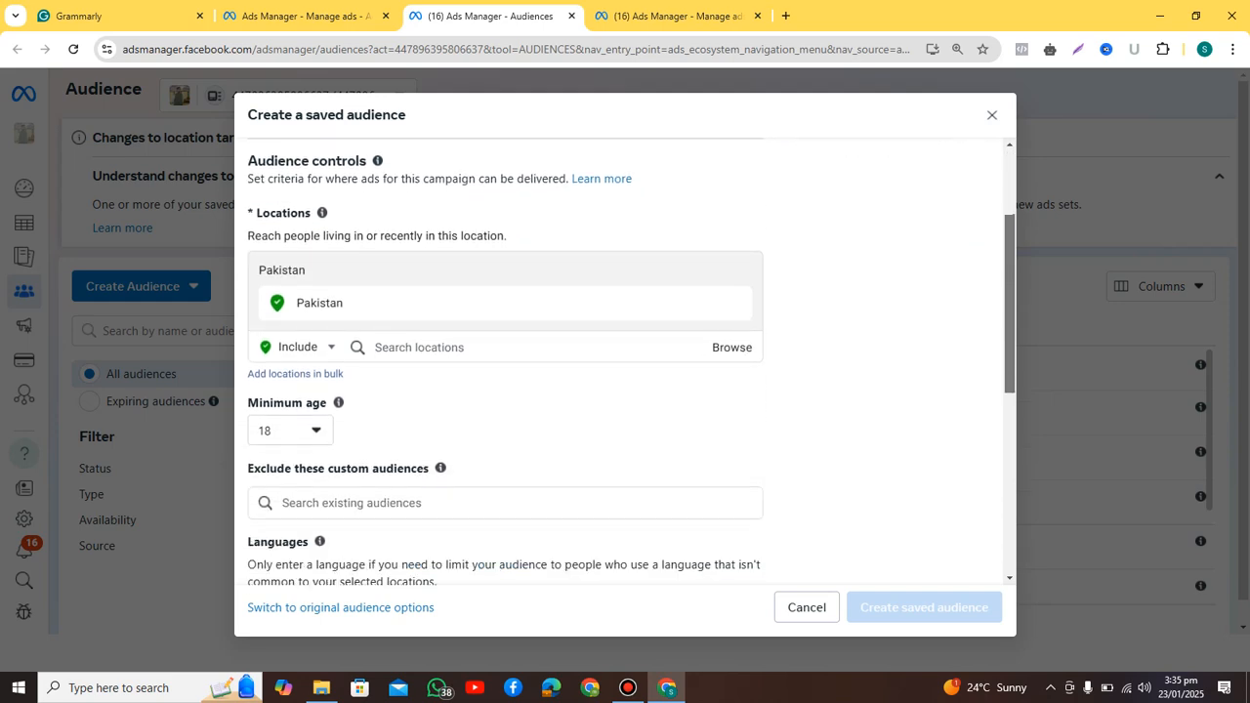
pyautogui.scroll(-3, 631, 362)
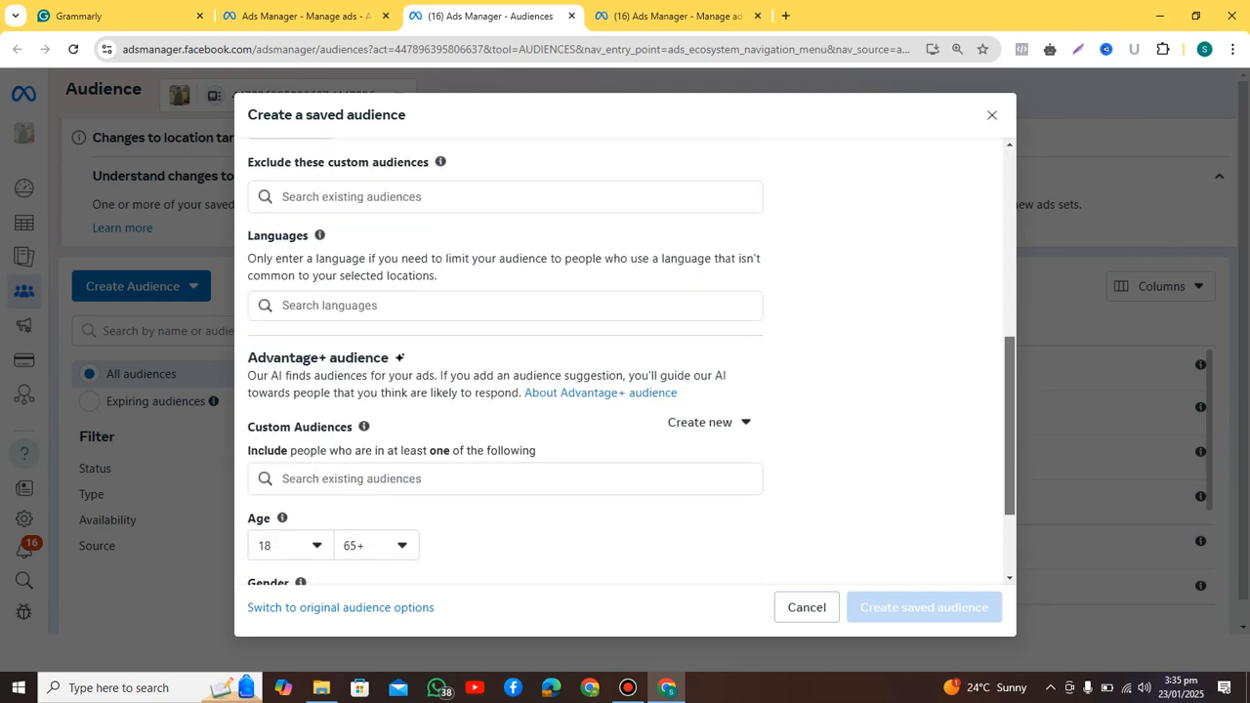
pyautogui.scroll(-1, 631, 361)
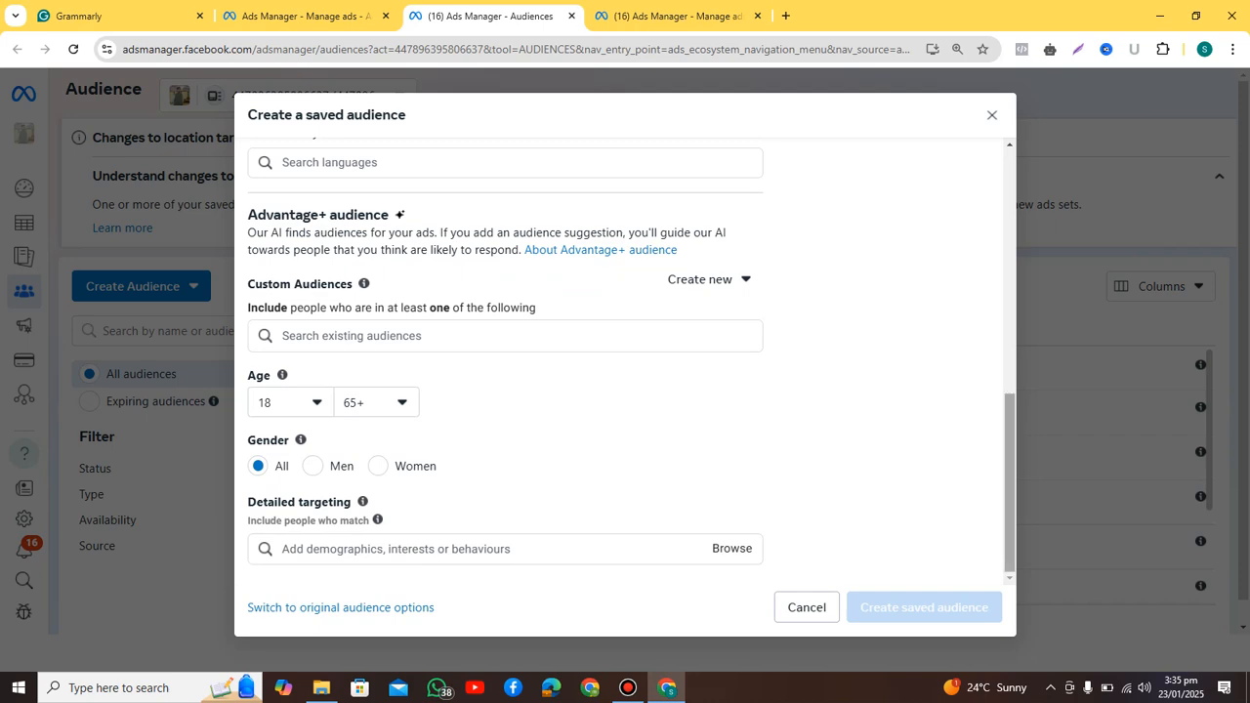
pyautogui.scroll(8, 631, 362)
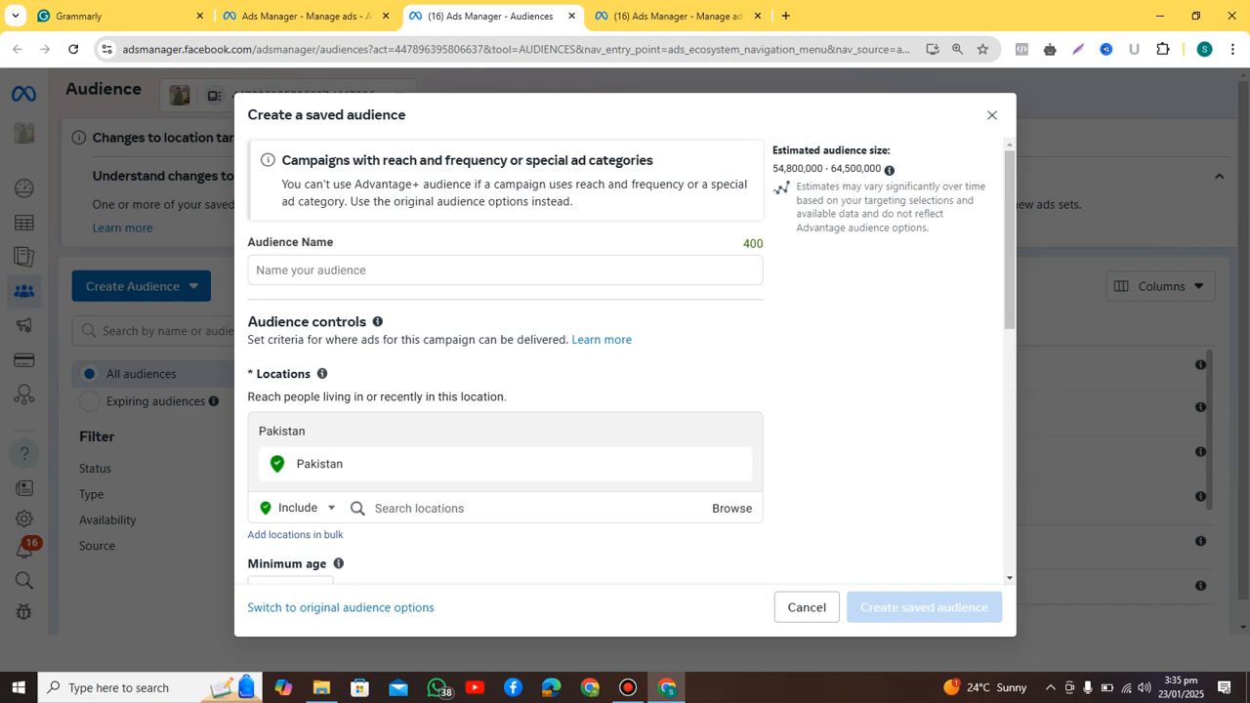
pyautogui.click(992, 114)
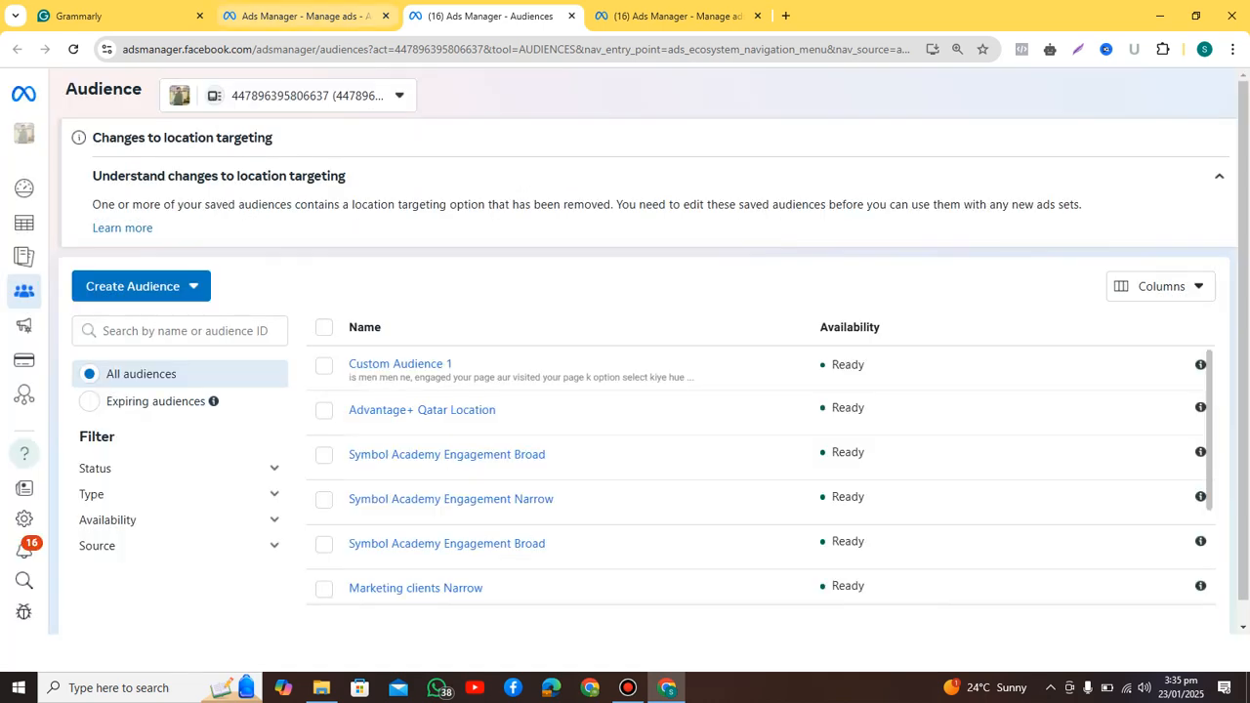
# Return to the ad set and view the list of saved audiences without choosing one.
pyautogui.click(293, 16)
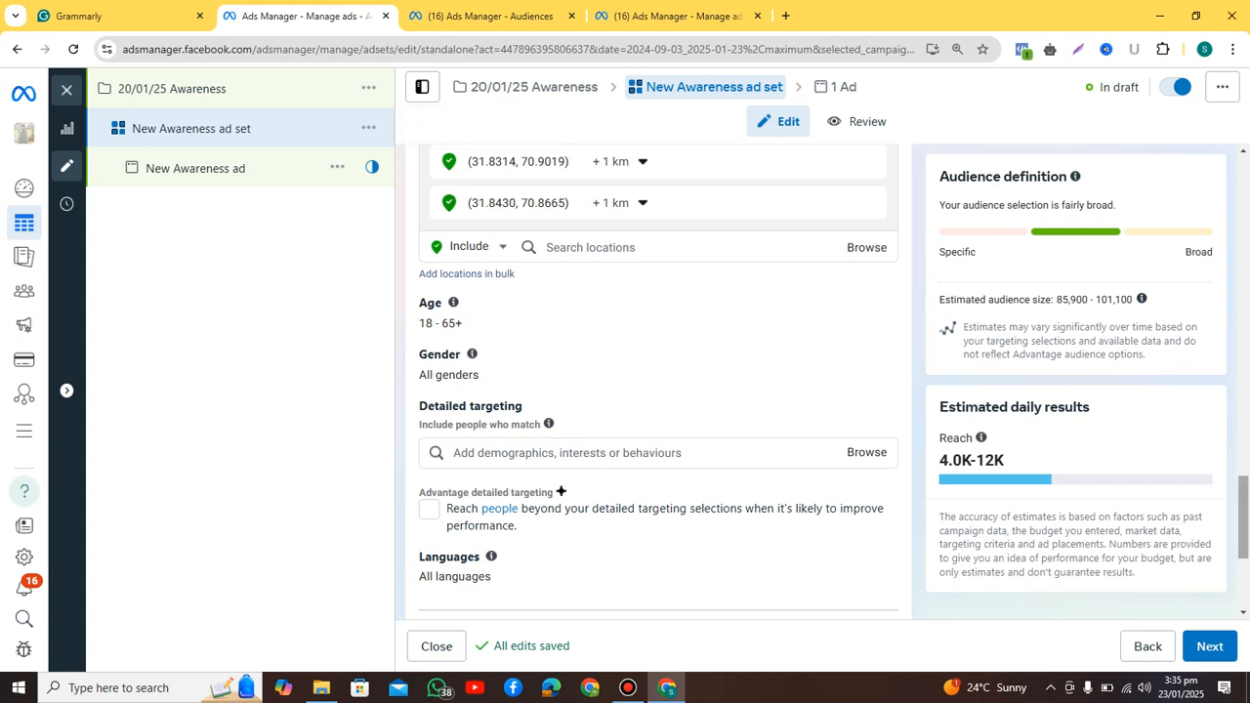
pyautogui.scroll(3, 658, 381)
pyautogui.scroll(1, 659, 381)
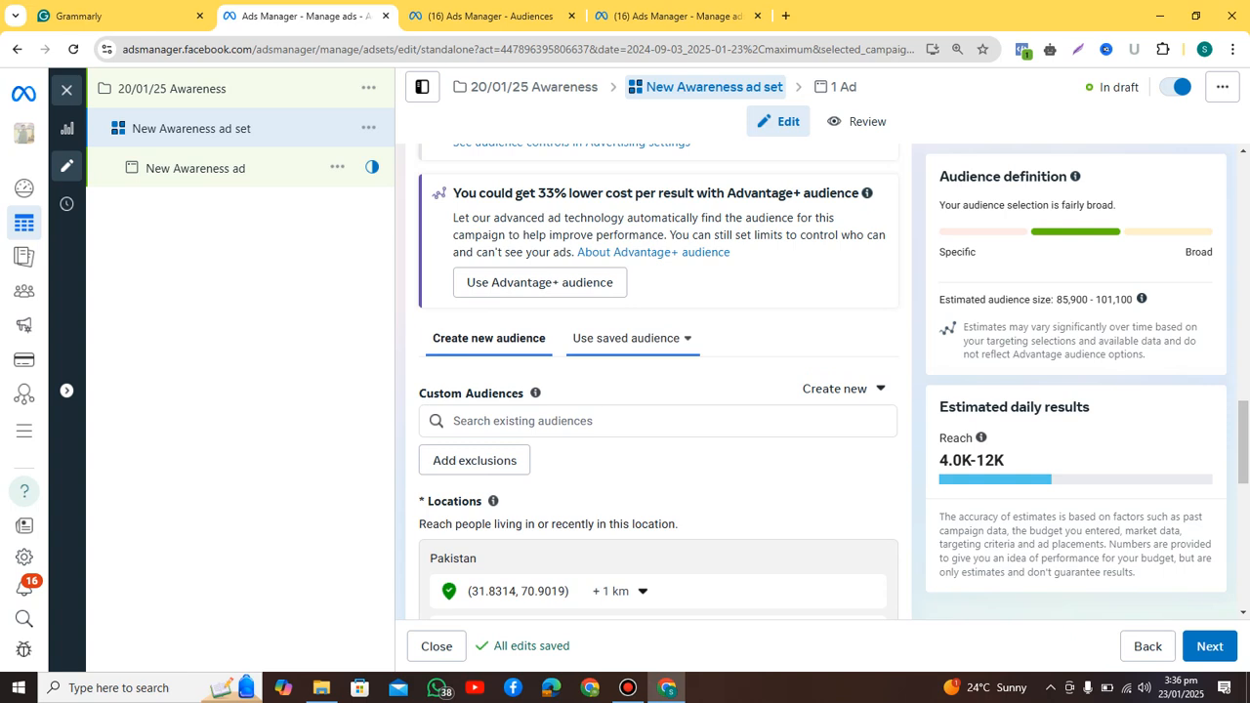
pyautogui.click(626, 338)
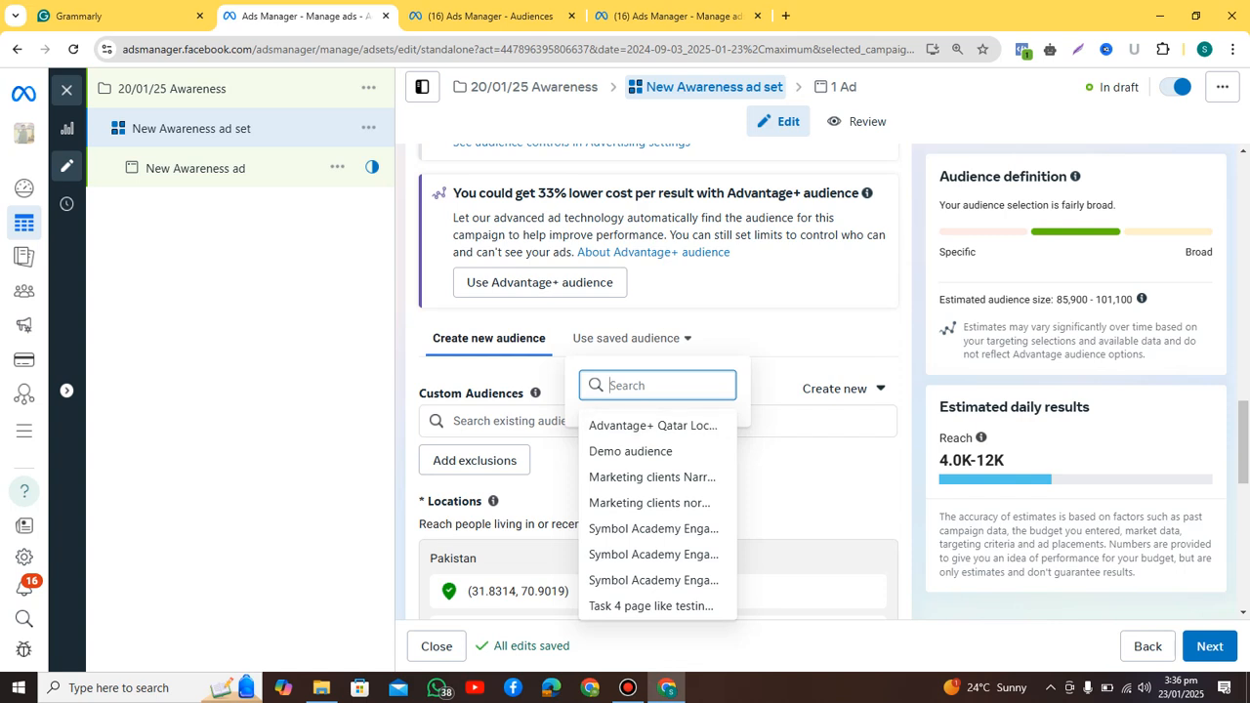
pyautogui.press('Escape')
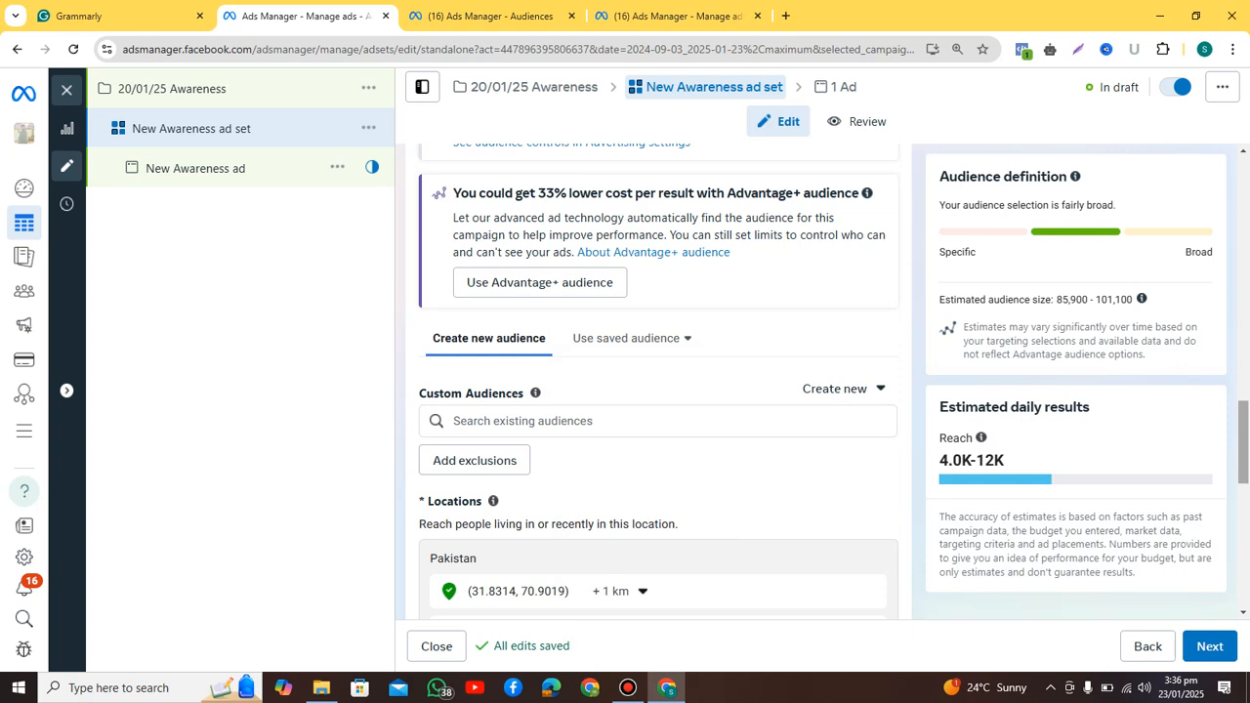
# Switch the ad set's placements from Advantage+ to Manual placements and review the platform and placement options.
pyautogui.scroll(-3, 659, 381)
pyautogui.scroll(-2, 560, 519)
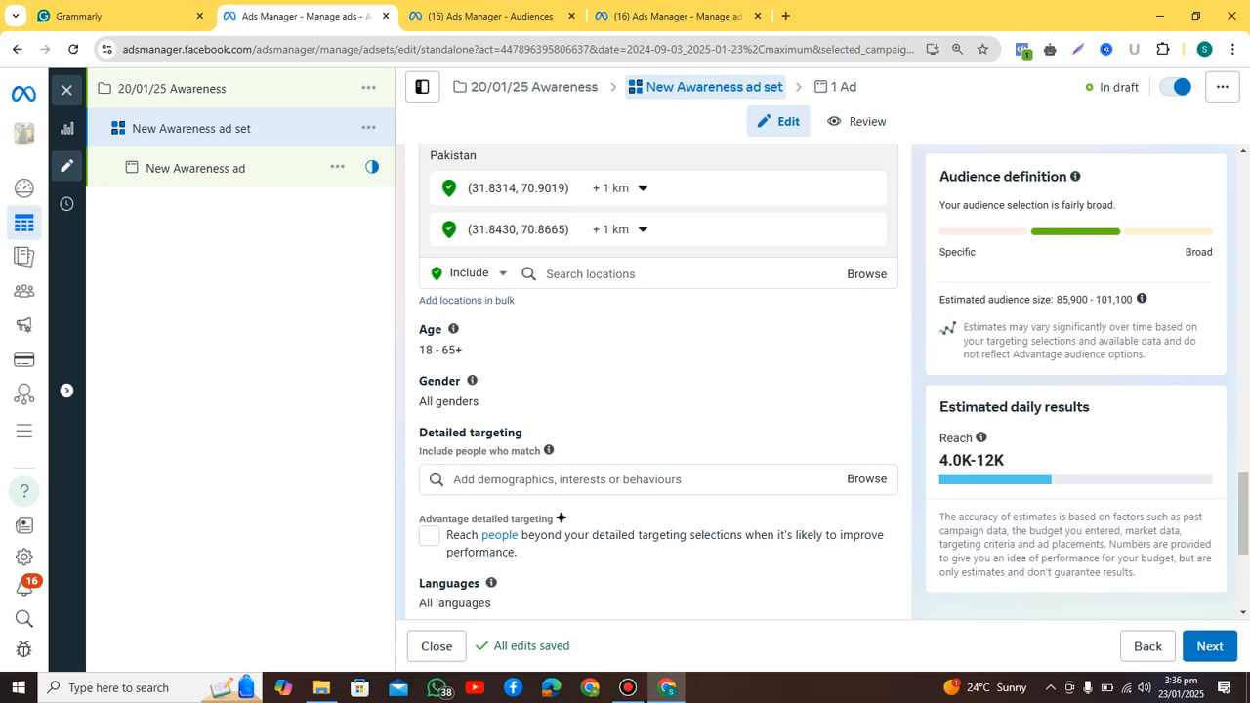
pyautogui.scroll(-3, 659, 381)
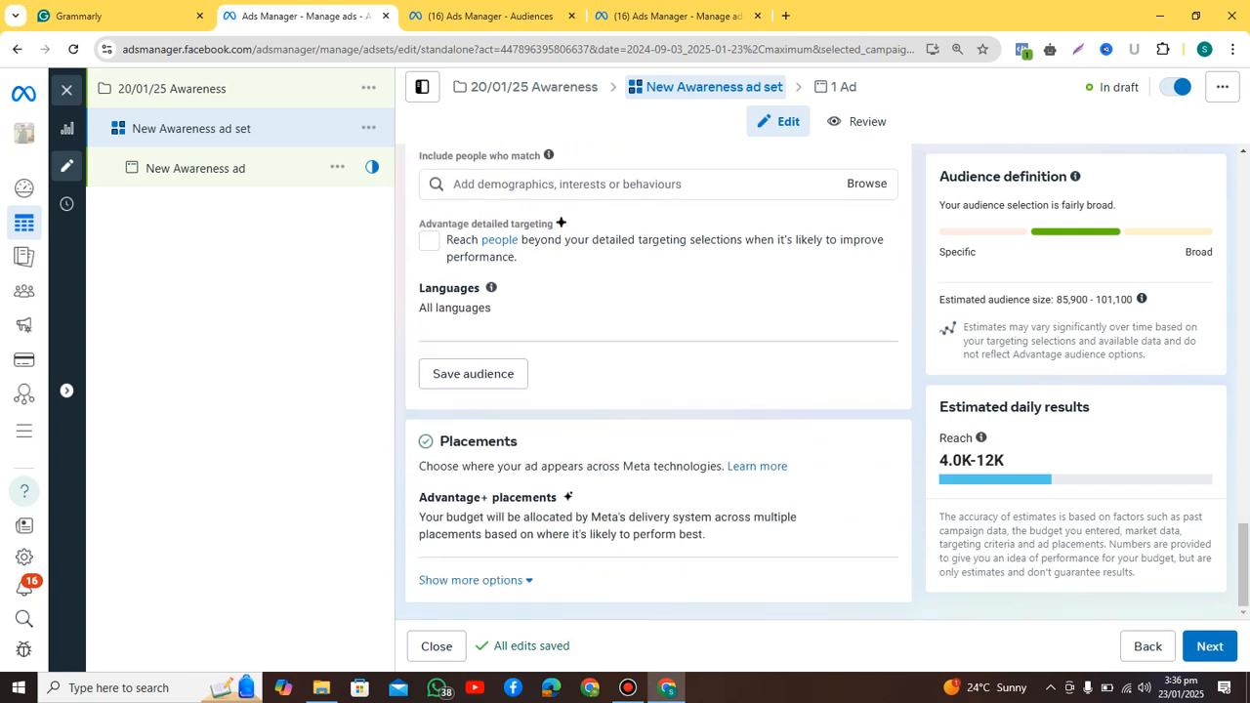
pyautogui.click(871, 498)
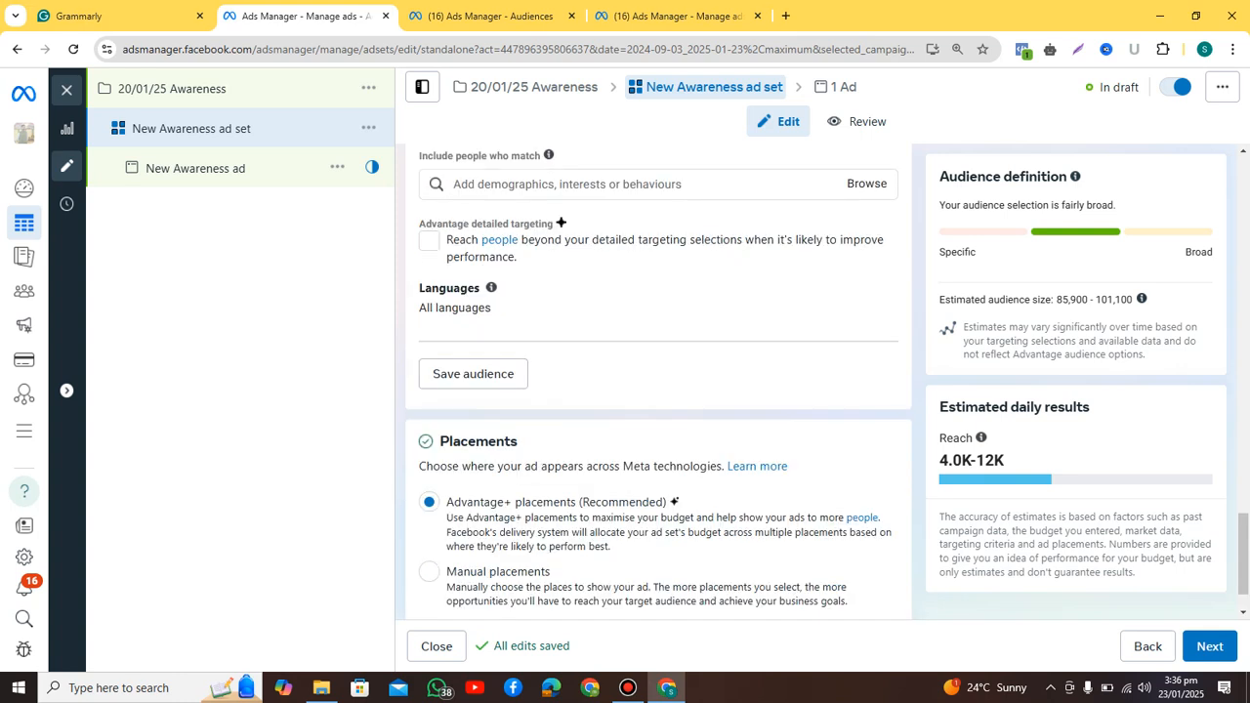
pyautogui.scroll(-1, 659, 381)
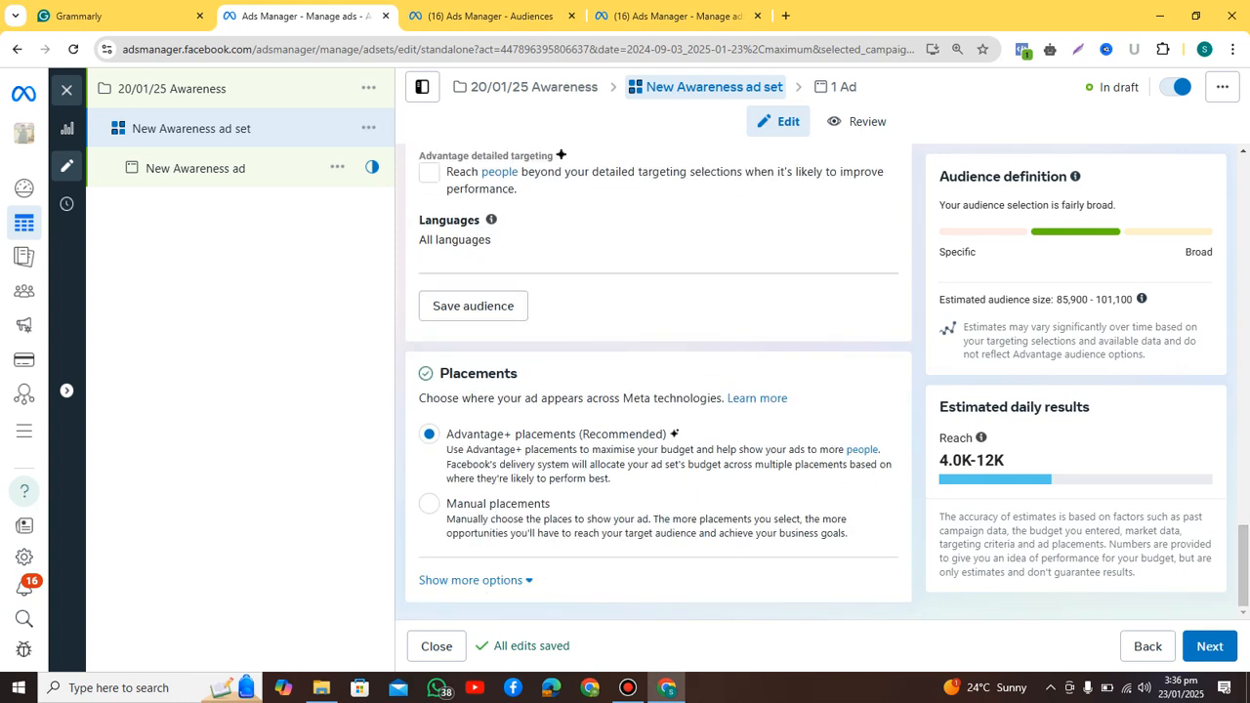
pyautogui.click(429, 503)
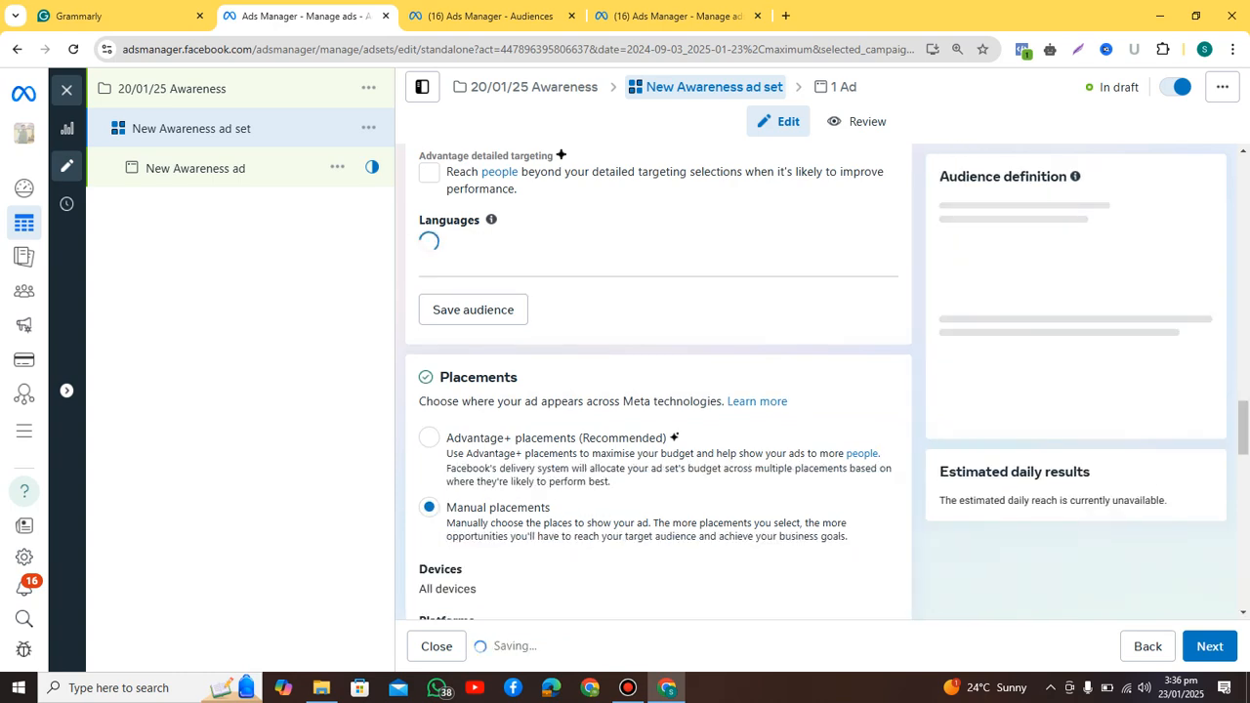
pyautogui.scroll(-4, 659, 381)
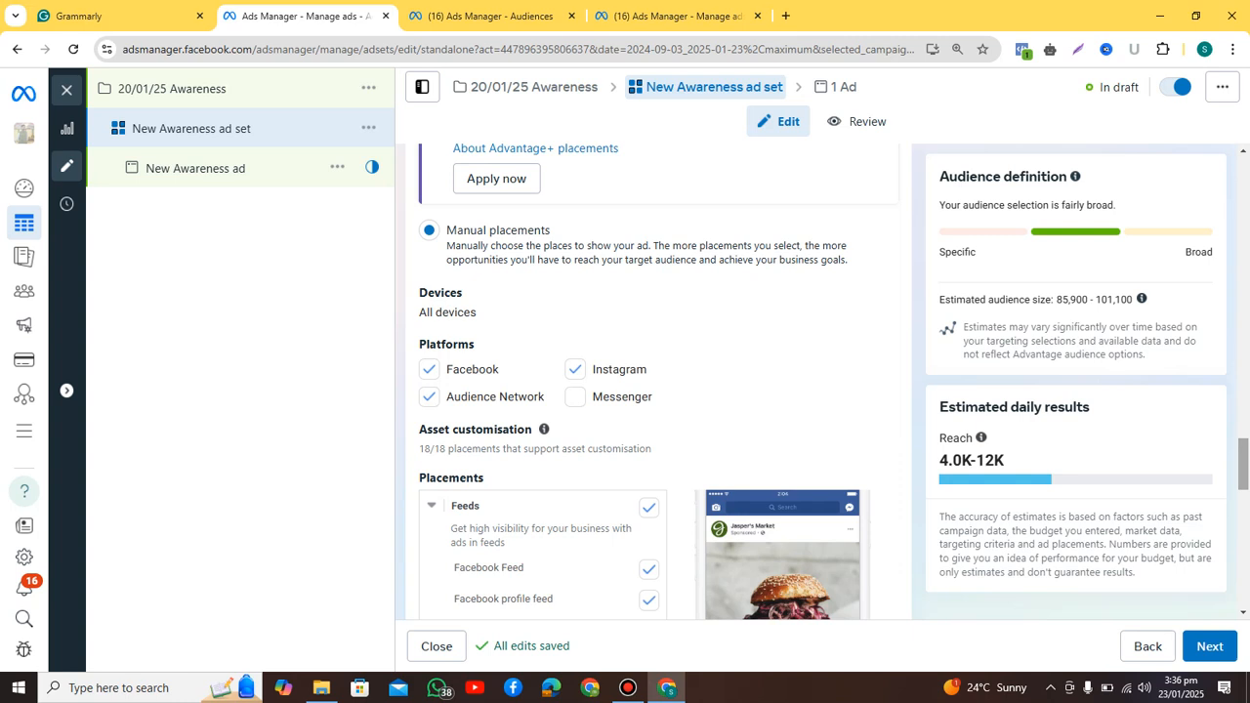
pyautogui.scroll(-3, 655, 381)
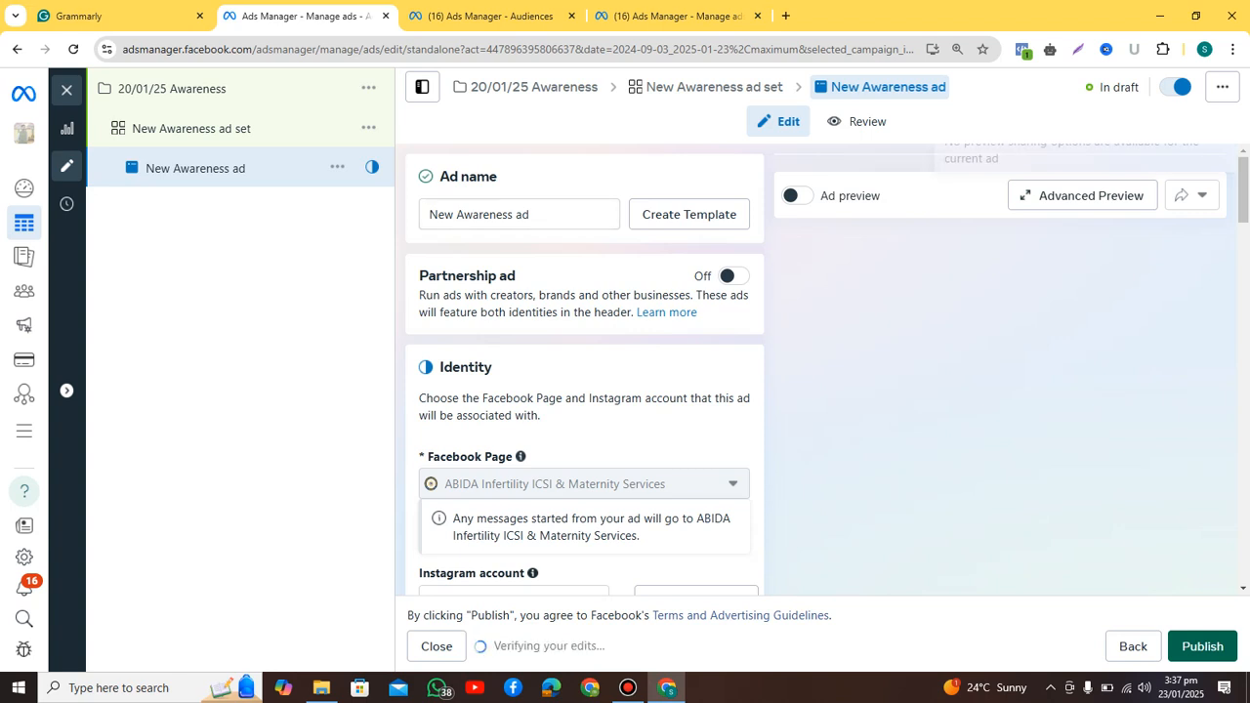
# Review the Identity section of the New Awareness ad and set the ad format to Carousel.
pyautogui.scroll(-2, 584, 371)
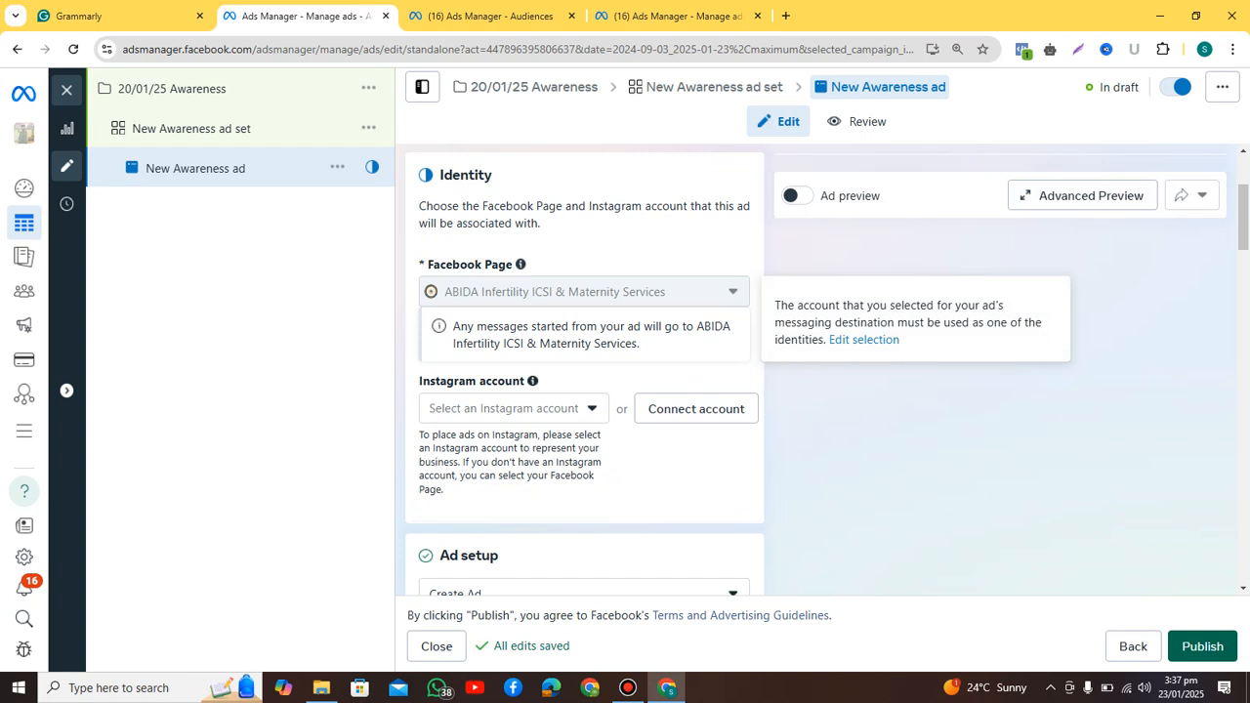
pyautogui.click(513, 408)
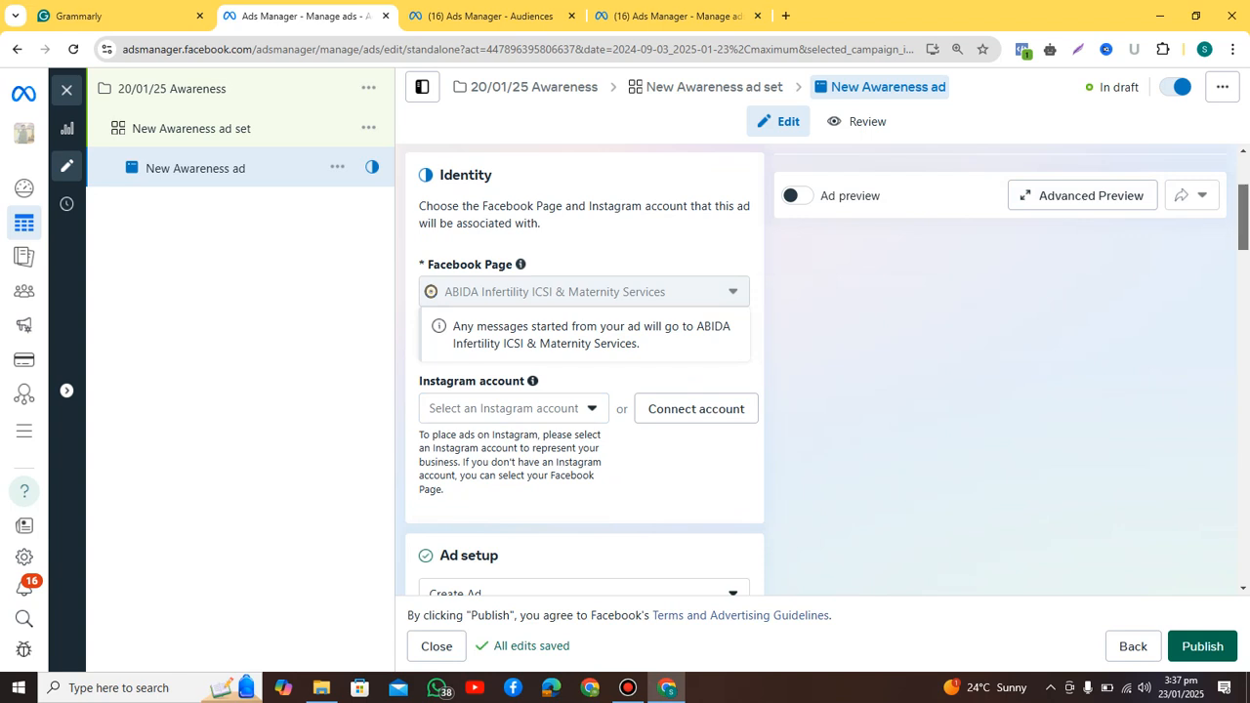
pyautogui.scroll(-3, 585, 370)
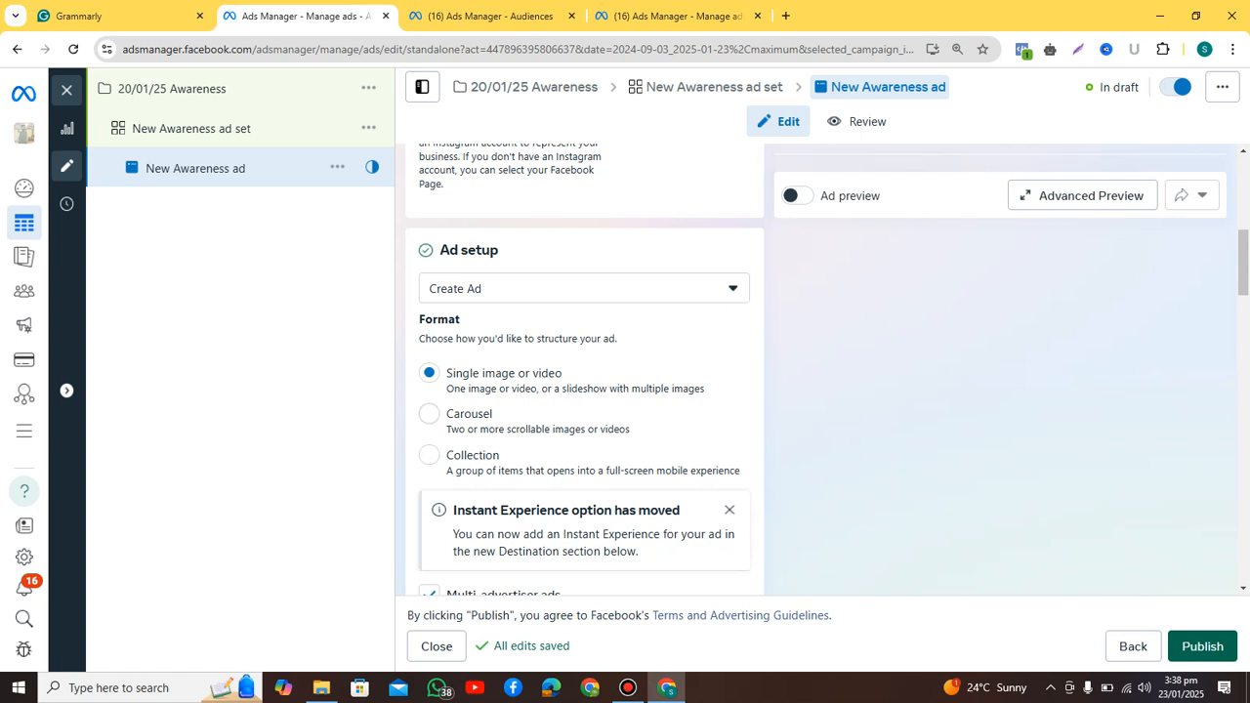
pyautogui.click(429, 414)
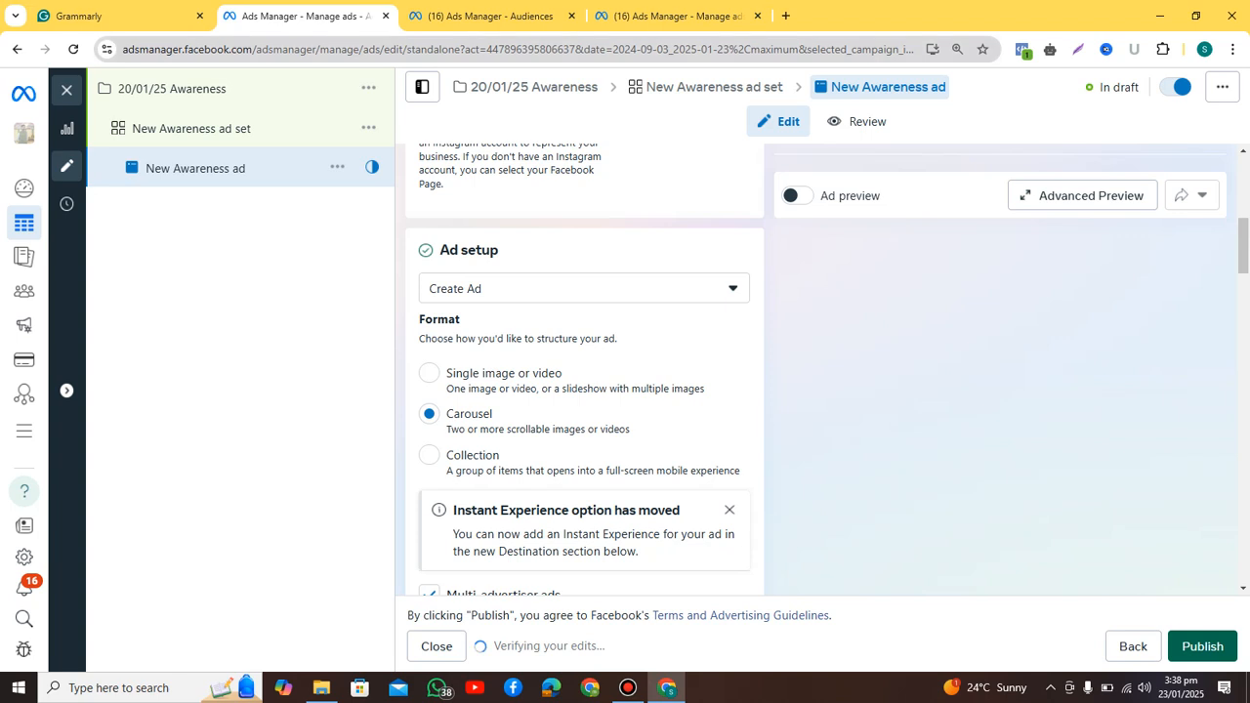
# Search Google for "carousel ads examples" in a new tab and view the image results.
pyautogui.hotkey('ctrl', 't')
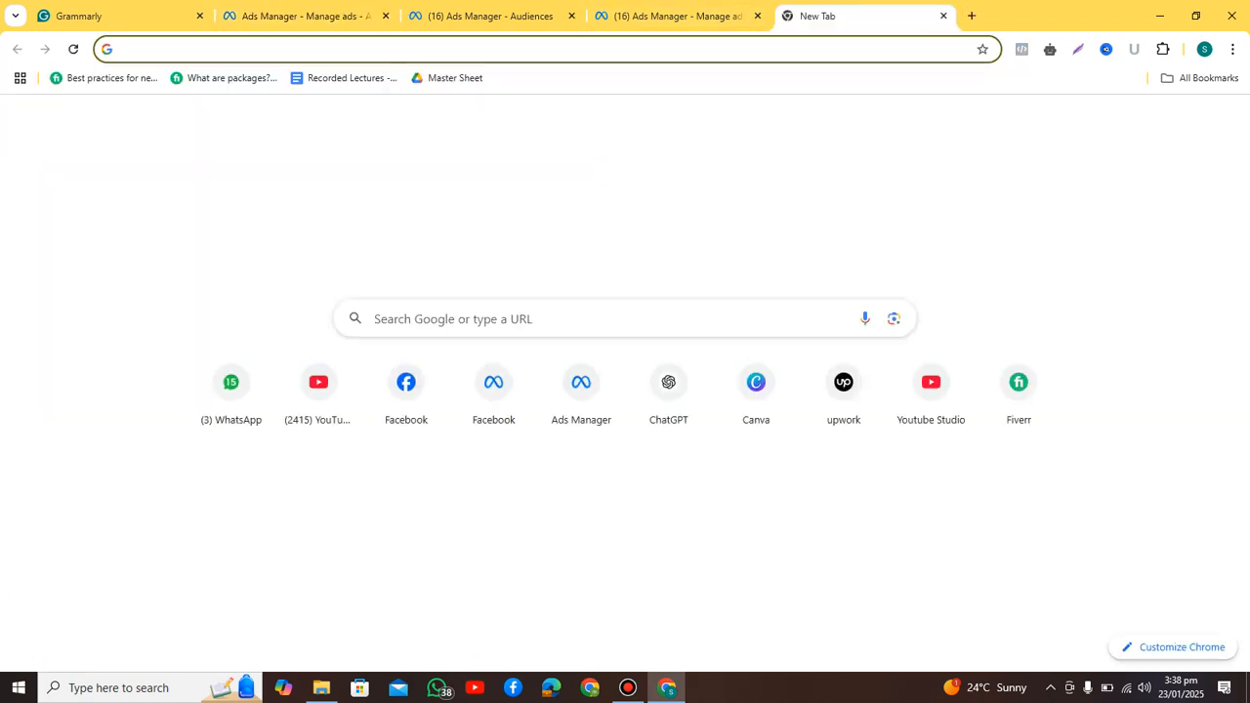
pyautogui.write('ca')
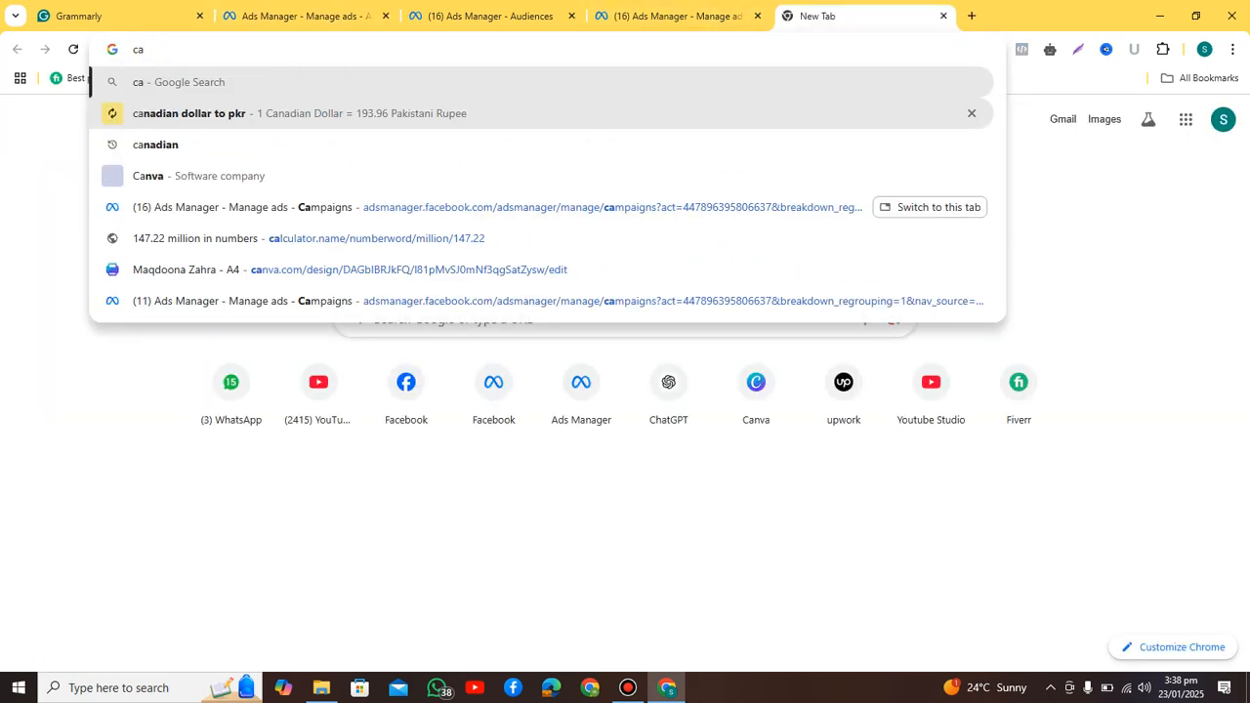
pyautogui.write('roussal')
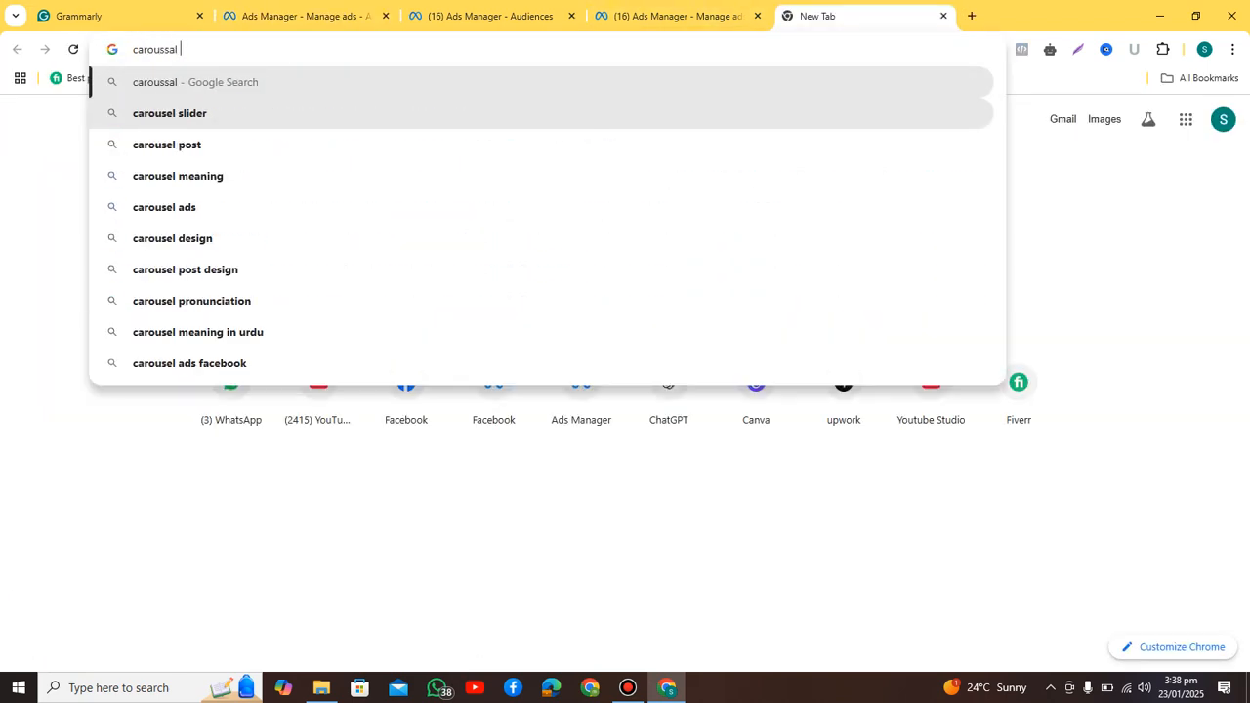
pyautogui.write(' ads e')
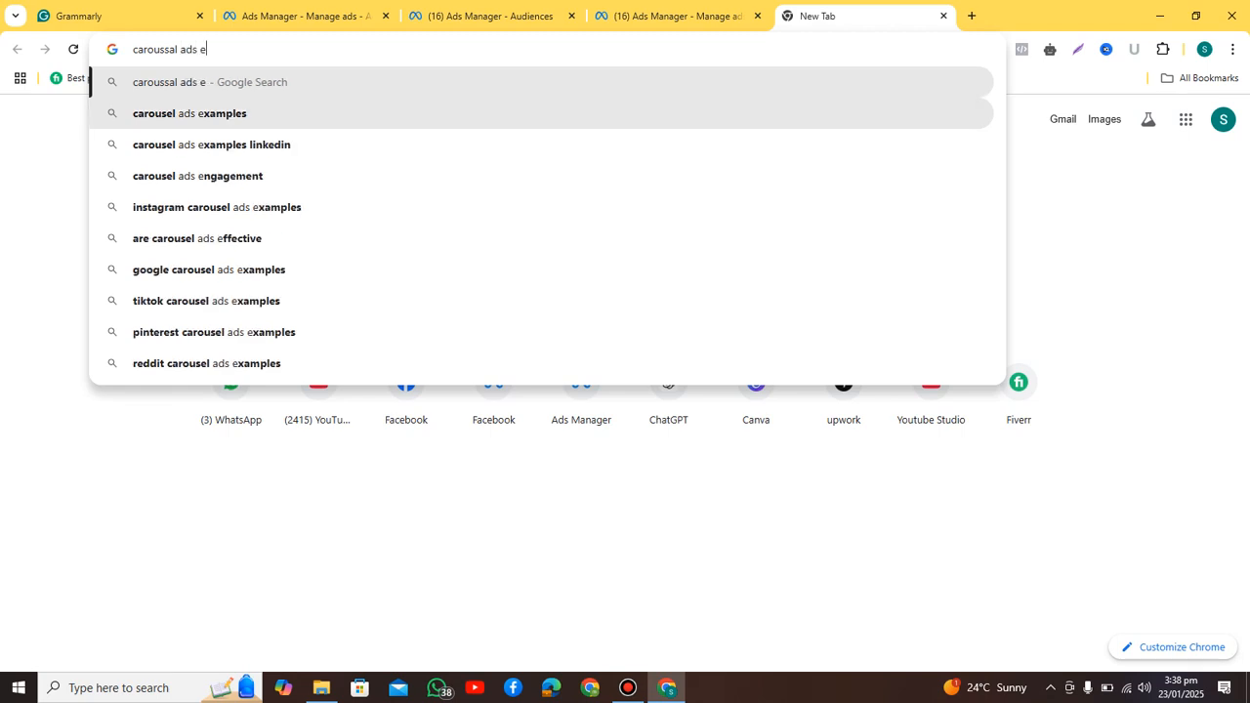
pyautogui.click(244, 113)
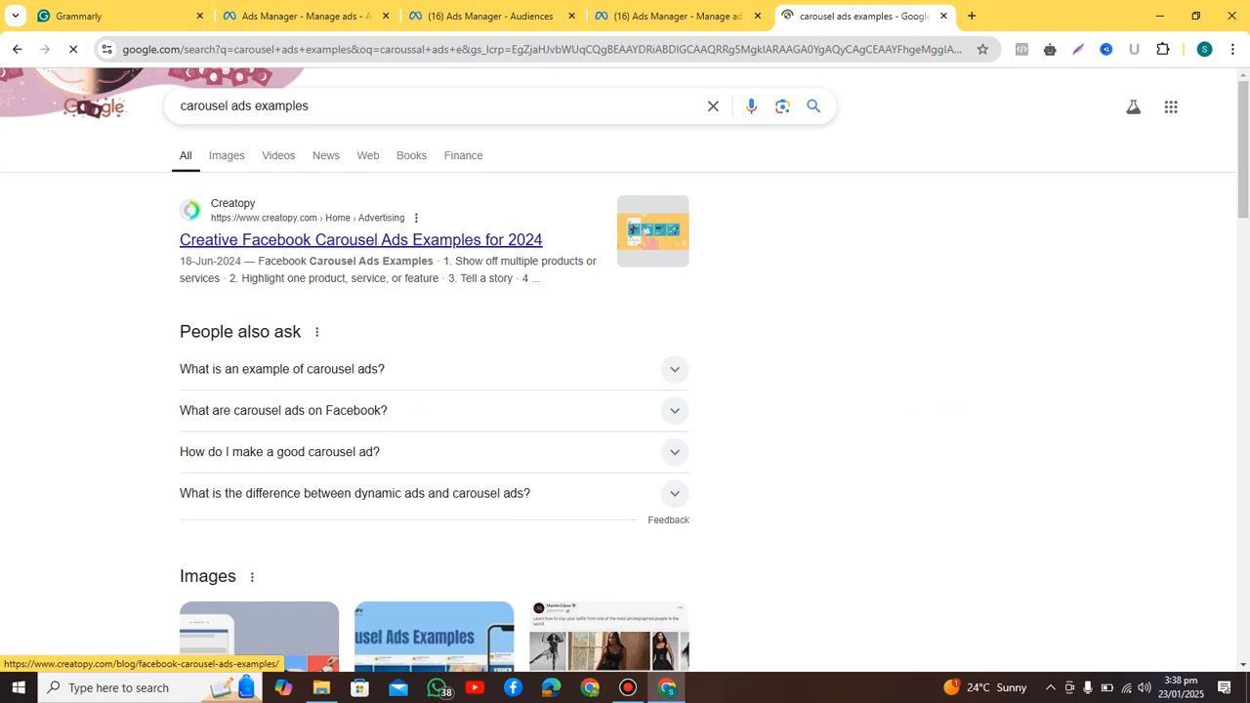
pyautogui.click(227, 156)
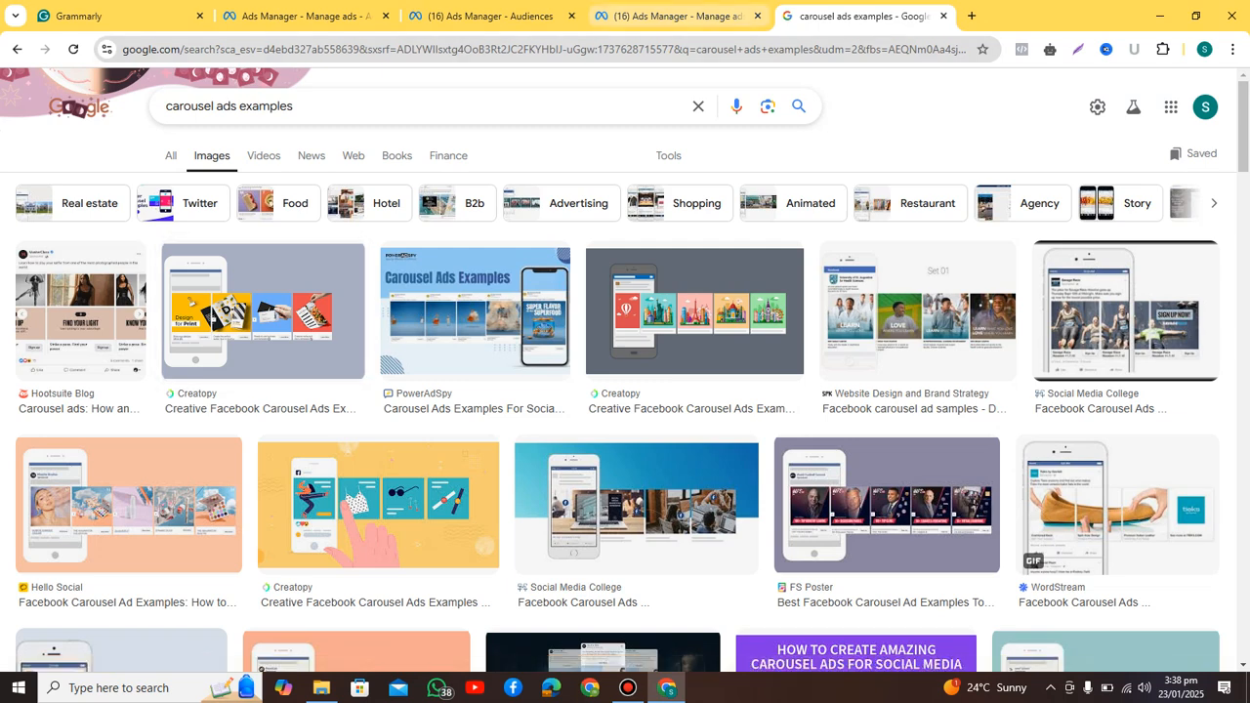
# Return to the New Awareness ad in Ads Manager and bring up the carousel cards section under Ad creative.
pyautogui.click(669, 16)
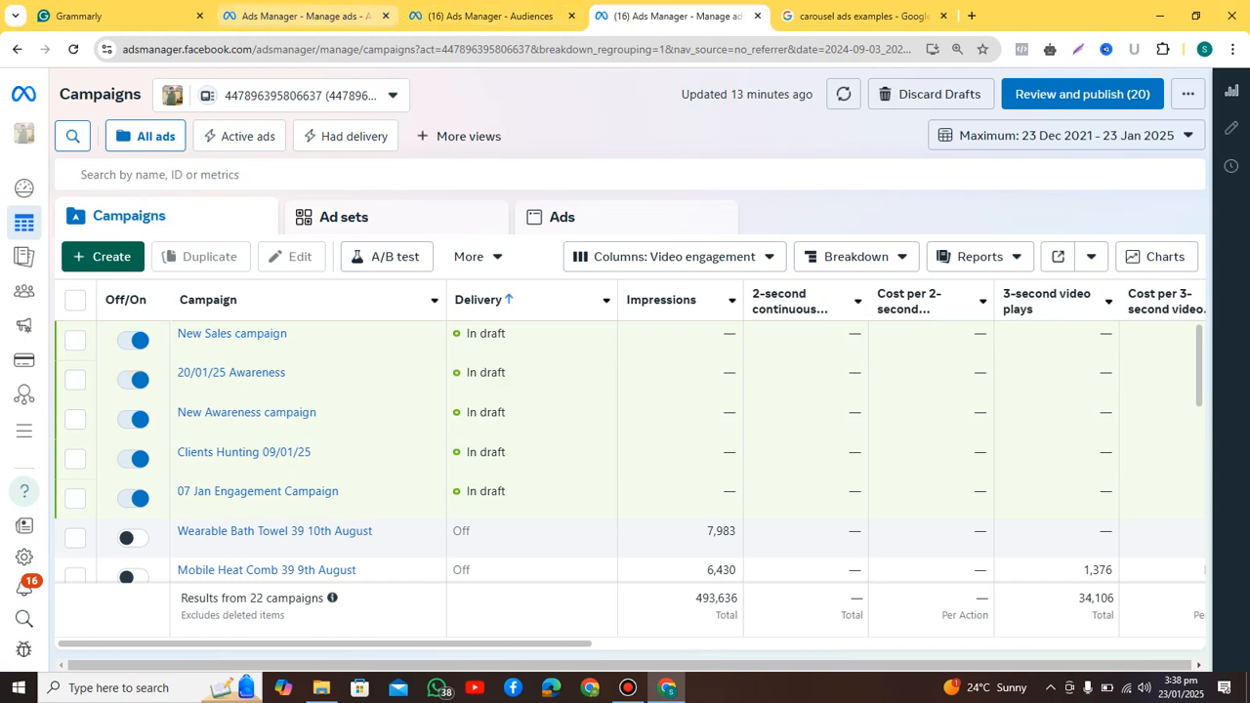
pyautogui.click(298, 15)
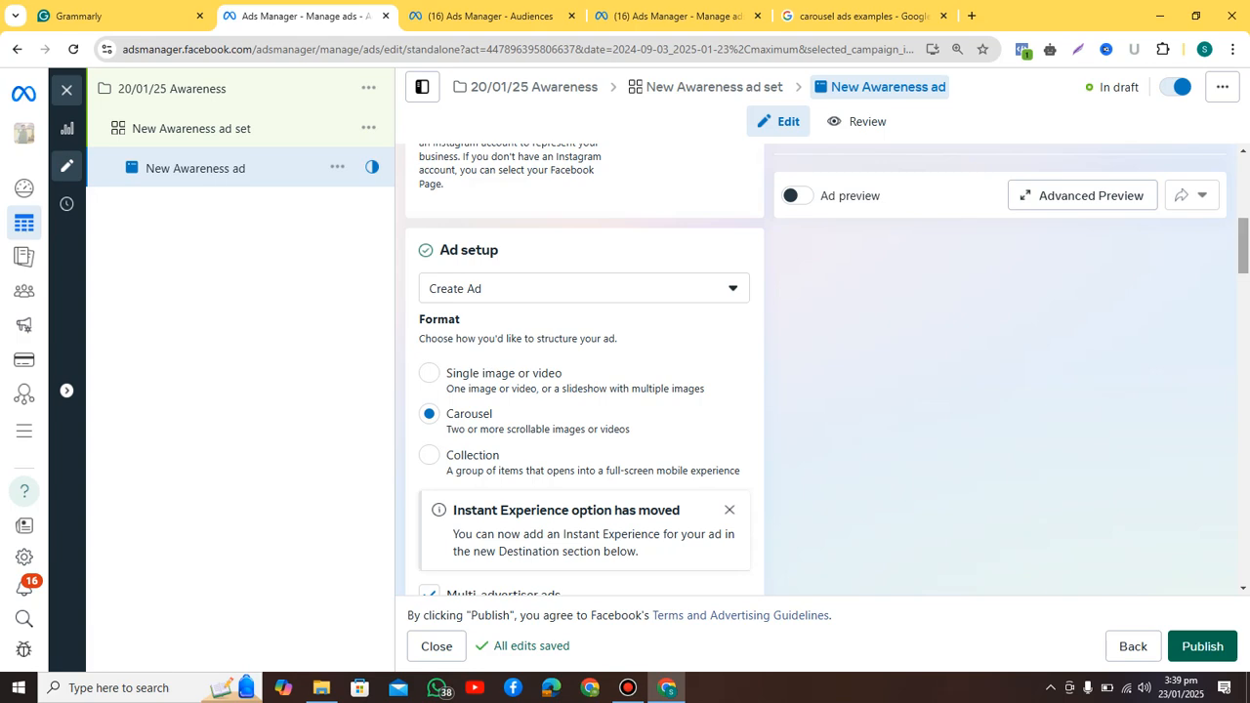
pyautogui.scroll(-2, 828, 369)
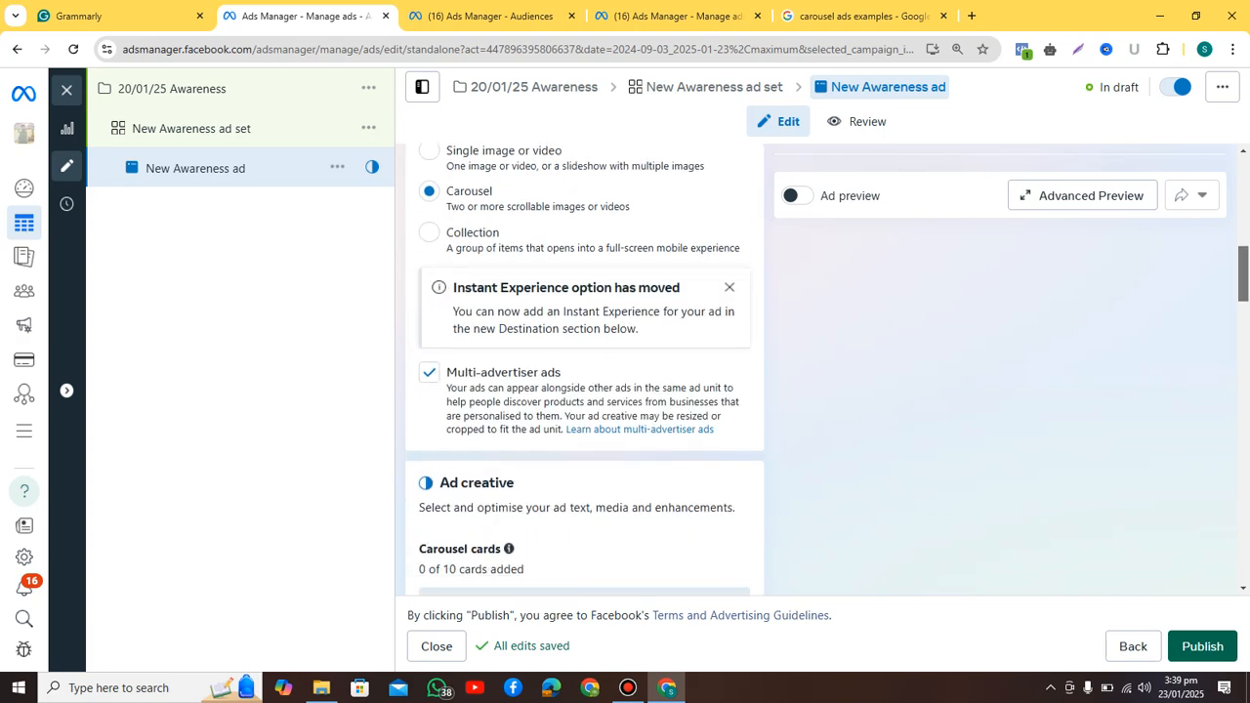
# Add an image card to the carousel using the "Digital Solutions" image from the account images.
pyautogui.scroll(-2, 828, 366)
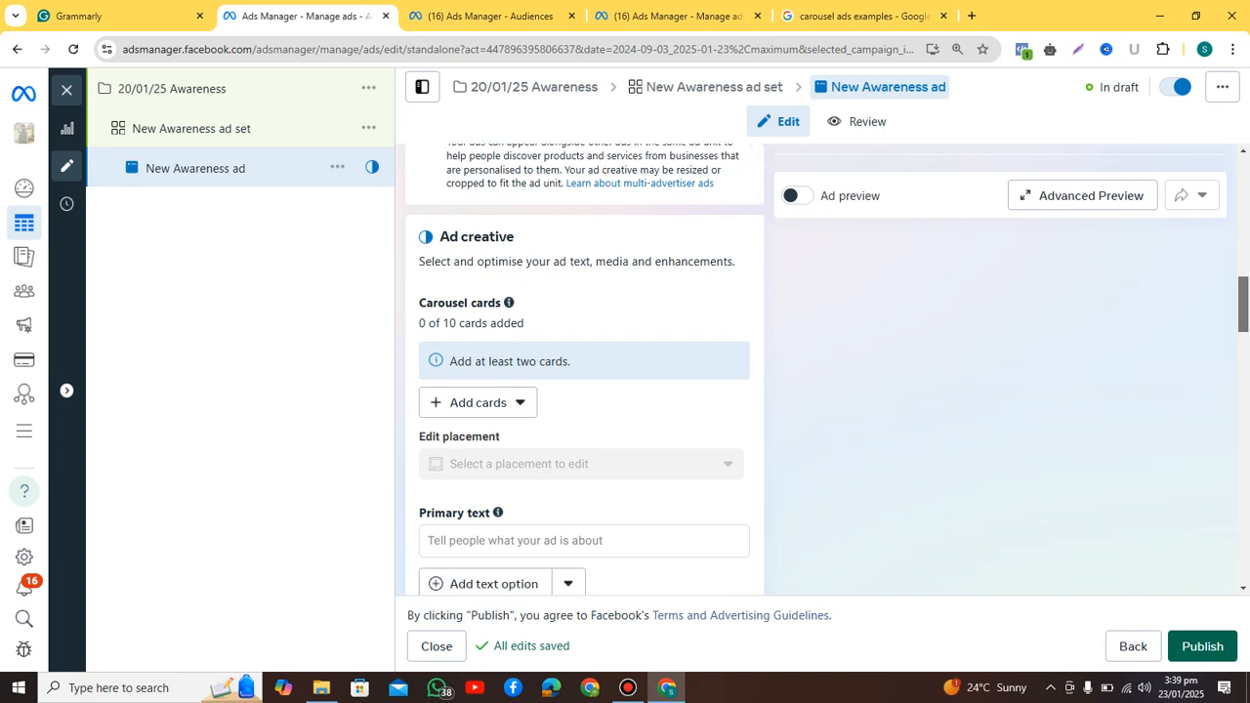
pyautogui.scroll(-1, 585, 368)
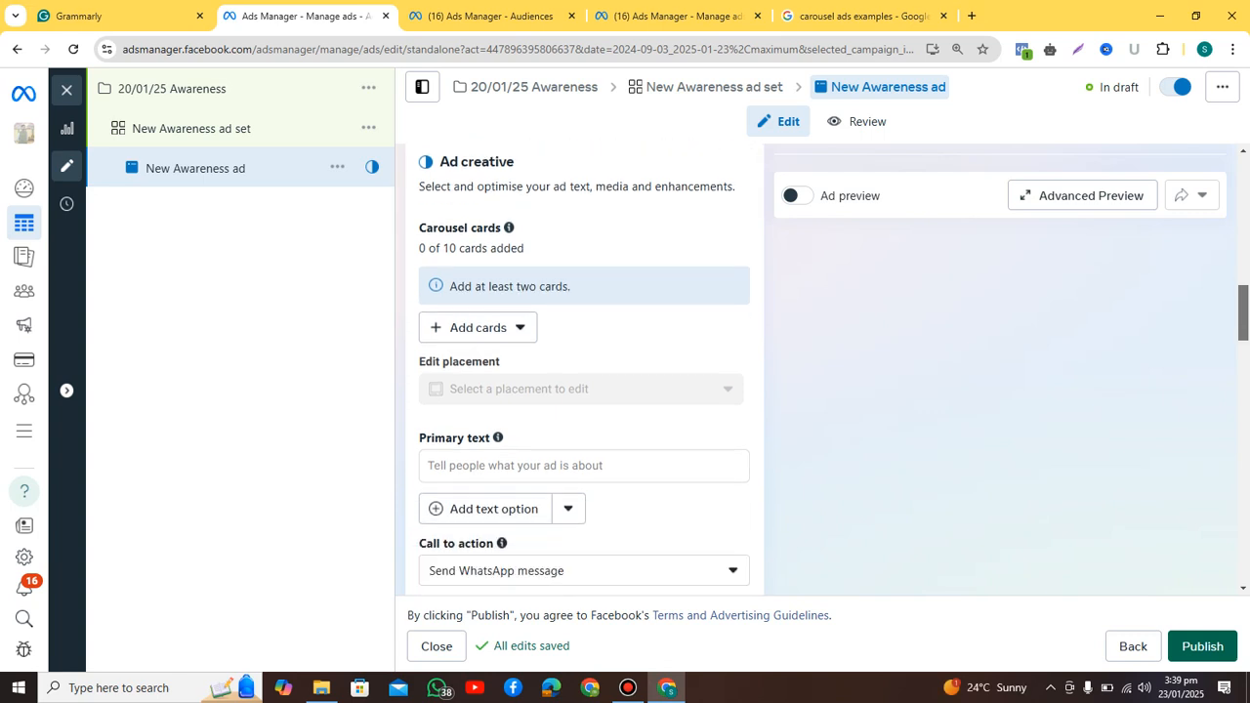
pyautogui.scroll(1, 585, 369)
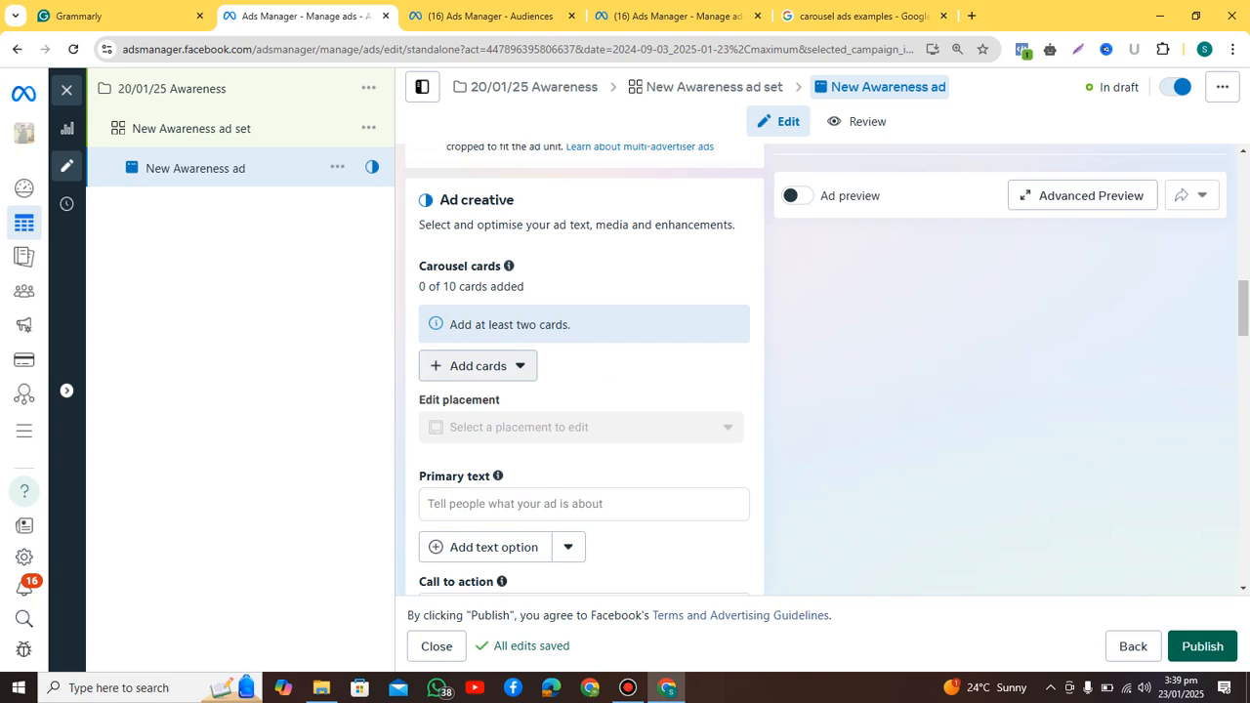
pyautogui.click(478, 365)
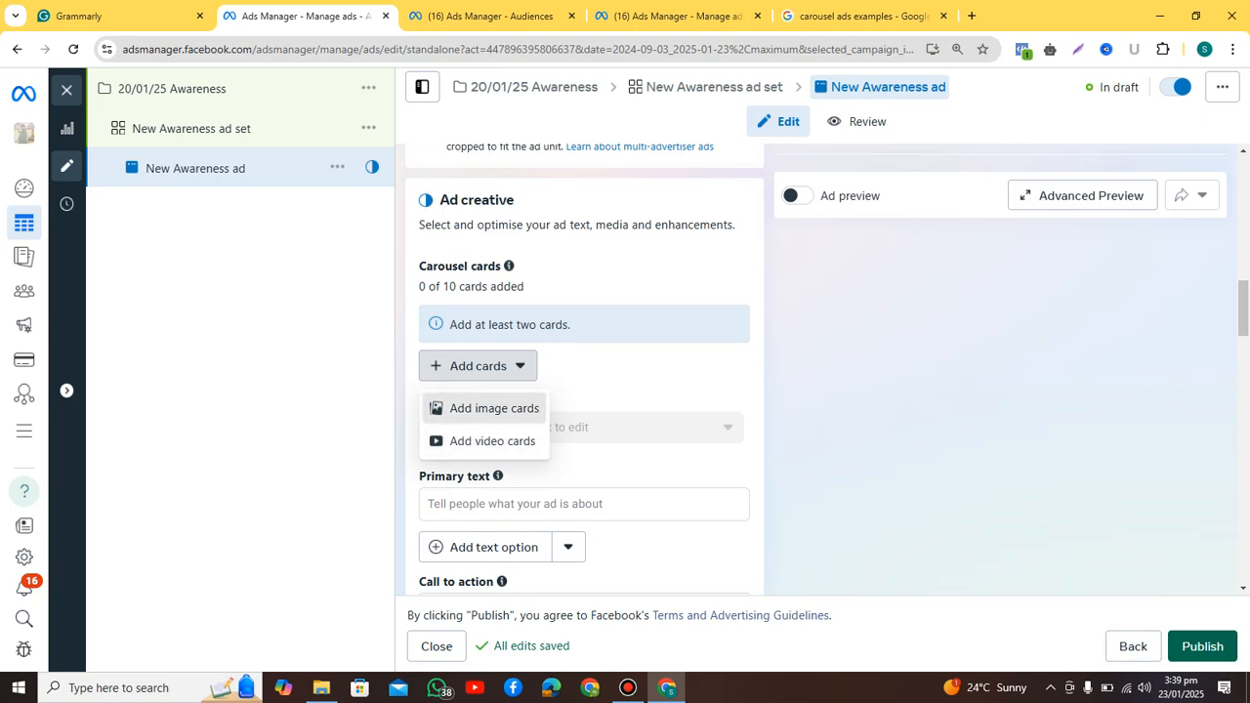
pyautogui.click(494, 408)
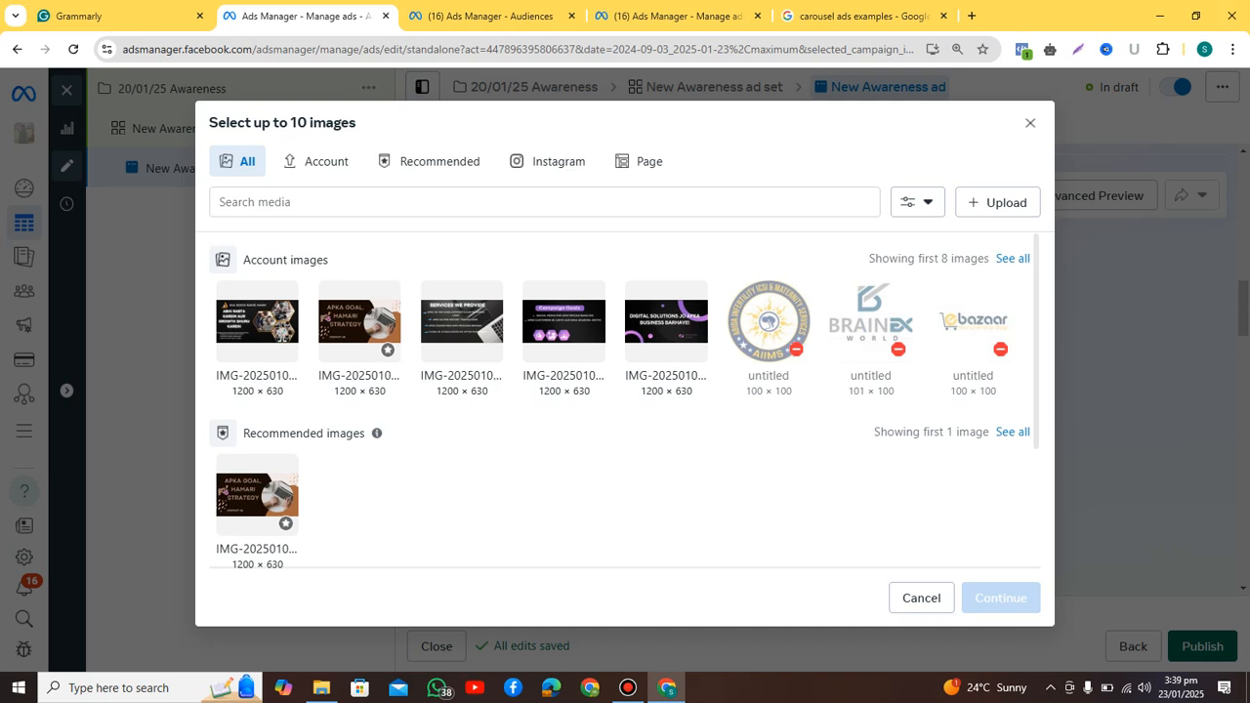
pyautogui.scroll(-3, 624, 401)
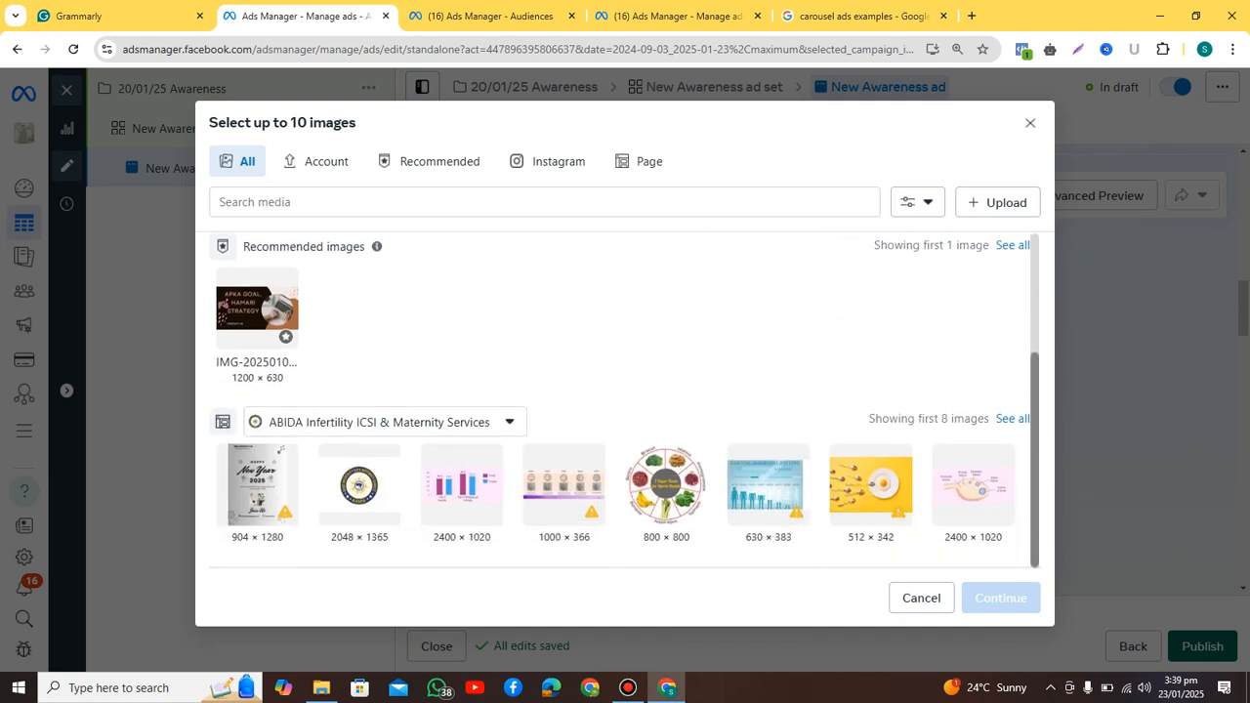
pyautogui.scroll(3, 625, 400)
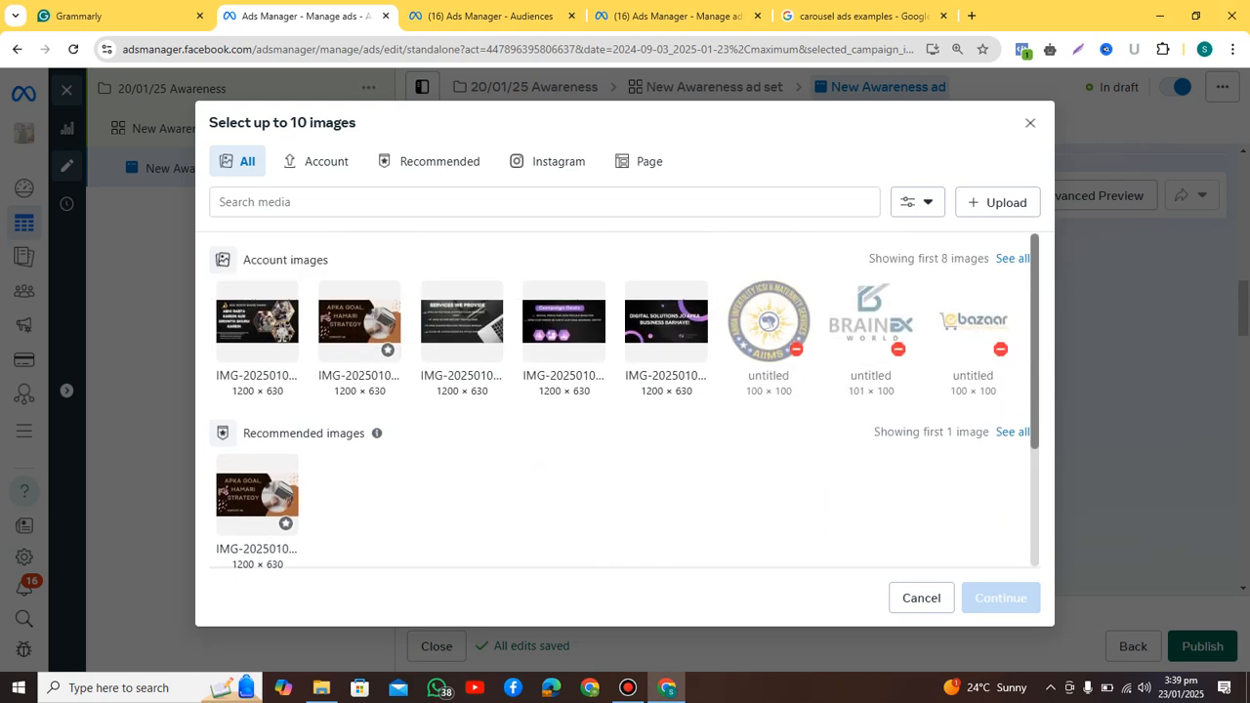
pyautogui.click(637, 345)
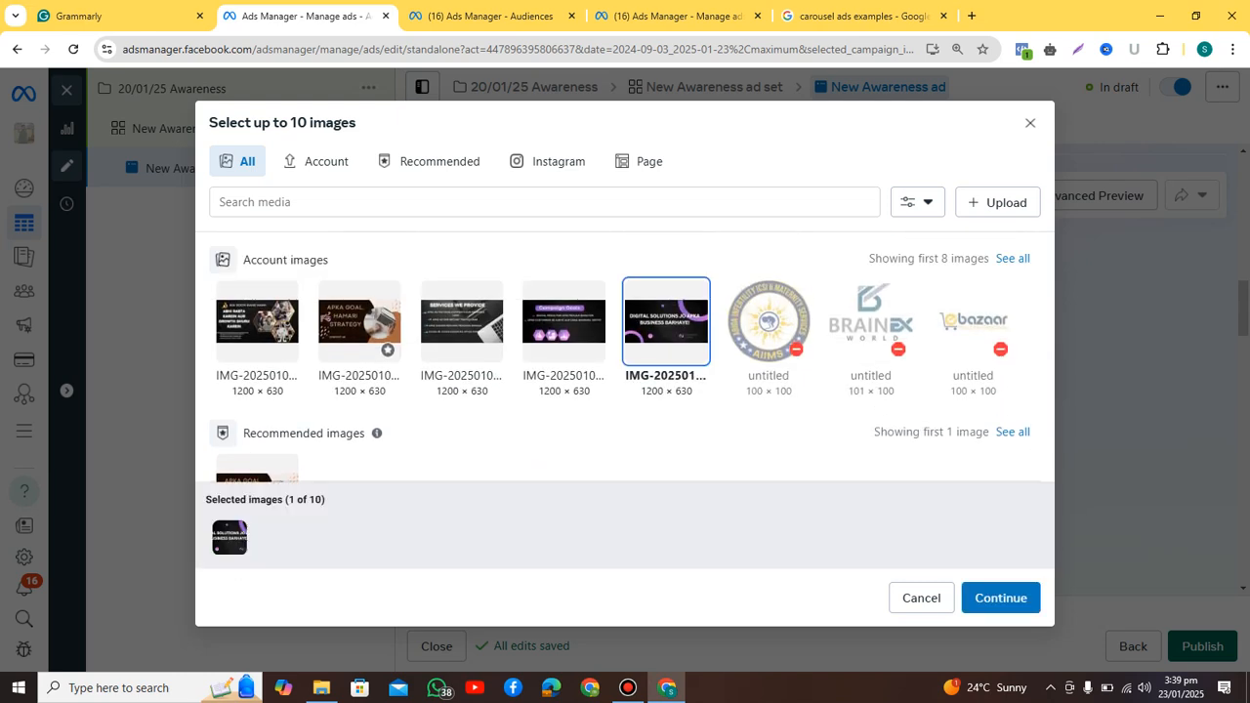
pyautogui.click(1000, 598)
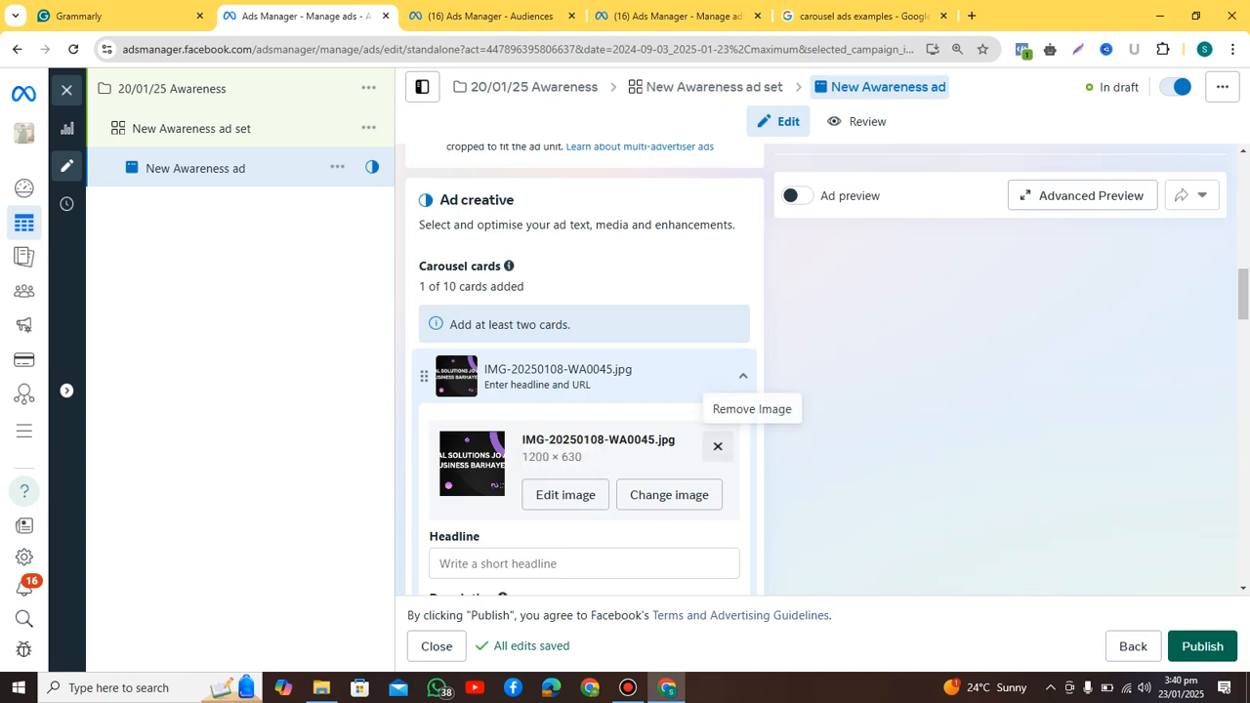
# Remove the carousel card's image and select the same "Digital Solutions" account image for it again.
pyautogui.click(718, 446)
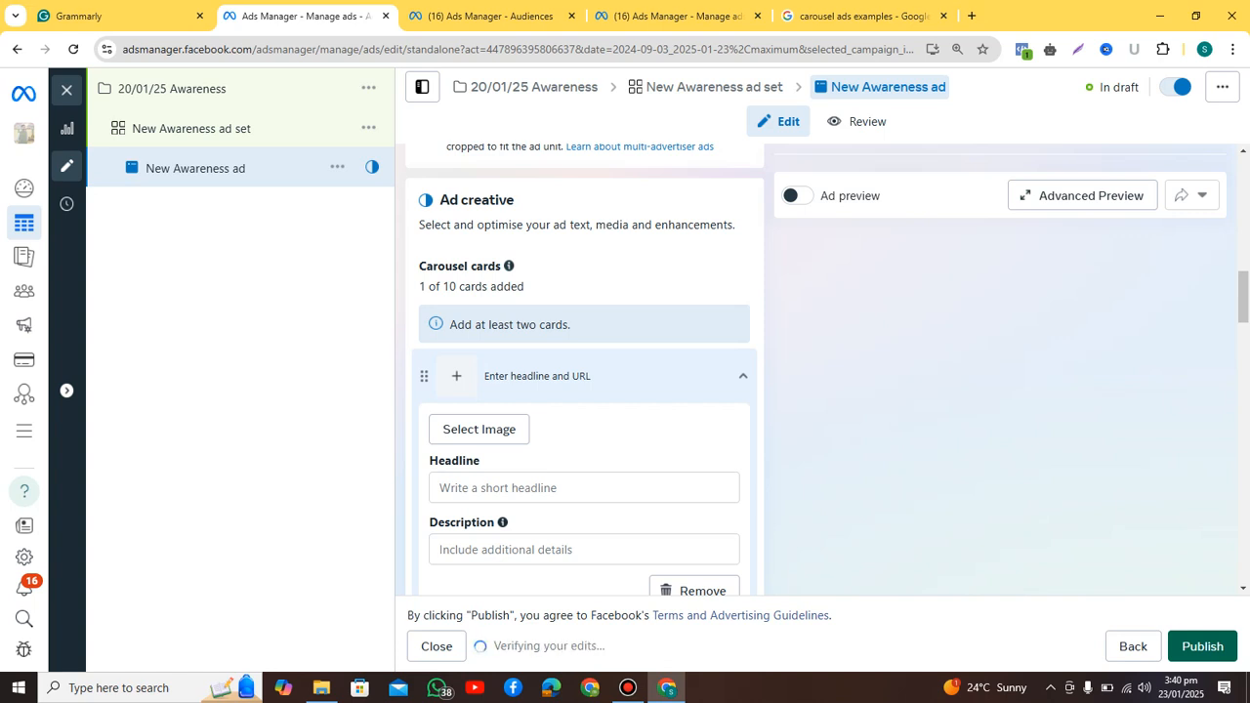
pyautogui.click(478, 429)
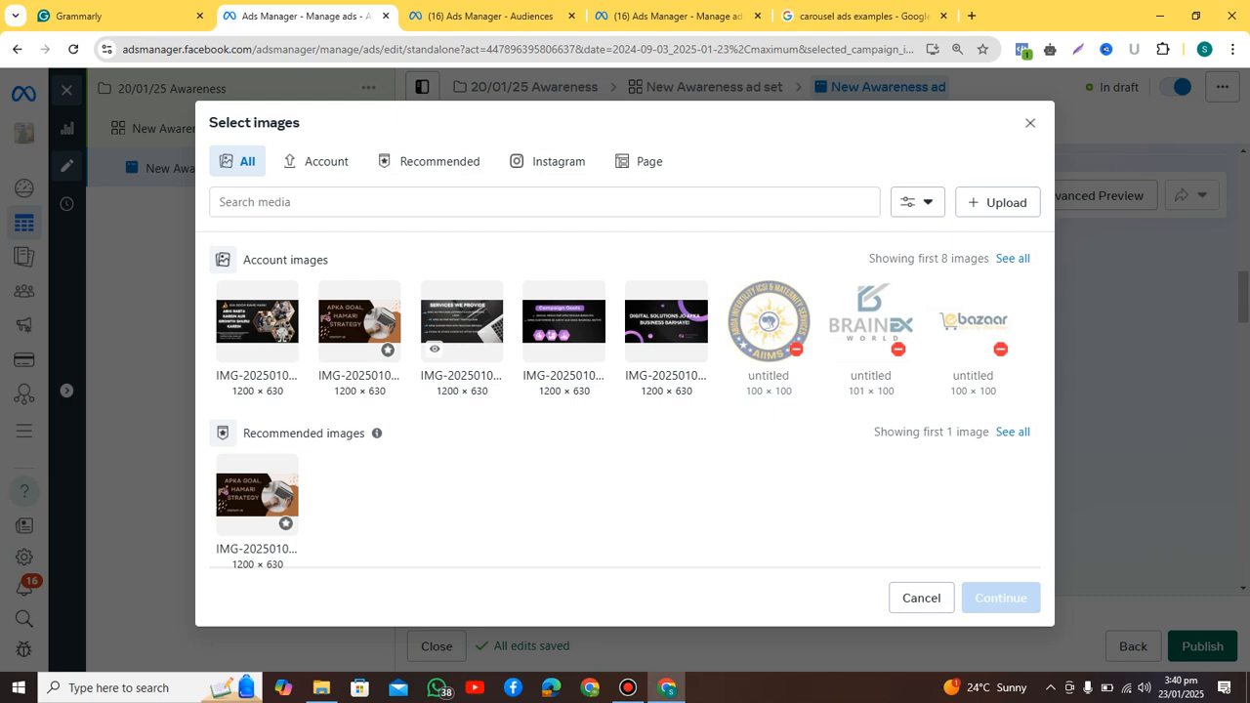
pyautogui.click(666, 322)
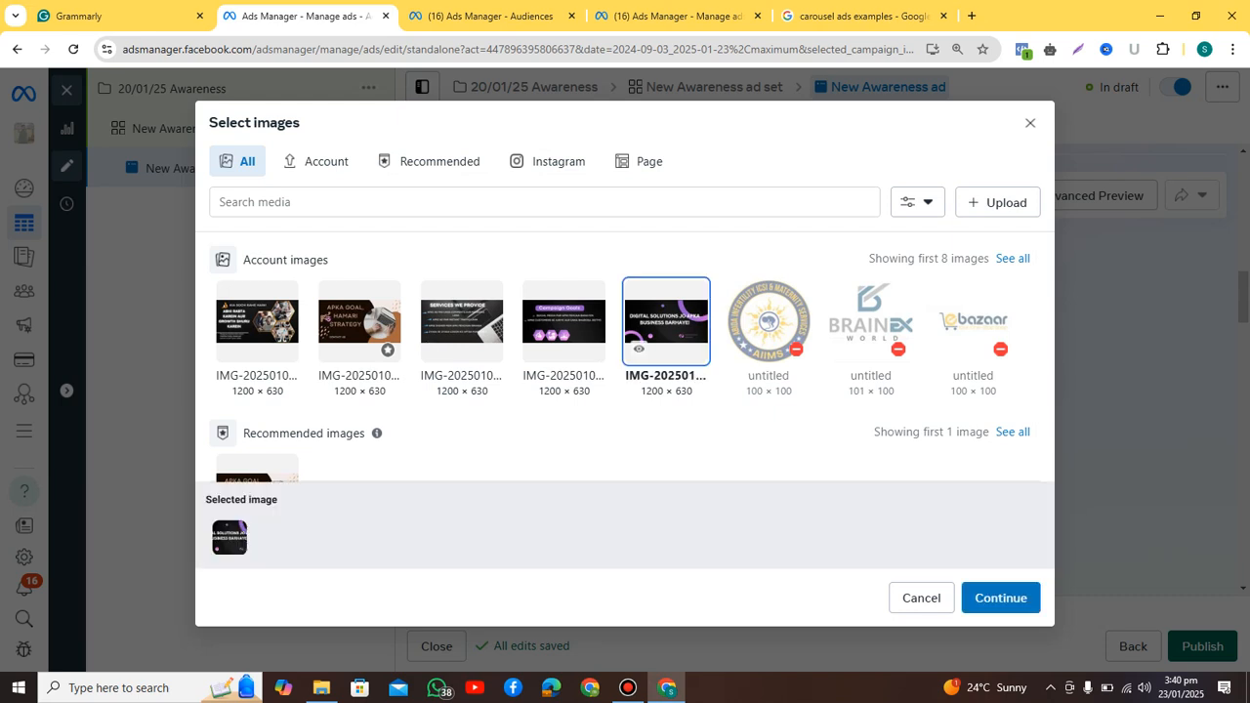
pyautogui.click(1000, 598)
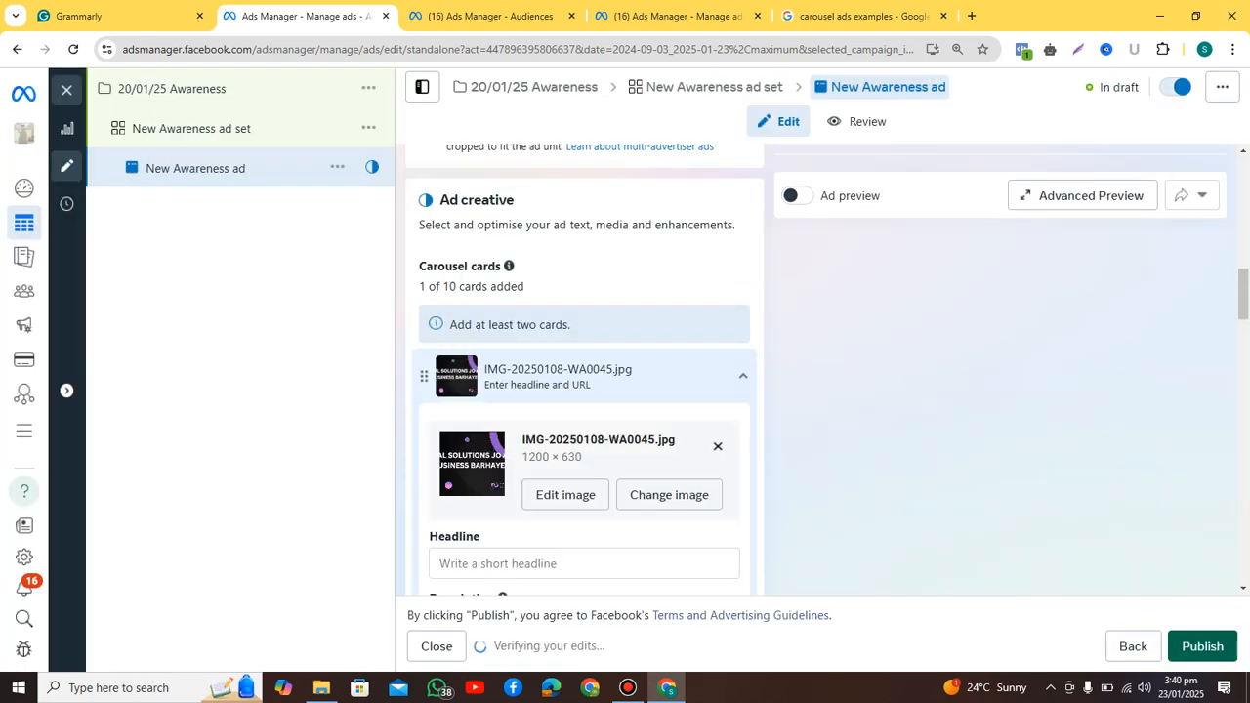
# Give the carousel card the headline "Client hunting" and the description "We grow businesses".
pyautogui.scroll(-2, 586, 371)
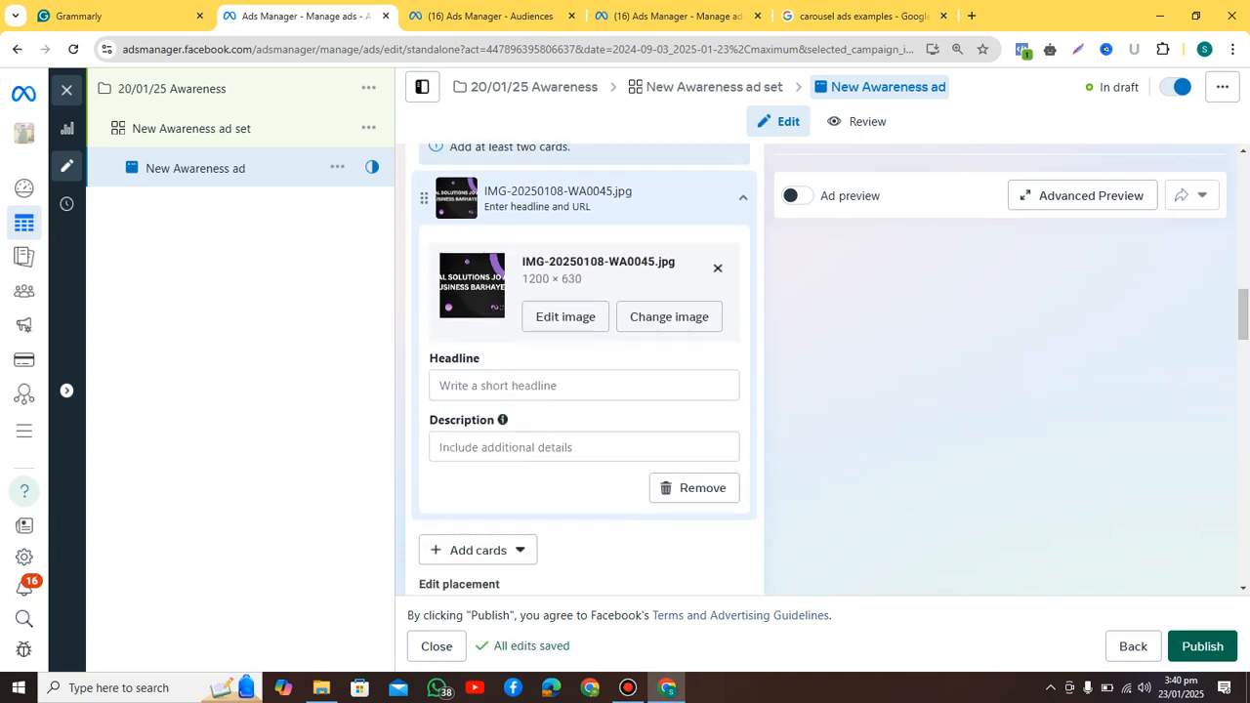
pyautogui.click(584, 385)
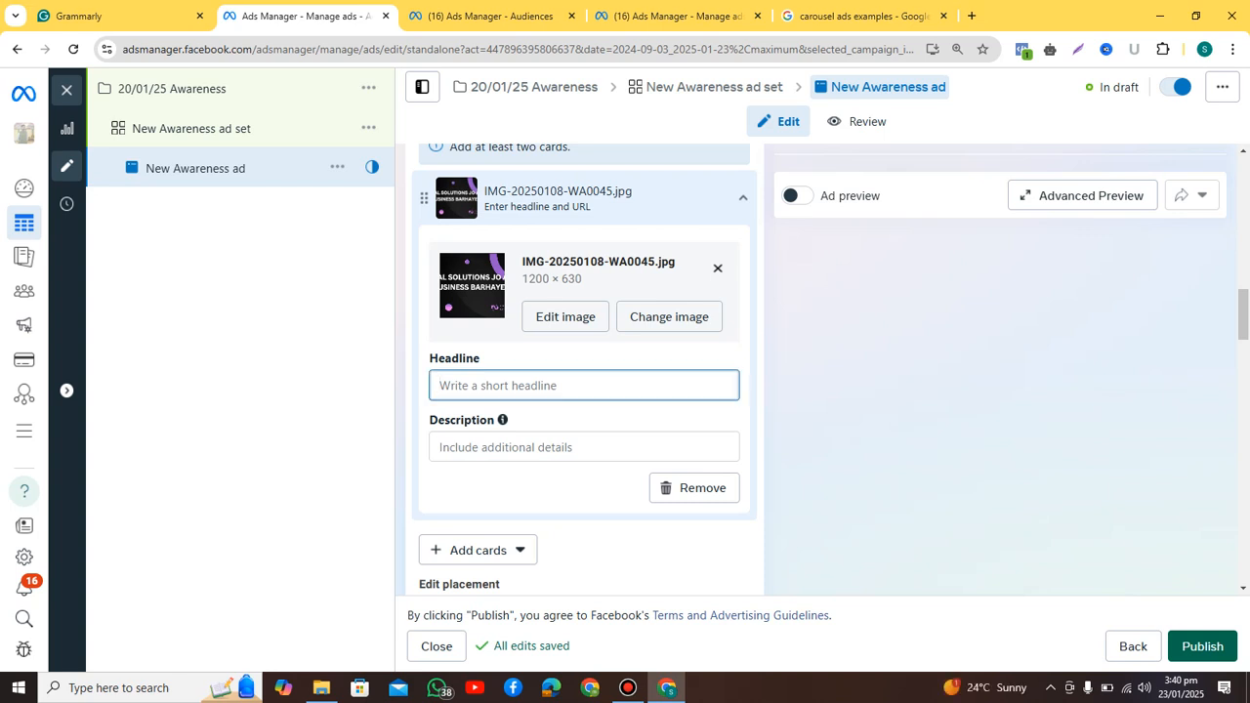
pyautogui.scroll(2, 584, 371)
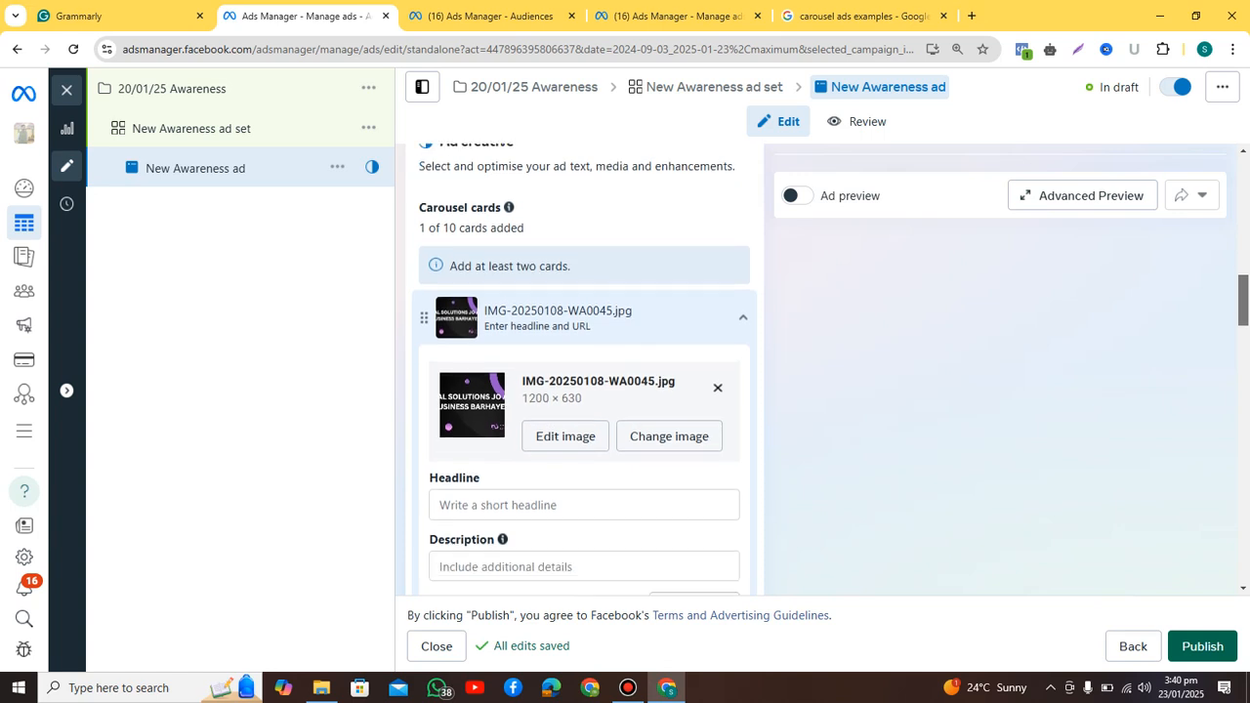
pyautogui.scroll(-1, 585, 372)
pyautogui.click(584, 455)
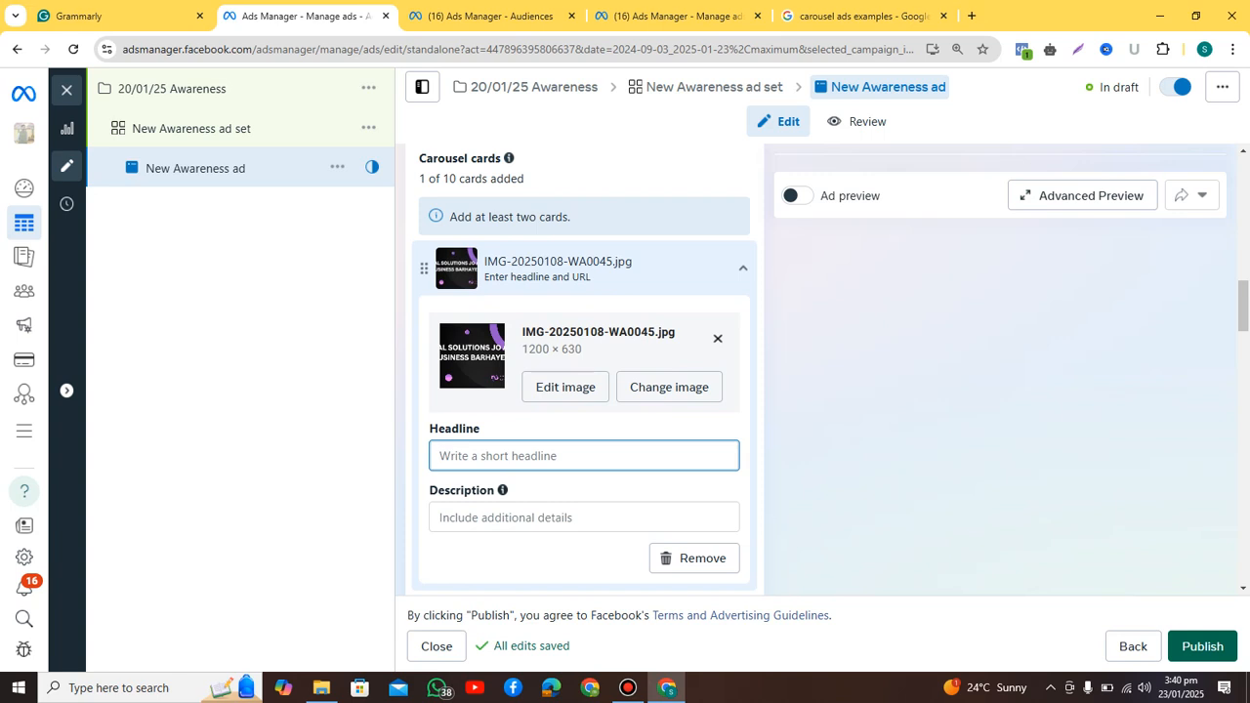
pyautogui.write('Client hunting')
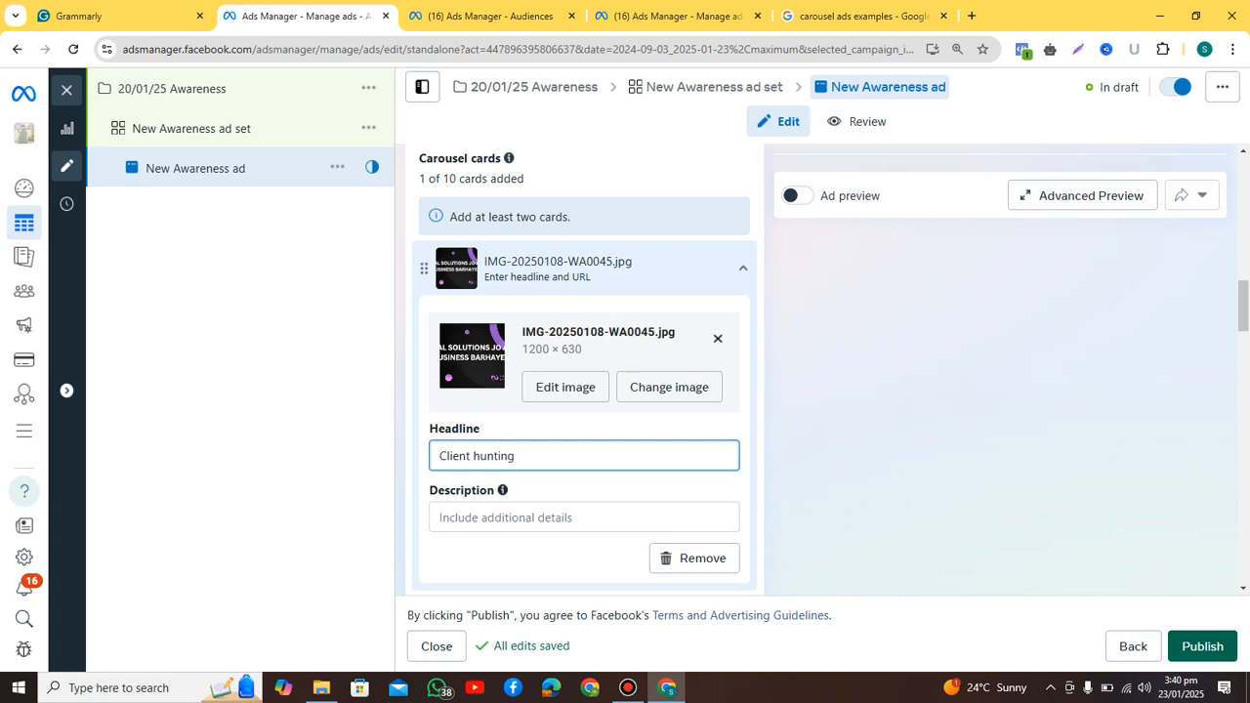
pyautogui.click(584, 517)
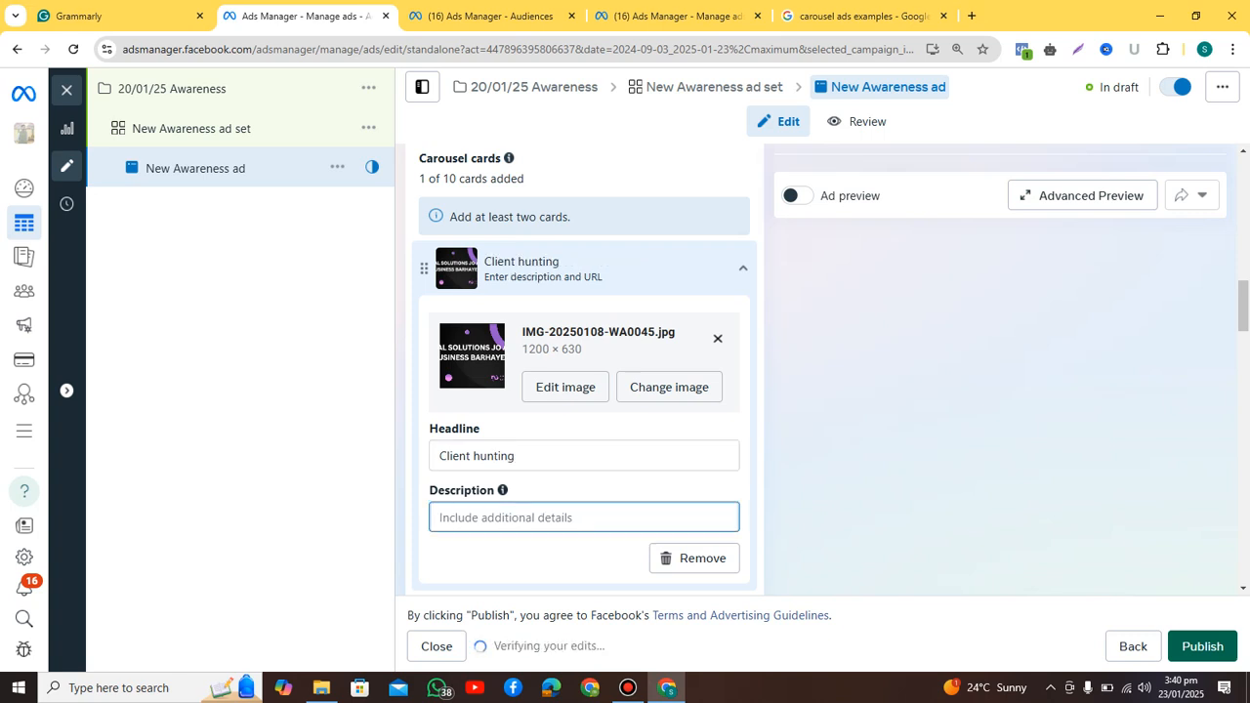
pyautogui.write('We grow')
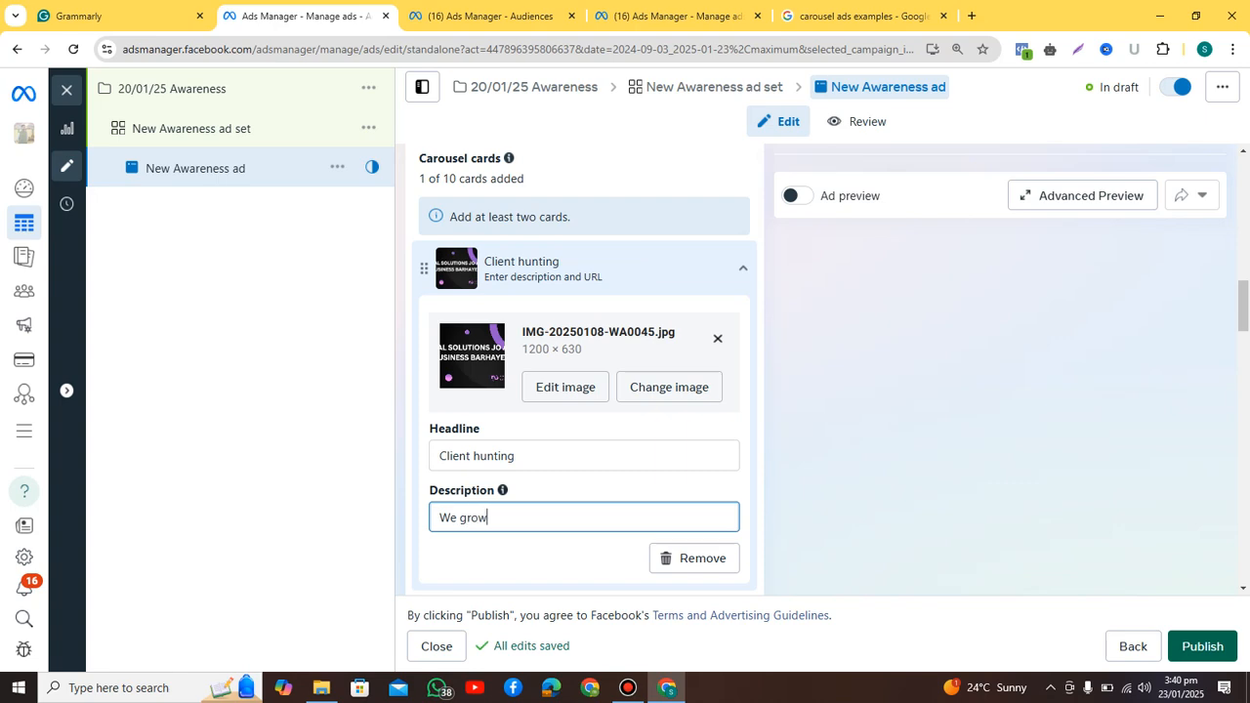
pyautogui.write(' businesses')
# Review the ad's identity and creative sections, and view the ad in the Advanced preview before closing it.
pyautogui.scroll(10, 584, 371)
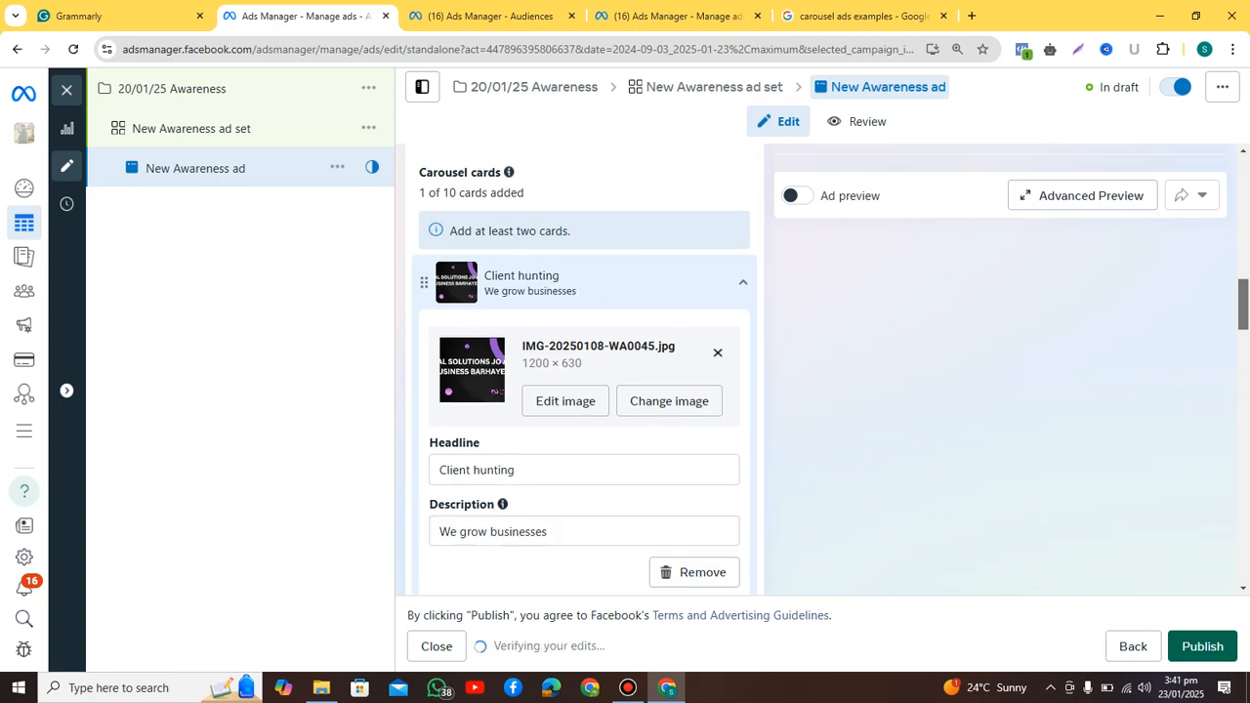
pyautogui.scroll(4, 584, 371)
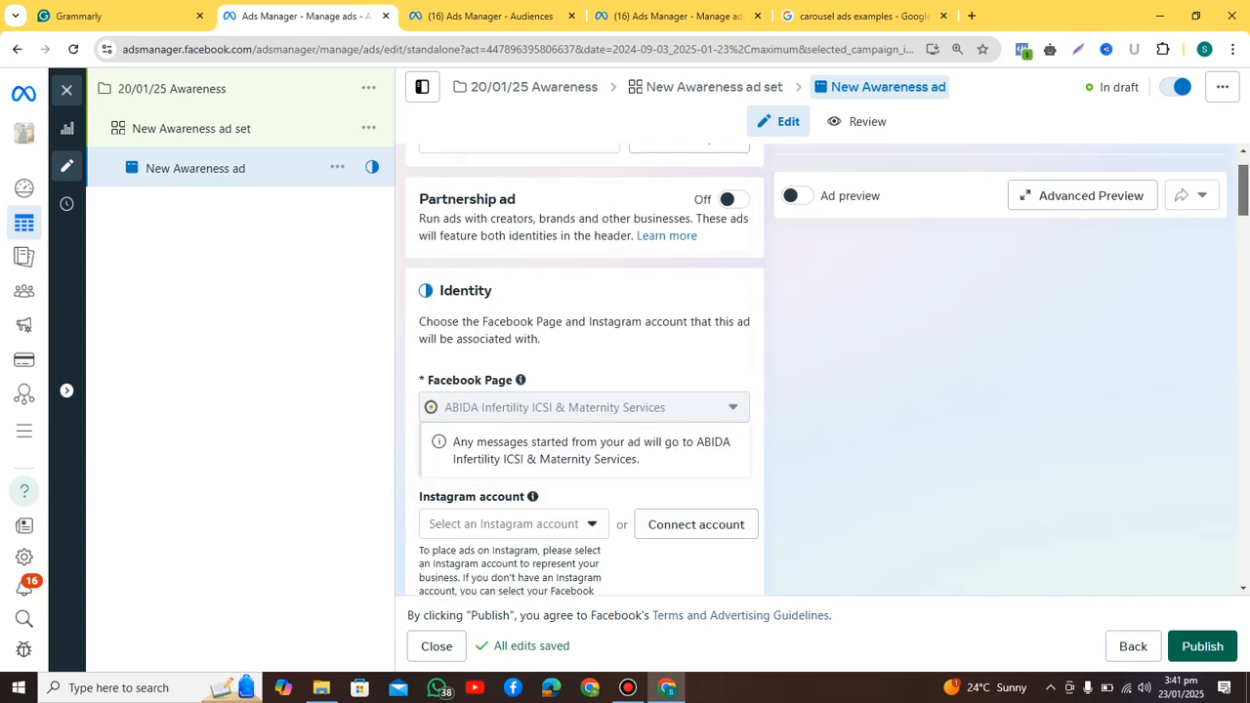
pyautogui.scroll(-5, 584, 371)
pyautogui.scroll(-8, 584, 371)
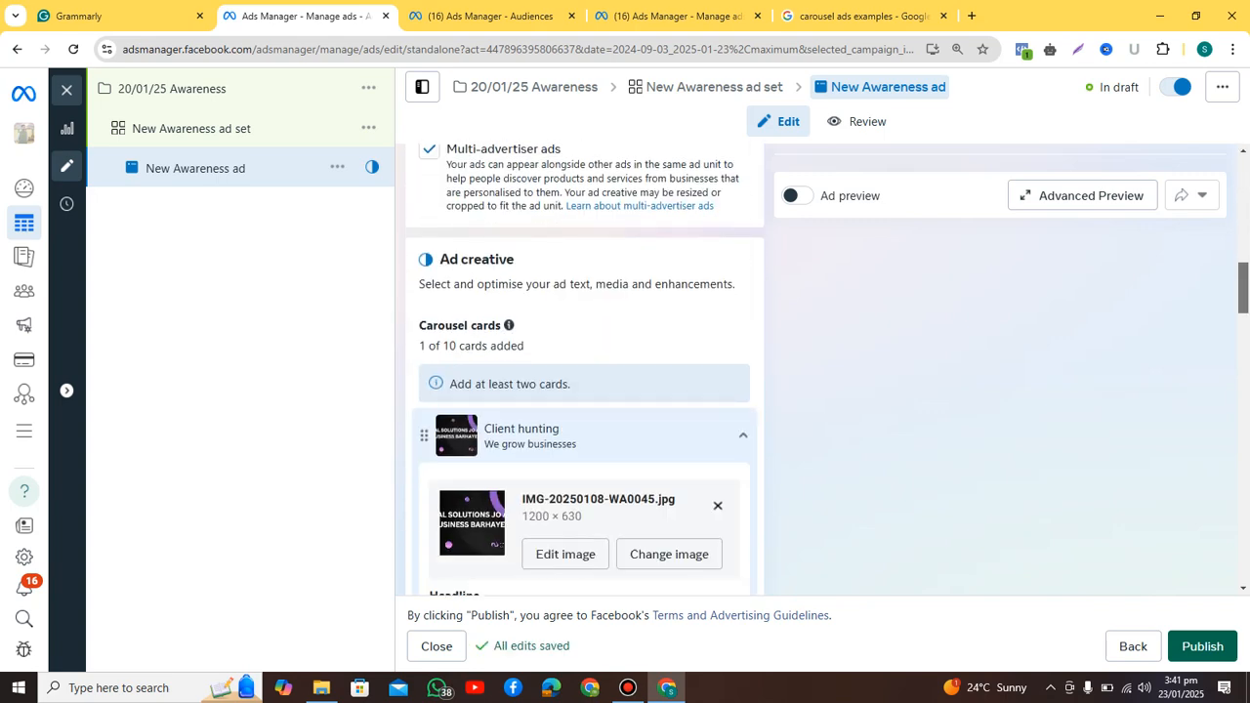
pyautogui.scroll(-1, 584, 371)
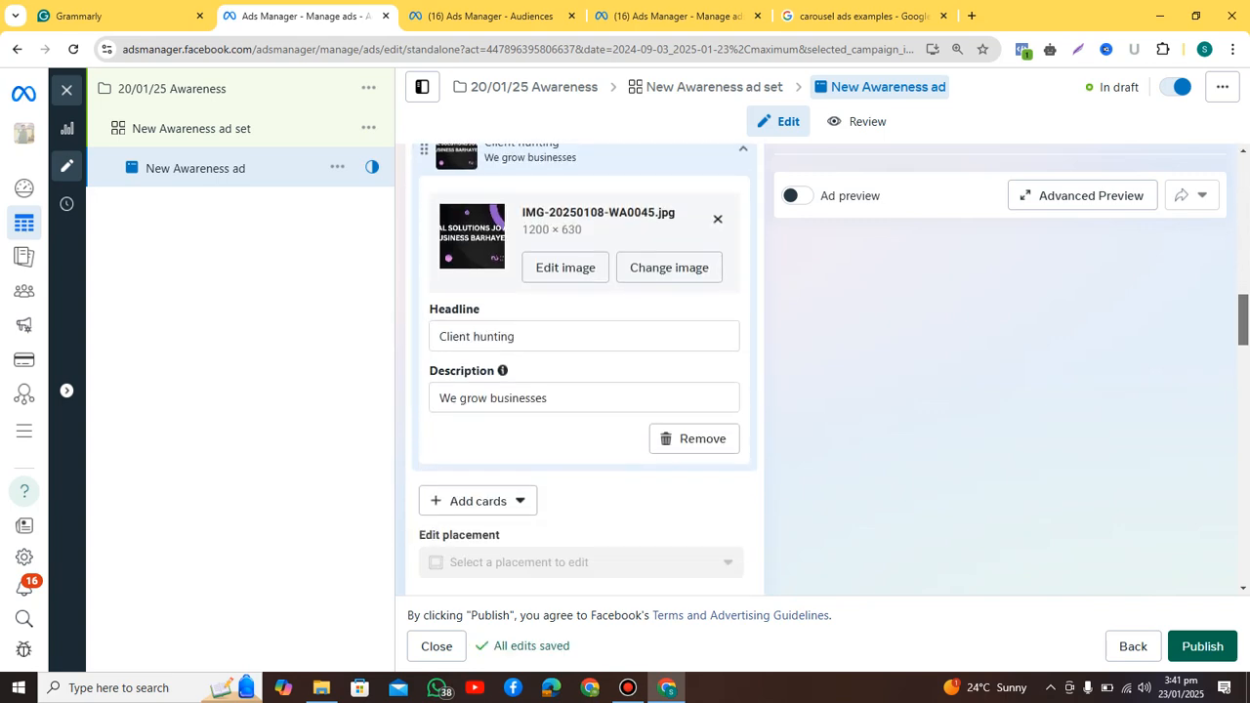
pyautogui.scroll(-3, 584, 371)
pyautogui.scroll(2, 584, 371)
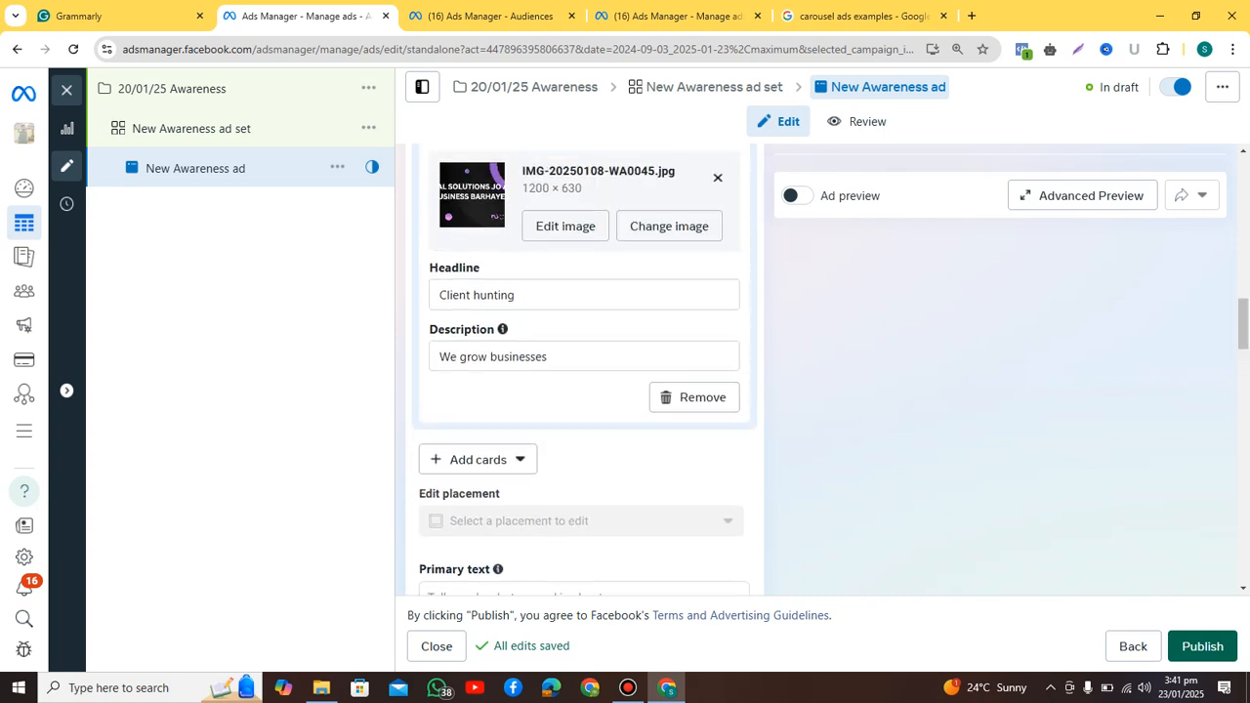
pyautogui.click(1082, 195)
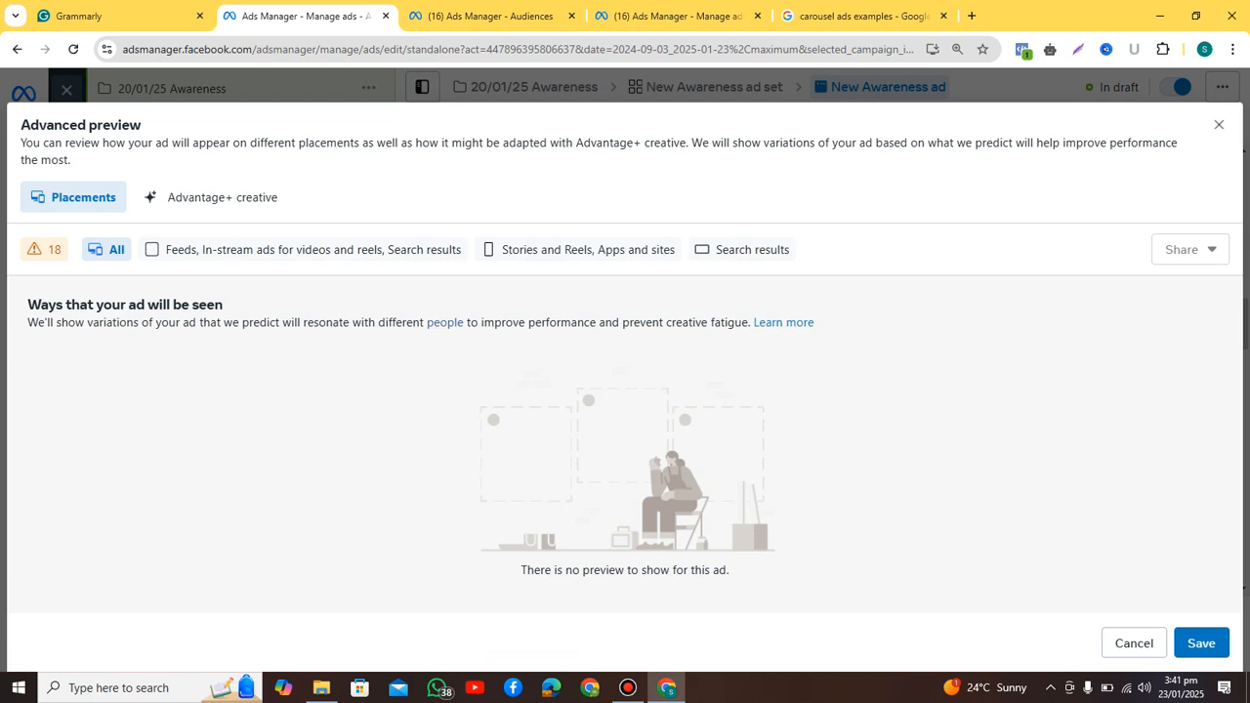
pyautogui.click(1219, 124)
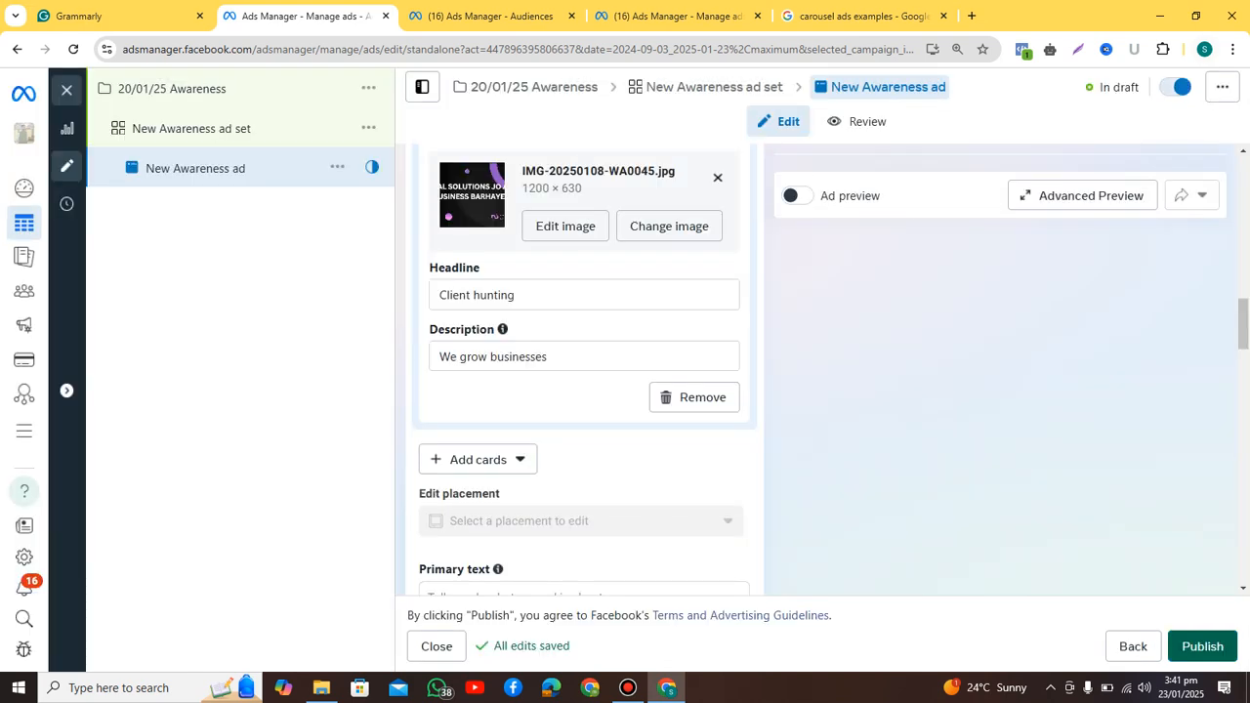
# Reload the ad editor page and check the carousel card alongside the ad preview.
pyautogui.click(73, 49)
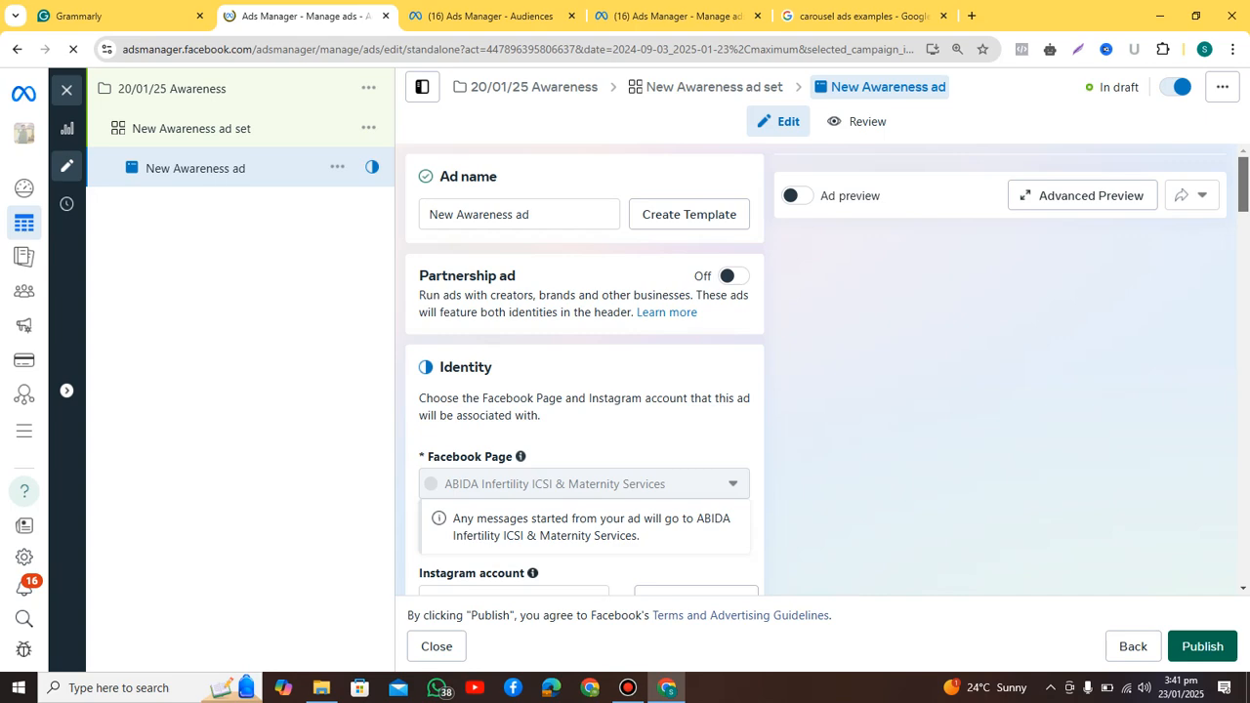
pyautogui.scroll(-4, 584, 372)
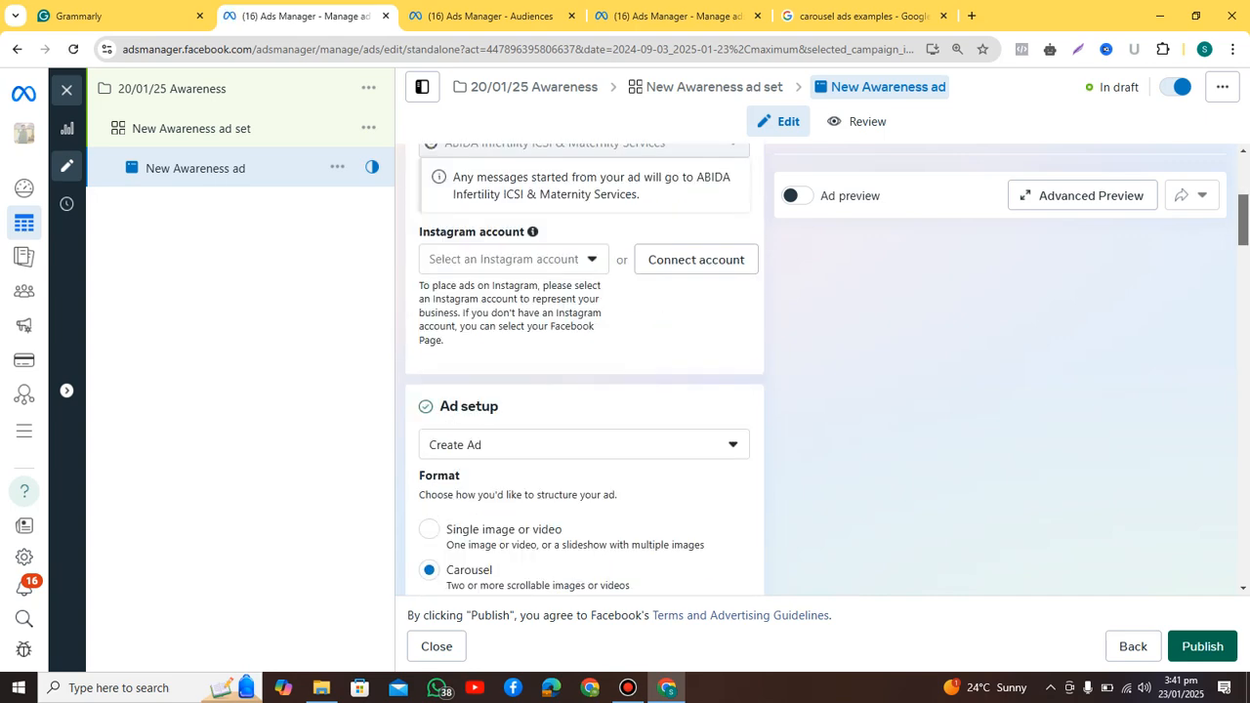
pyautogui.scroll(-4, 584, 372)
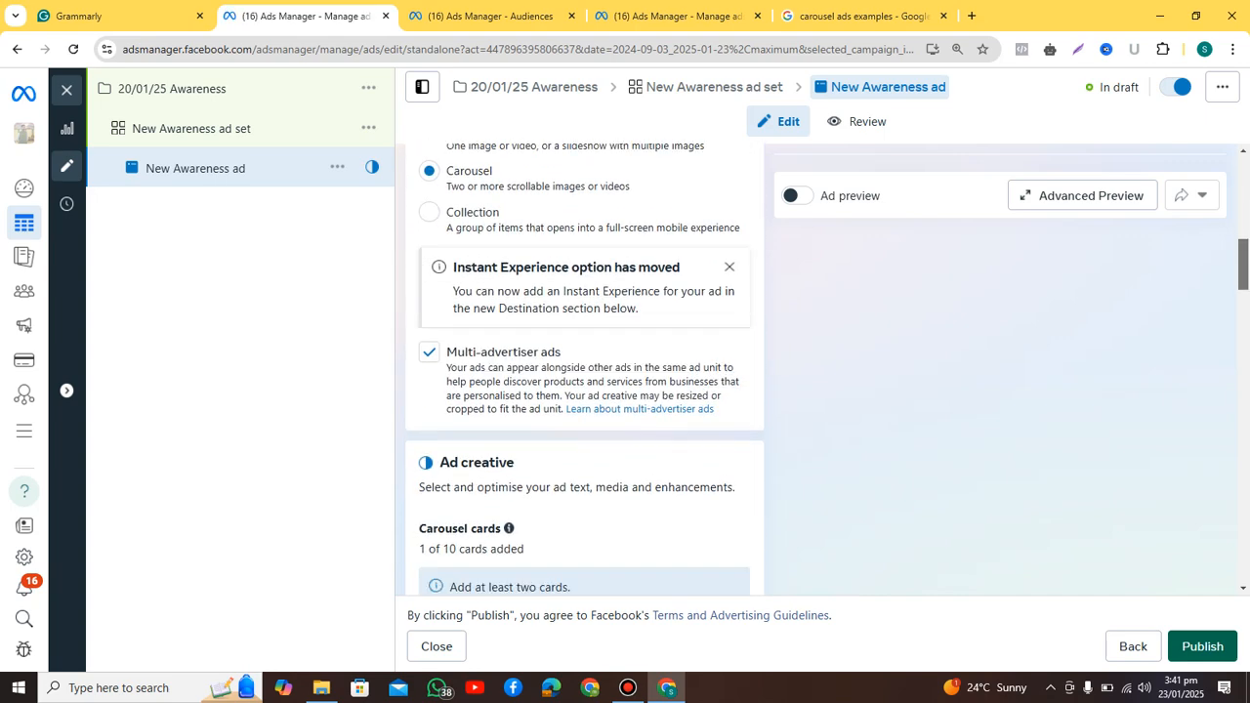
pyautogui.scroll(-3, 584, 371)
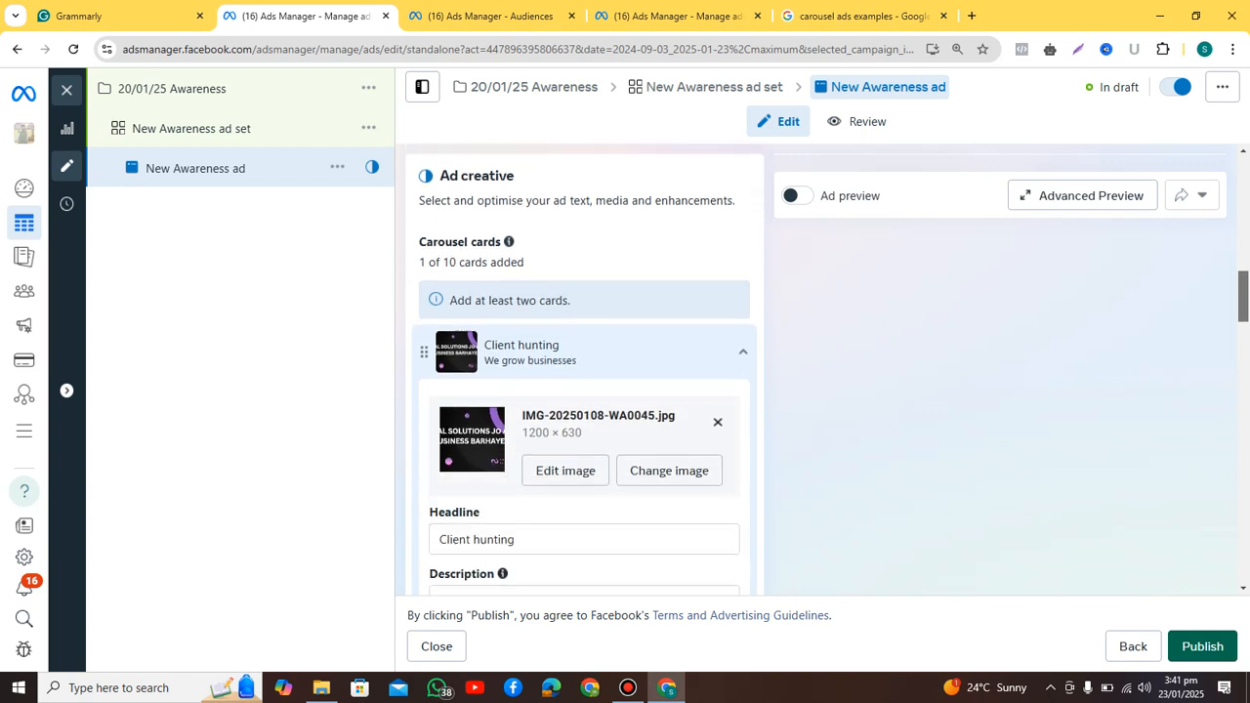
pyautogui.scroll(-3, 584, 371)
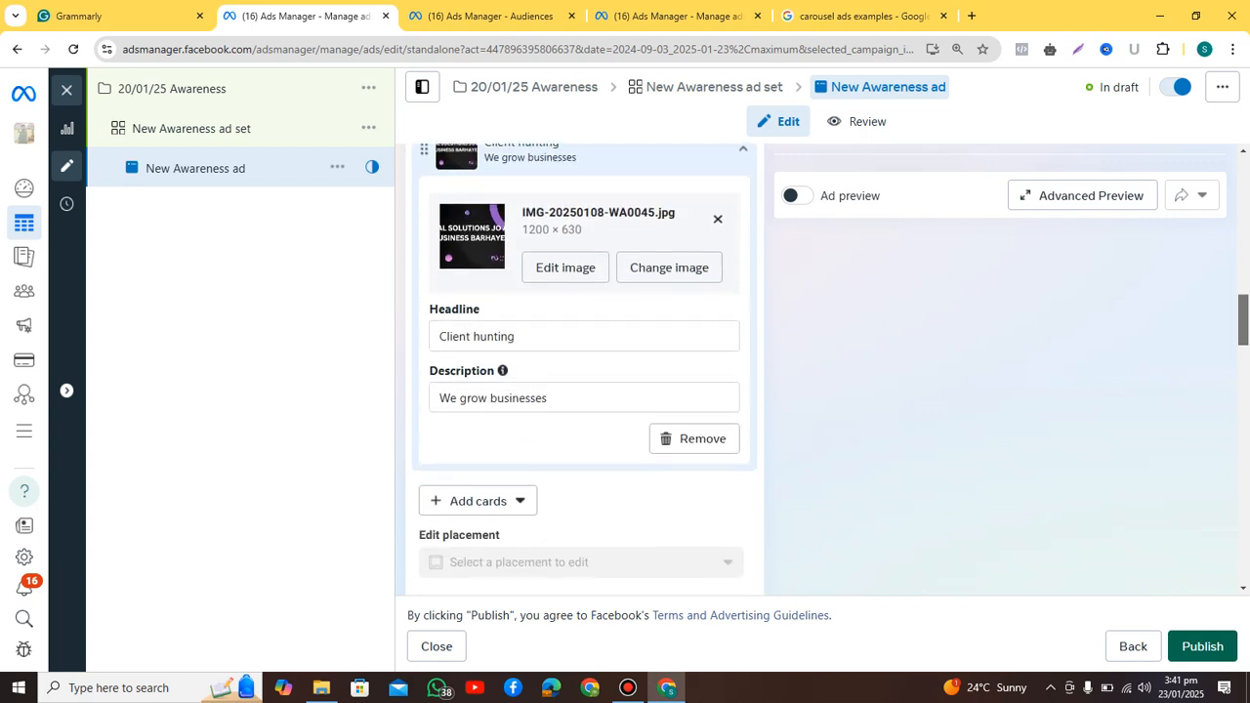
pyautogui.scroll(2, 584, 371)
pyautogui.scroll(1, 584, 371)
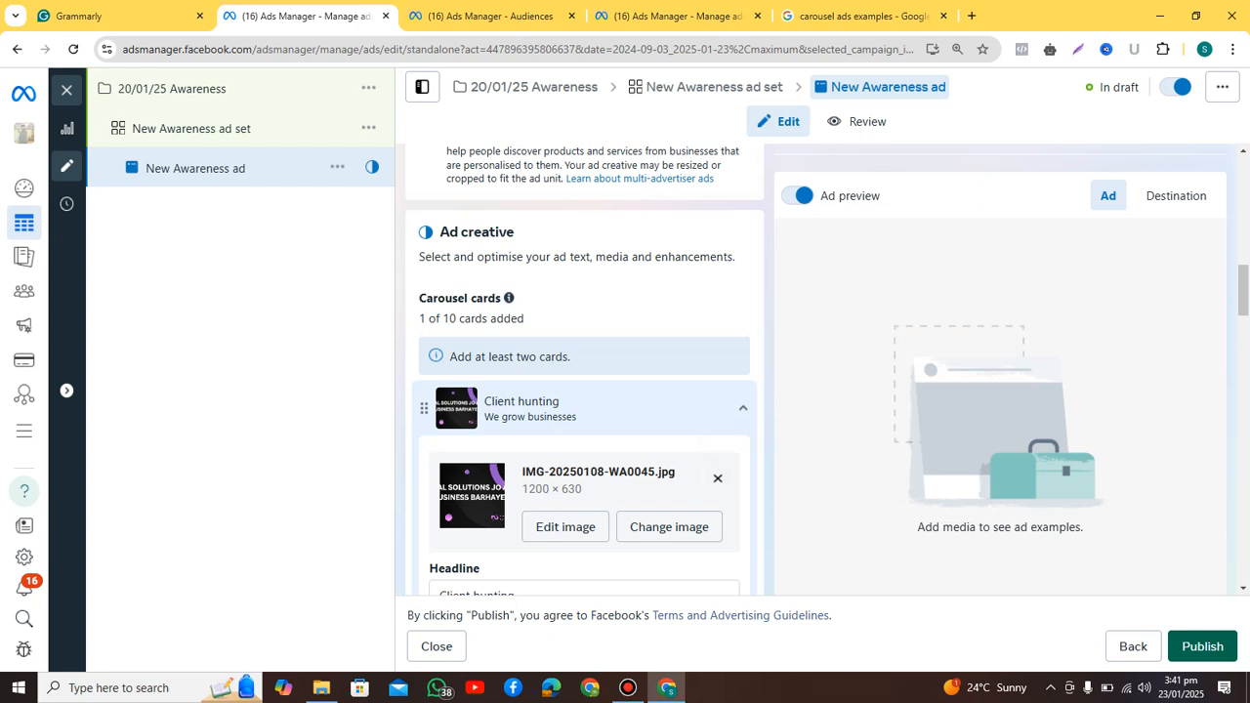
pyautogui.scroll(-1, 584, 391)
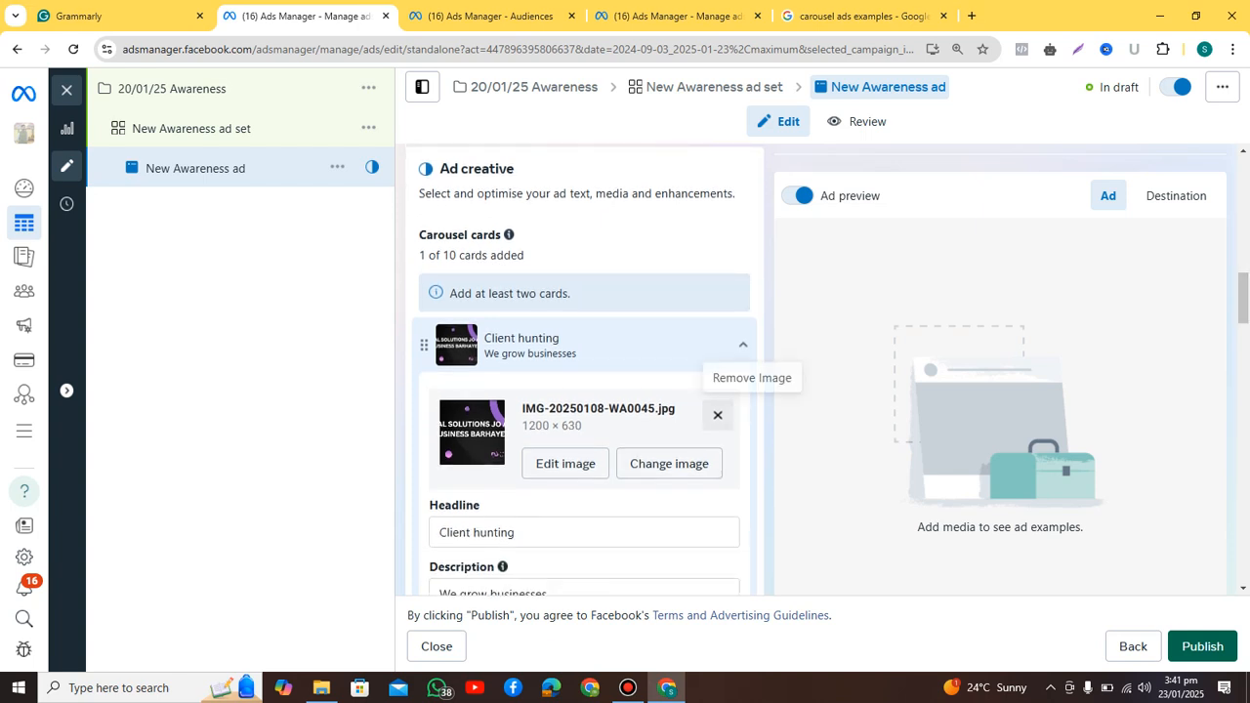
pyautogui.scroll(2, 584, 390)
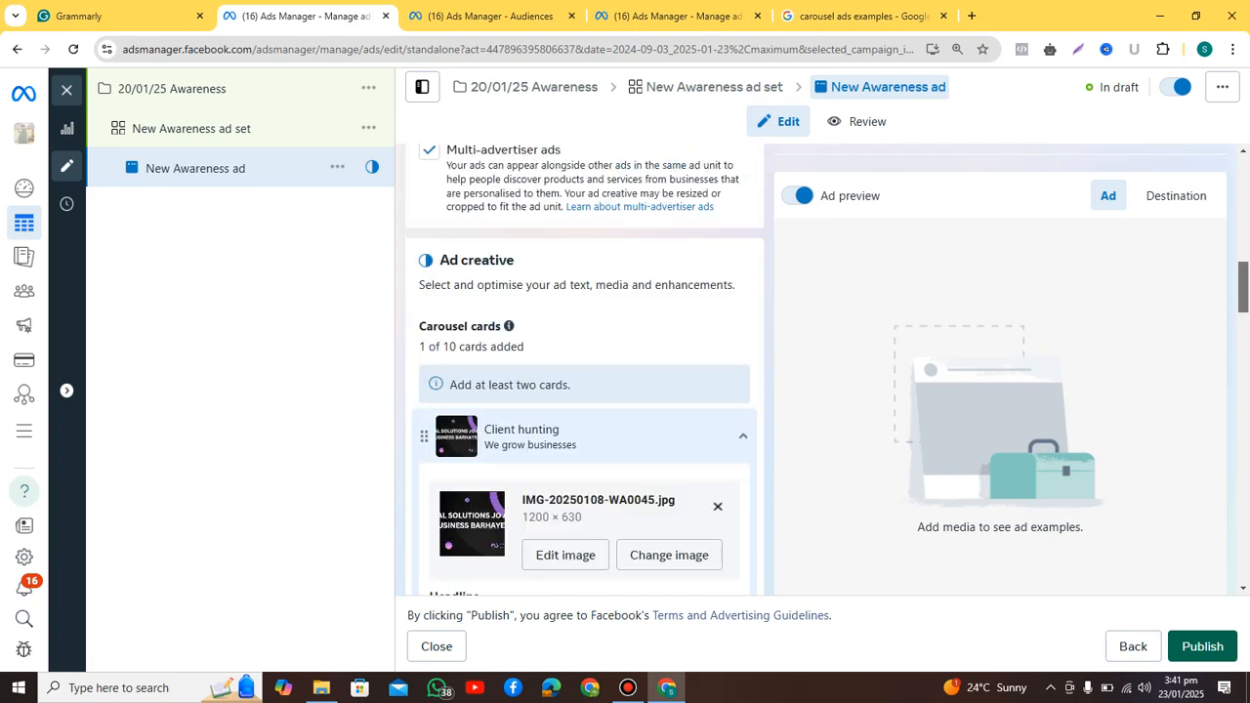
# Add a second carousel card using the "Services We Provide" account image.
pyautogui.scroll(-4, 584, 391)
pyautogui.scroll(-2, 584, 391)
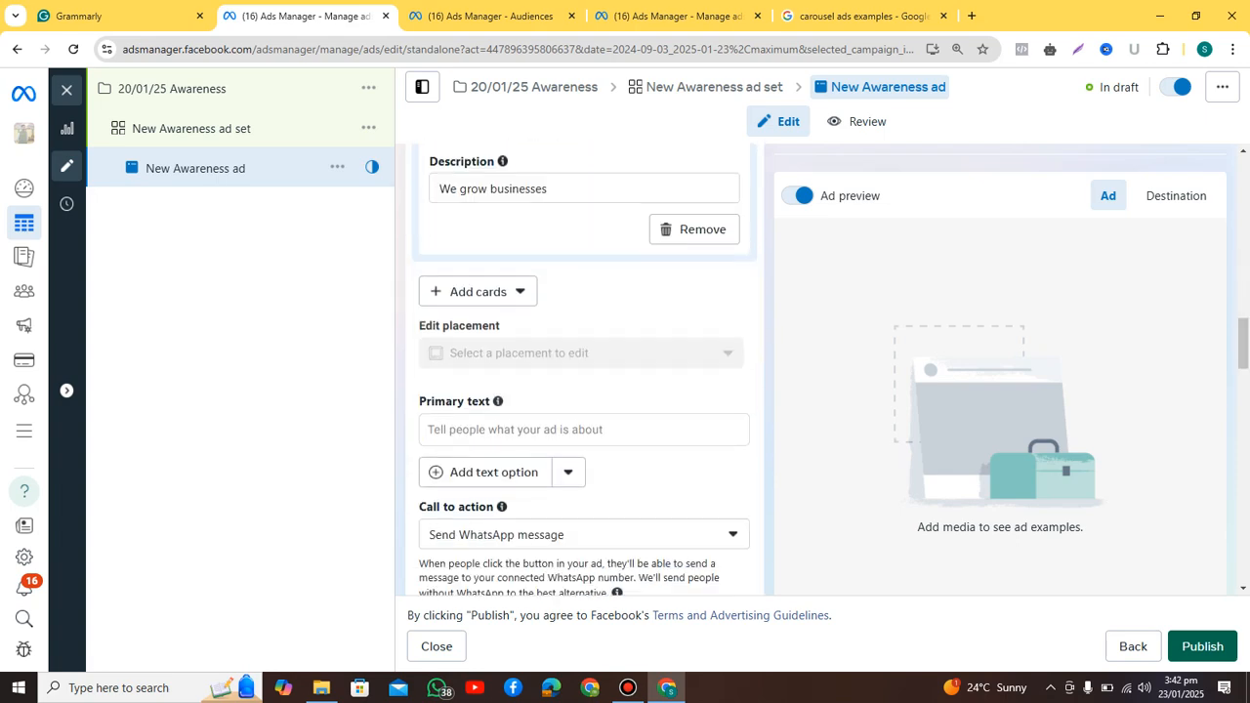
pyautogui.click(478, 291)
pyautogui.click(493, 334)
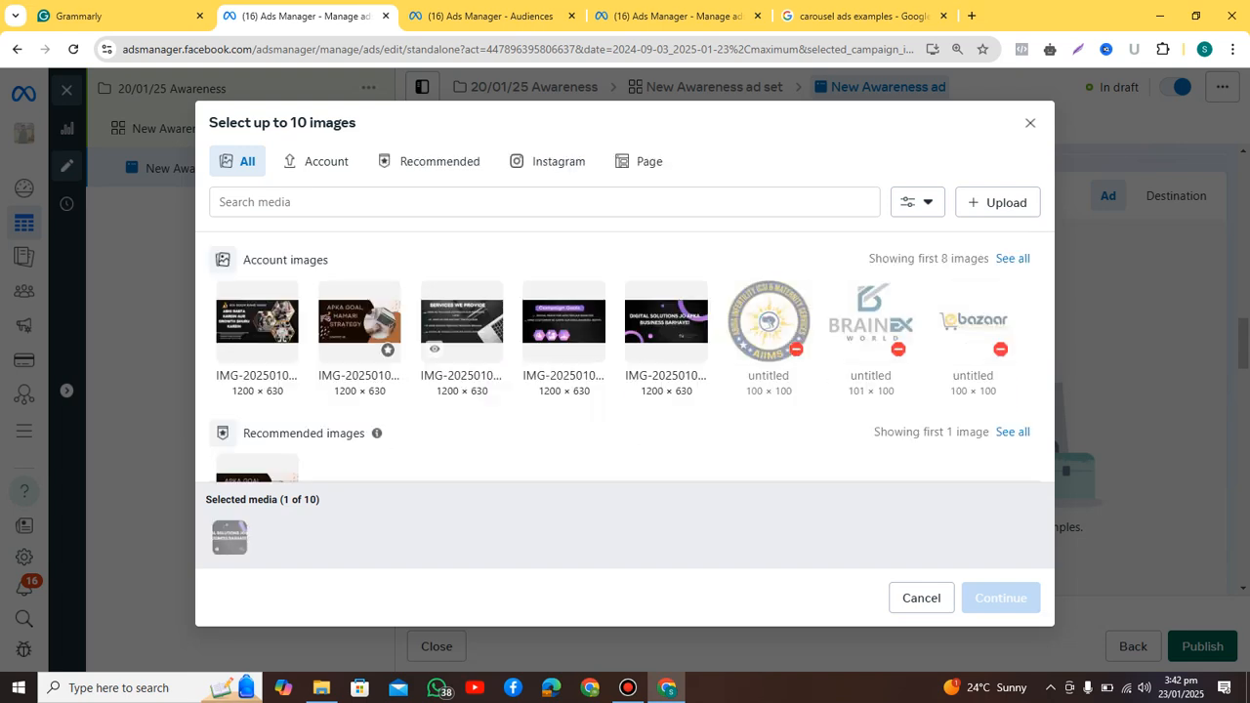
pyautogui.click(462, 320)
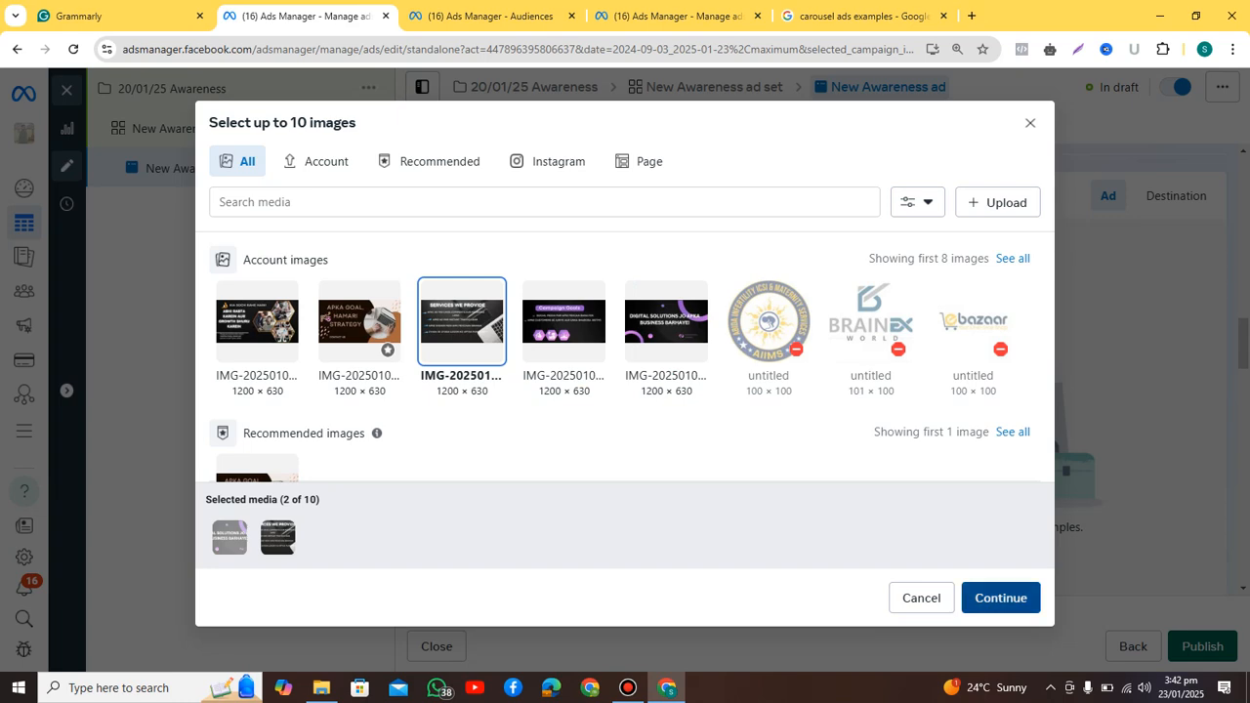
pyautogui.click(1000, 597)
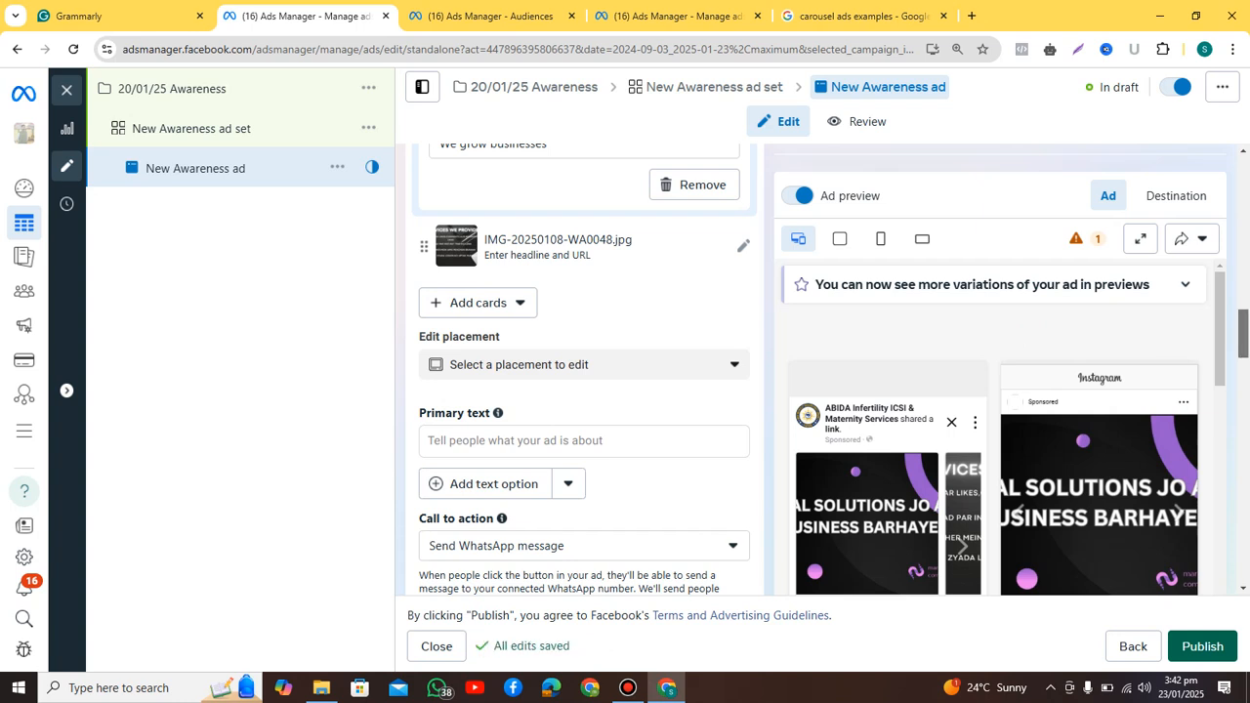
# Examine the carousel ad's previews across the placements and advance the Facebook feed preview to the second card.
pyautogui.scroll(-2, 584, 371)
pyautogui.scroll(-1, 997, 426)
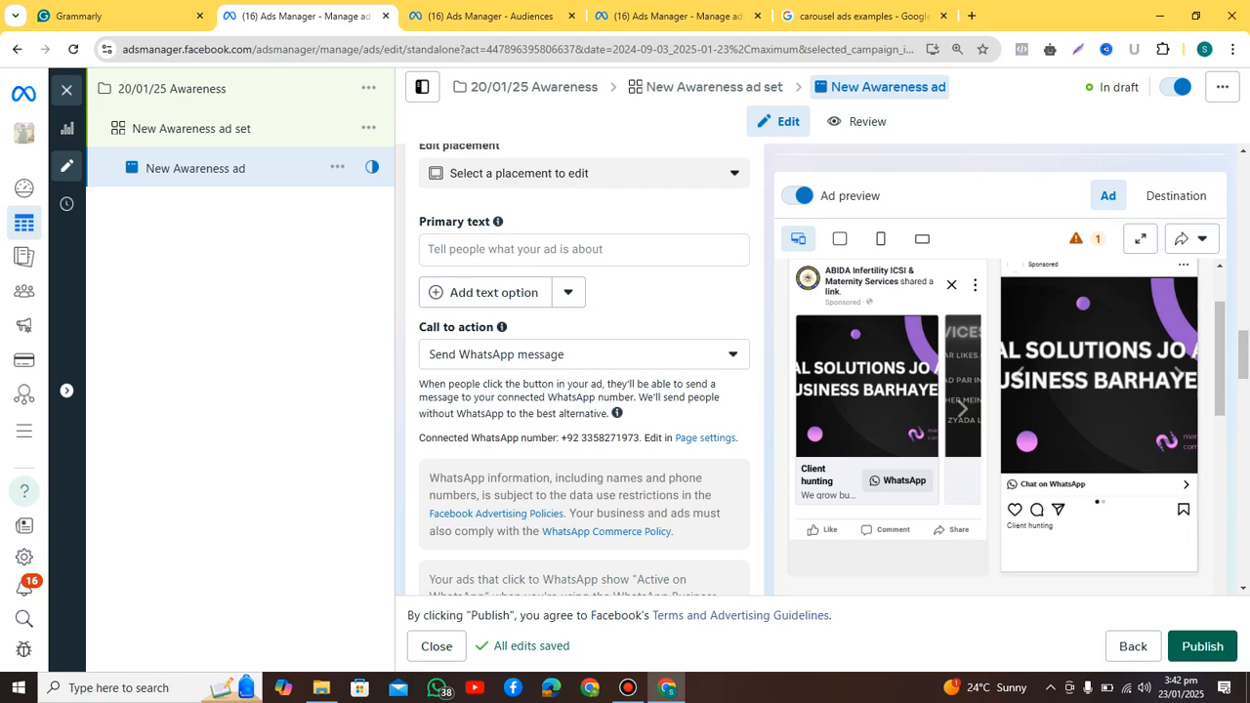
pyautogui.scroll(-2, 1006, 430)
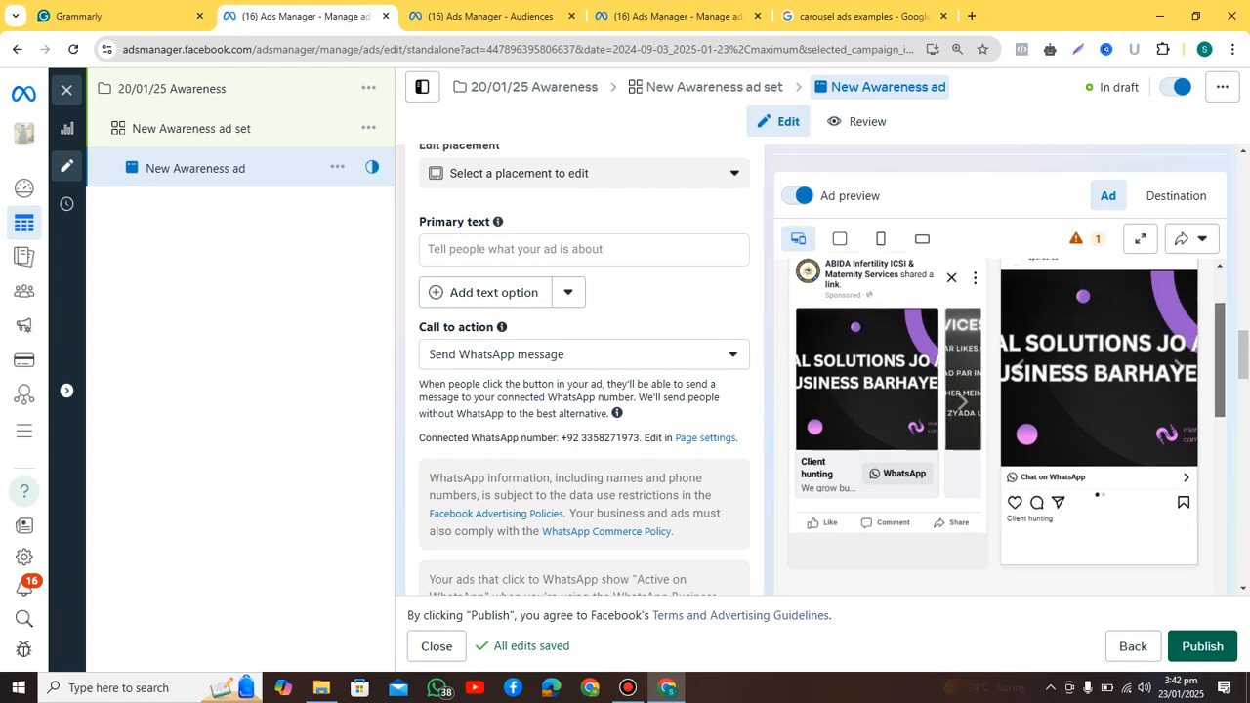
pyautogui.scroll(-1, 1006, 427)
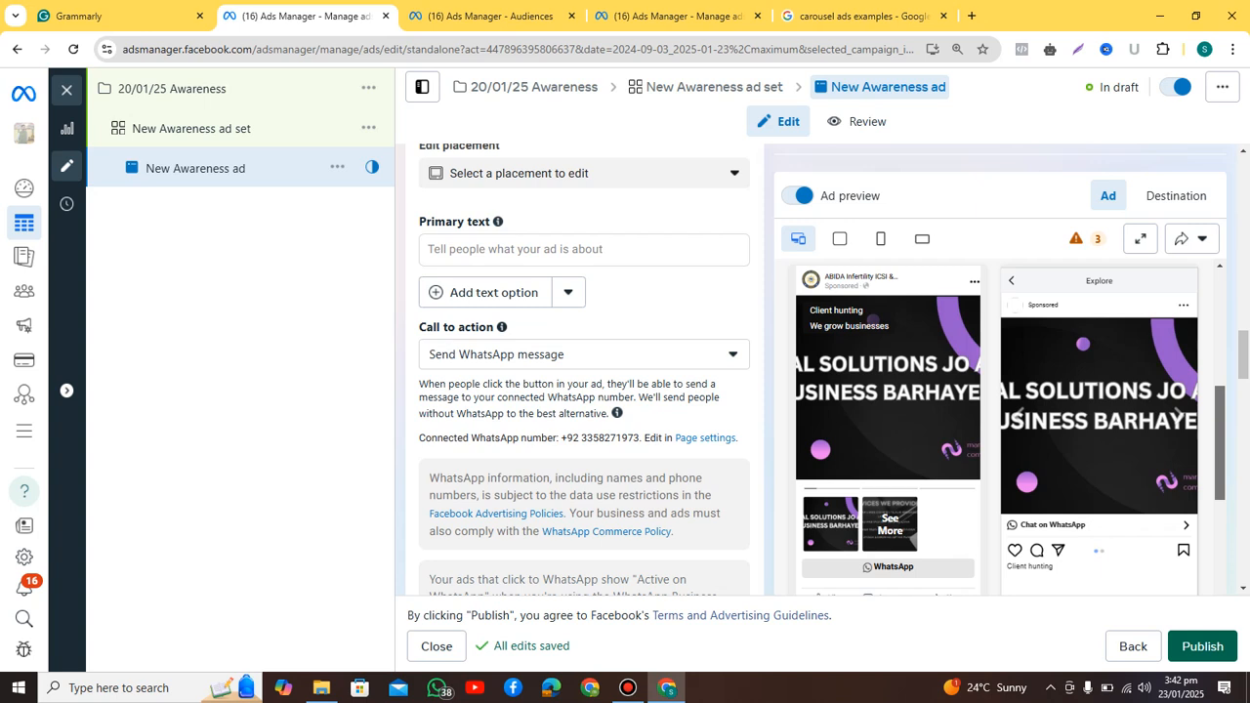
pyautogui.scroll(-1, 1011, 426)
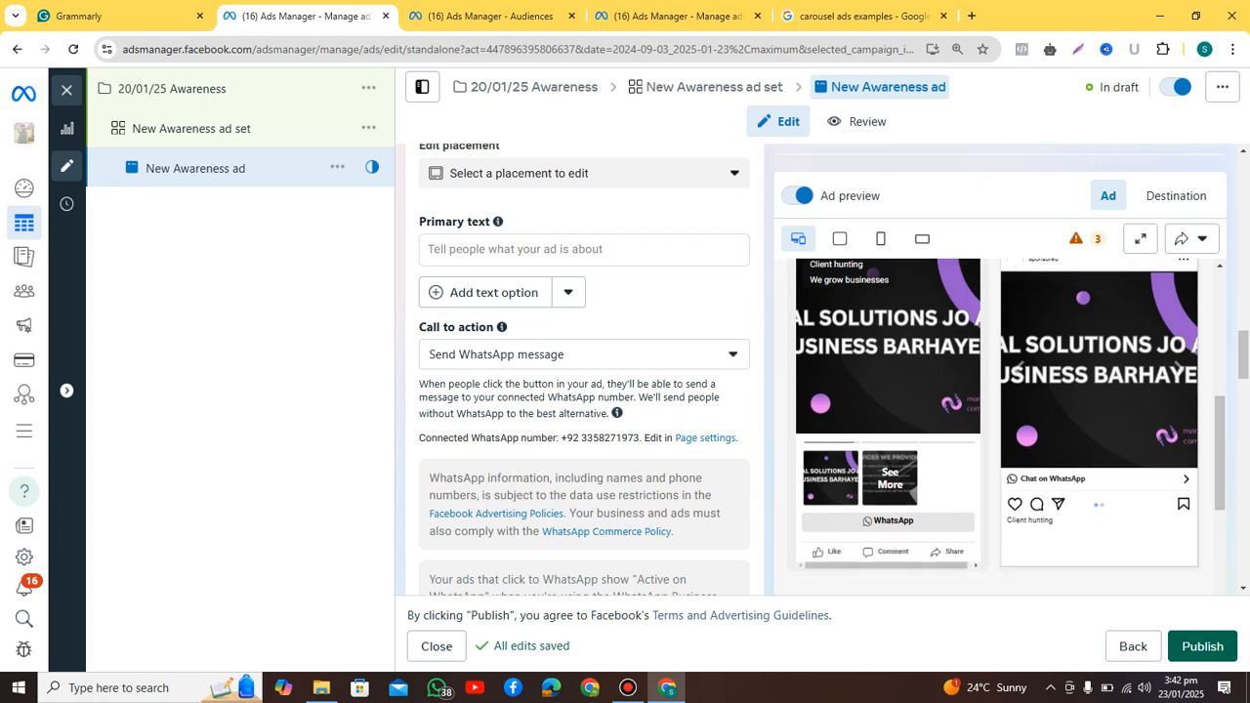
pyautogui.scroll(1, 996, 420)
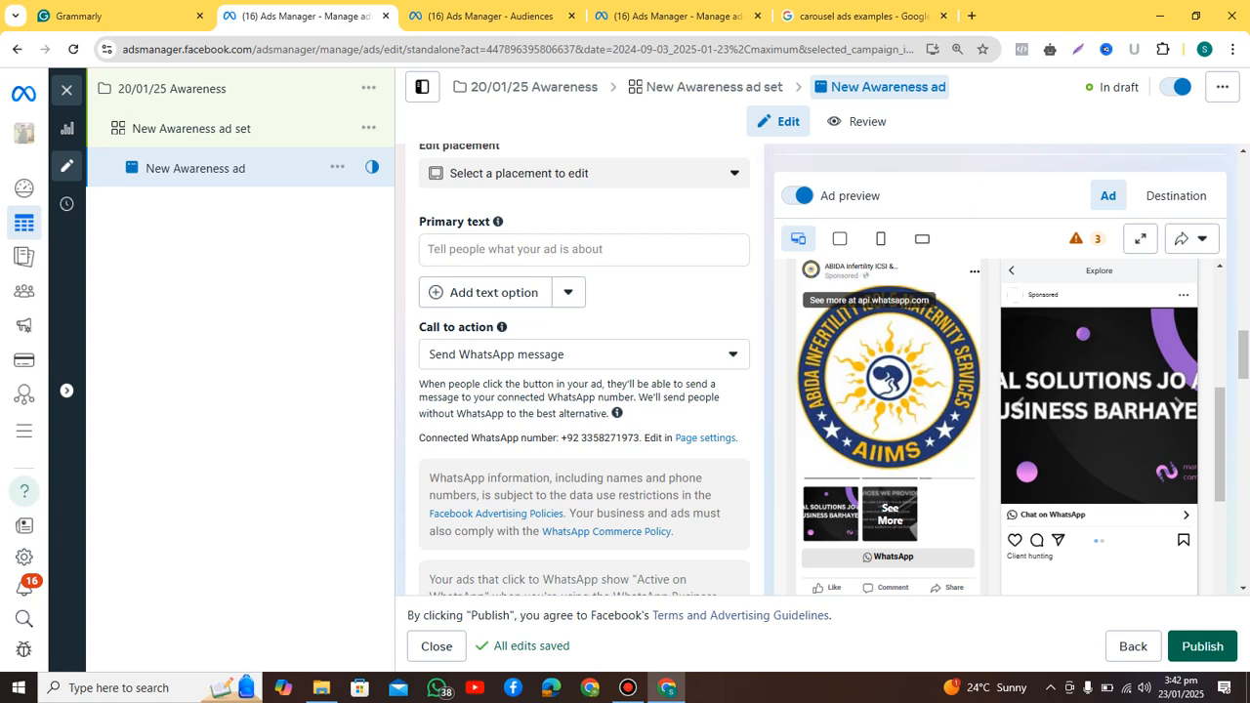
pyautogui.scroll(-2, 996, 420)
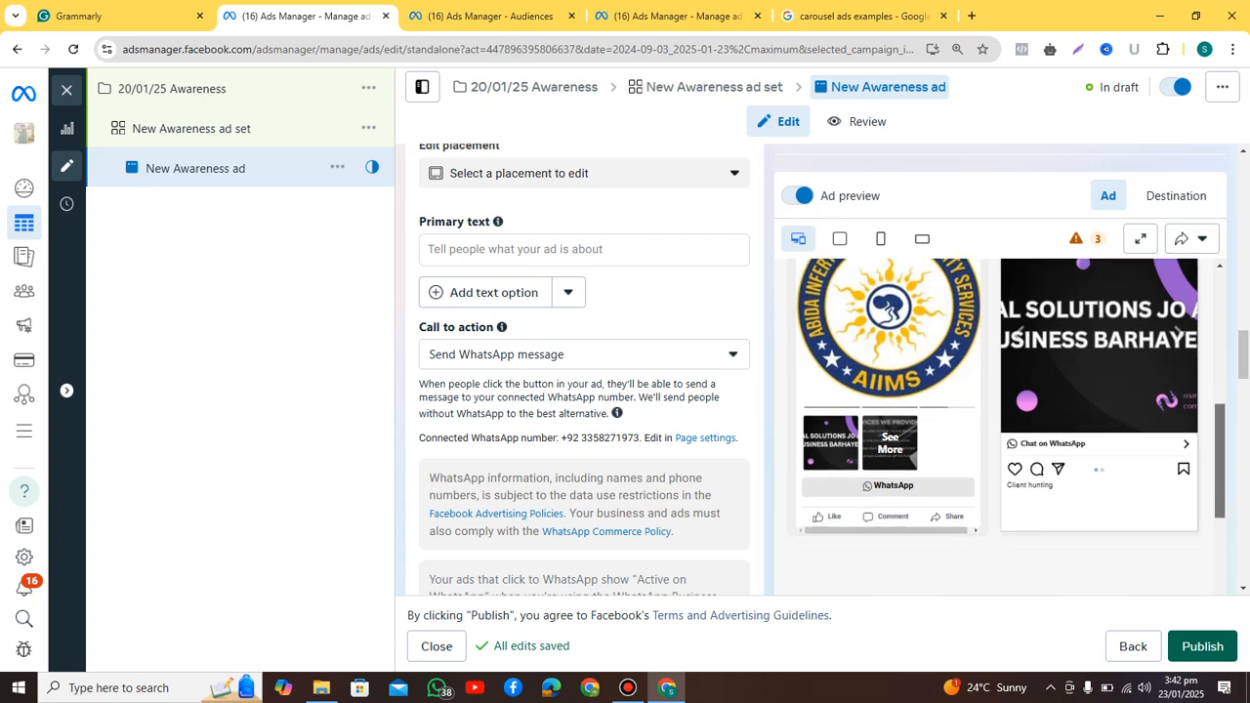
pyautogui.scroll(-1, 1006, 427)
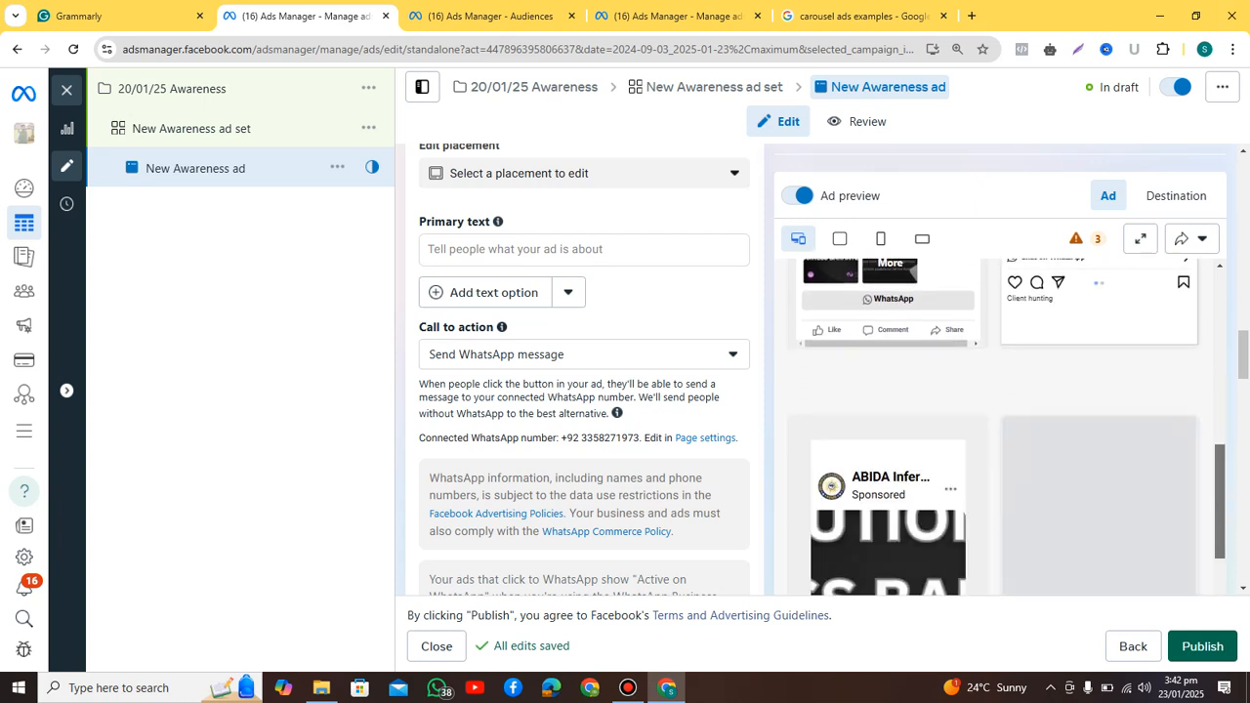
pyautogui.scroll(-1, 1006, 427)
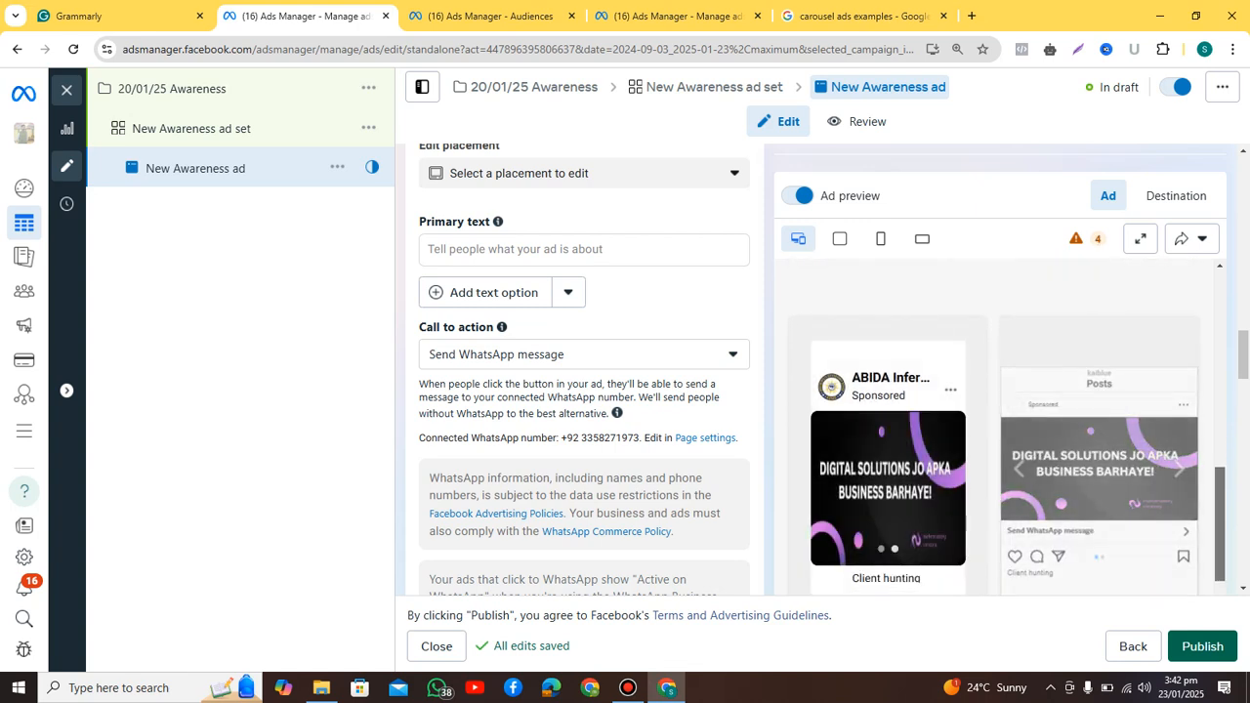
pyautogui.scroll(-1, 1007, 428)
pyautogui.moveTo(1220, 543); pyautogui.dragTo(1243, 335)
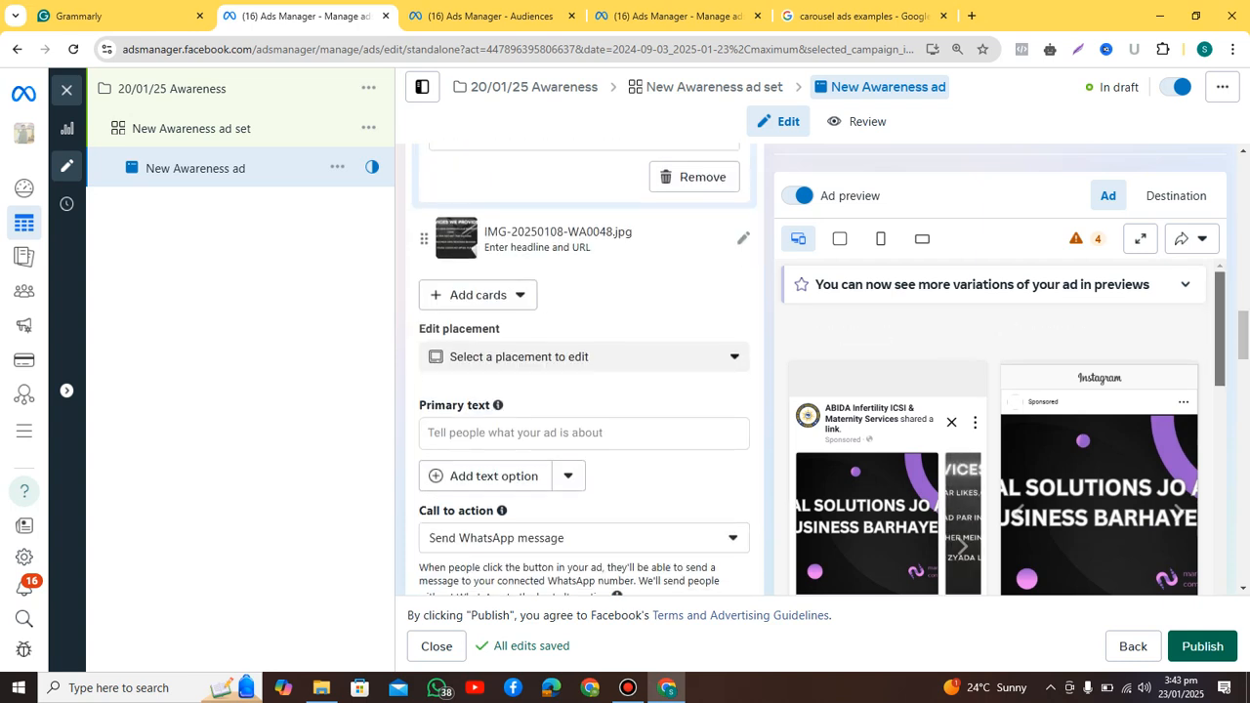
pyautogui.scroll(-1, 1005, 429)
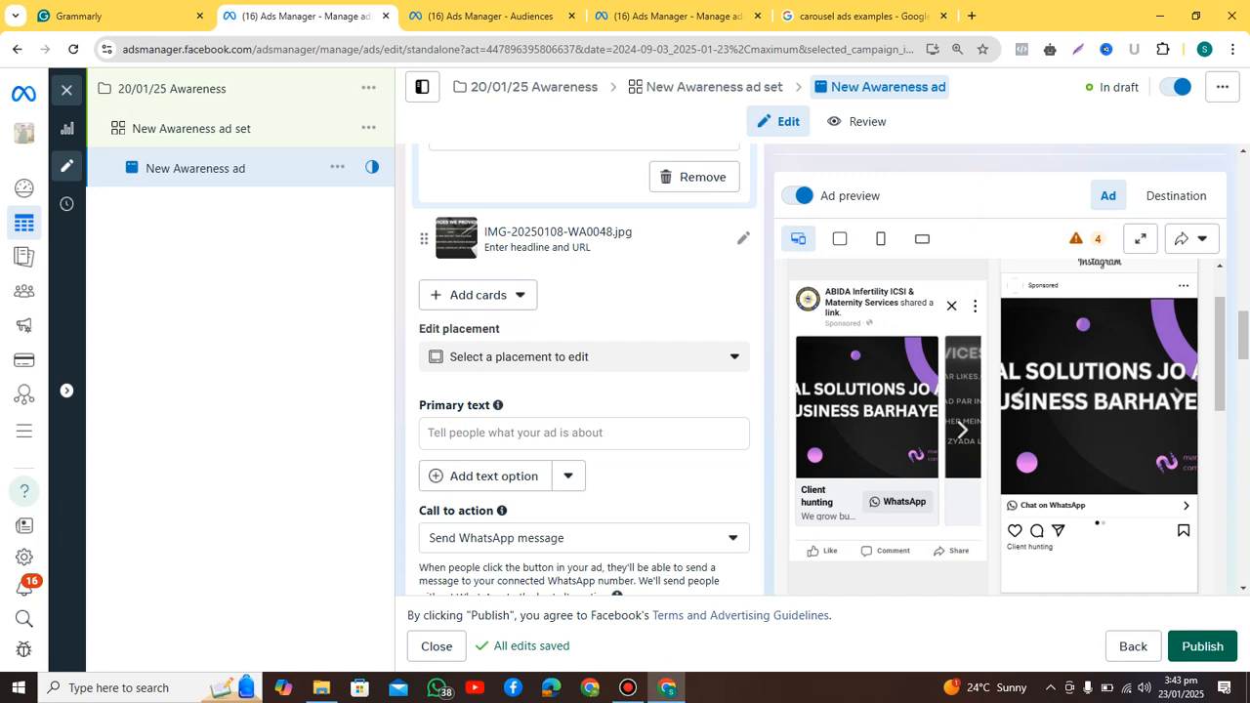
pyautogui.click(962, 429)
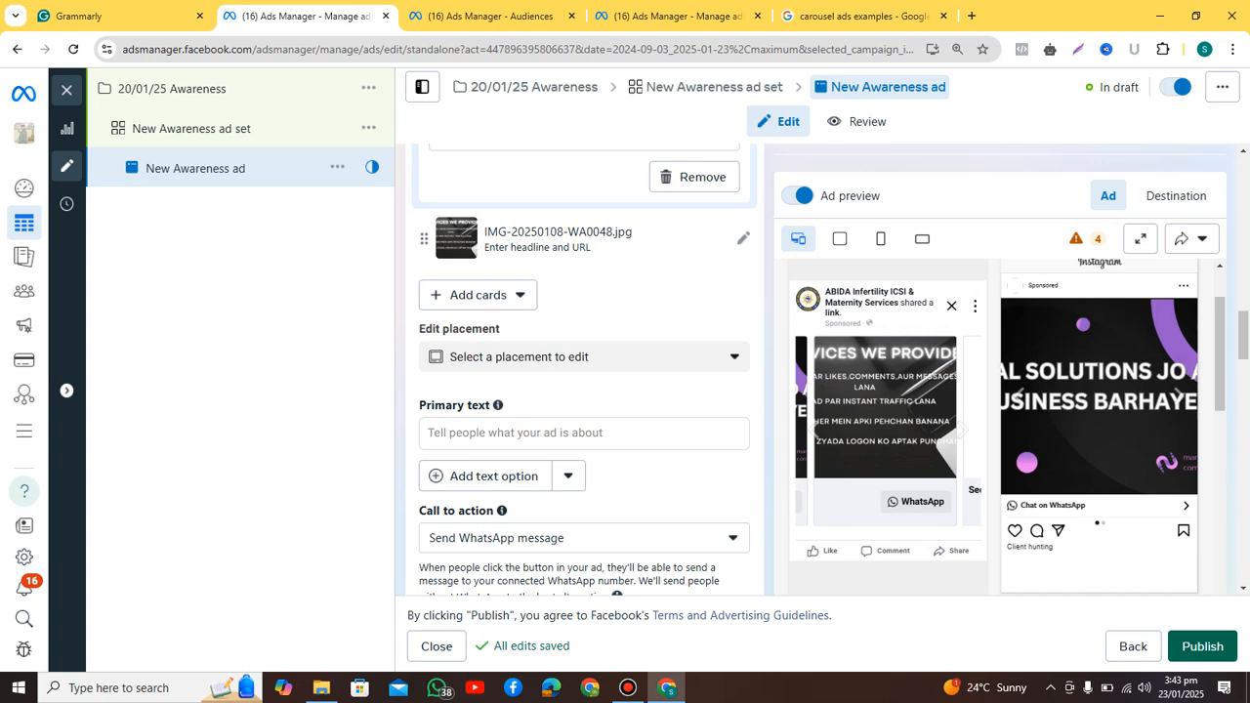
# Change the ad's format from Carousel to Collection in the ad setup section.
pyautogui.scroll(5, 585, 371)
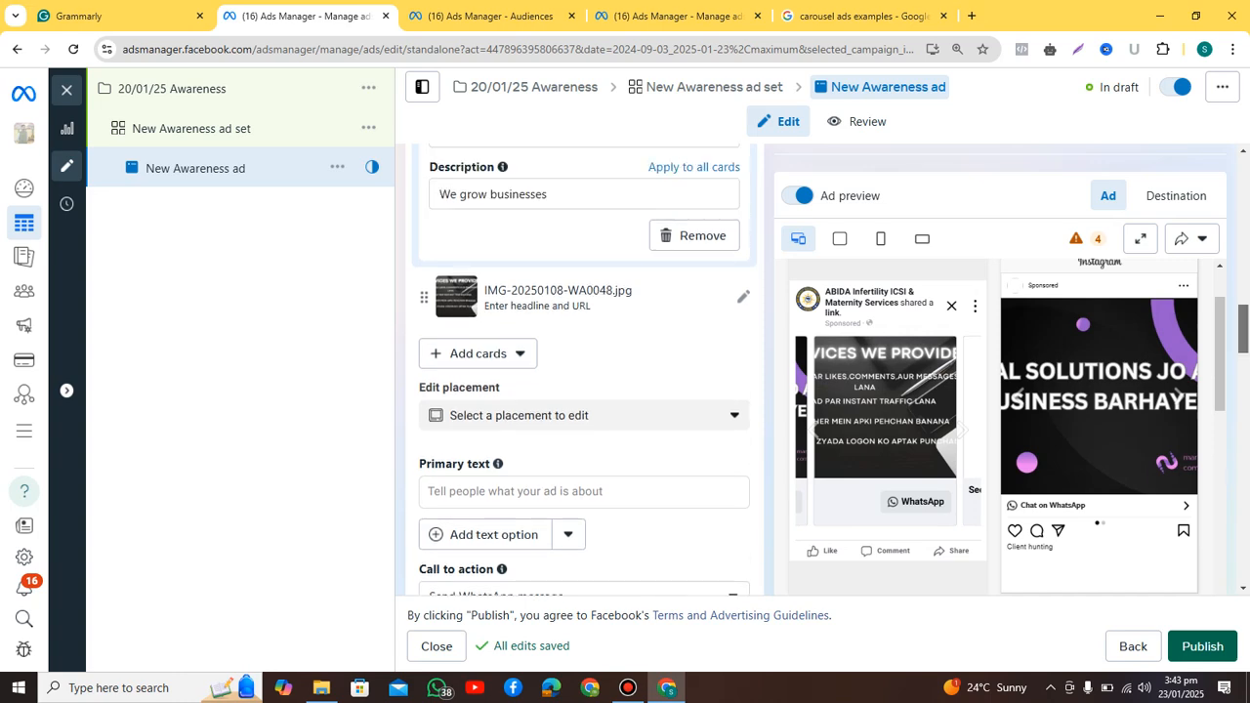
pyautogui.scroll(3, 584, 371)
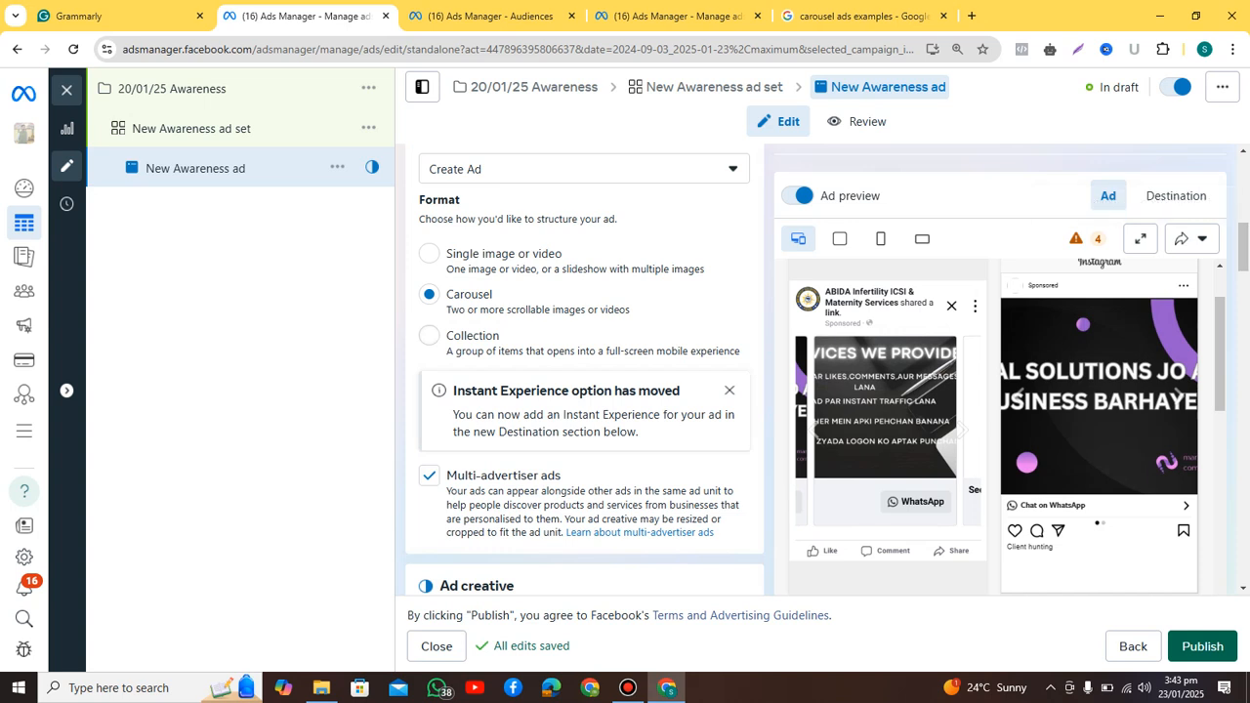
pyautogui.click(429, 336)
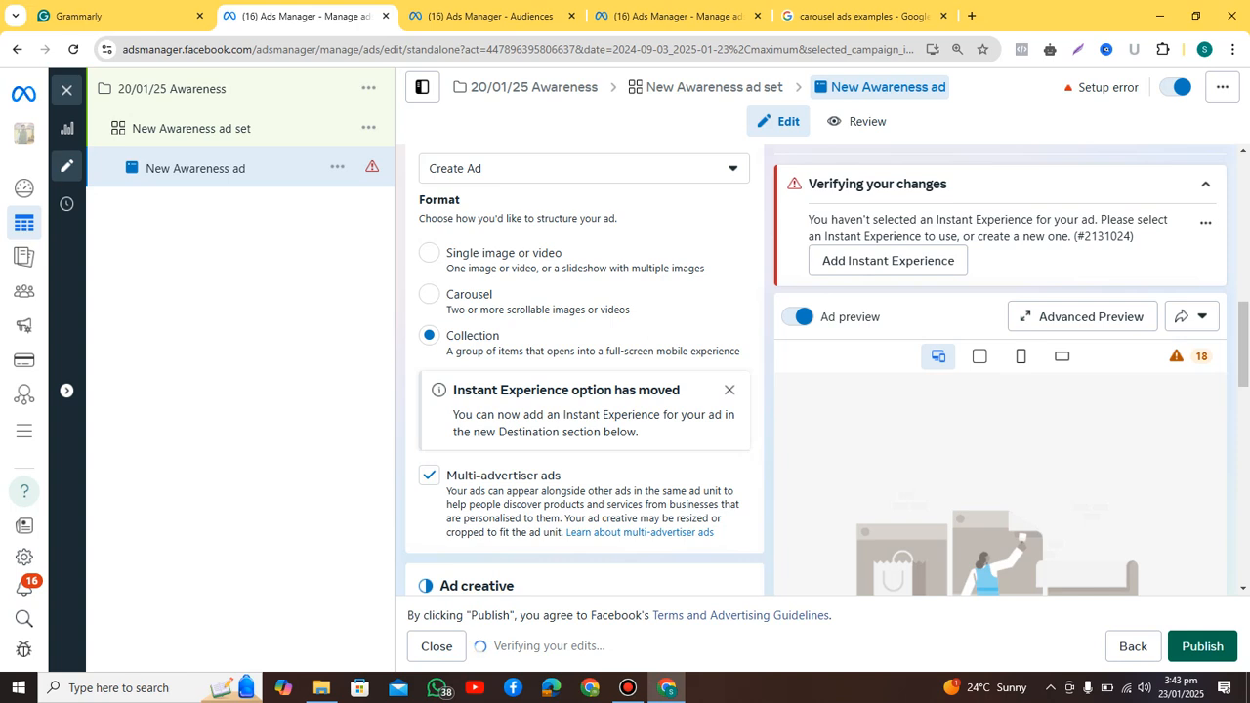
# Review the Collection format's ad creative, Instant Experience destination, tracking and identity settings.
pyautogui.scroll(-2, 584, 372)
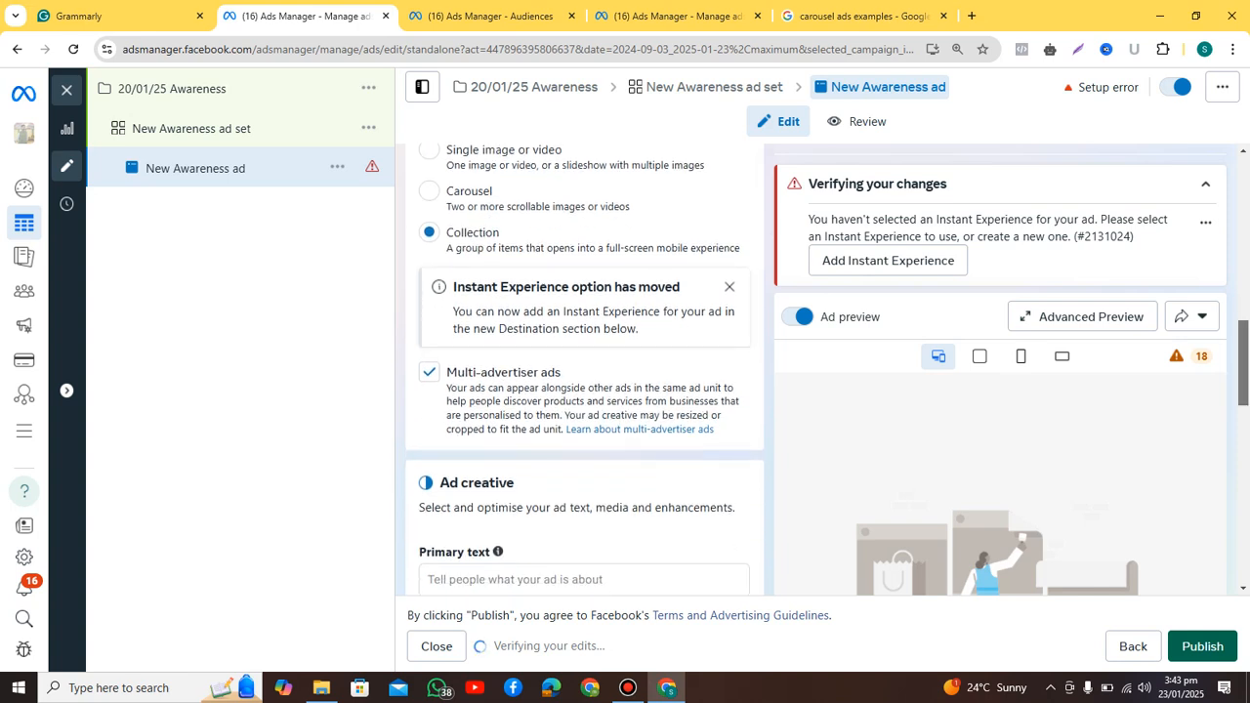
pyautogui.scroll(1, 584, 390)
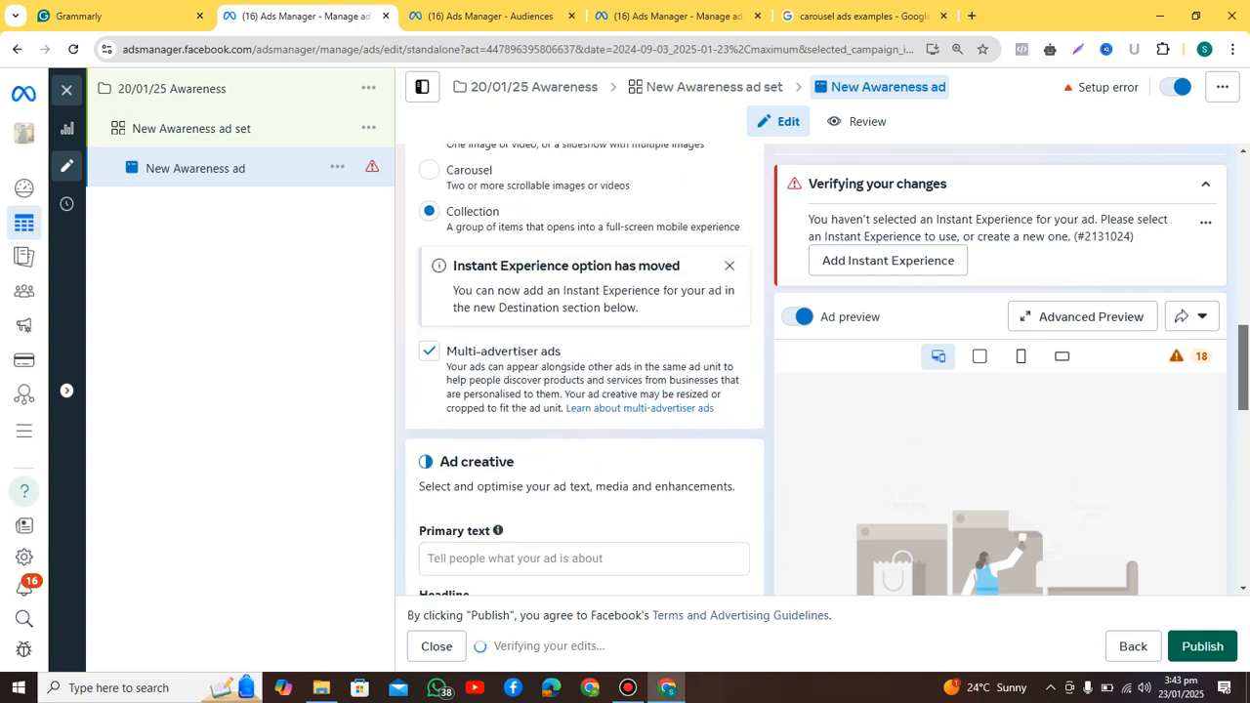
pyautogui.scroll(-3, 584, 371)
pyautogui.scroll(-1, 584, 371)
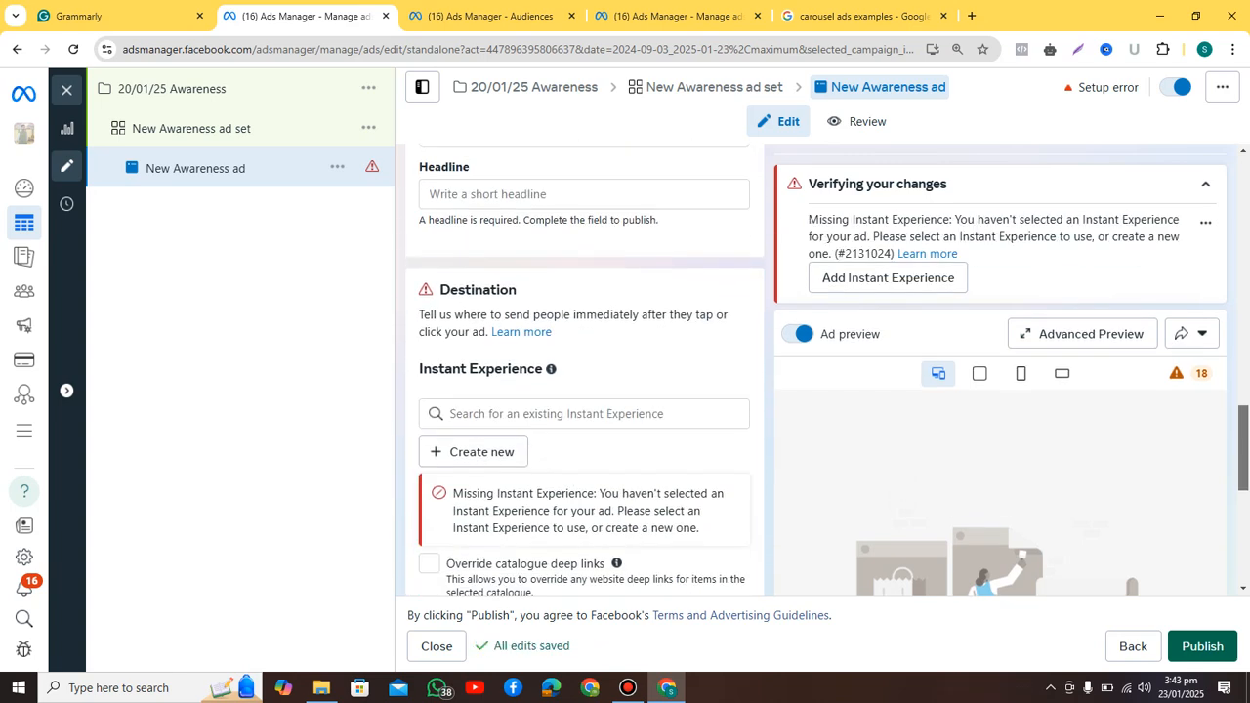
pyautogui.scroll(-2, 584, 372)
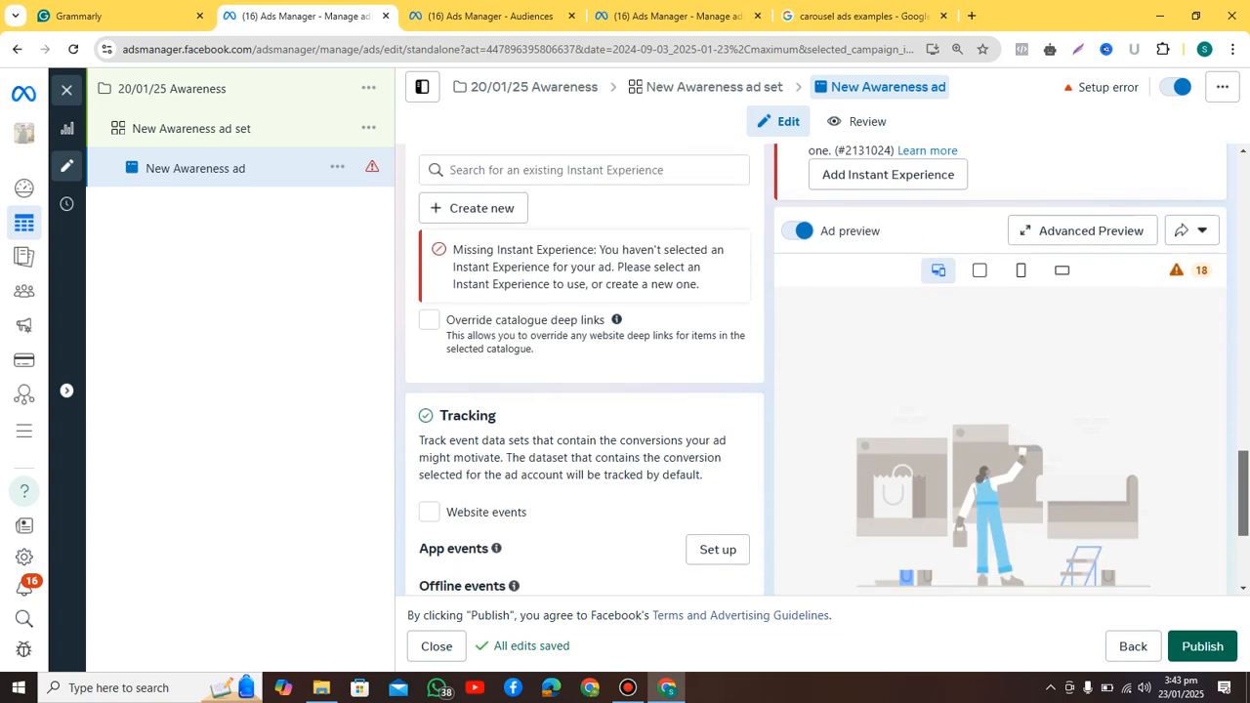
pyautogui.scroll(-2, 584, 371)
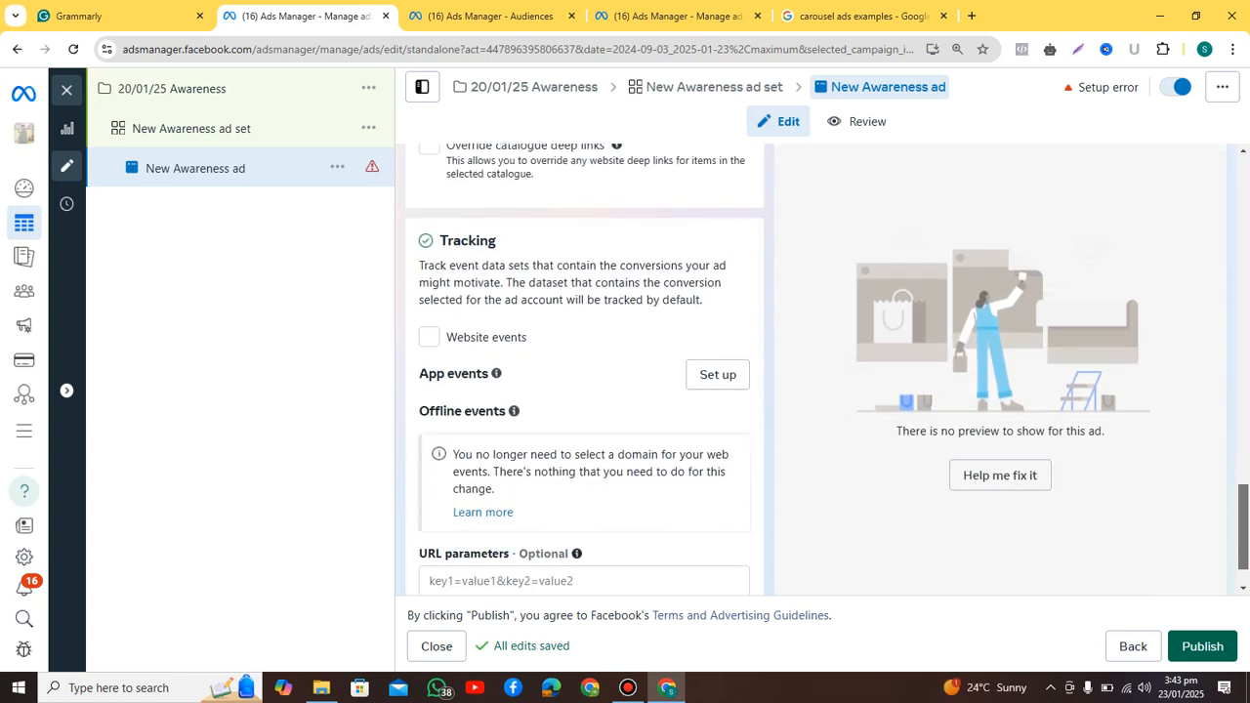
pyautogui.scroll(4, 584, 371)
pyautogui.scroll(2, 584, 371)
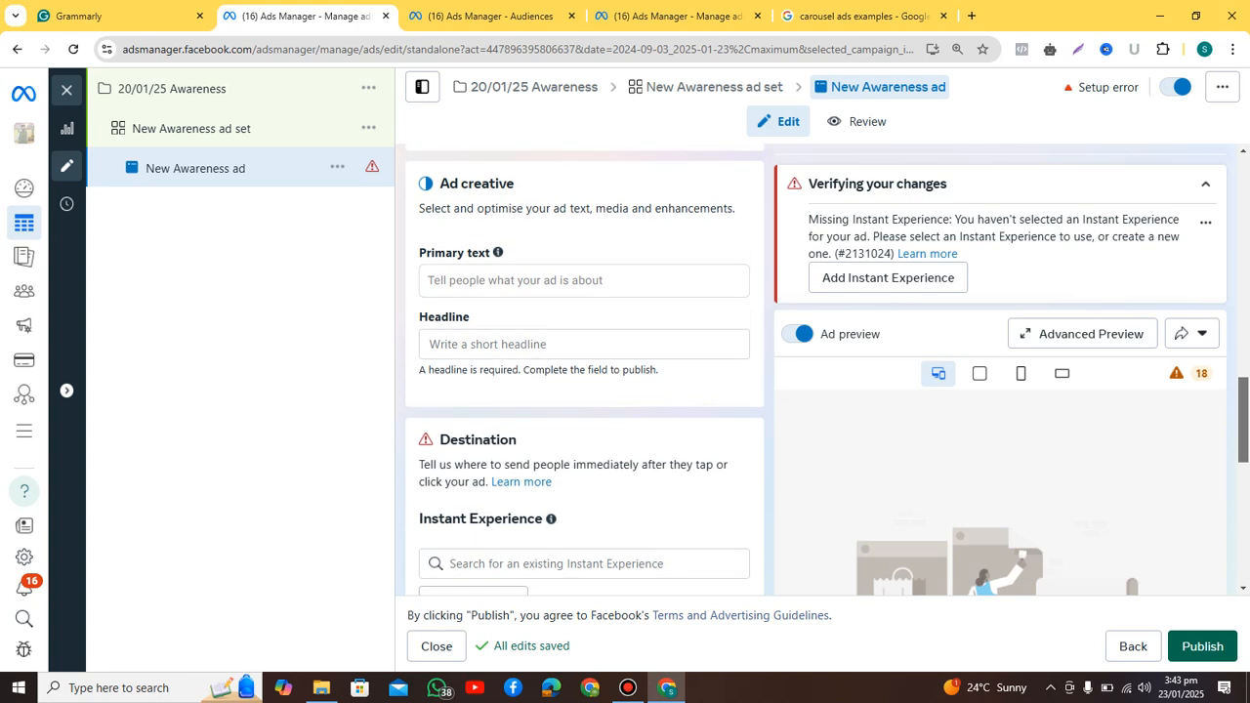
pyautogui.scroll(4, 584, 371)
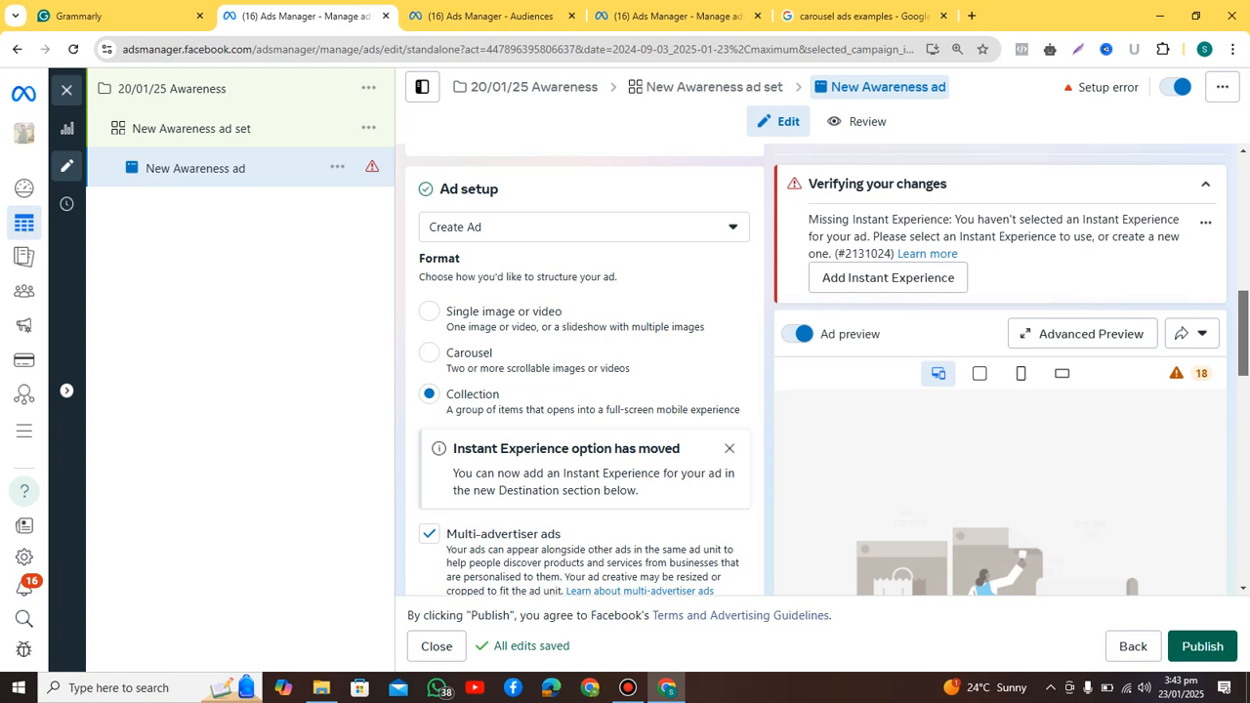
pyautogui.scroll(-3, 585, 372)
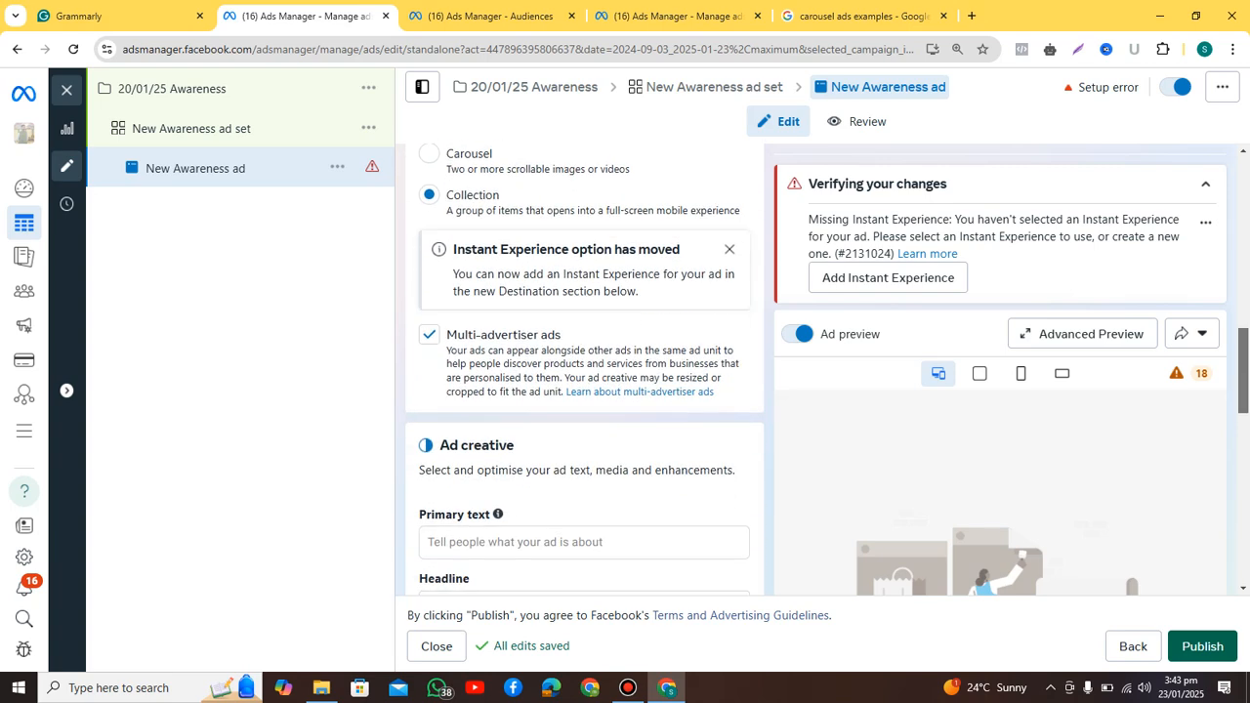
pyautogui.scroll(-2, 584, 371)
pyautogui.scroll(6, 585, 371)
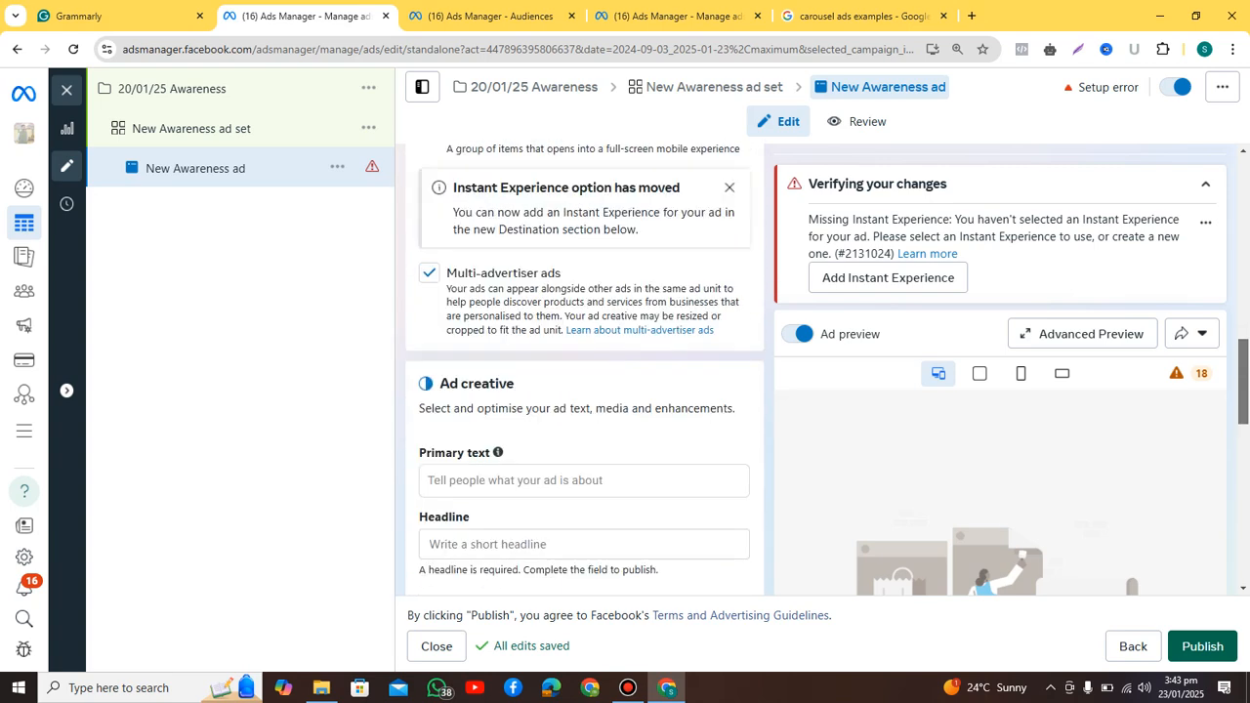
pyautogui.scroll(2, 584, 372)
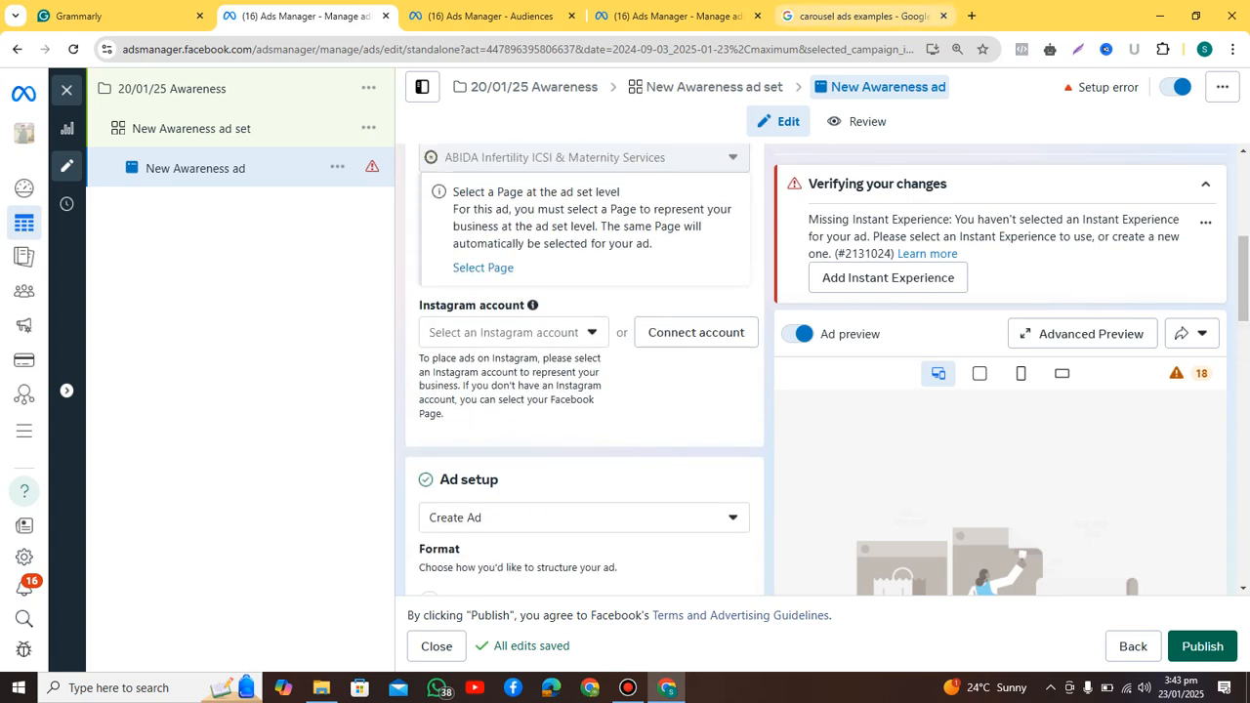
# Switch to the Google Images tab and search for "Collection ads examples".
pyautogui.click(860, 16)
pyautogui.doubleClick(188, 105)
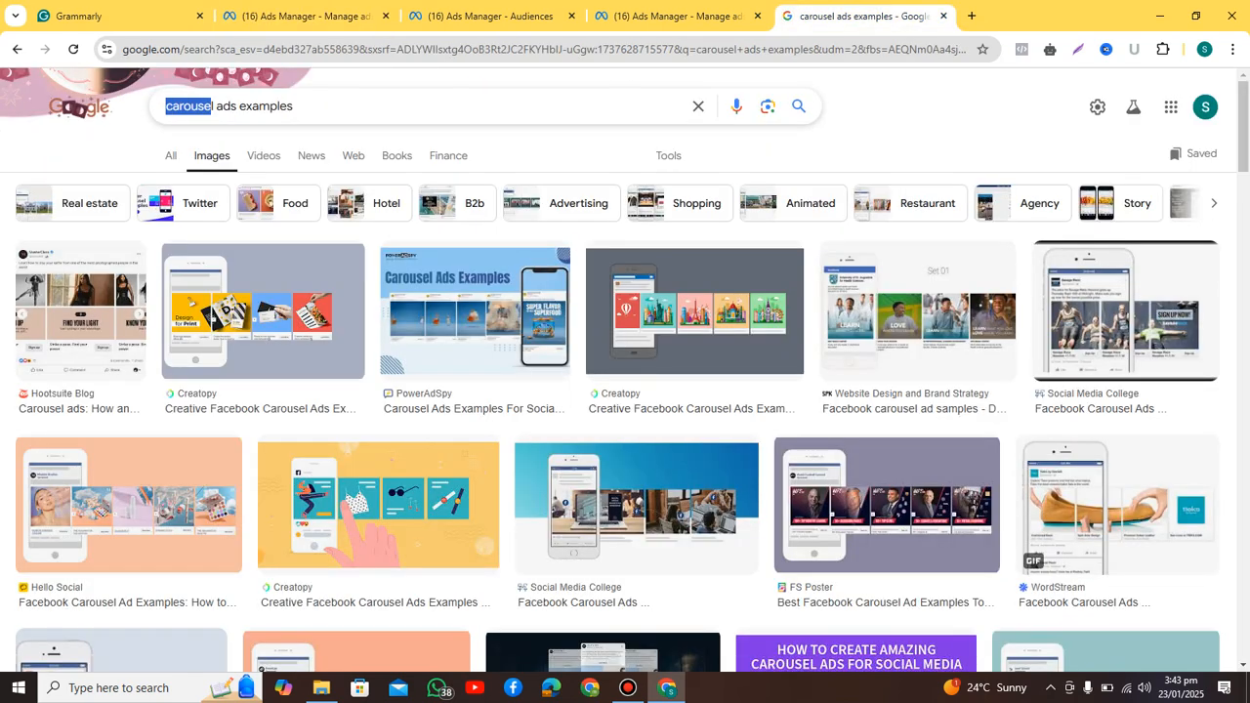
pyautogui.press('BackSpace')
pyautogui.press('Delete')
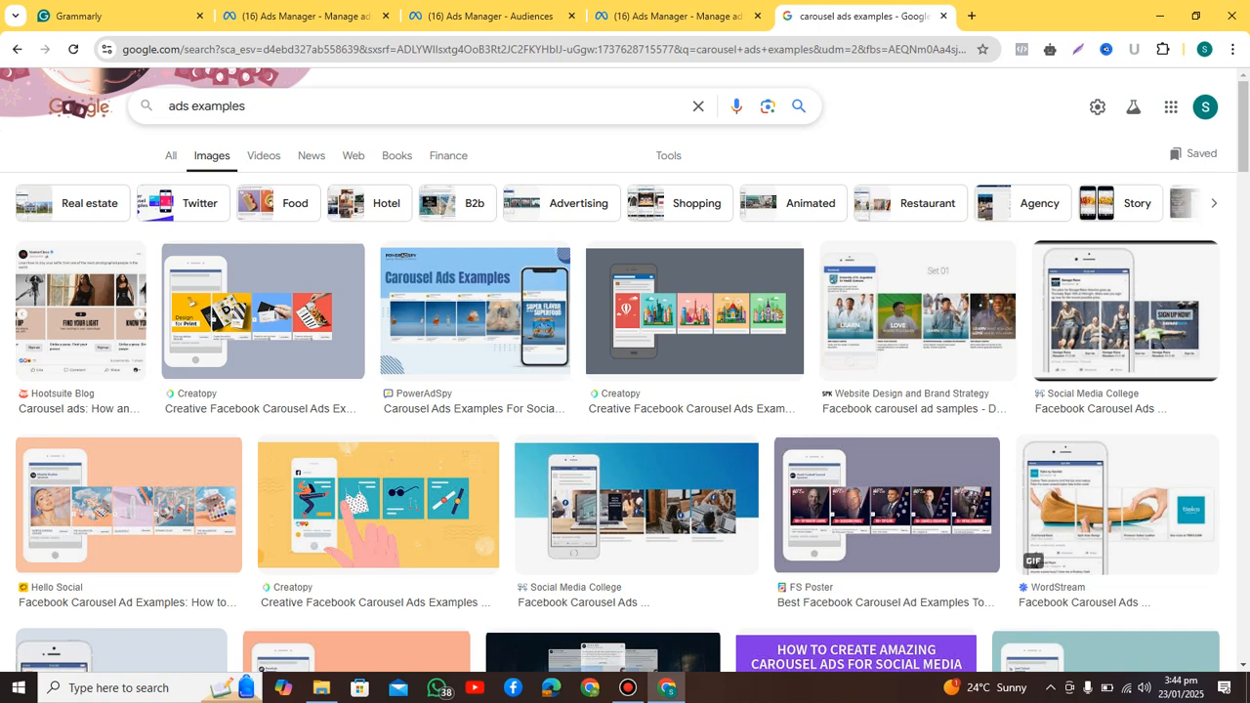
pyautogui.write('Collection')
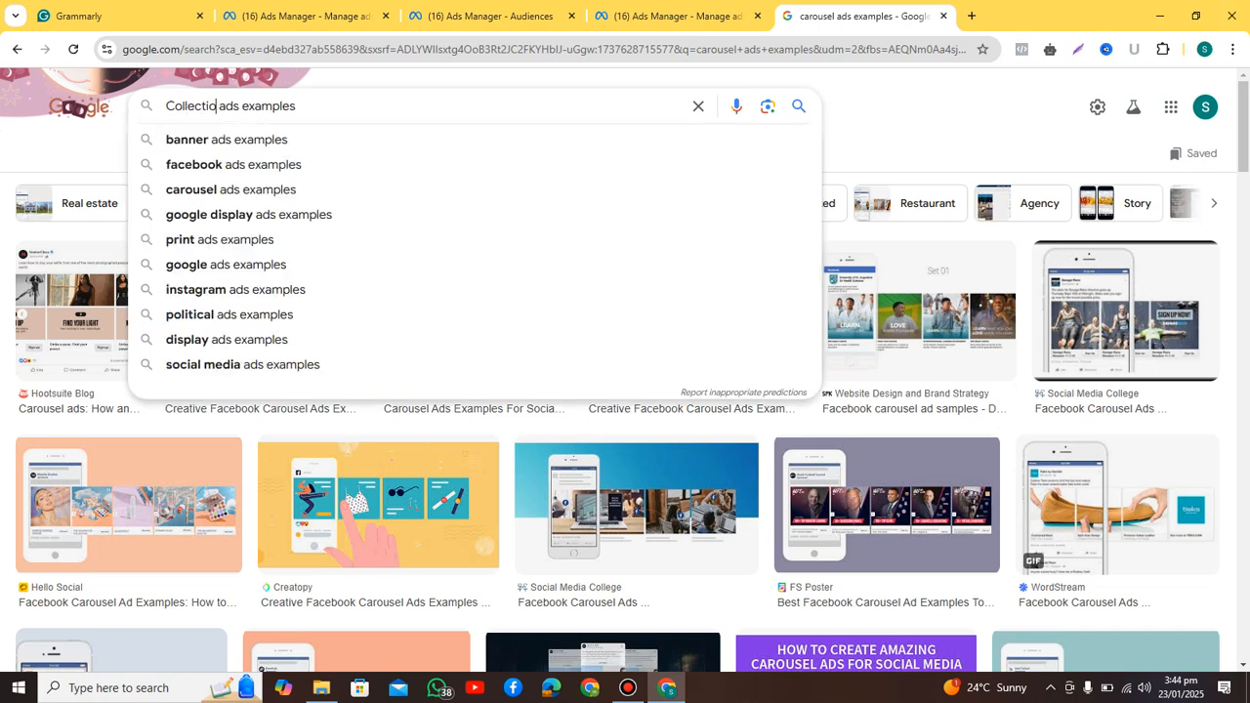
pyautogui.press('Return')
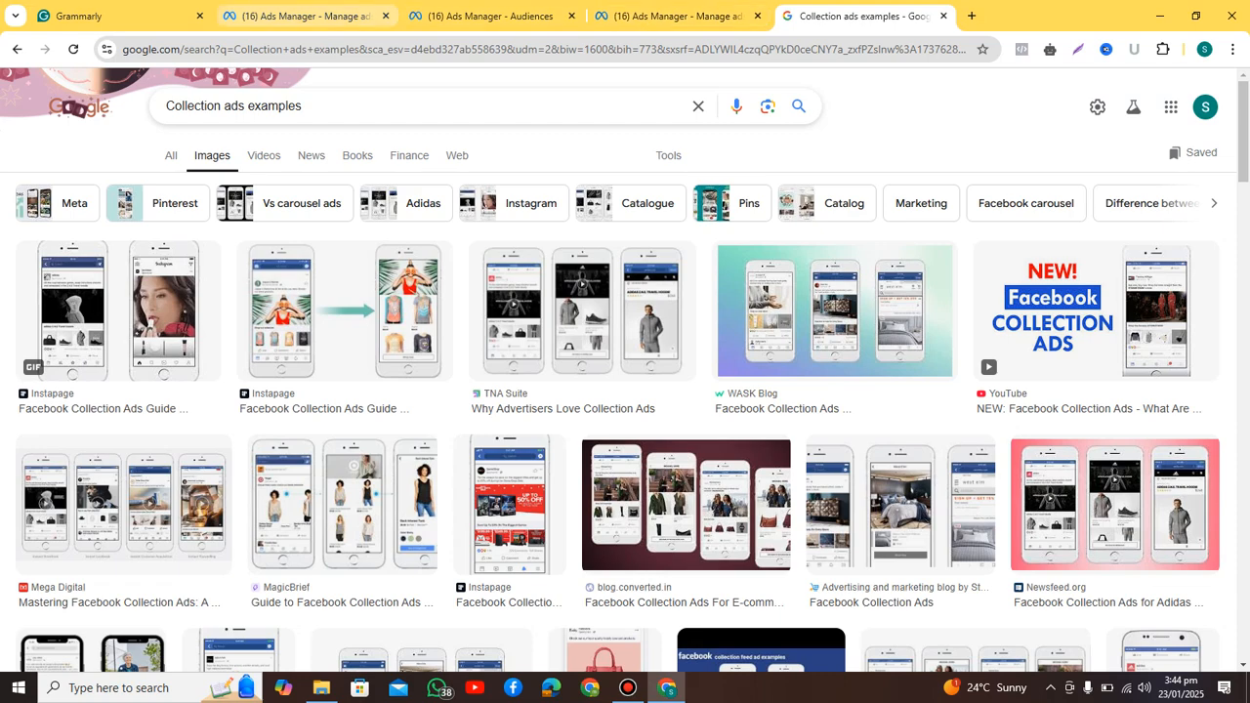
# Return to the Ads Manager ad editor and check the identity section and the format options in the ad setup.
pyautogui.click(303, 15)
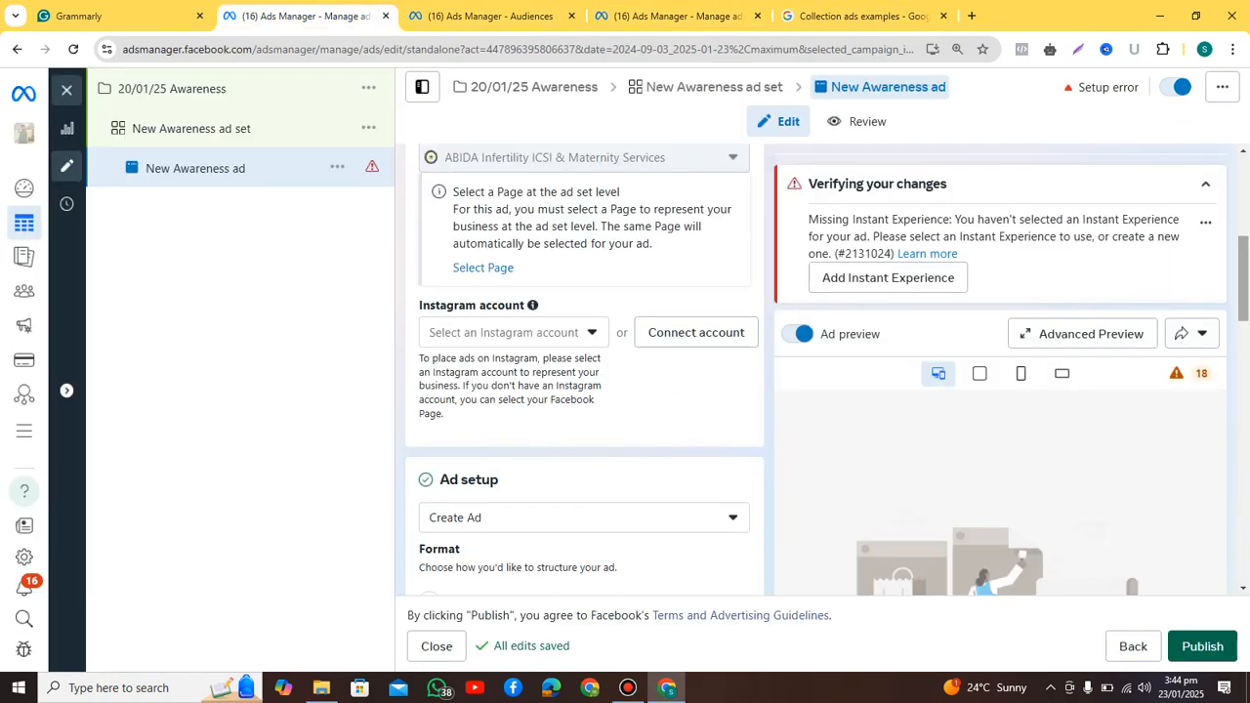
pyautogui.scroll(2, 584, 371)
pyautogui.scroll(1, 584, 371)
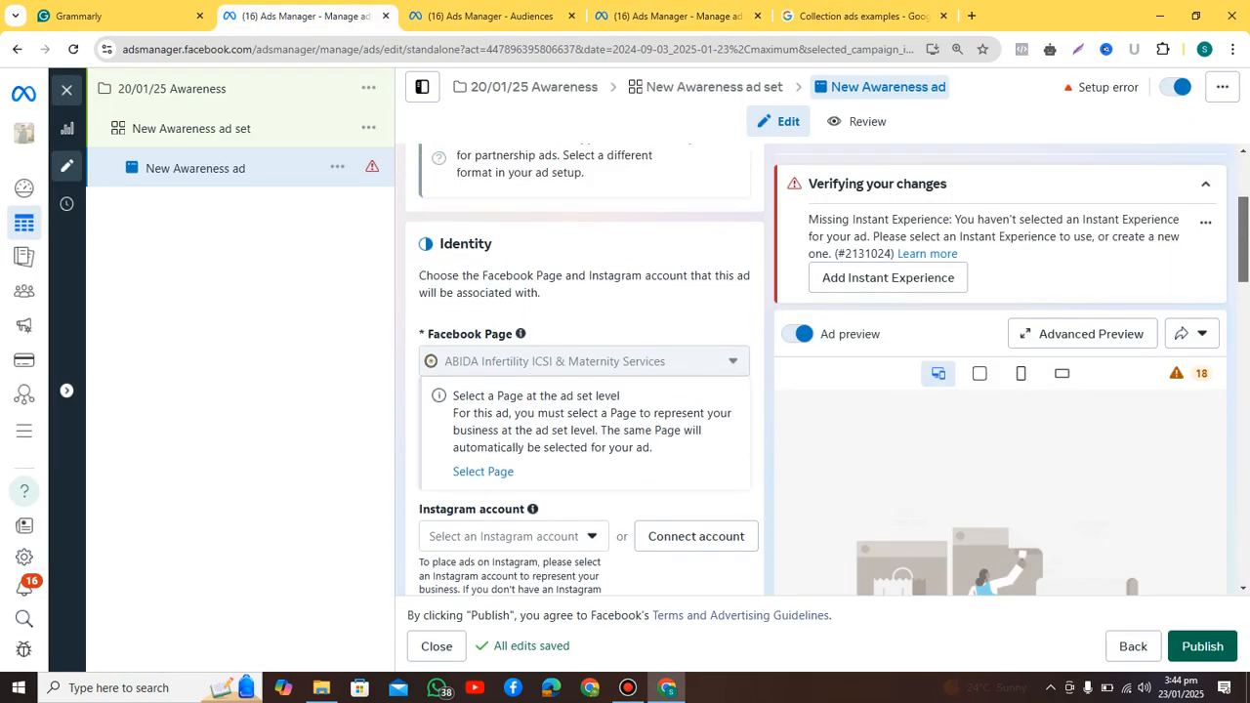
pyautogui.scroll(-5, 585, 371)
pyautogui.scroll(-1, 584, 371)
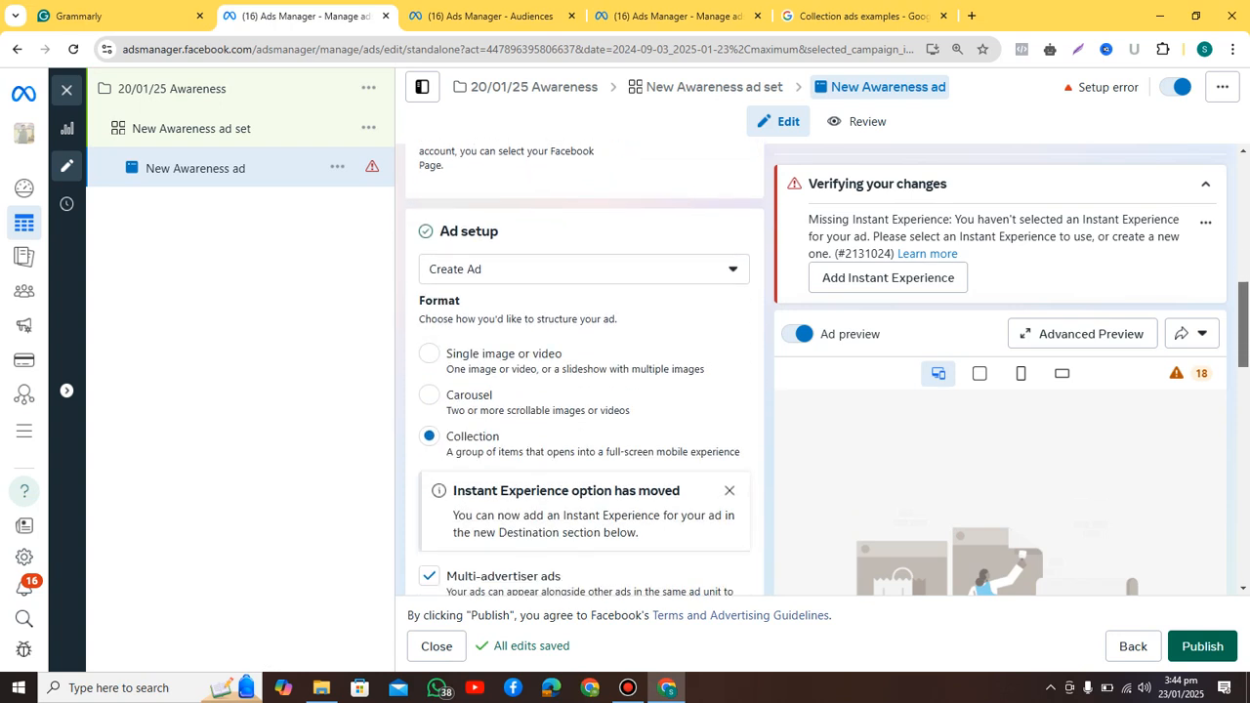
# Change the ad's format from Collection to Single image or video in the ad setup section.
pyautogui.scroll(-2, 585, 371)
pyautogui.scroll(2, 584, 371)
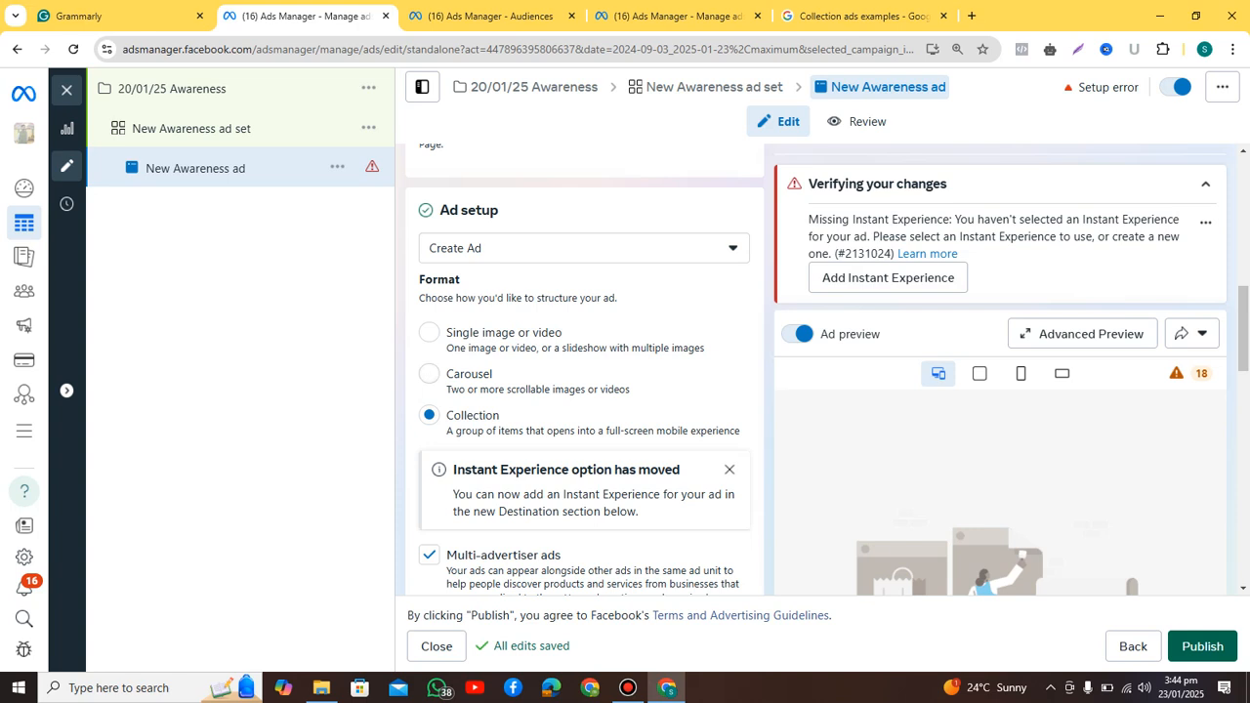
pyautogui.click(428, 332)
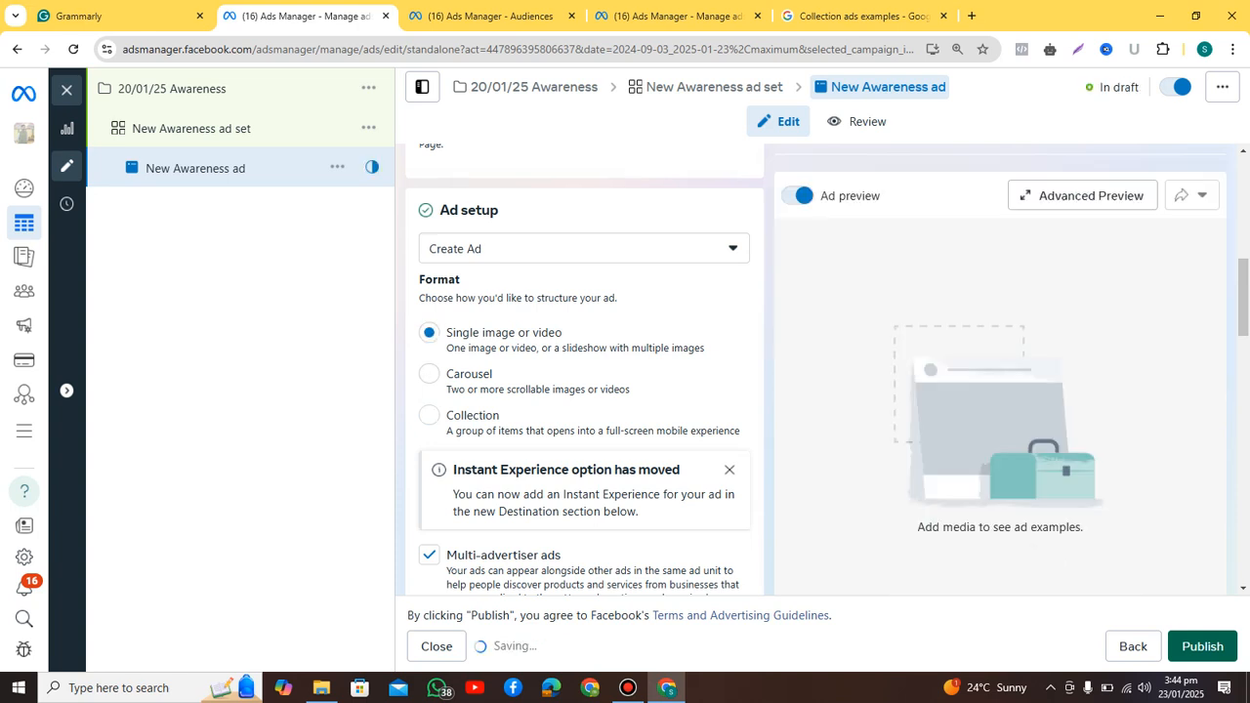
# Start setting up an image ad creative, look at its text and media options, and close the setup without adding anything.
pyautogui.scroll(-3, 584, 391)
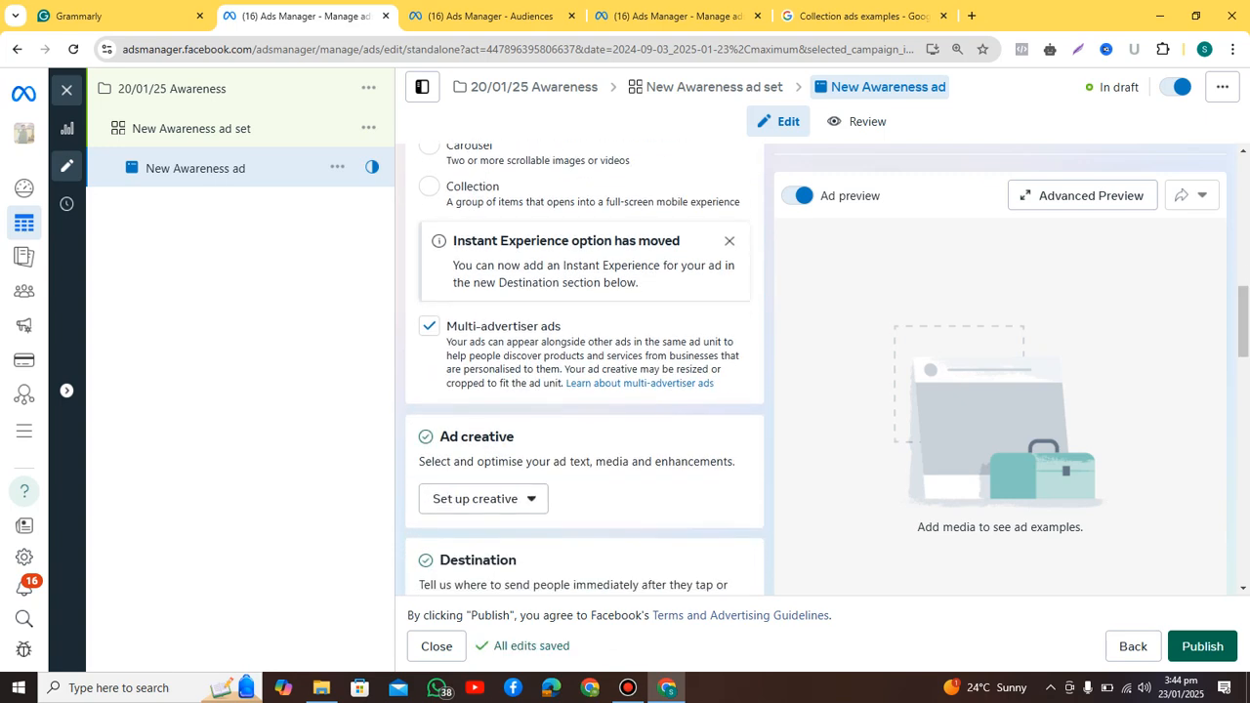
pyautogui.click(483, 498)
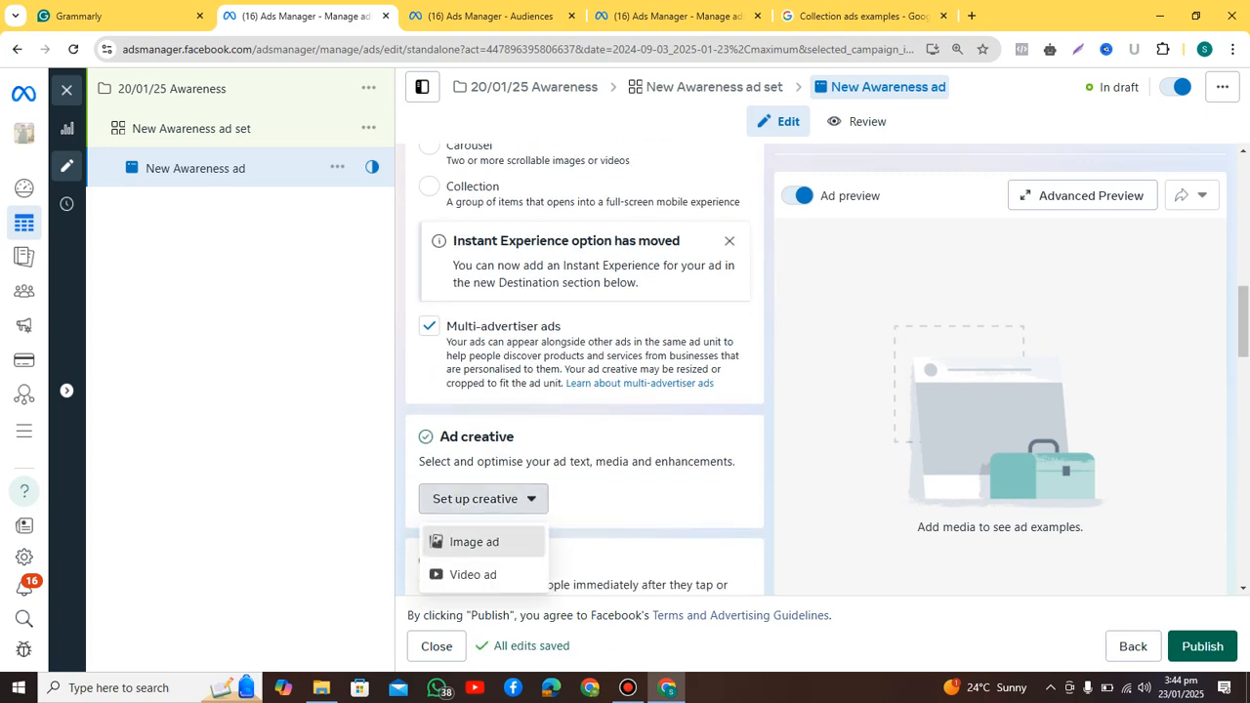
pyautogui.click(473, 541)
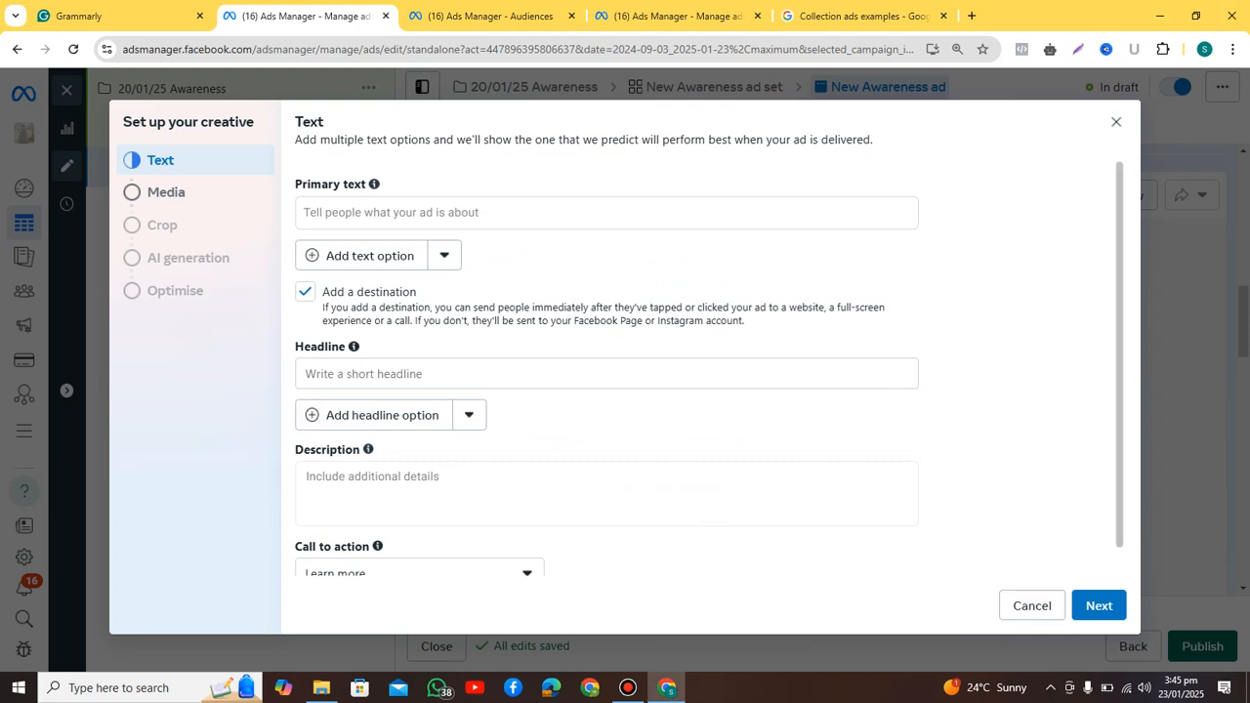
pyautogui.click(166, 193)
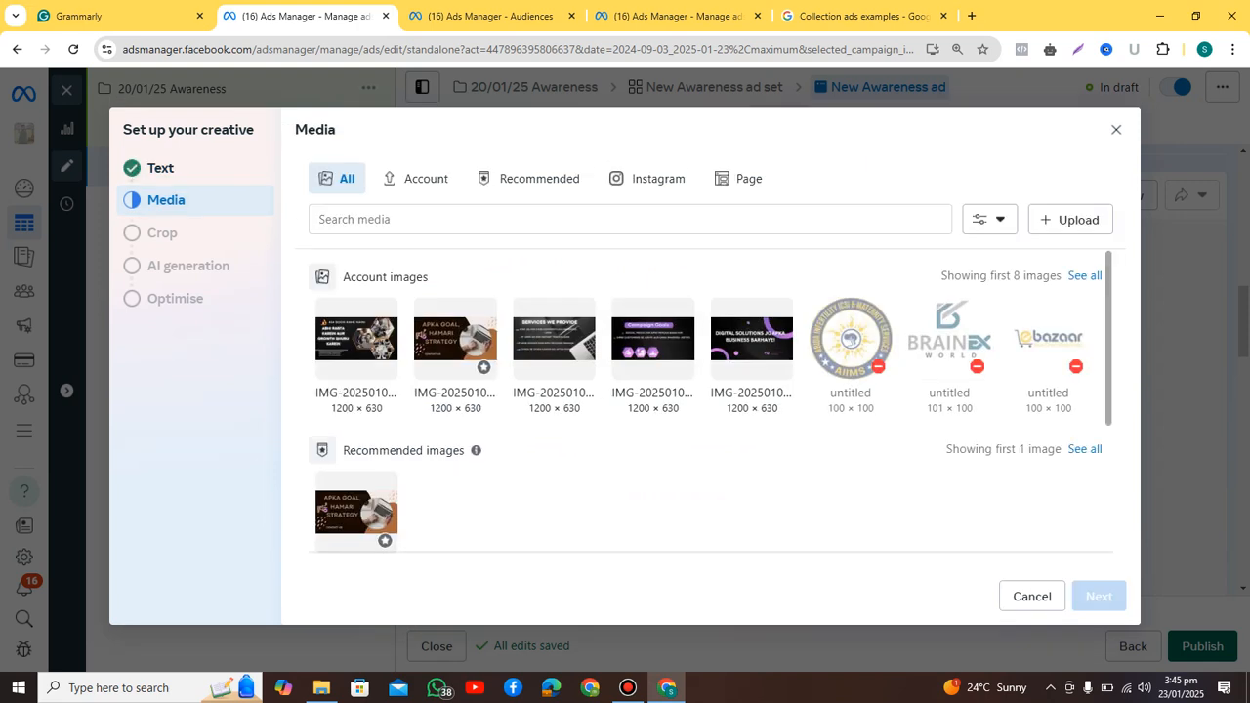
pyautogui.click(1117, 129)
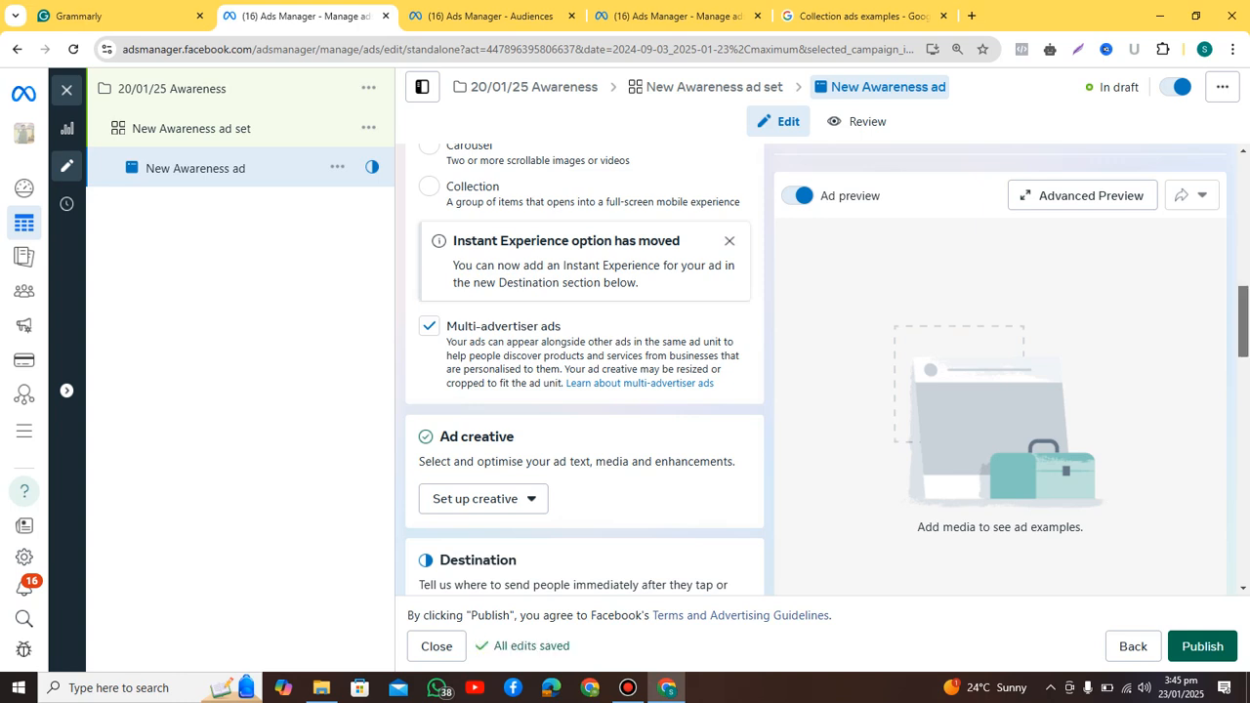
pyautogui.scroll(3, 584, 371)
pyautogui.scroll(3, 584, 371)
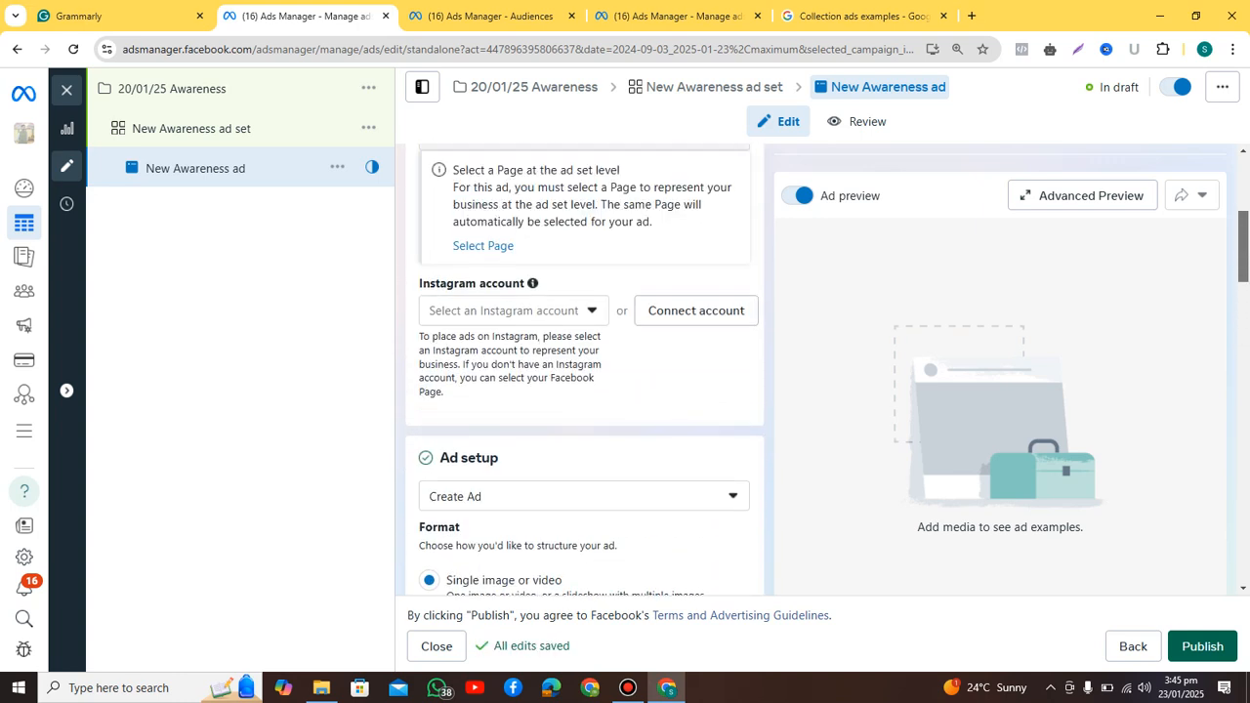
pyautogui.scroll(-1, 584, 371)
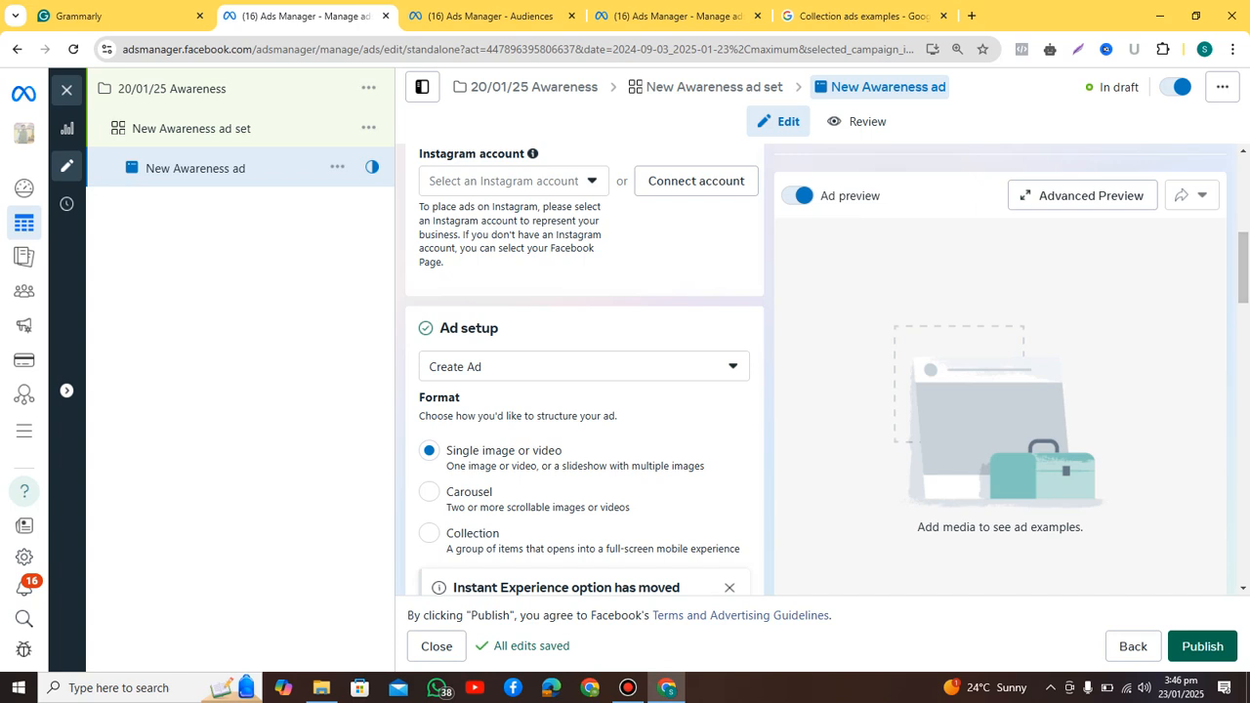
pyautogui.scroll(1, 584, 371)
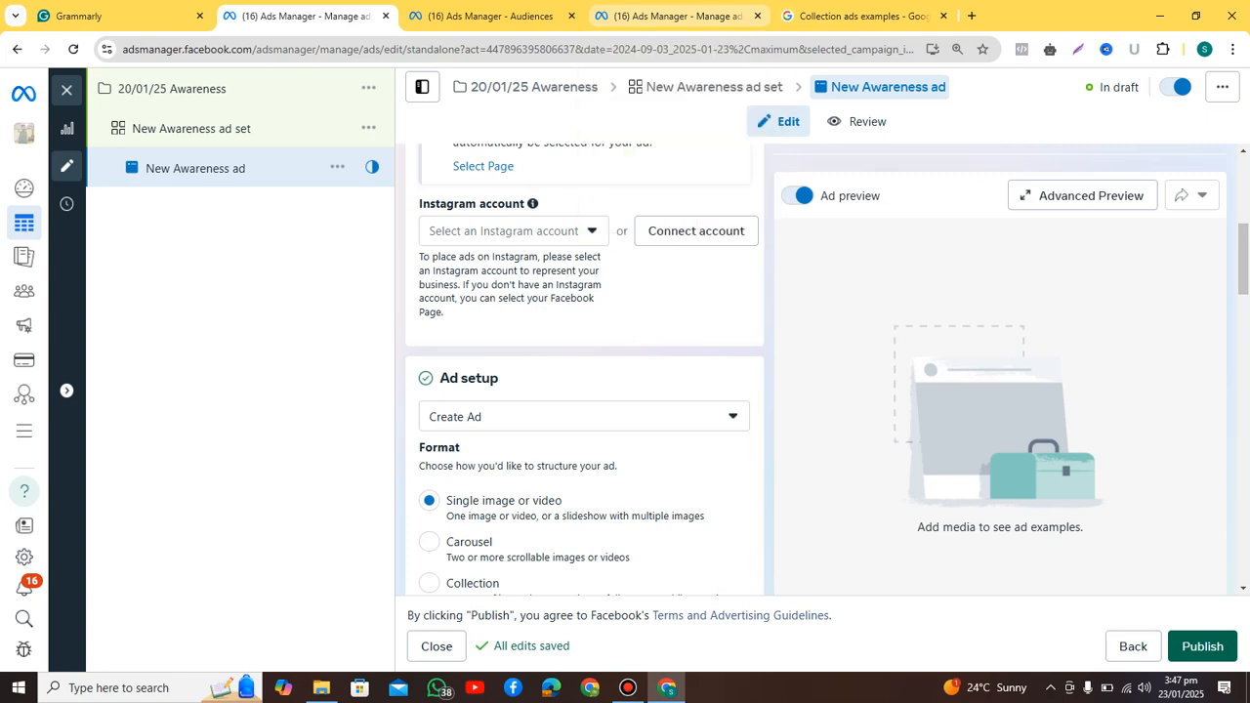
# Switch to the campaigns table in the other Ads Manager tab and set its columns preset to Performance and clicks.
pyautogui.click(674, 16)
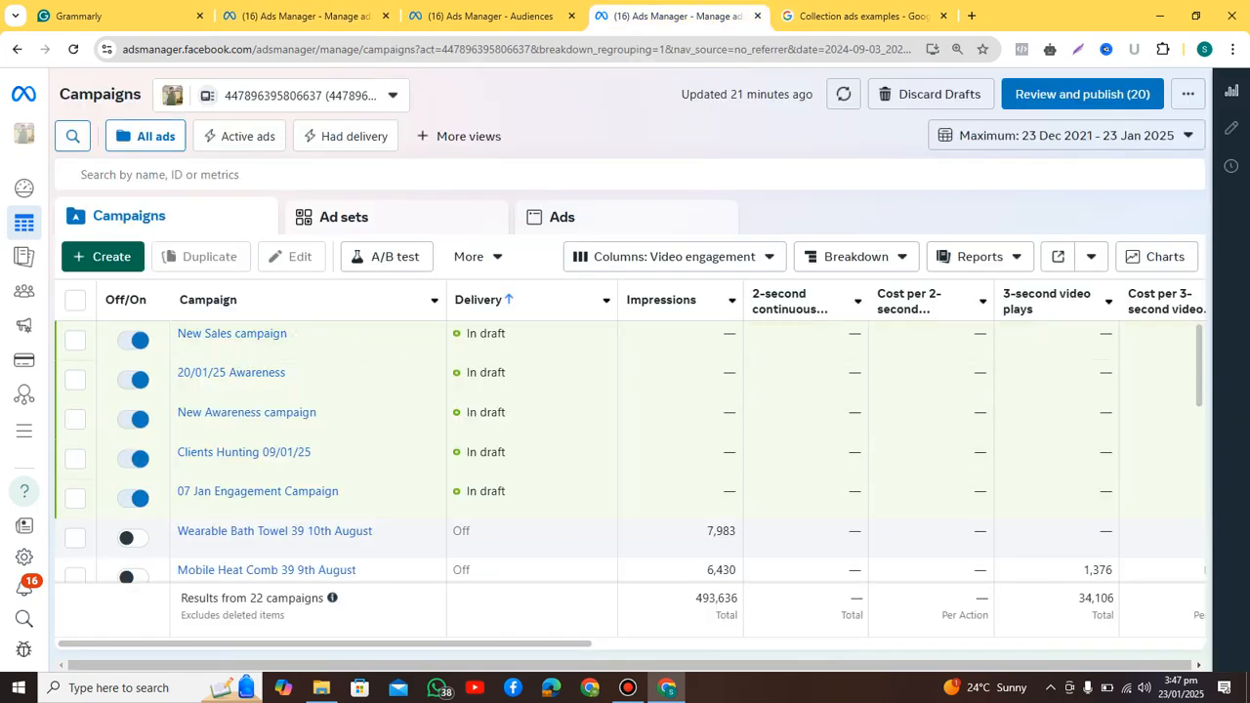
pyautogui.click(674, 256)
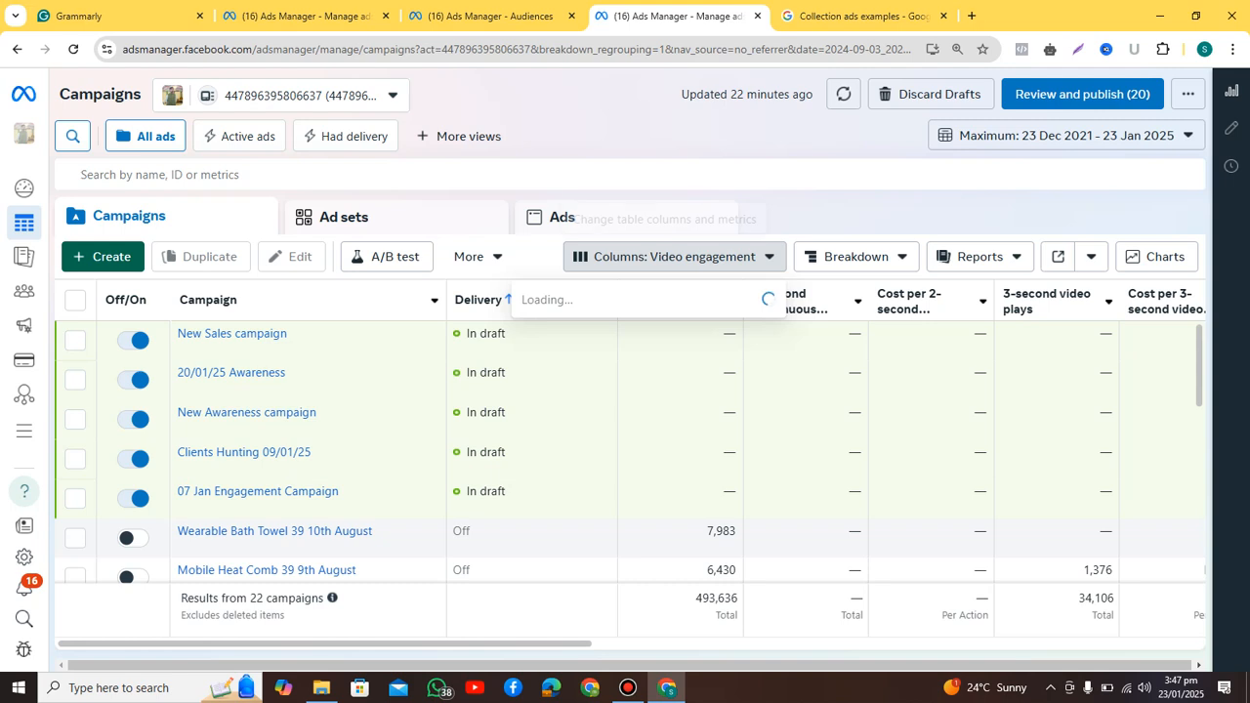
pyautogui.click(586, 366)
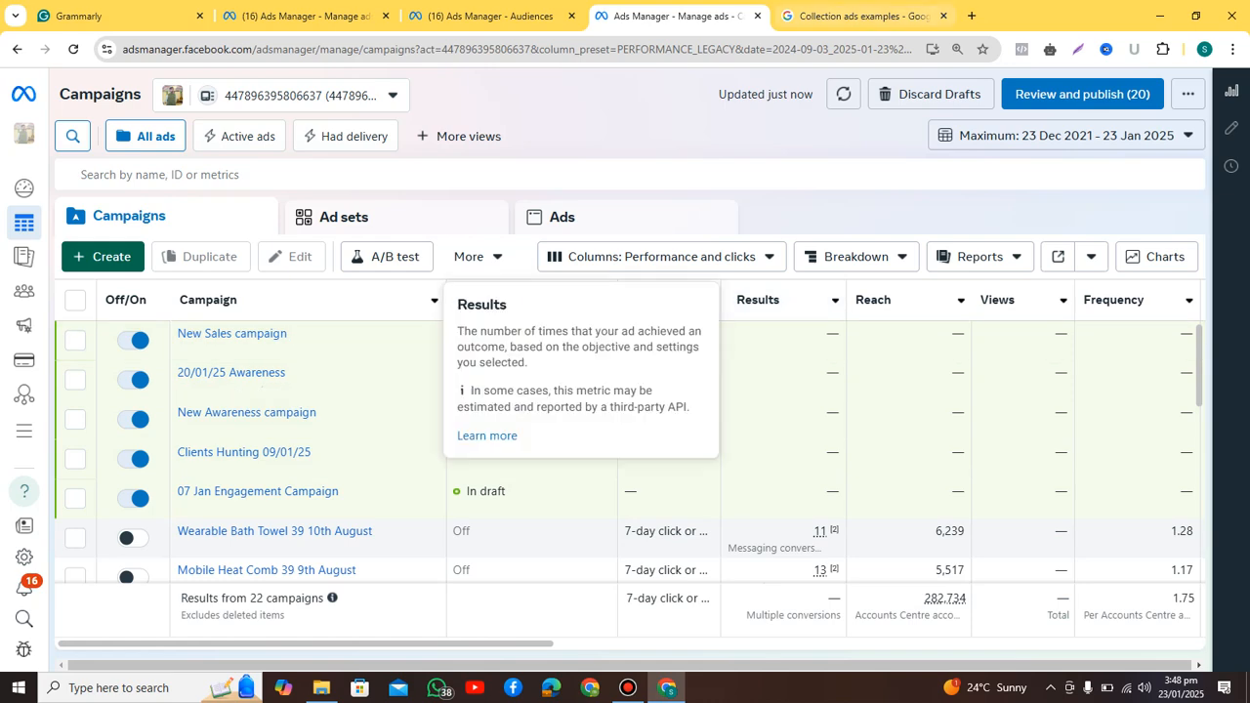
# Return to the New Awareness ad editor and review the ad name, partnership, identity and ad setup sections.
pyautogui.click(303, 16)
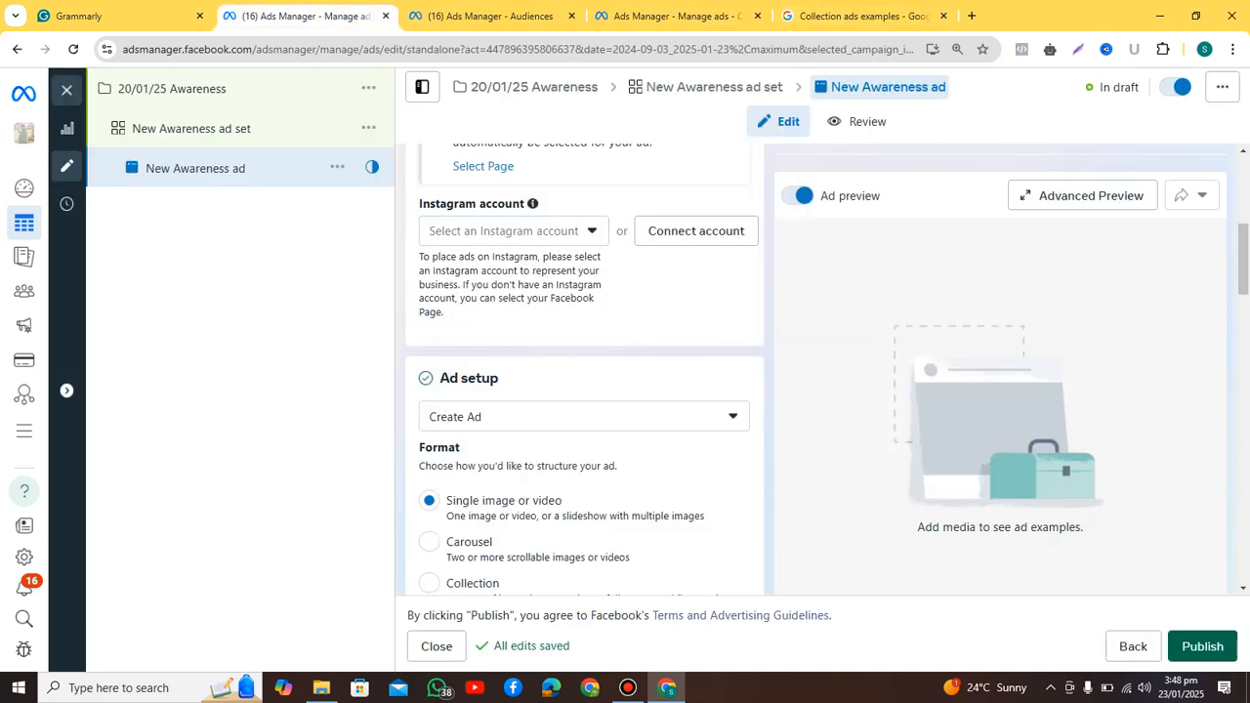
pyautogui.scroll(4, 585, 369)
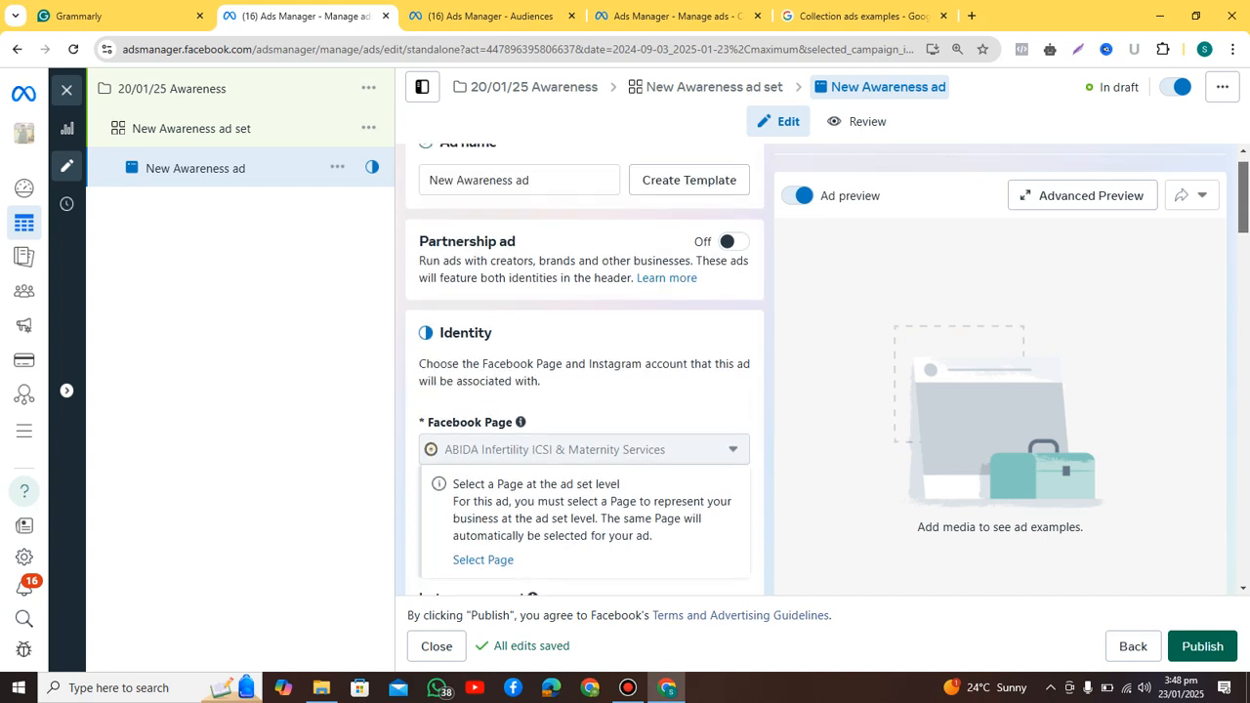
pyautogui.scroll(1, 585, 369)
pyautogui.scroll(-4, 585, 369)
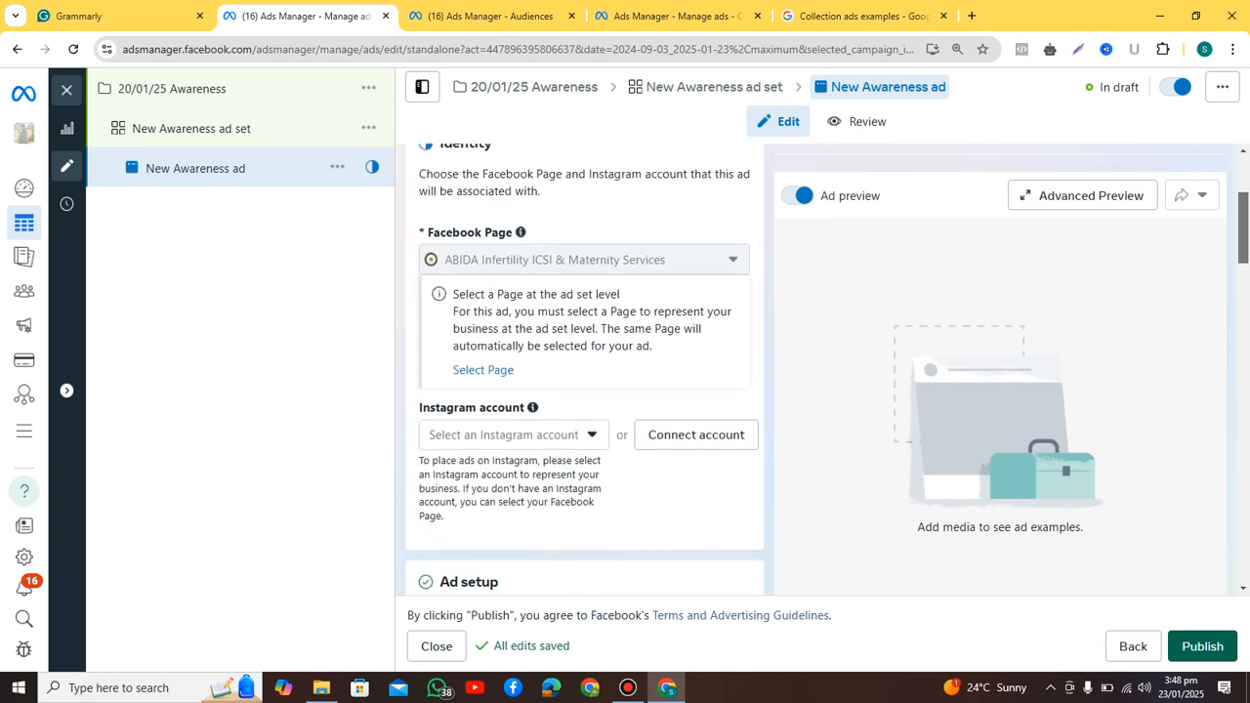
pyautogui.scroll(-1, 585, 369)
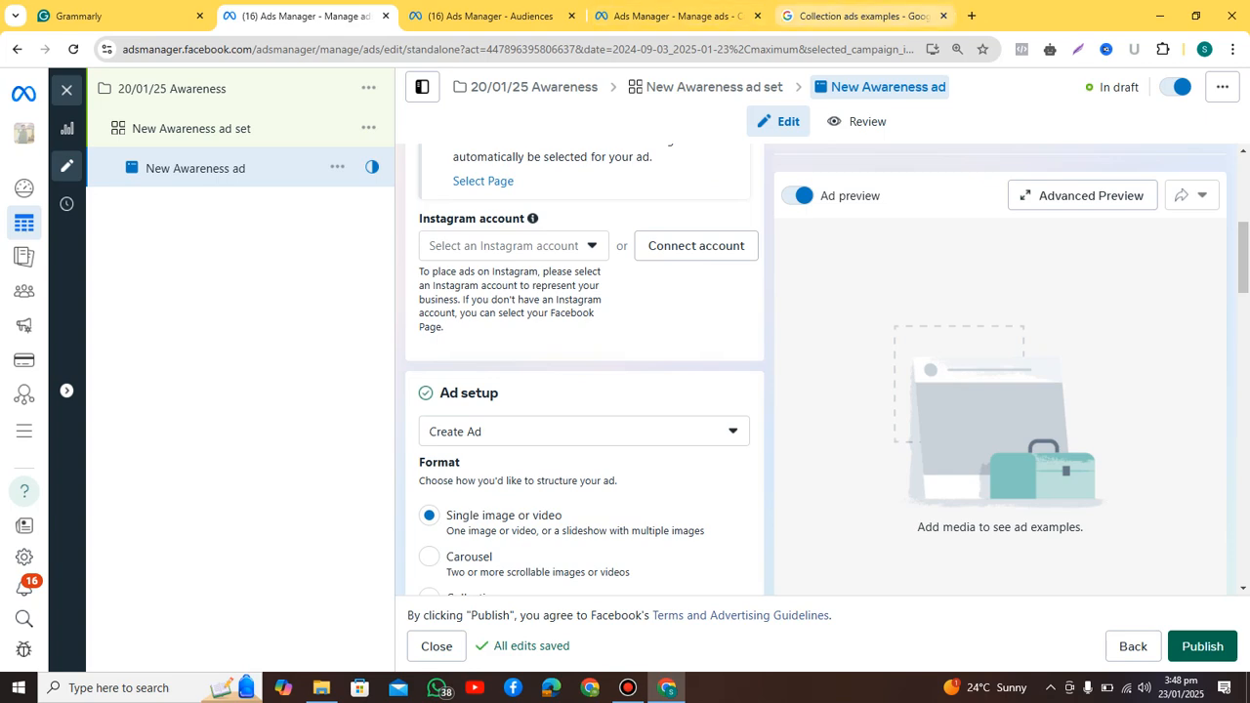
# Open Facebook in a new browser tab, find the sponsored Toyez.pk carousel in the feed, and open its Page in another tab.
pyautogui.click(972, 16)
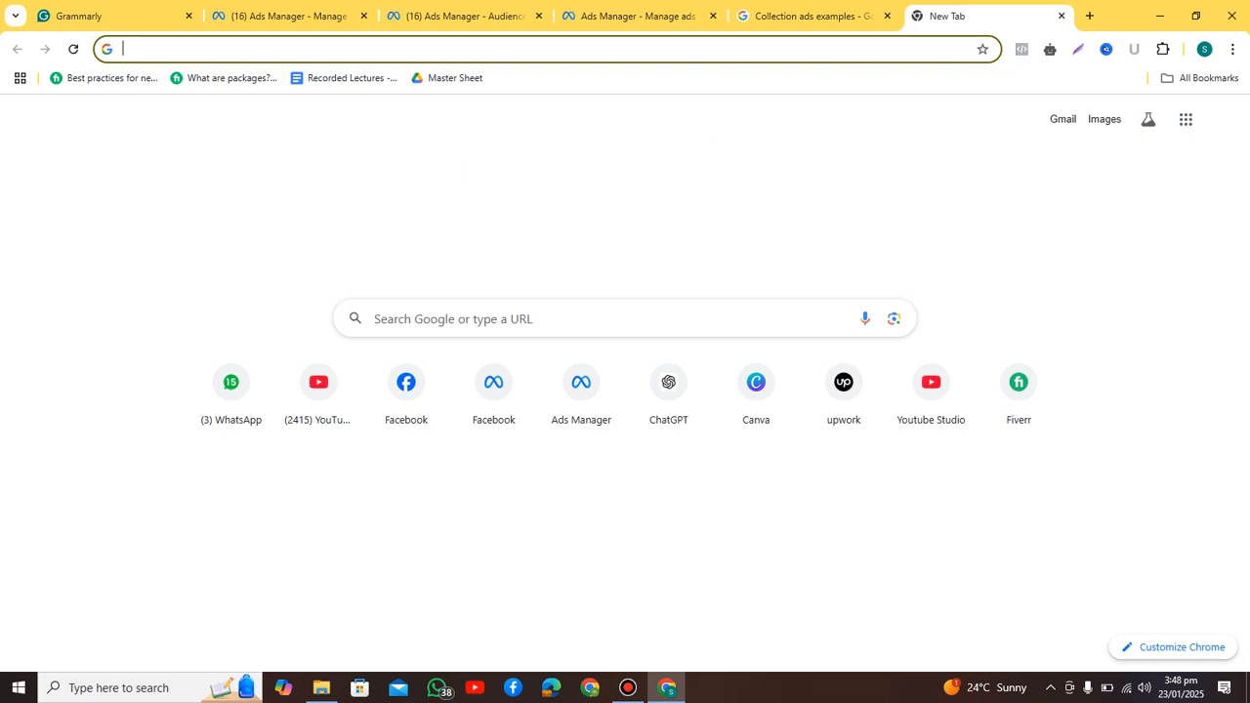
pyautogui.click(406, 391)
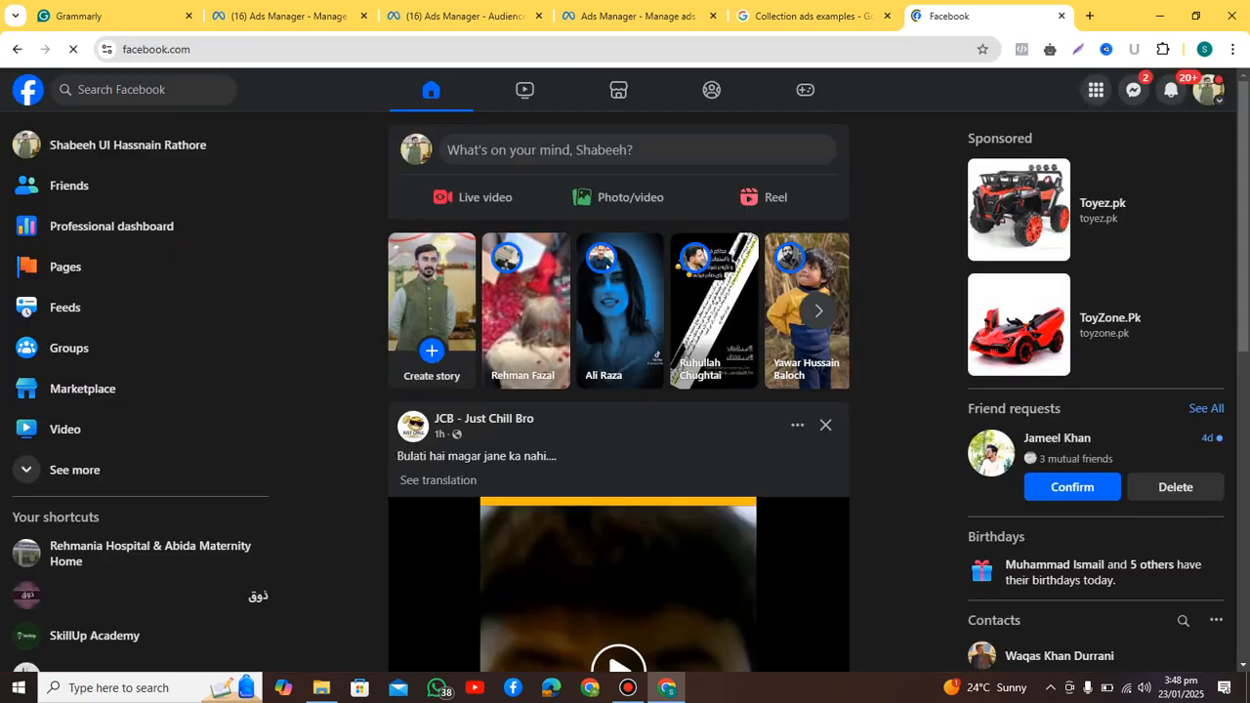
pyautogui.scroll(-7, 619, 390)
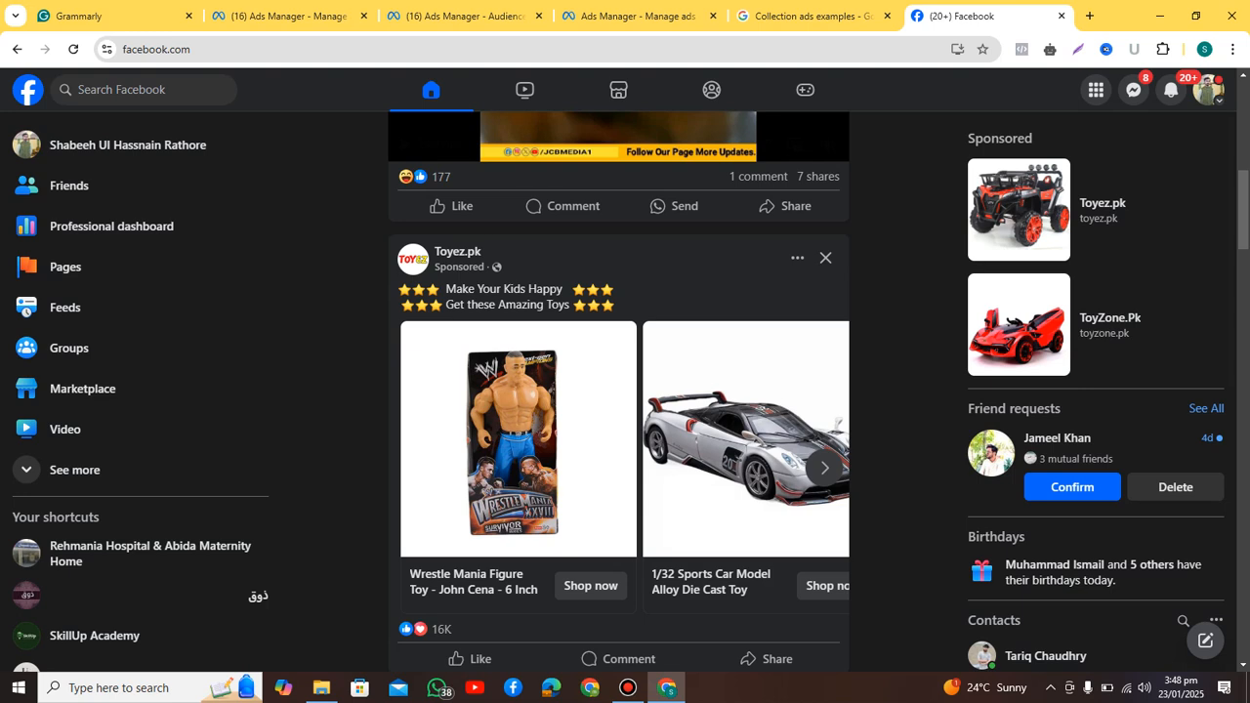
pyautogui.rightClick(458, 251)
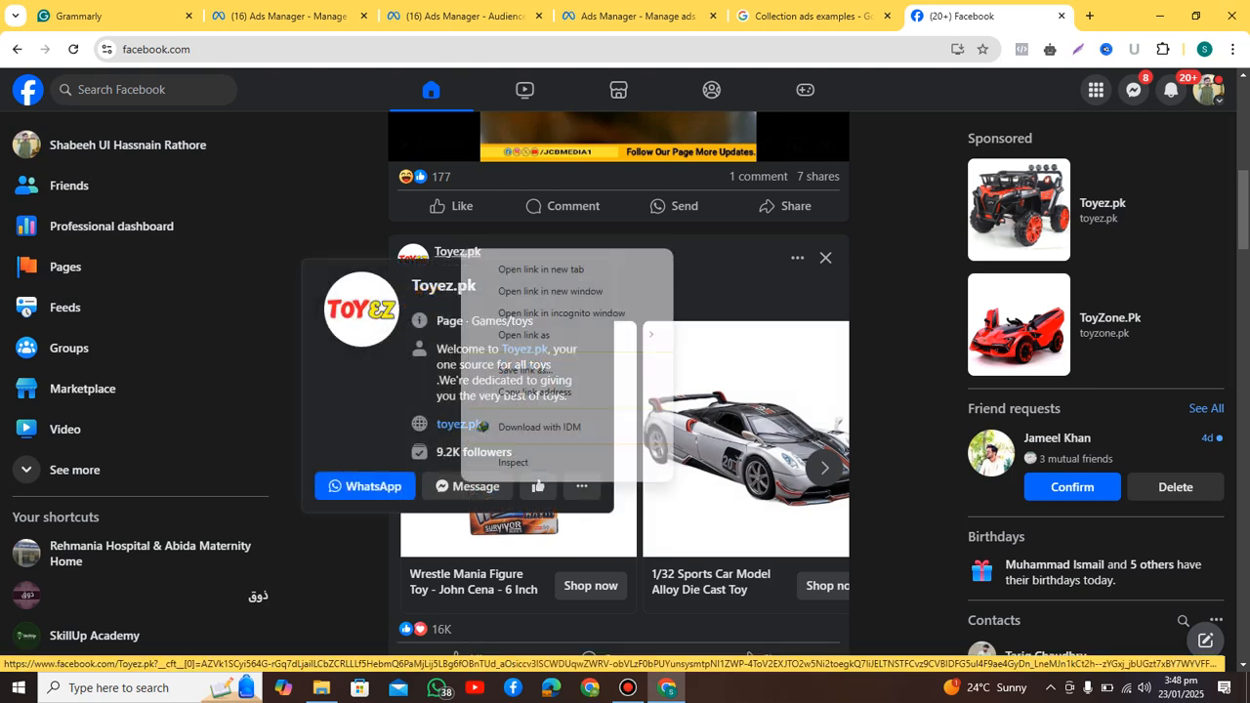
pyautogui.click(527, 264)
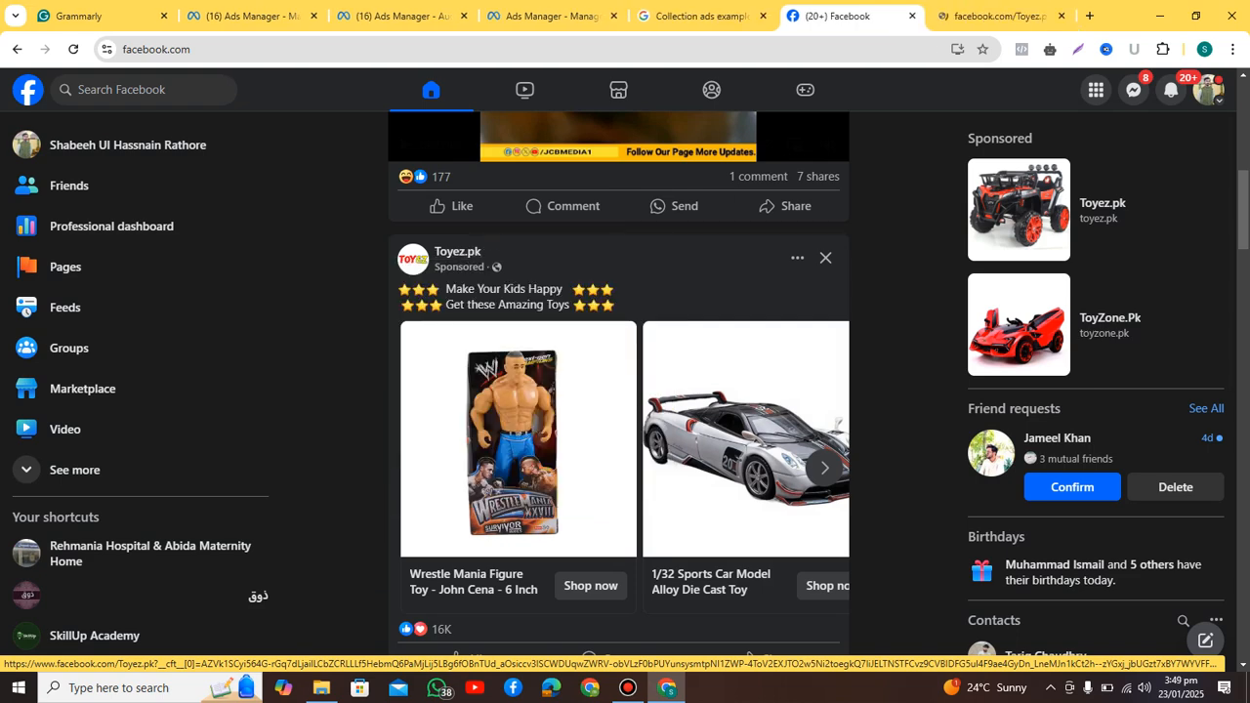
# Examine the posts on the Toyez.pk Page to check whether the sponsored carousel is published there.
pyautogui.hotkey('ctrl', 'Tab')
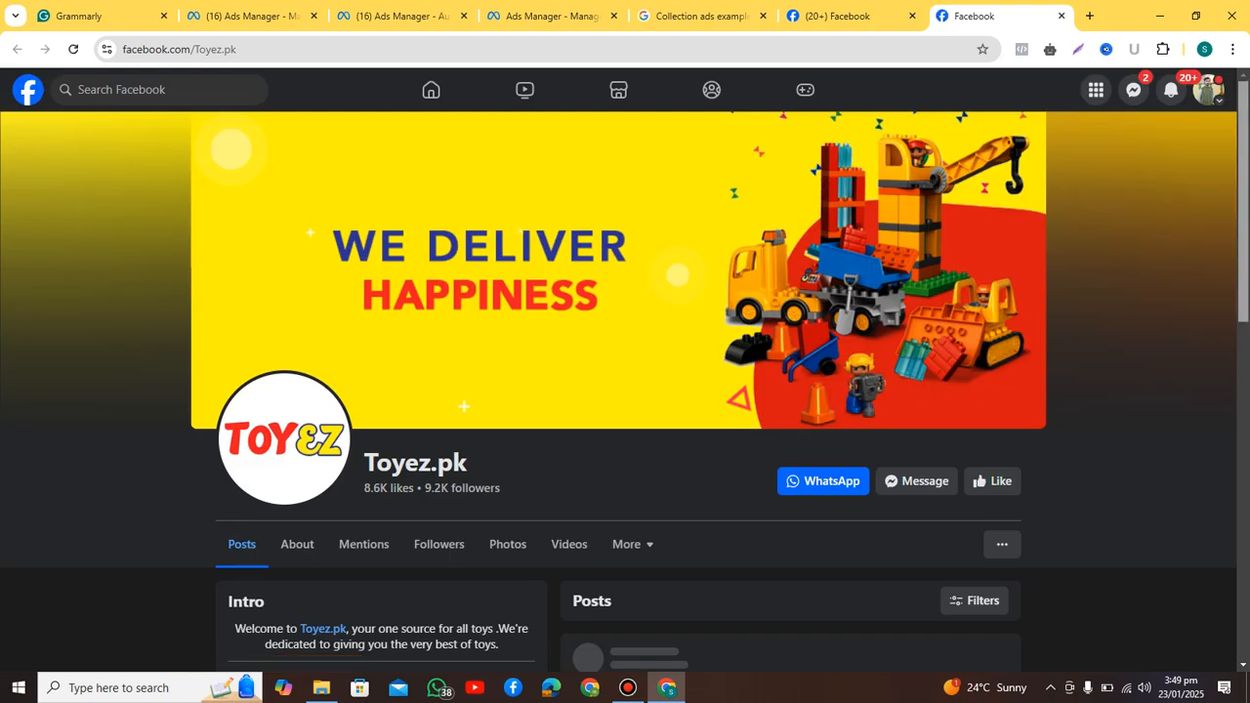
pyautogui.scroll(-3, 625, 391)
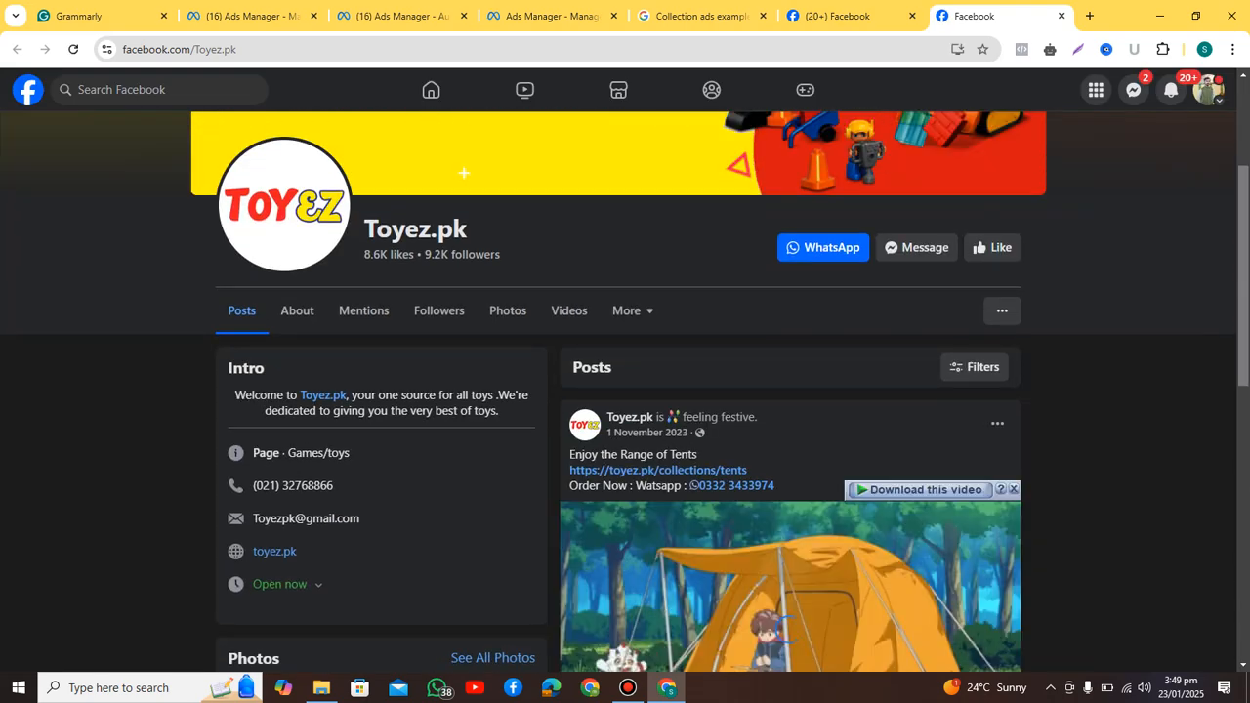
pyautogui.scroll(-1, 625, 391)
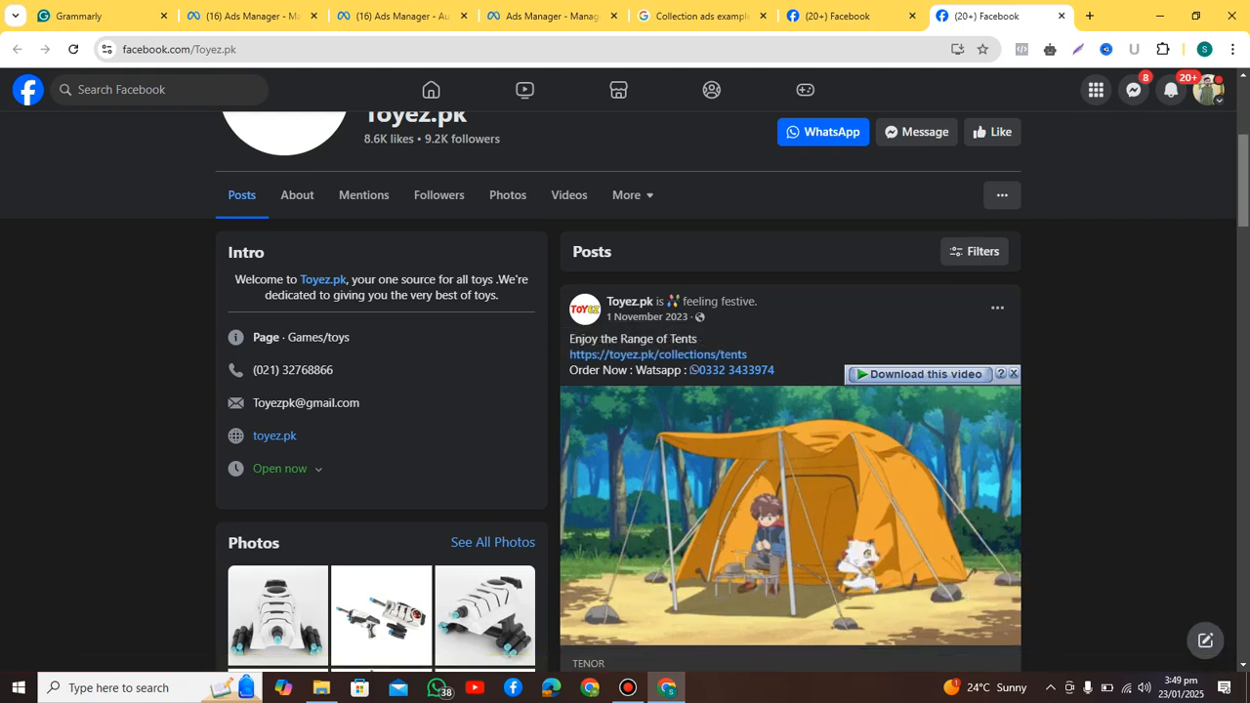
pyautogui.scroll(-3, 625, 390)
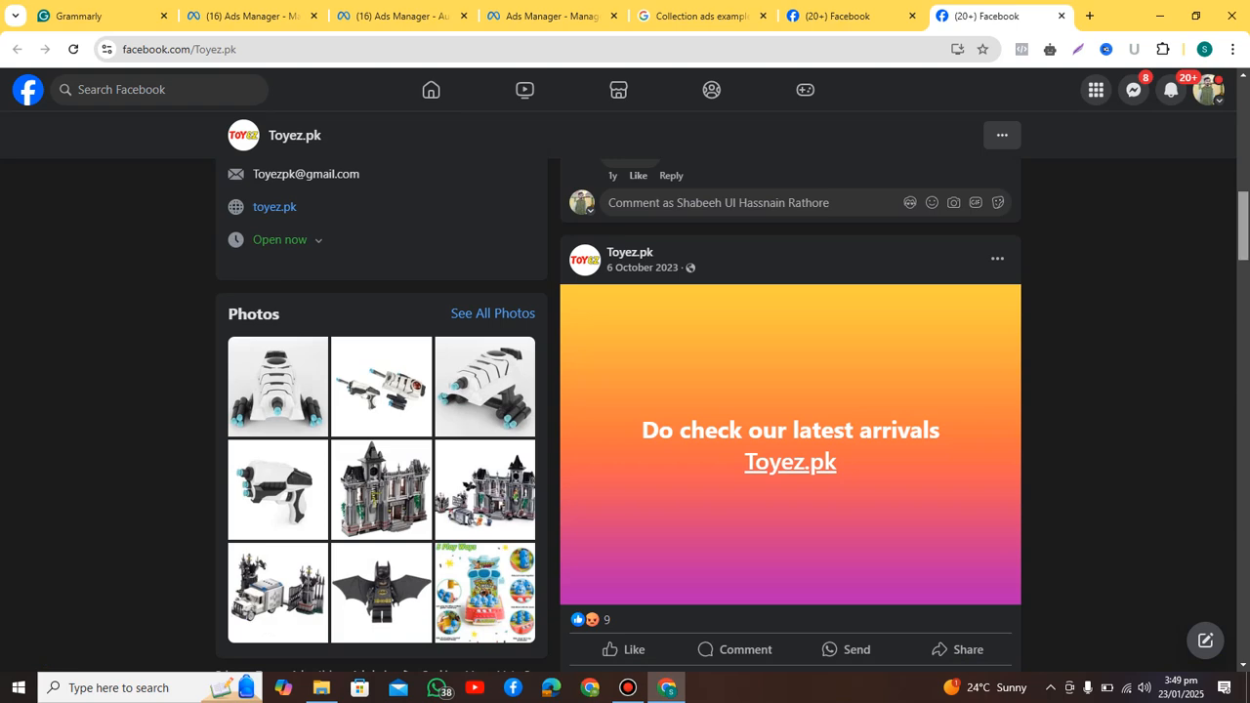
pyautogui.scroll(2, 625, 390)
pyautogui.scroll(6, 625, 391)
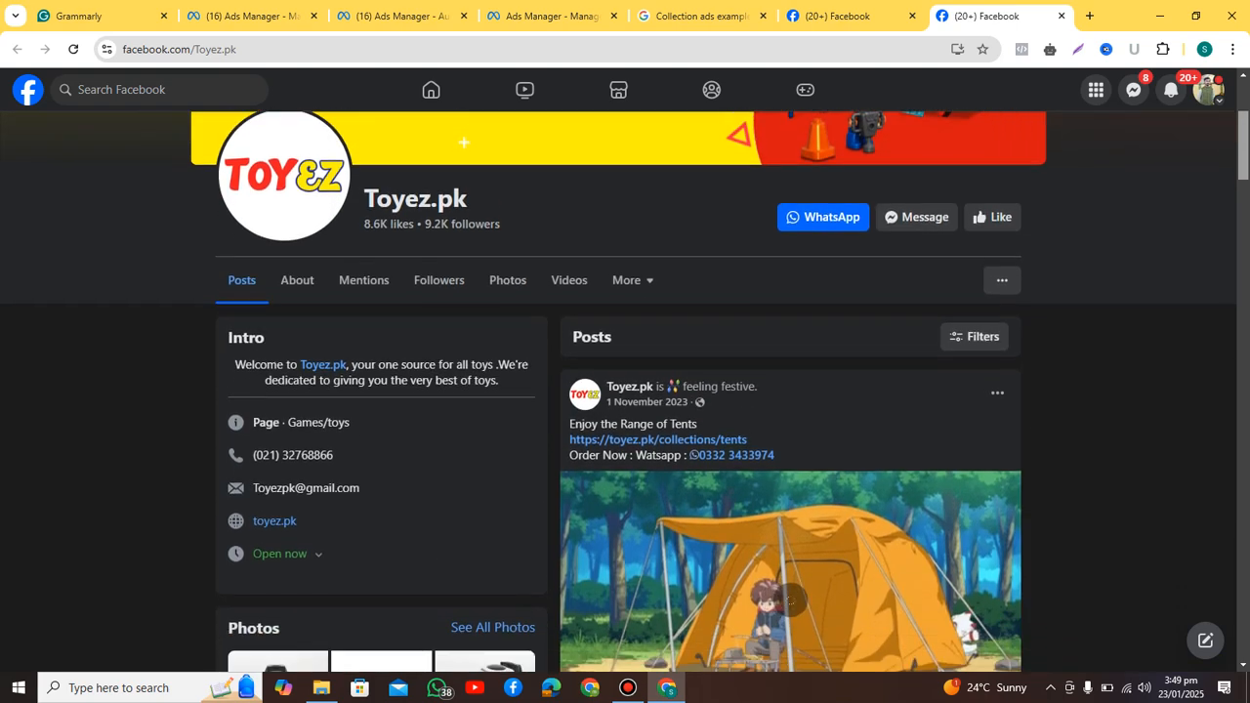
pyautogui.scroll(-1, 625, 391)
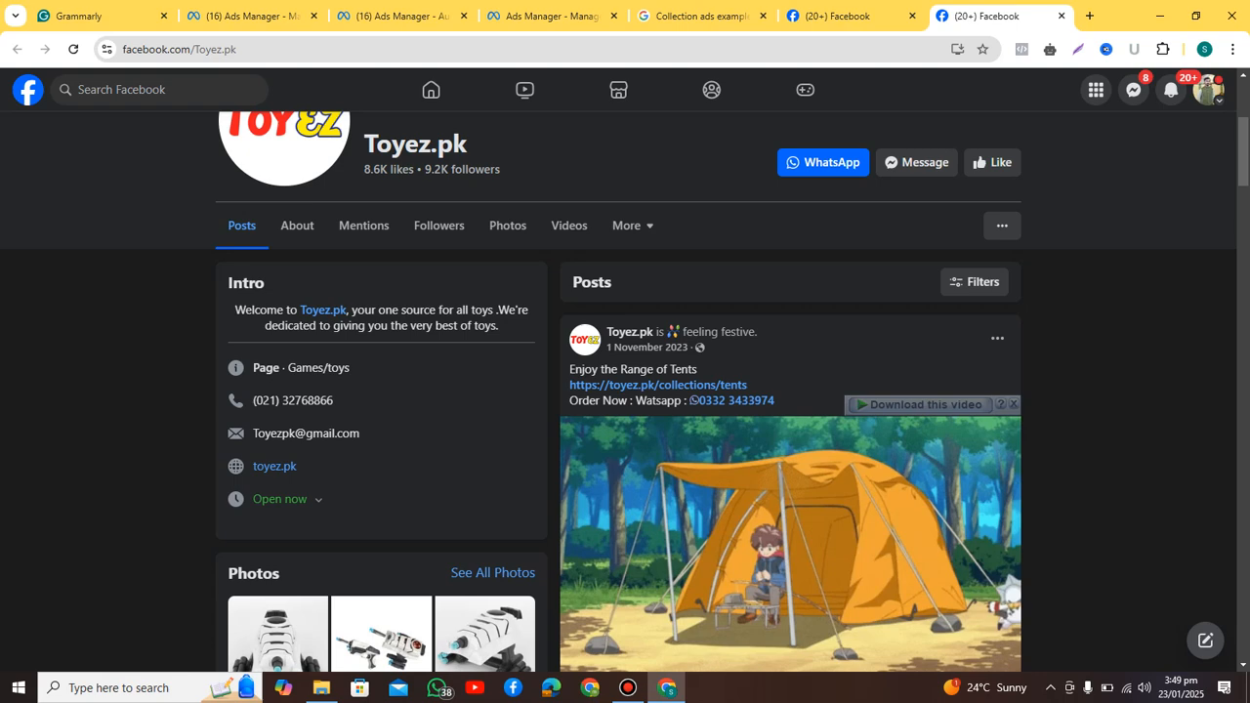
# Compare the sponsored Toyez.pk ad in the feed with the Page's own posts, and return to the Ads Manager ad editor.
pyautogui.hotkey('ctrl', 'shift', 'Tab')
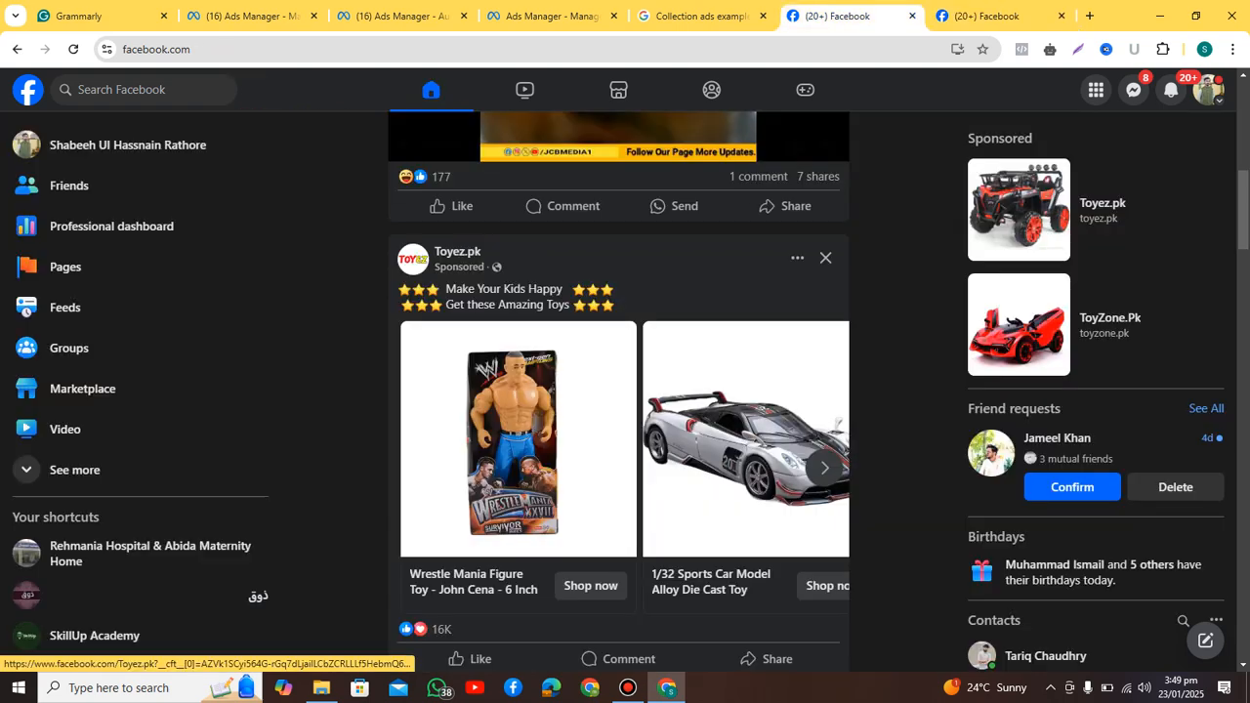
pyautogui.hotkey('ctrl', 'Tab')
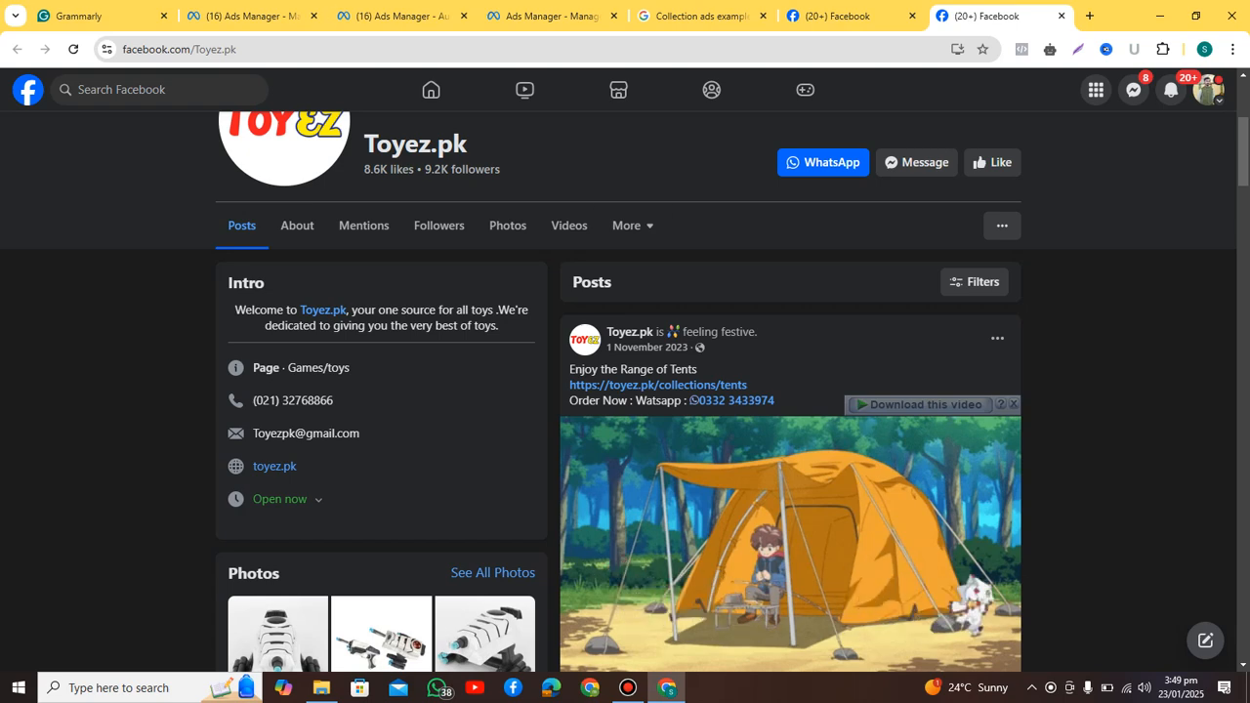
pyautogui.hotkey('ctrl', '2')
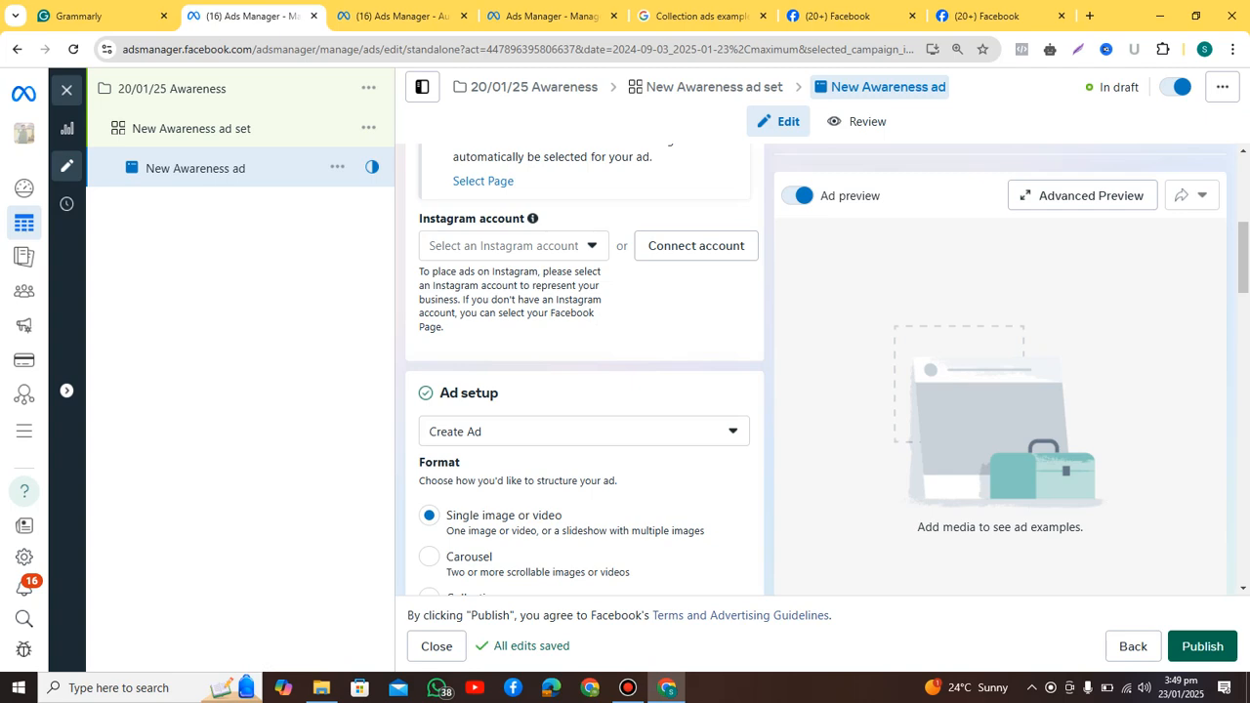
pyautogui.click(987, 16)
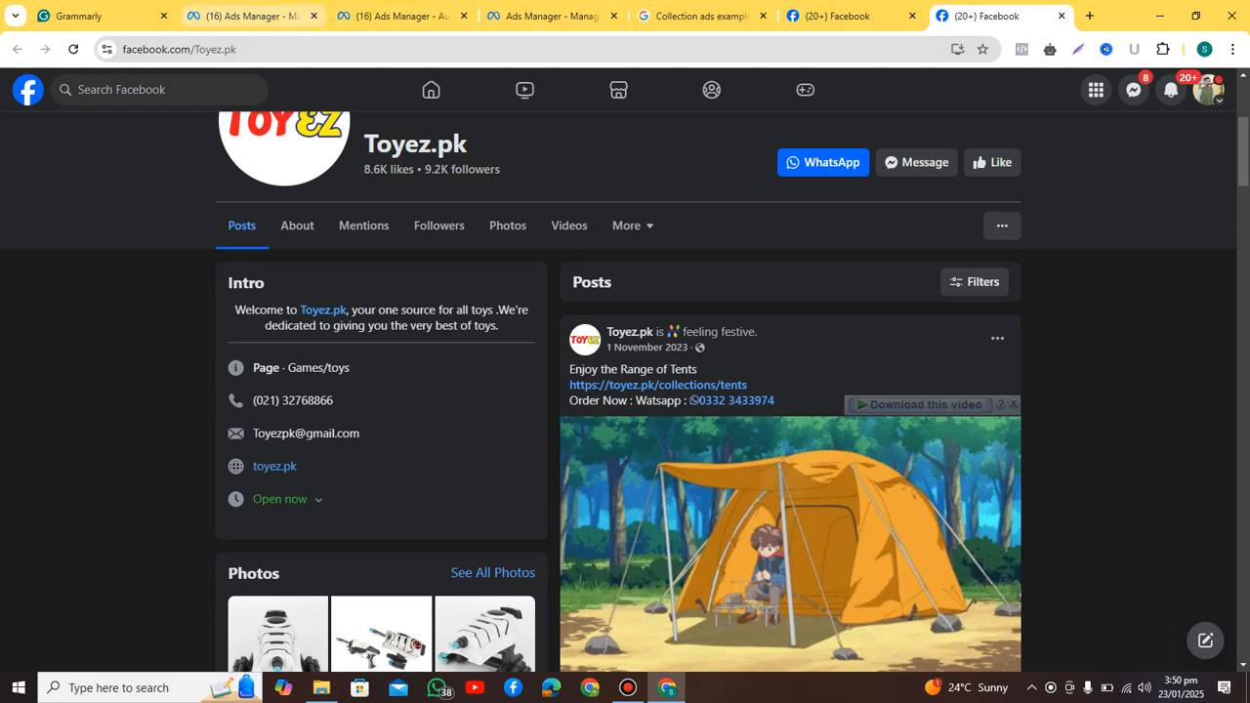
pyautogui.click(249, 15)
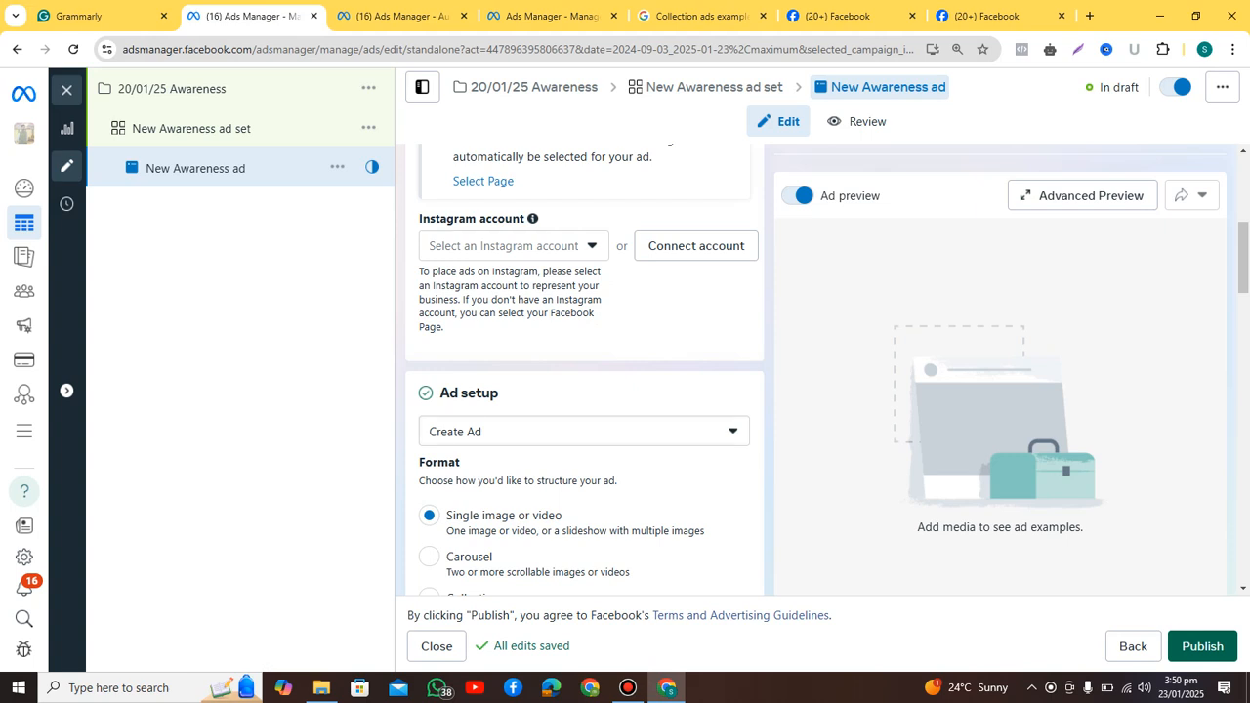
# Change the ad setup from Create Ad to Use existing post.
pyautogui.click(584, 432)
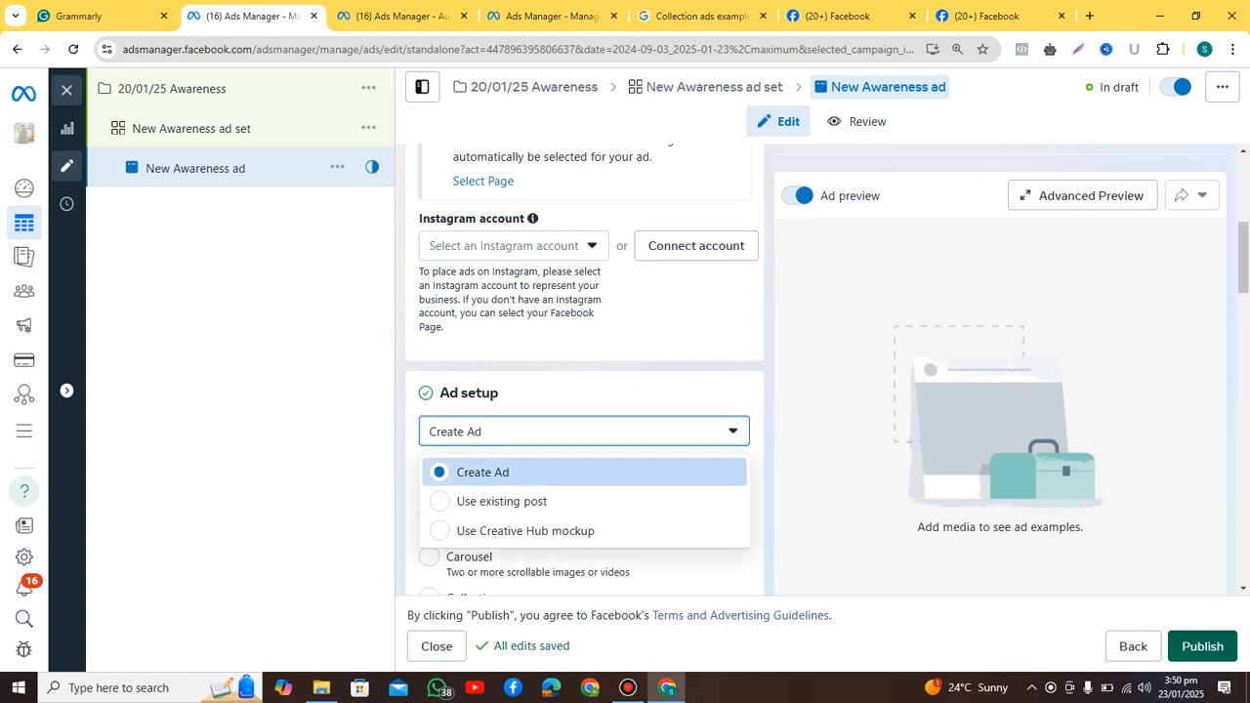
pyautogui.press('Down')
pyautogui.press('Return')
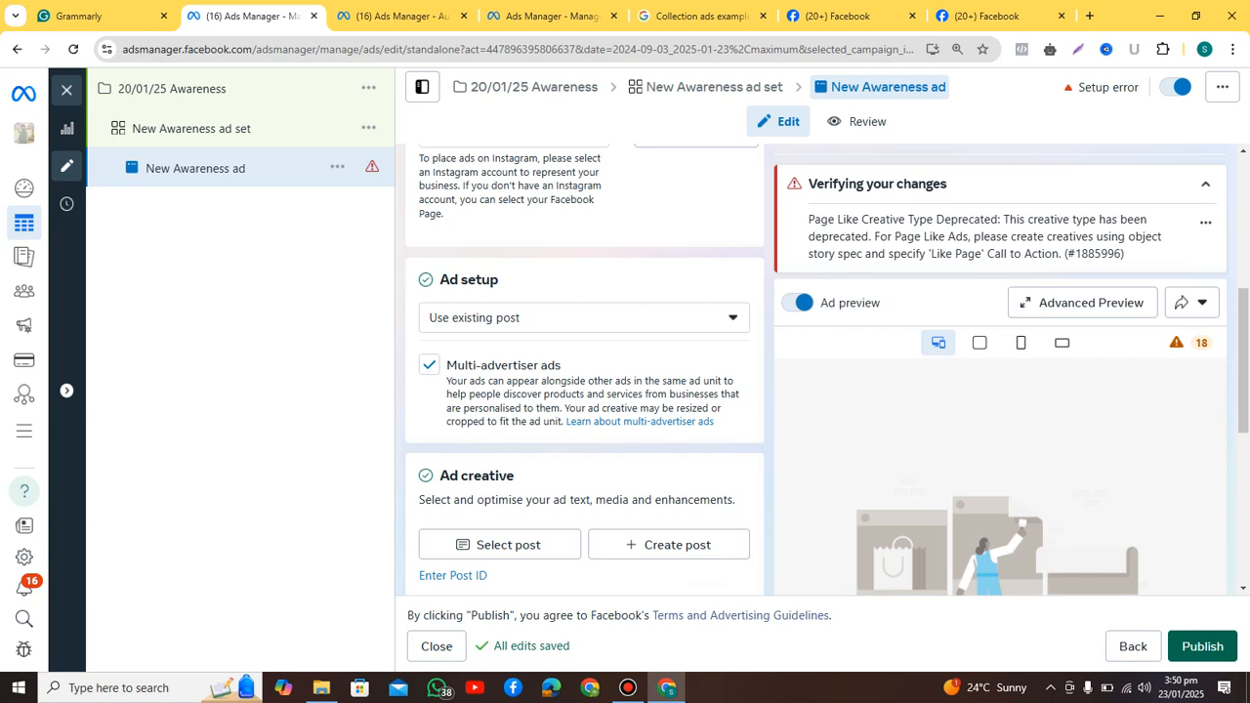
# Select the Page's existing Facebook photo post "Happy New year." from 1 Jan 2025 as the ad creative.
pyautogui.scroll(-1, 585, 371)
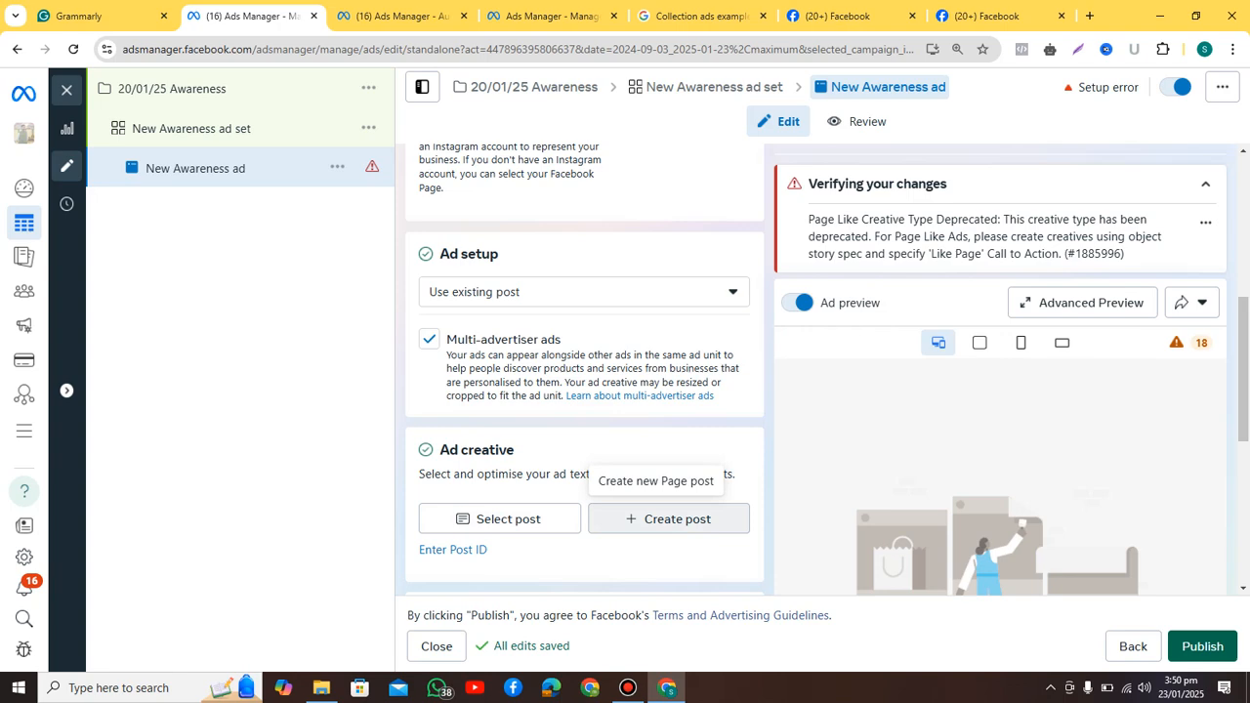
pyautogui.hotkey('ctrl', '9')
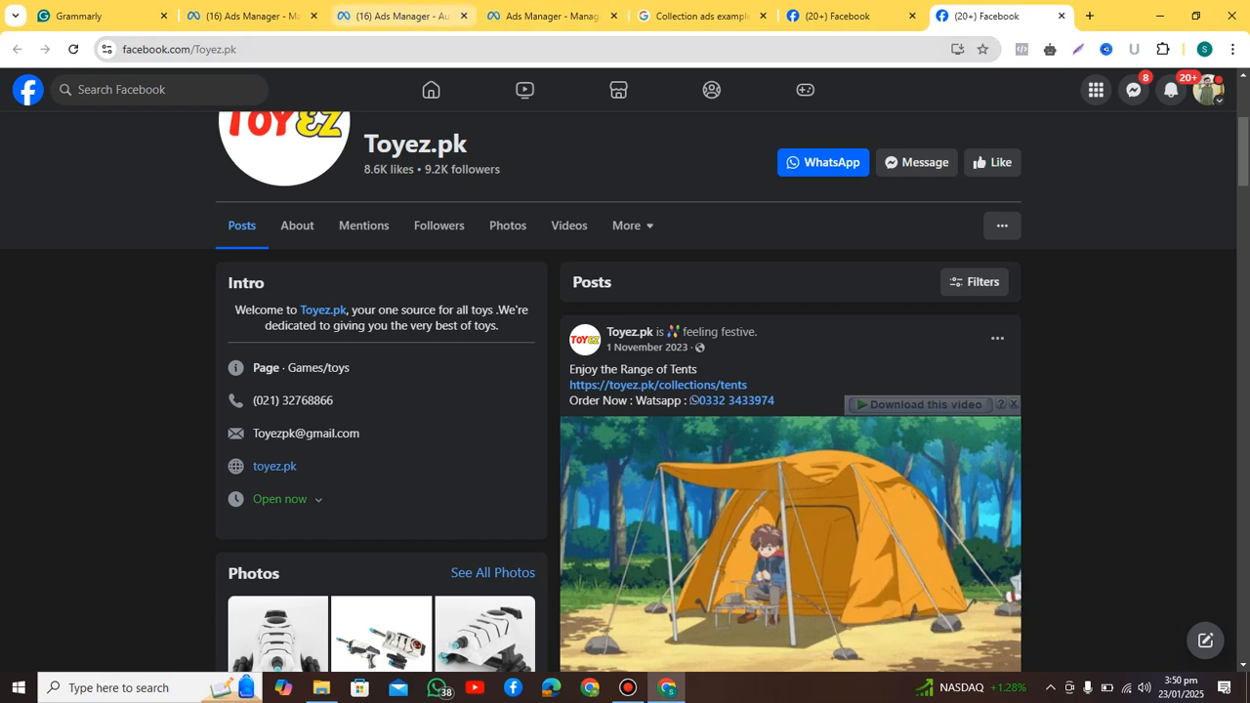
pyautogui.click(249, 16)
pyautogui.click(500, 519)
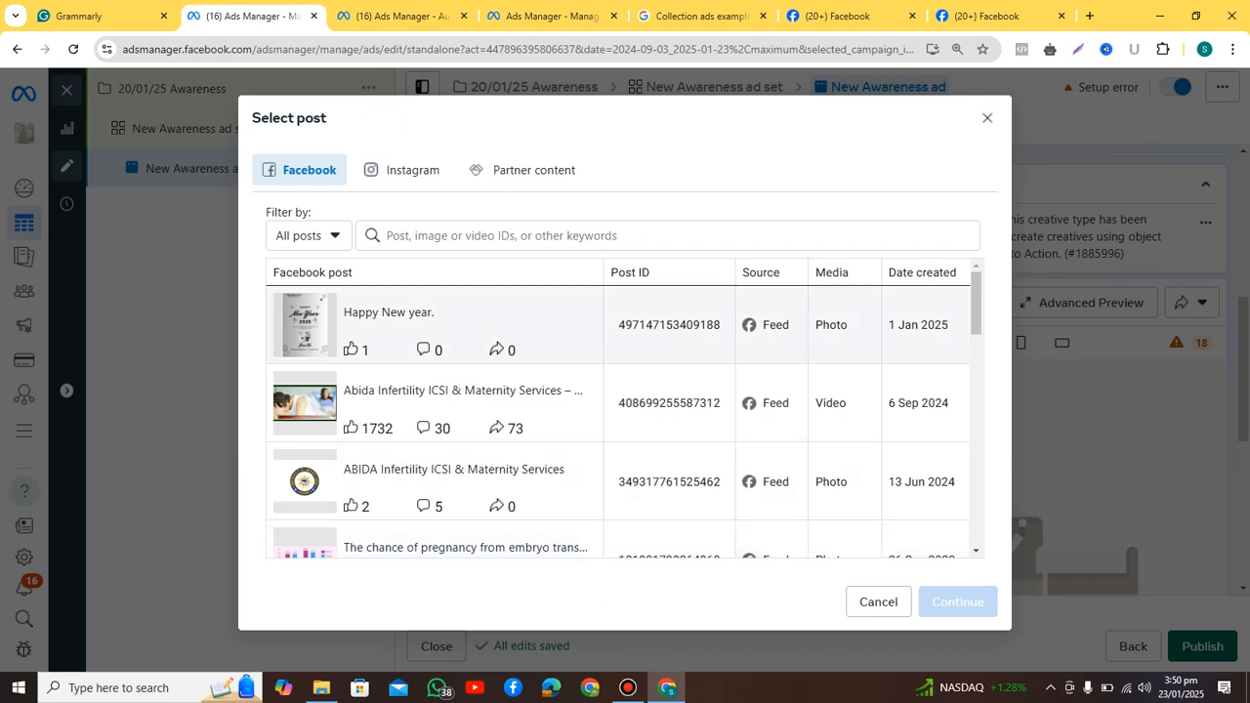
pyautogui.click(435, 325)
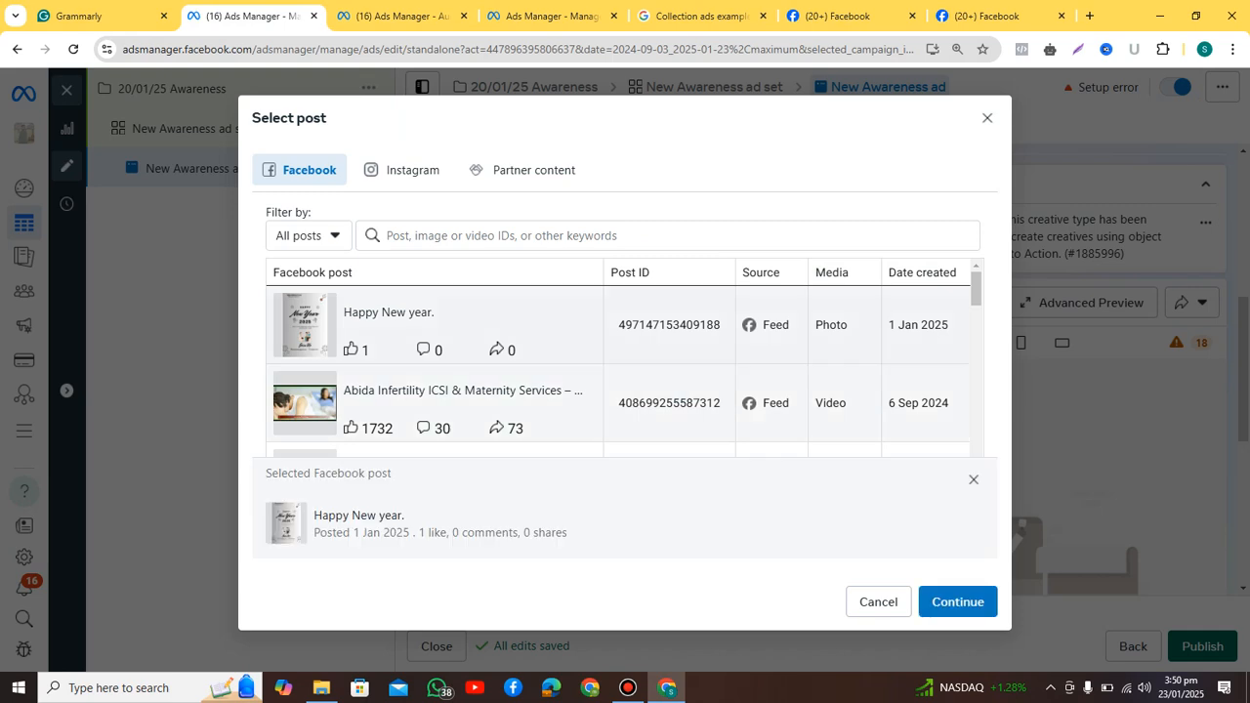
pyautogui.press('Return')
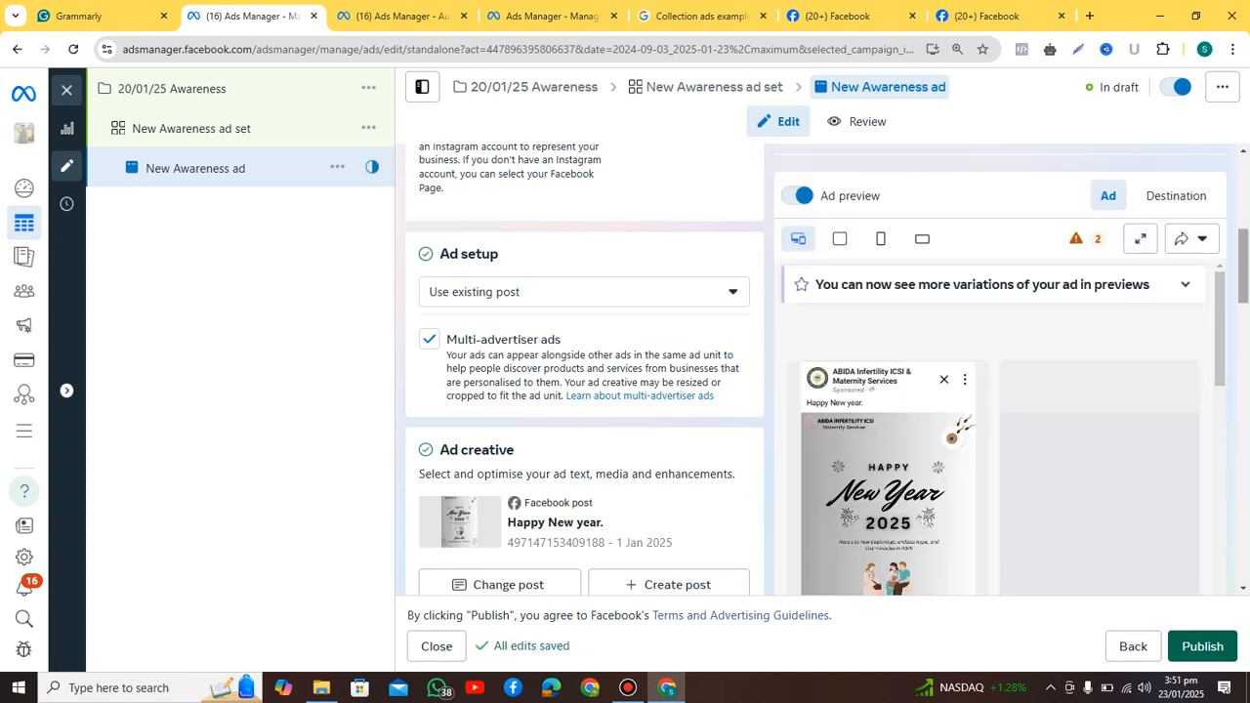
# Examine the ad preview of the selected post, compare it with the sponsored Toyez.pk carousel in the Facebook feed, and return to the ad editor.
pyautogui.scroll(-2, 584, 391)
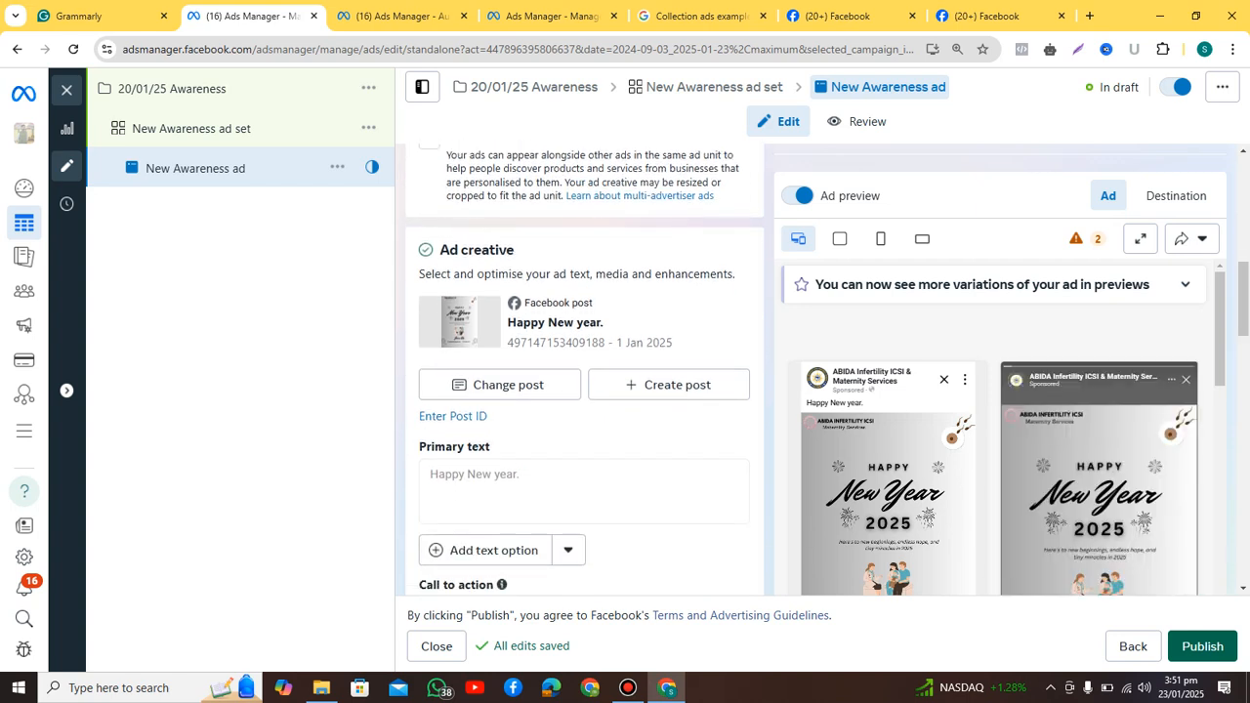
pyautogui.scroll(-1, 996, 429)
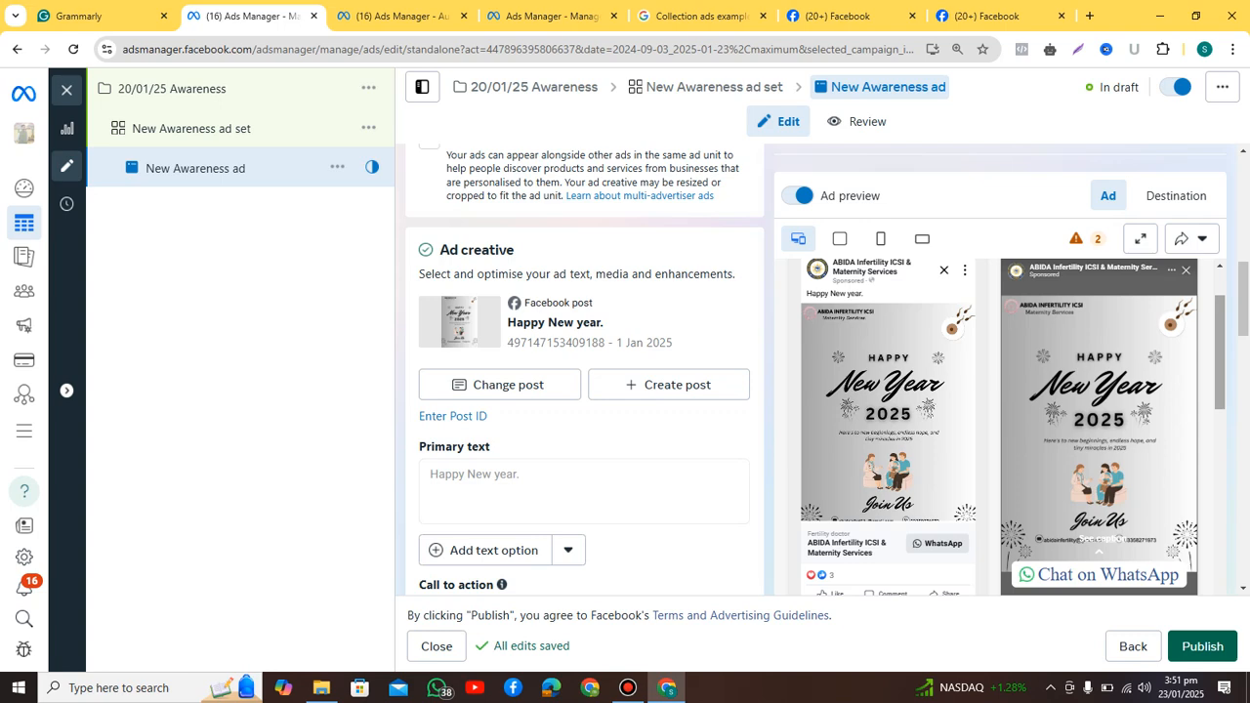
pyautogui.click(840, 15)
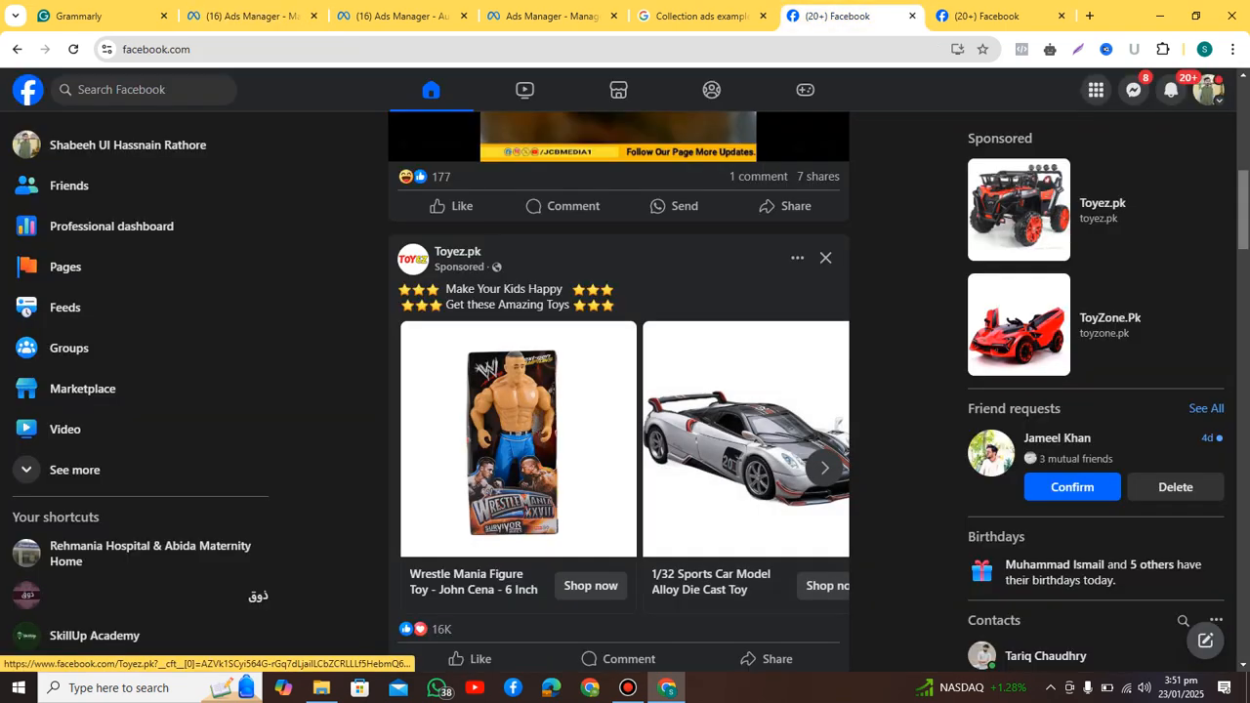
pyautogui.scroll(-1, 743, 439)
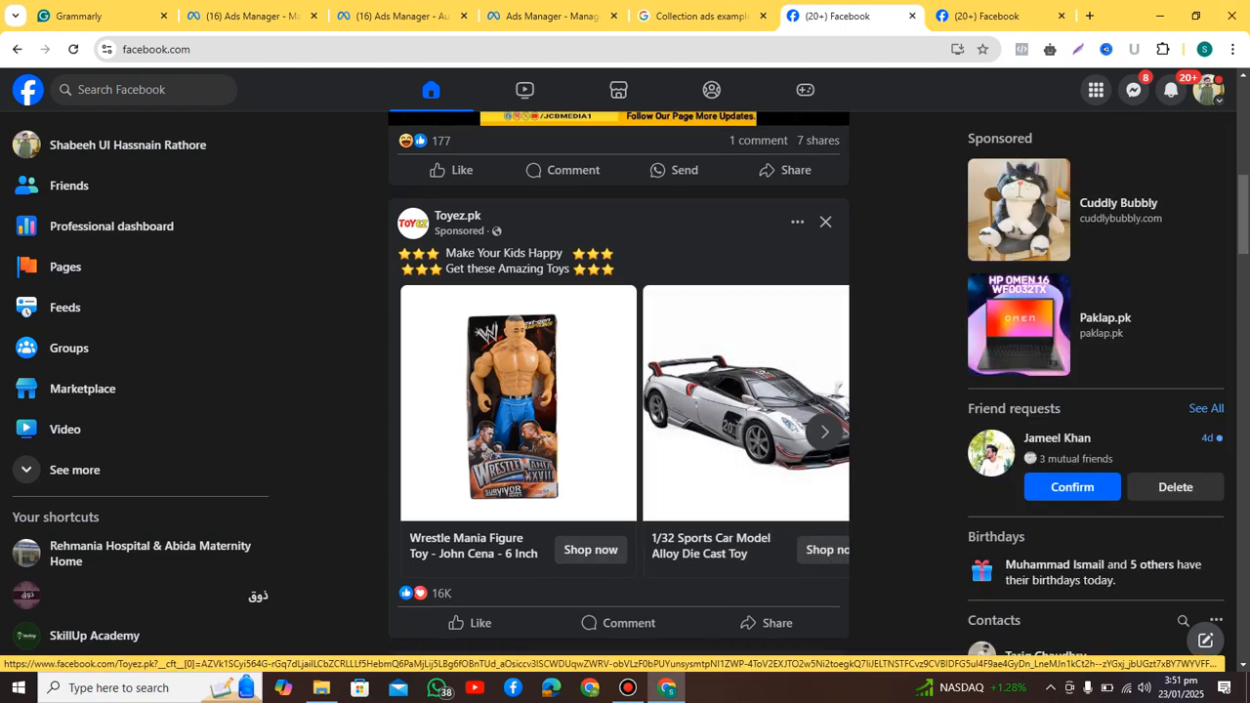
pyautogui.scroll(-1, 618, 391)
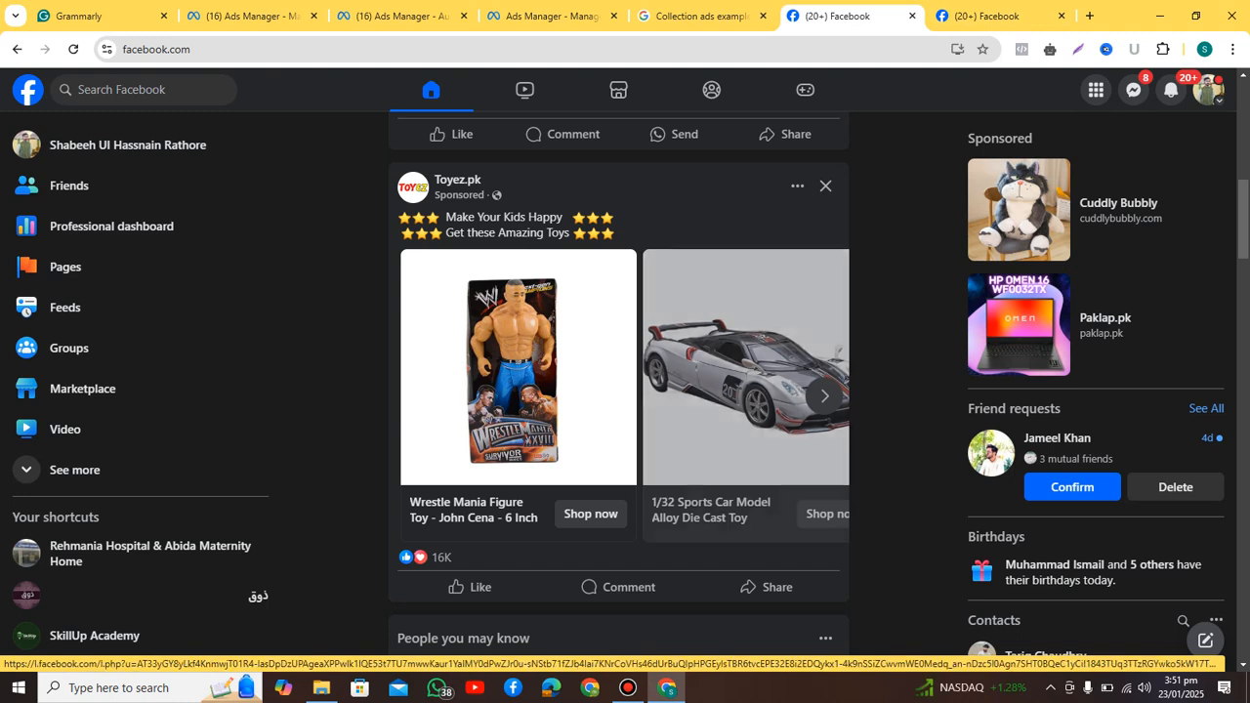
pyautogui.moveTo(996, 17)
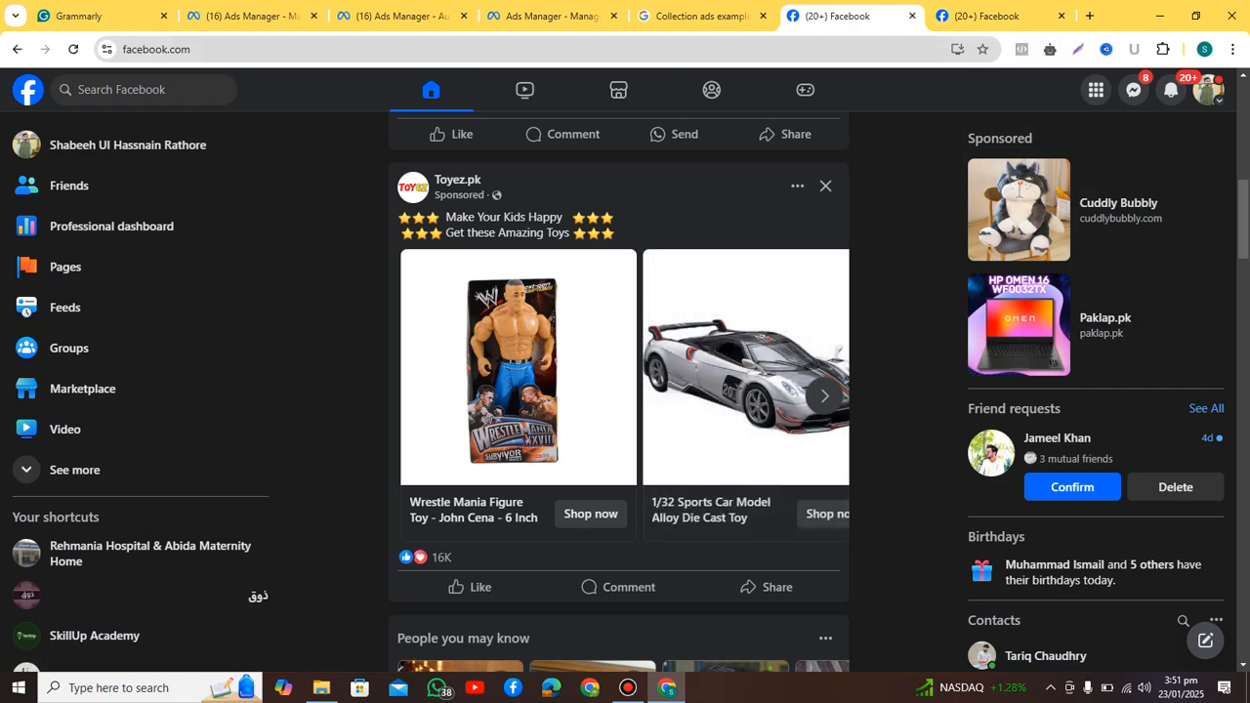
pyautogui.hotkey('ctrl', '2')
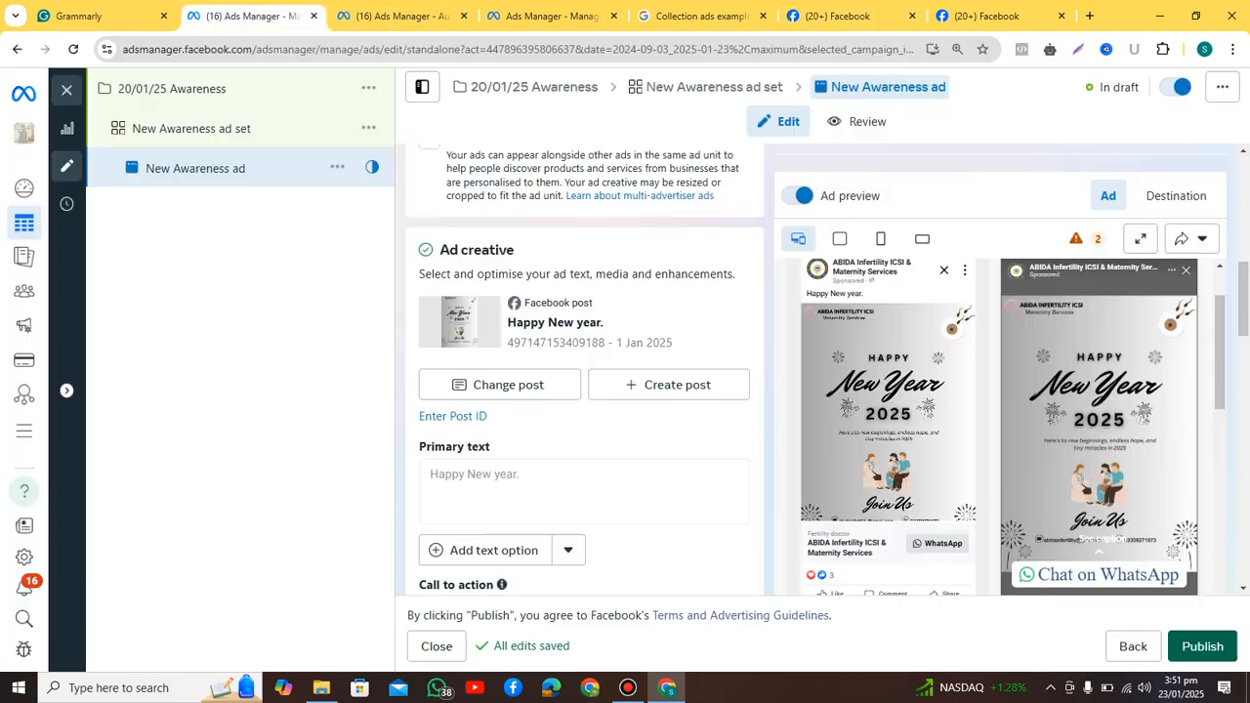
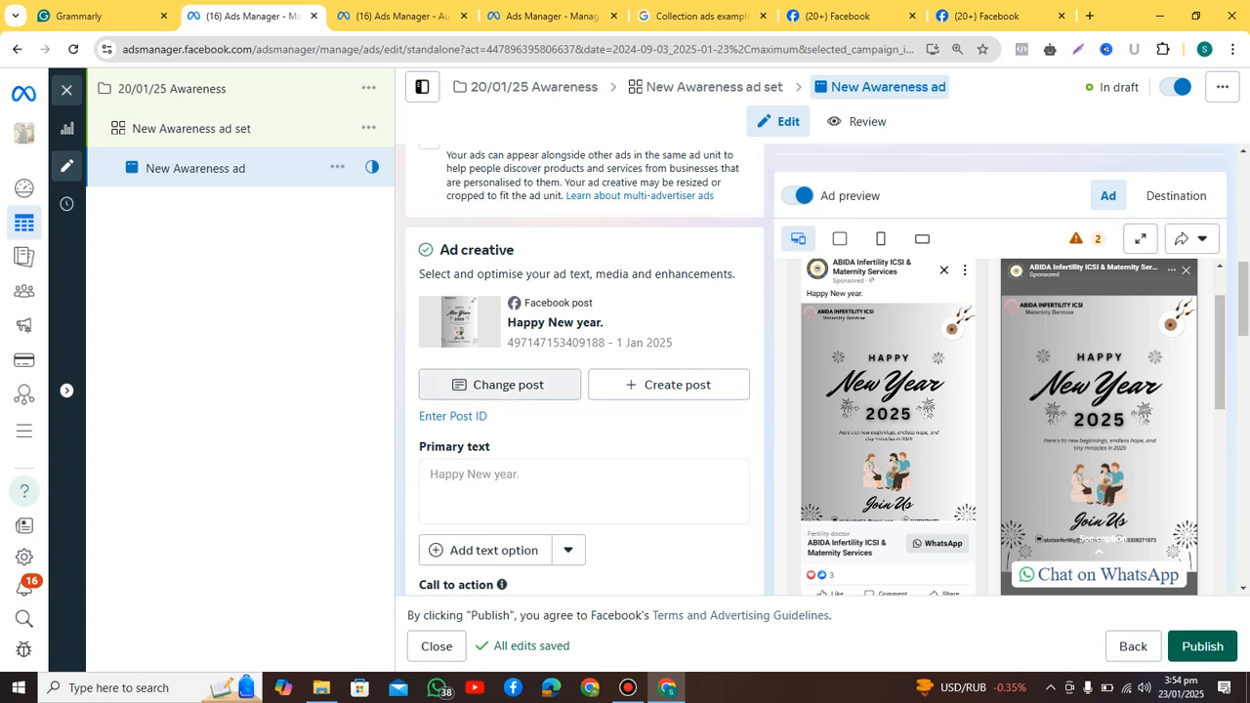
# Browse the Page's existing Facebook posts available as ad creative down to the oldest one, and close the post selection.
pyautogui.click(500, 384)
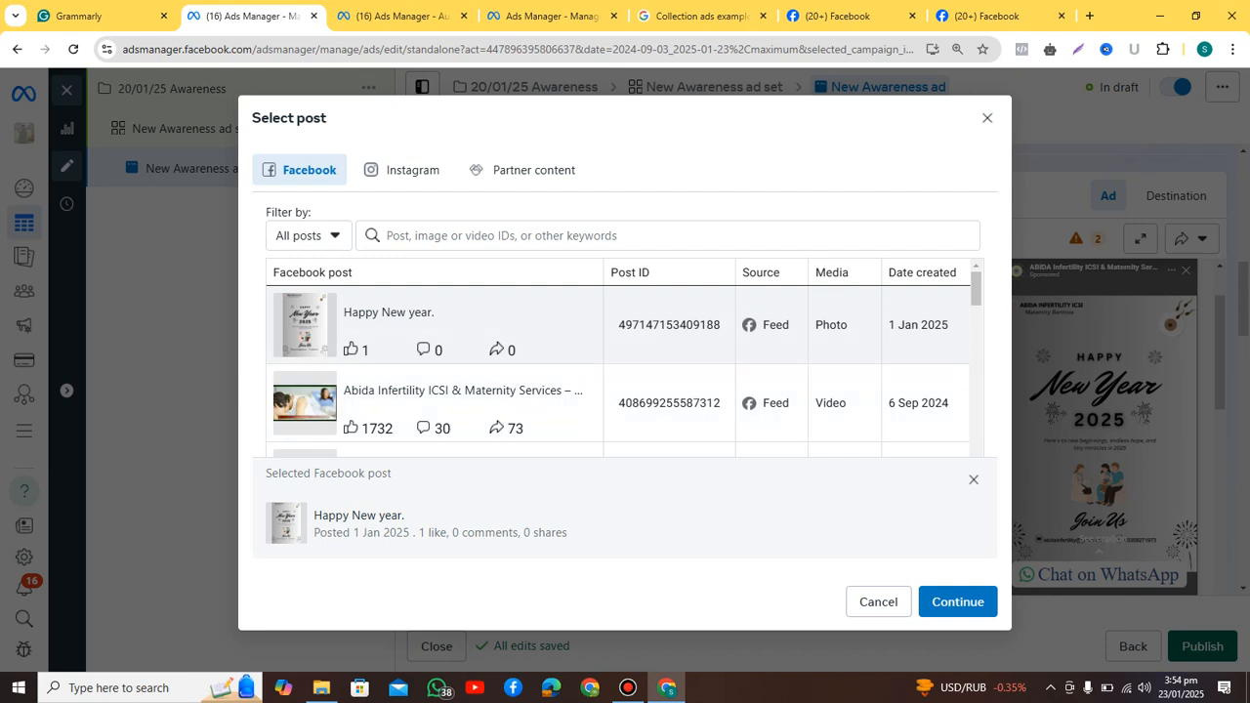
pyautogui.scroll(-6, 618, 371)
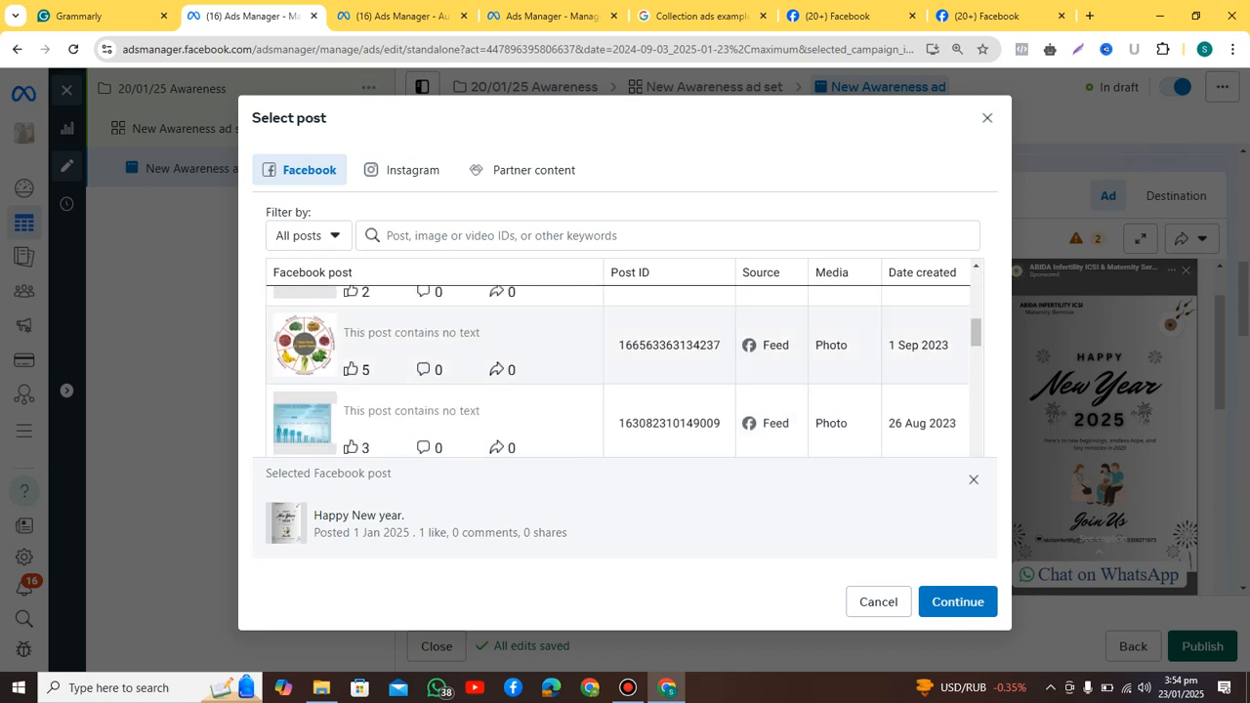
pyautogui.scroll(-4, 619, 371)
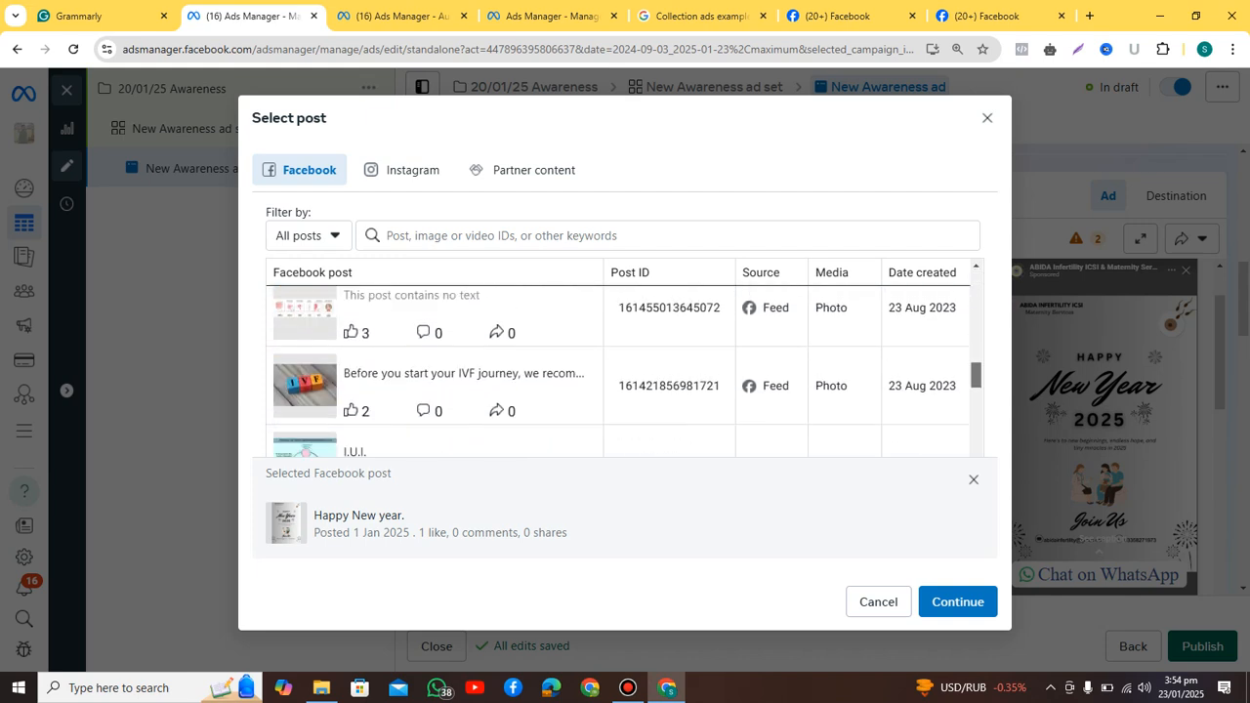
pyautogui.scroll(-4, 619, 372)
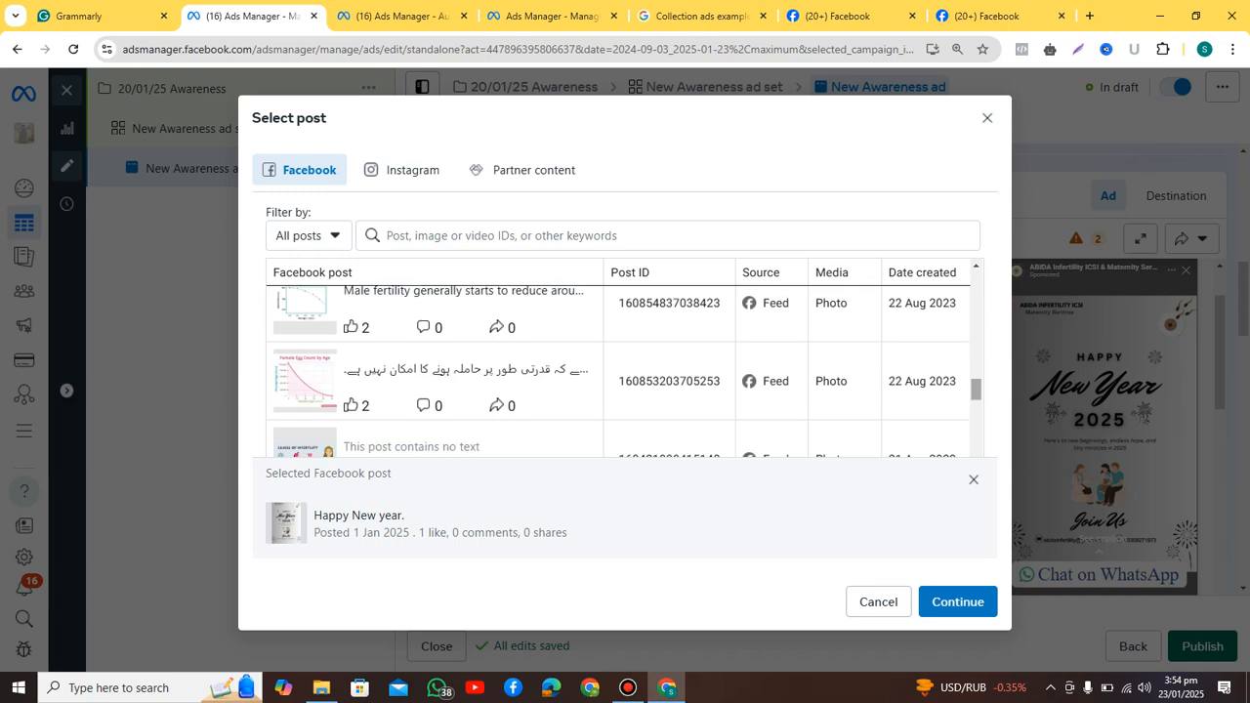
pyautogui.scroll(-5, 618, 371)
pyautogui.click(973, 480)
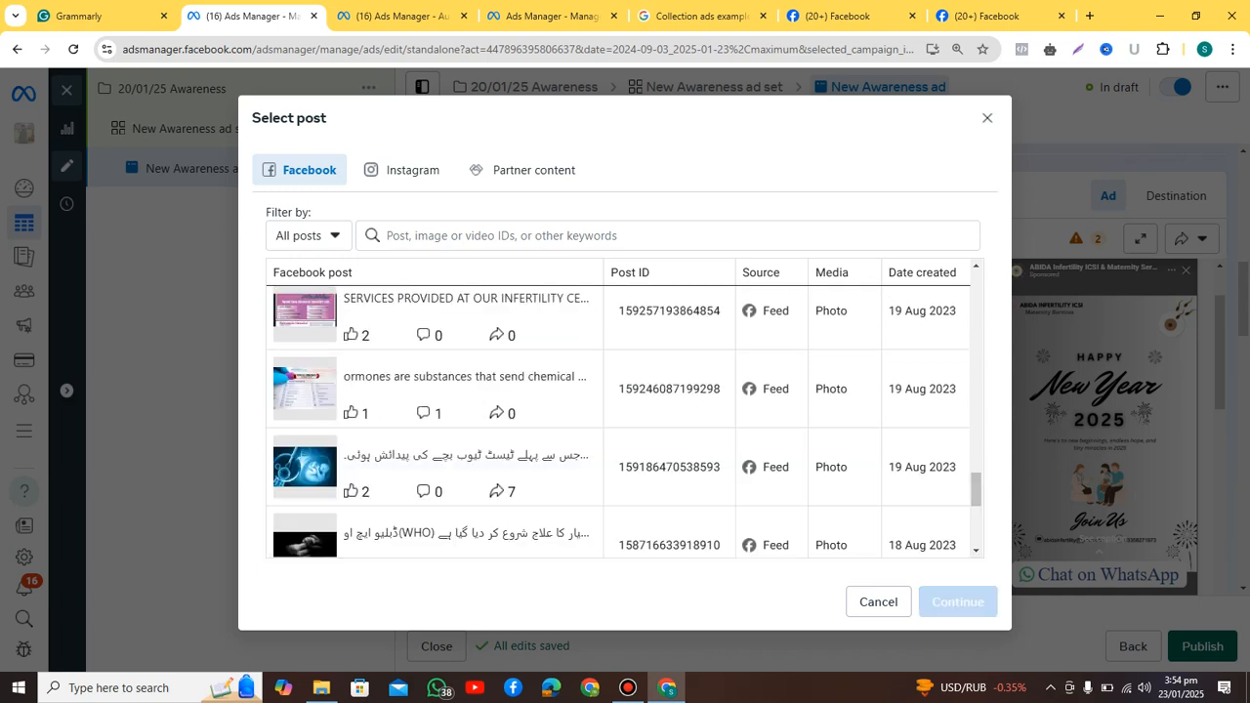
pyautogui.scroll(-5, 625, 422)
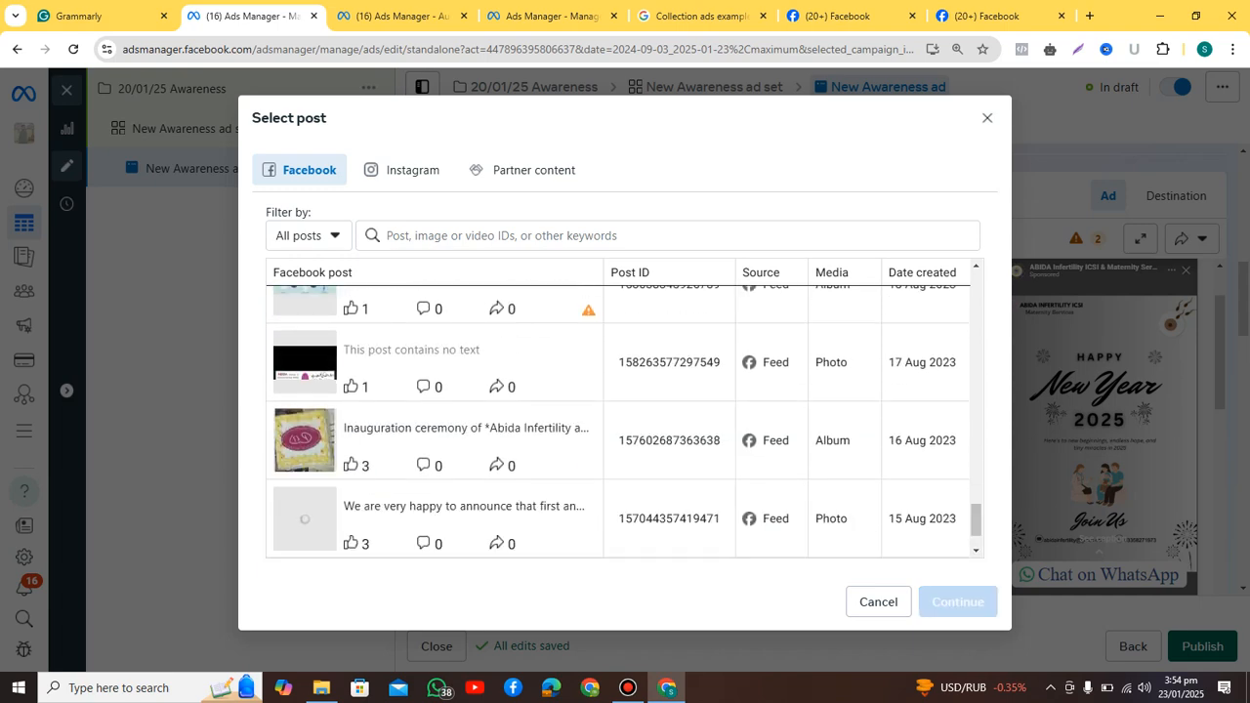
pyautogui.scroll(-2, 619, 420)
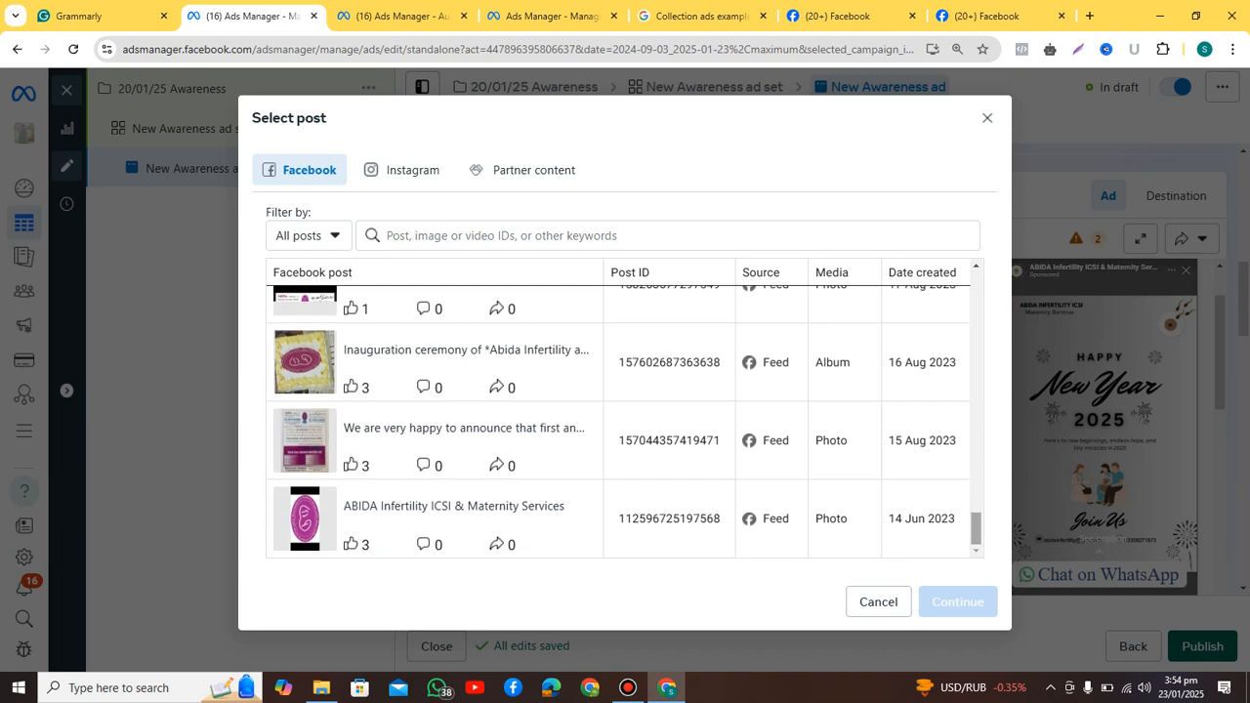
pyautogui.click(988, 117)
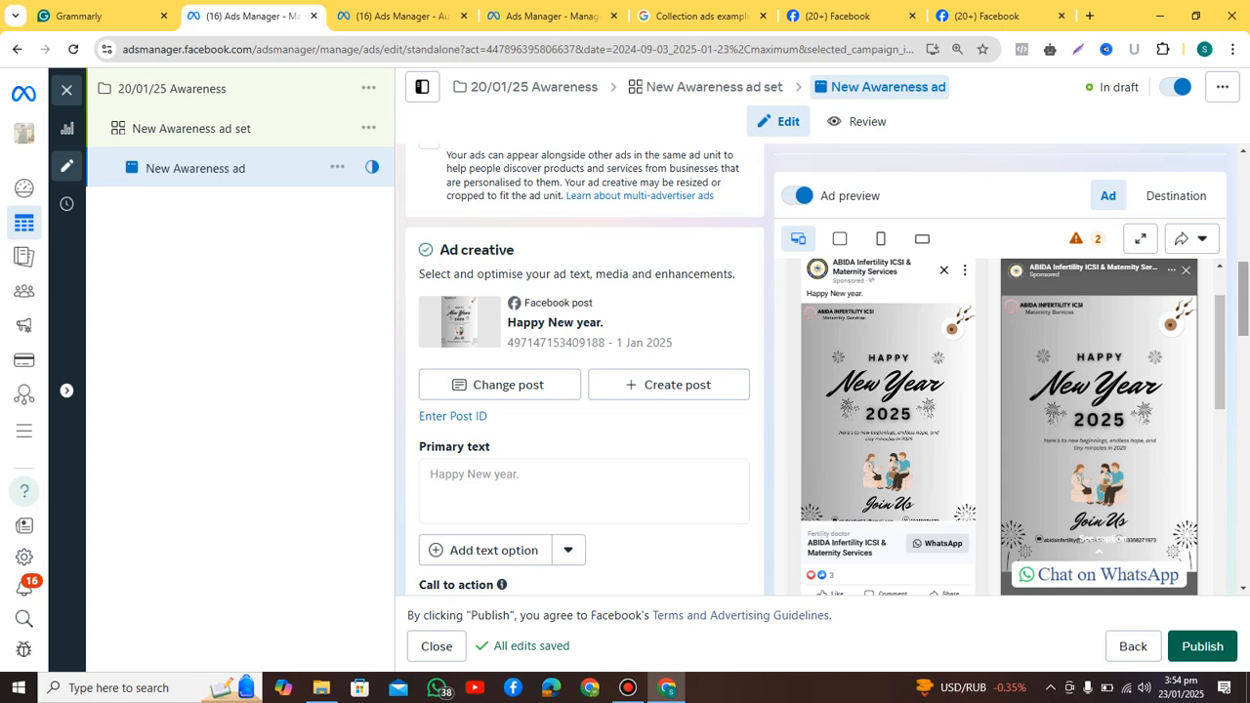
# Review the ad's call to action and Advantage+ creative settings, and set the message template to Start conversations.
pyautogui.scroll(-4, 584, 371)
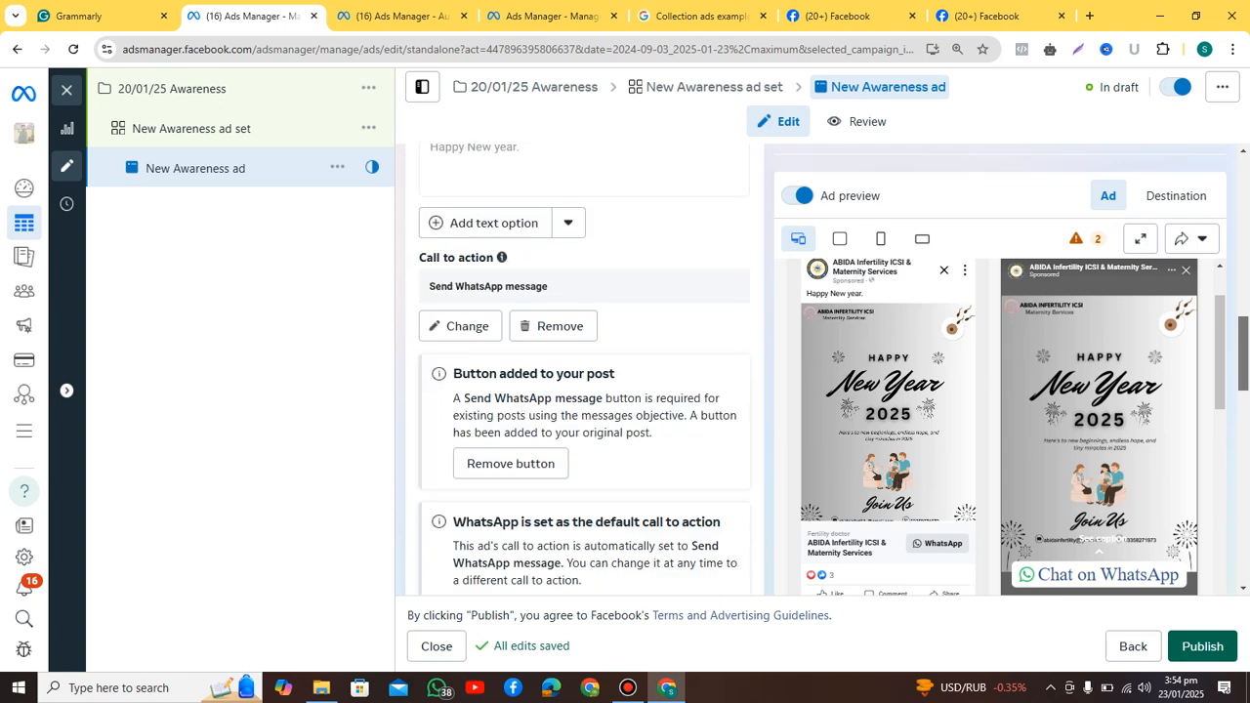
pyautogui.scroll(-3, 584, 371)
pyautogui.scroll(3, 584, 371)
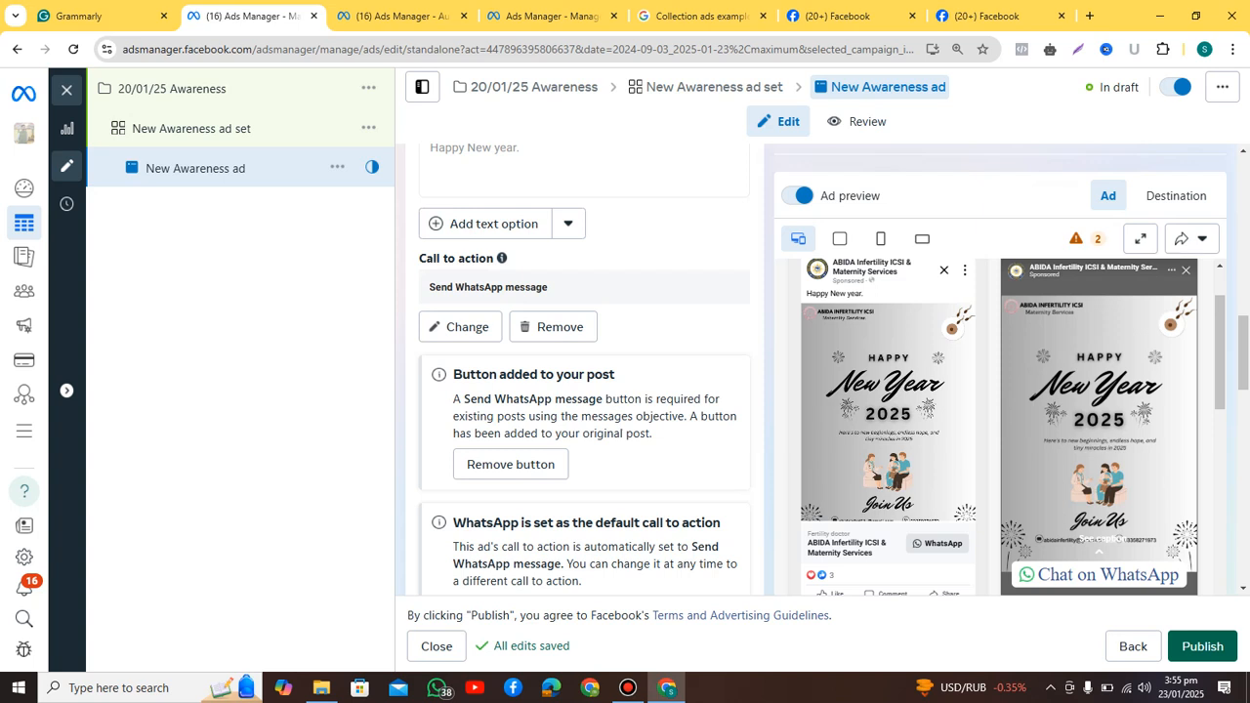
pyautogui.scroll(-3, 584, 371)
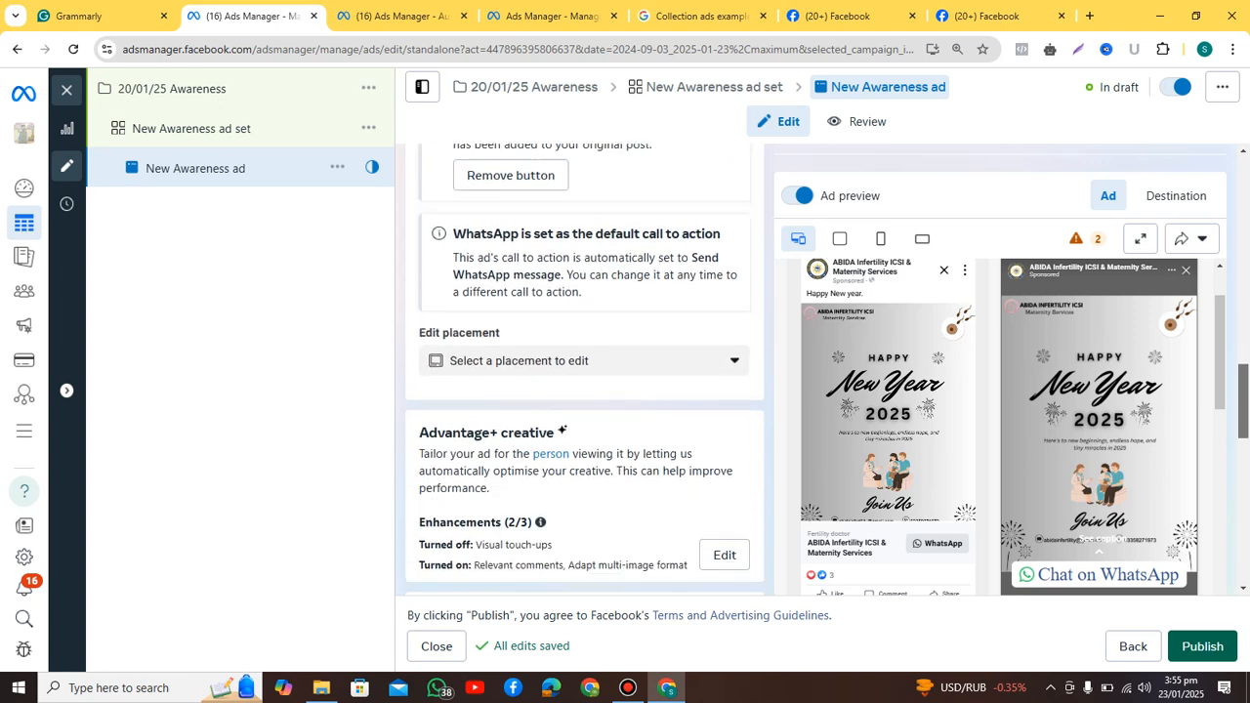
pyautogui.scroll(-2, 585, 372)
pyautogui.scroll(-2, 584, 371)
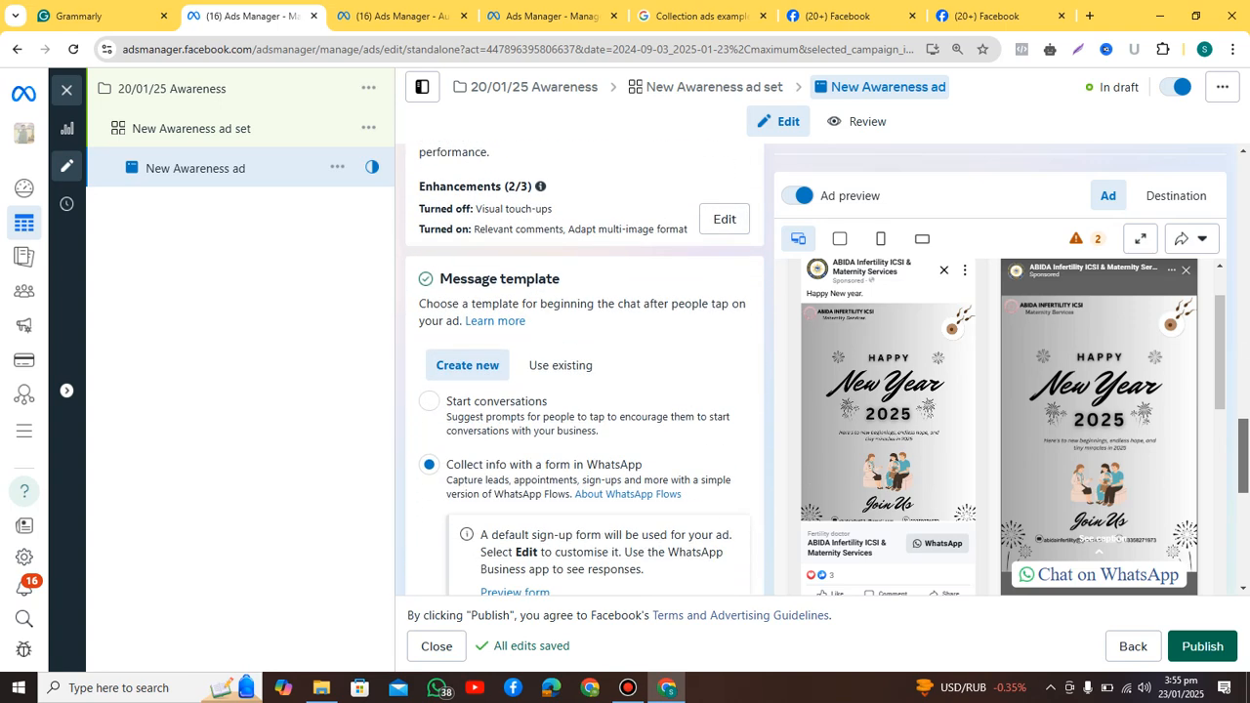
pyautogui.scroll(-1, 584, 371)
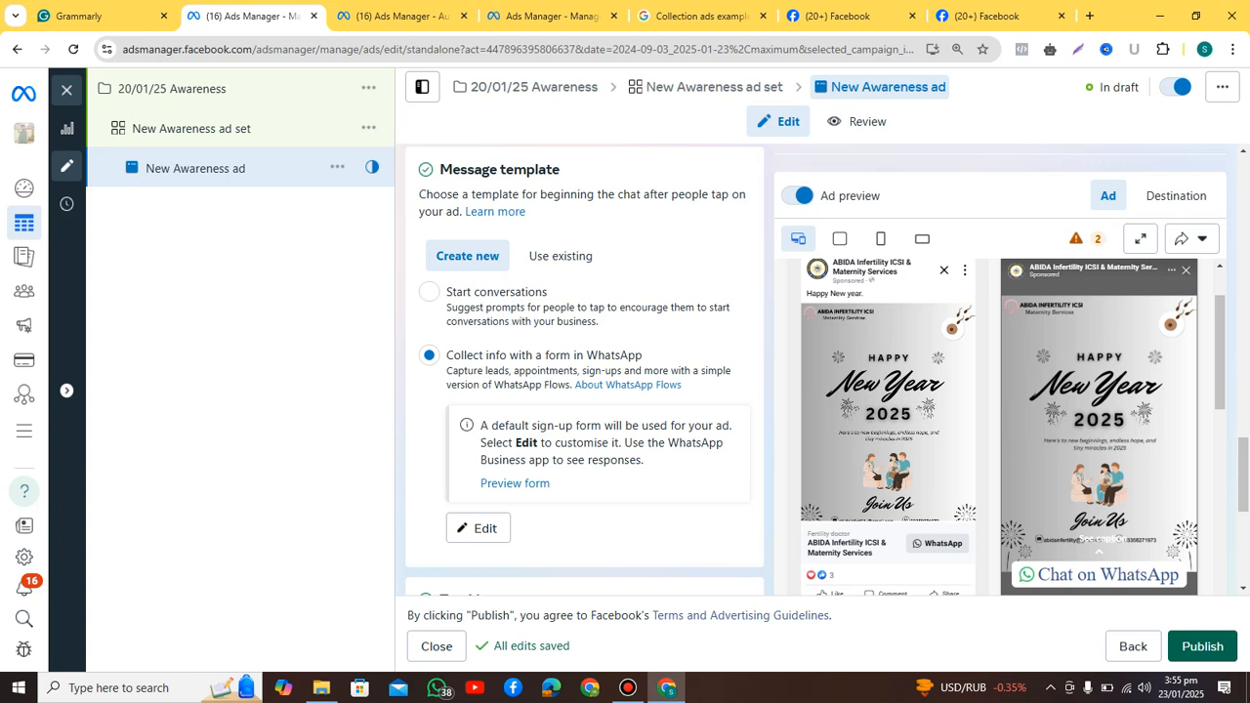
pyautogui.click(429, 291)
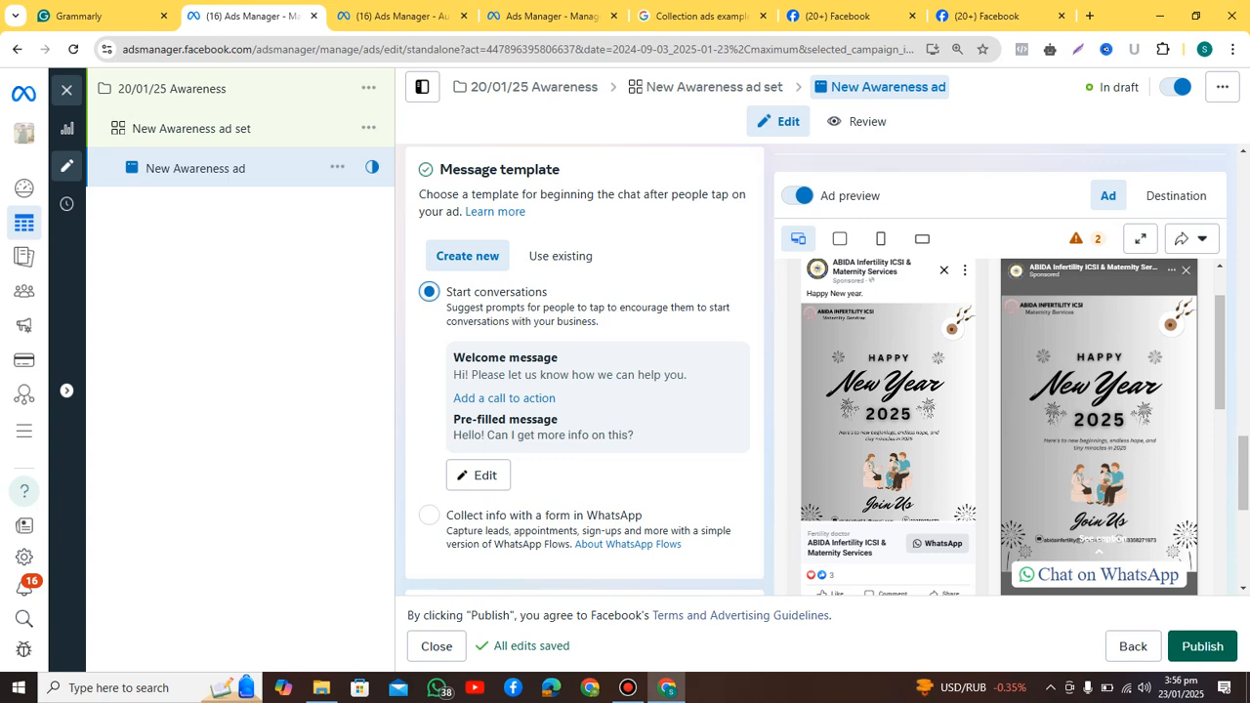
# Examine the ad's Tracking options and URL parameters, and return to the message template.
pyautogui.scroll(-3, 584, 372)
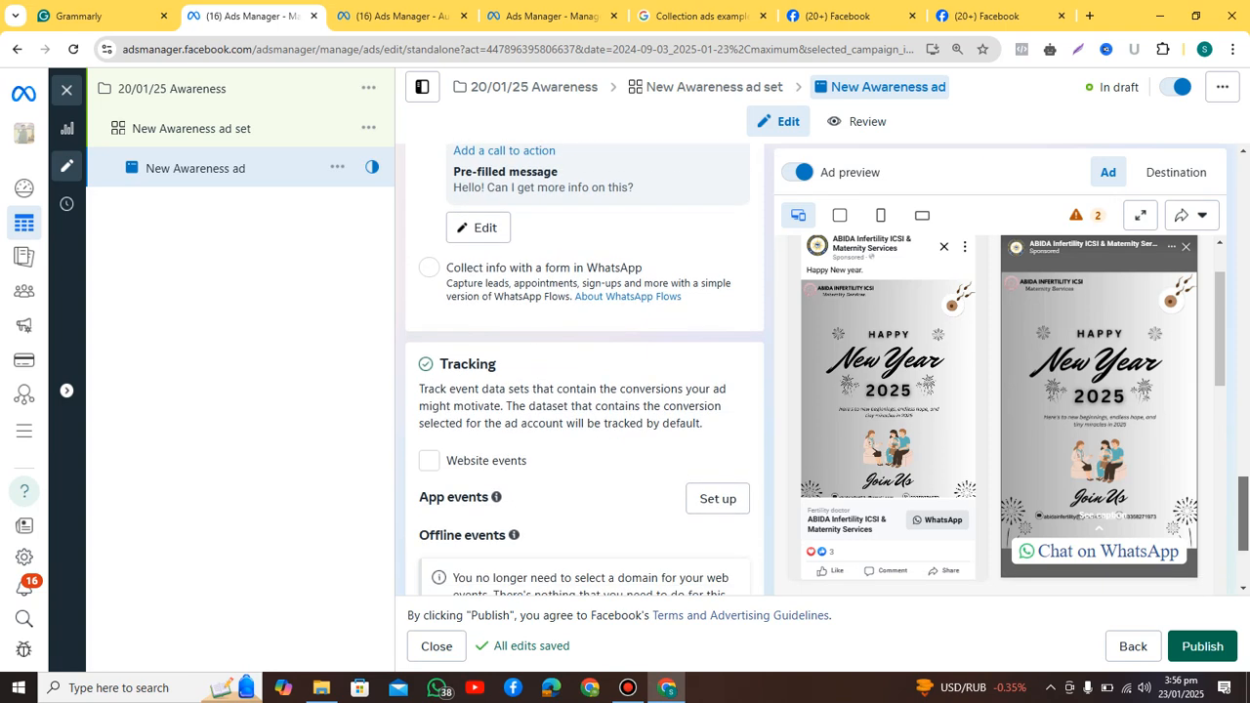
pyautogui.scroll(-2, 584, 371)
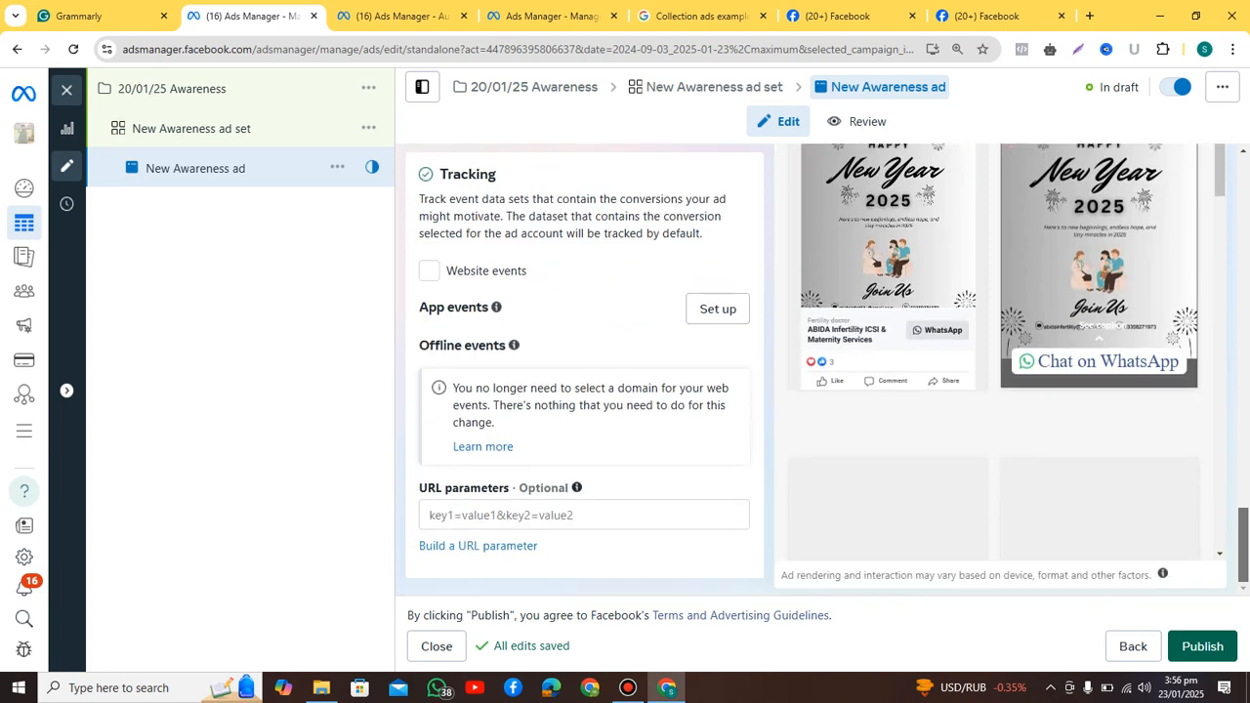
pyautogui.scroll(5, 584, 371)
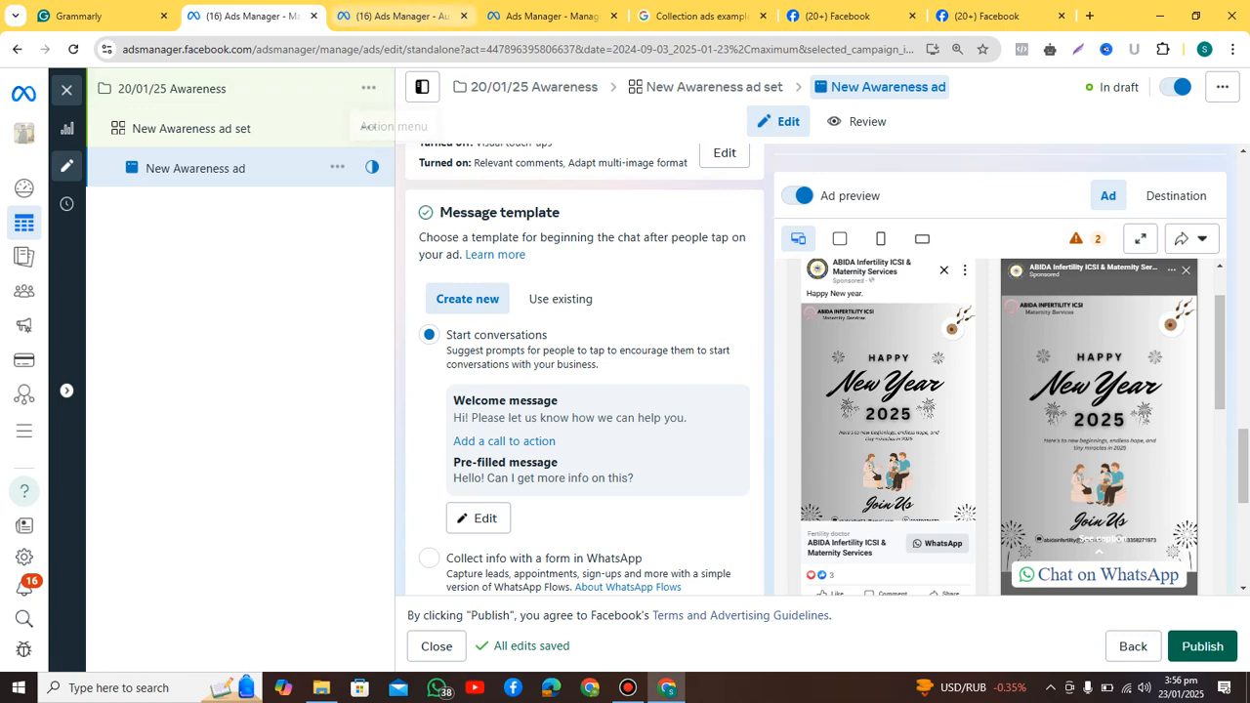
# Open the New Sales campaign draft for editing in the other Ads Manager tab, and return to the awareness ad.
pyautogui.click(430, 16)
pyautogui.click(551, 16)
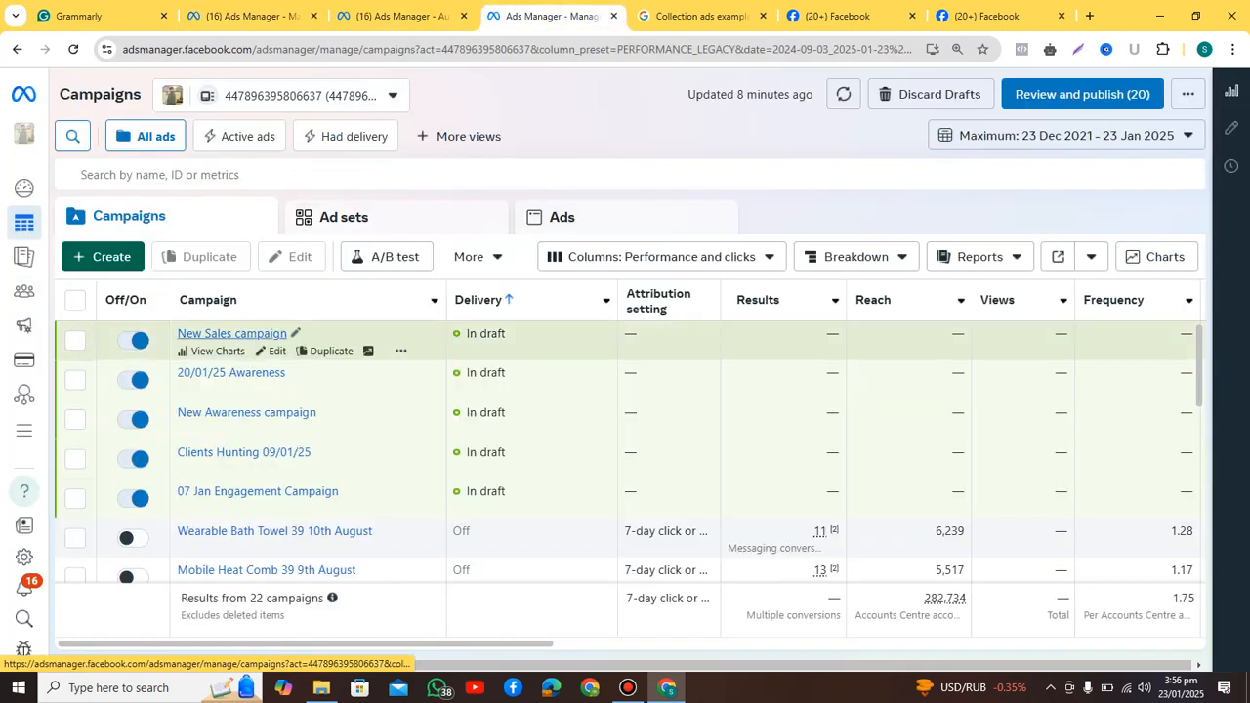
pyautogui.click(274, 351)
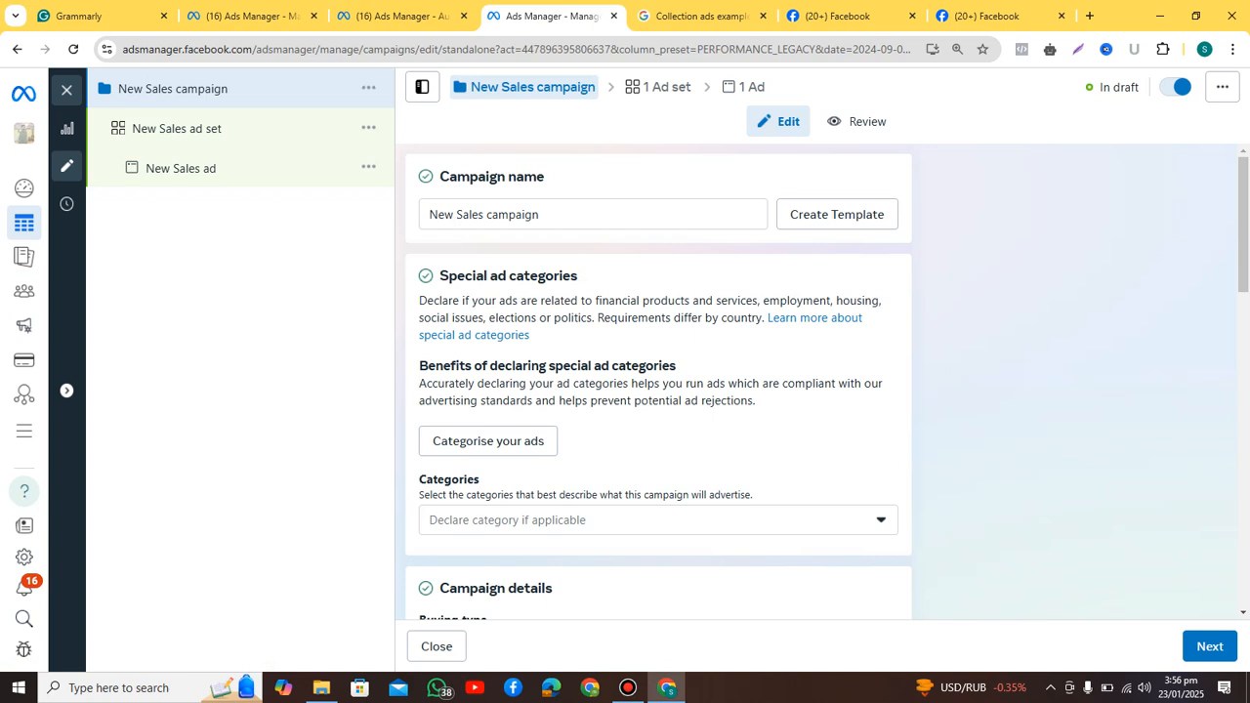
pyautogui.click(249, 16)
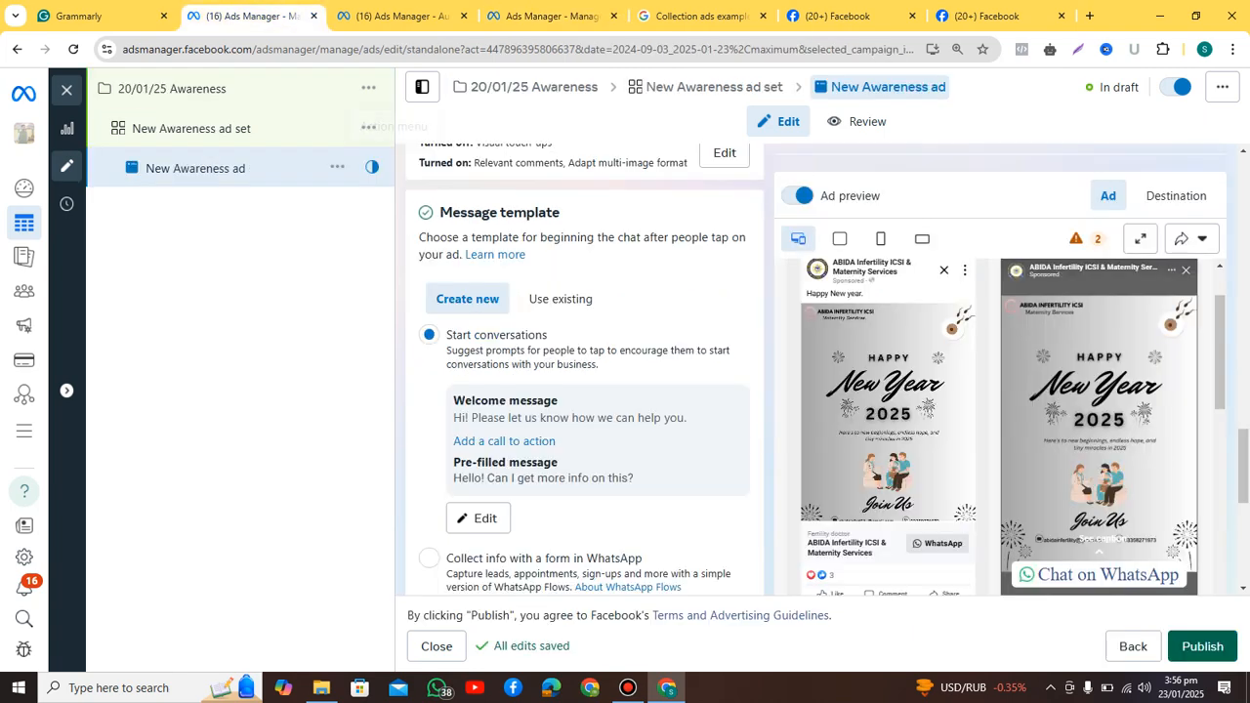
# Open the New Awareness ad set and review its available performance goals without changing the selection.
pyautogui.hotkey('ctrl', 'a')
pyautogui.scroll(5, 585, 368)
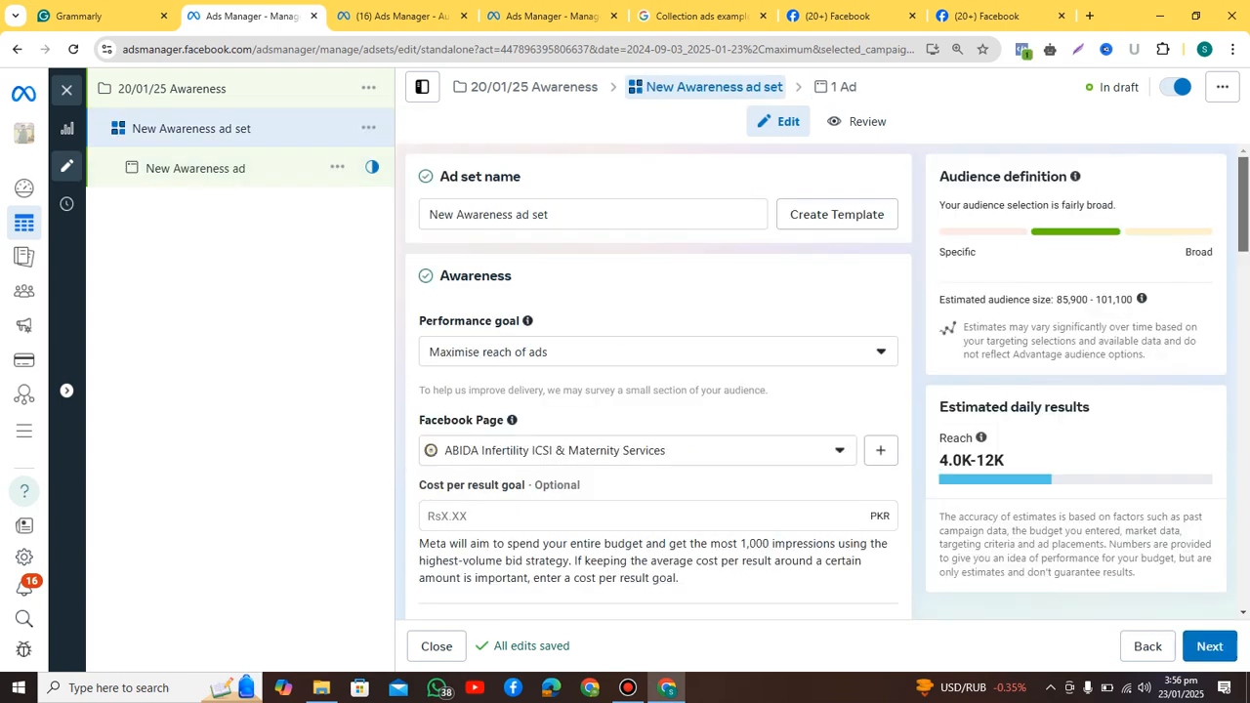
pyautogui.scroll(-1, 828, 381)
pyautogui.scroll(-1, 829, 380)
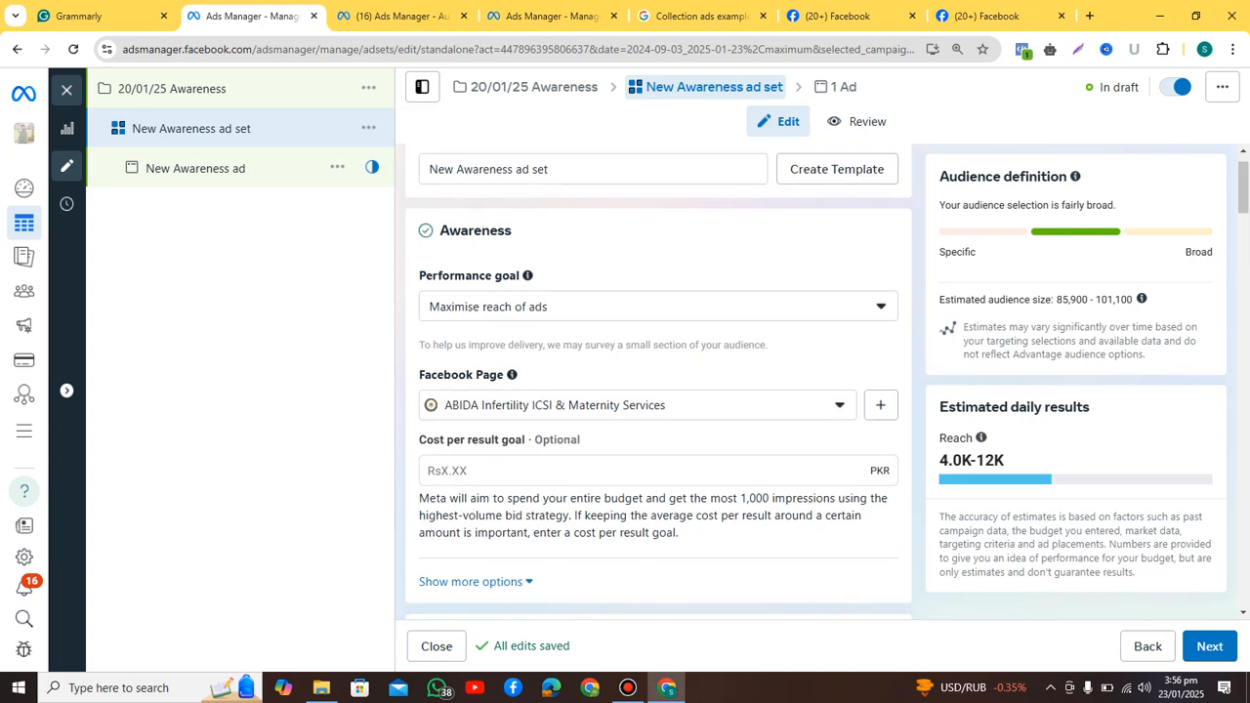
pyautogui.click(657, 306)
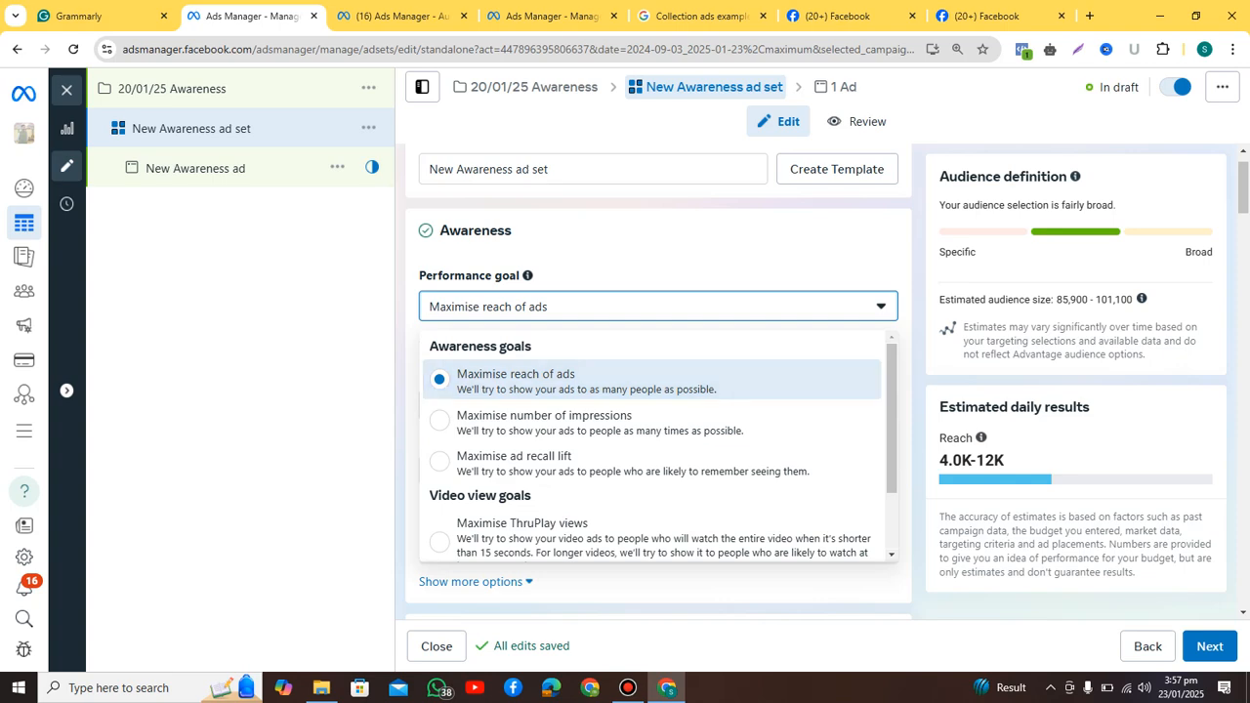
pyautogui.press('Escape')
# Switch to the New Sales ad set in the other Ads Manager tab and set its conversion location to Website.
pyautogui.hotkey('ctrl', '3')
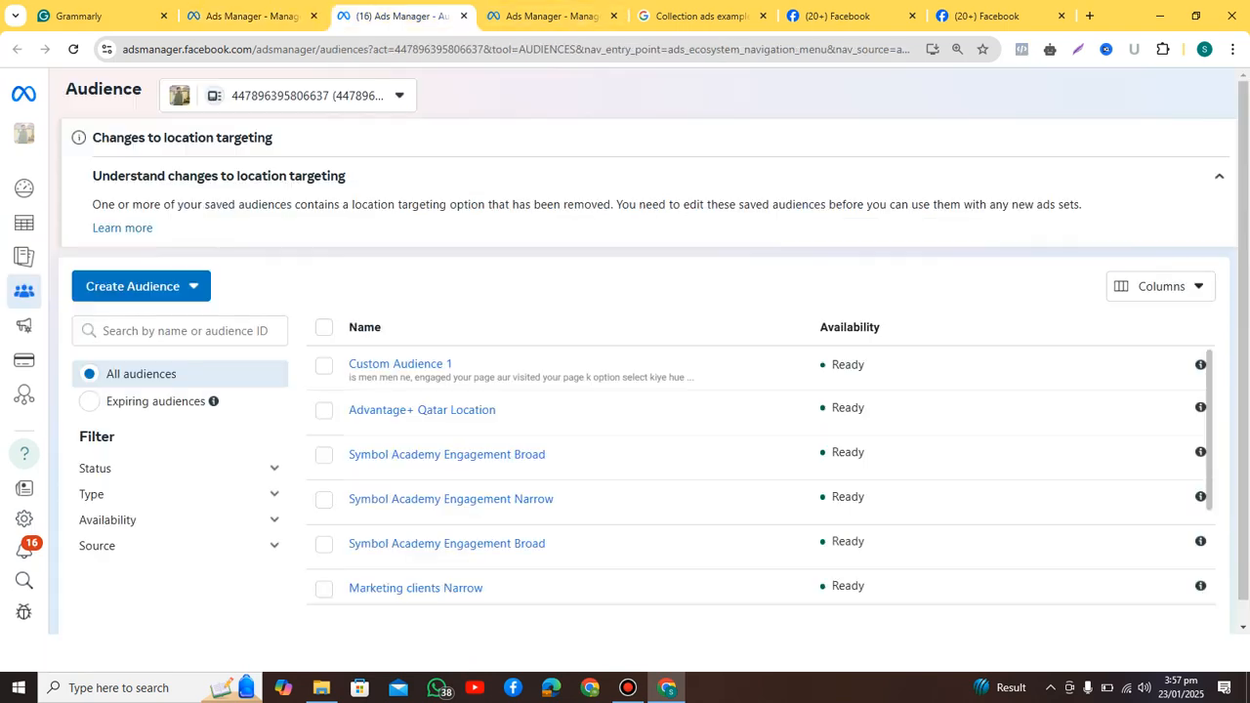
pyautogui.hotkey('ctrl', '4')
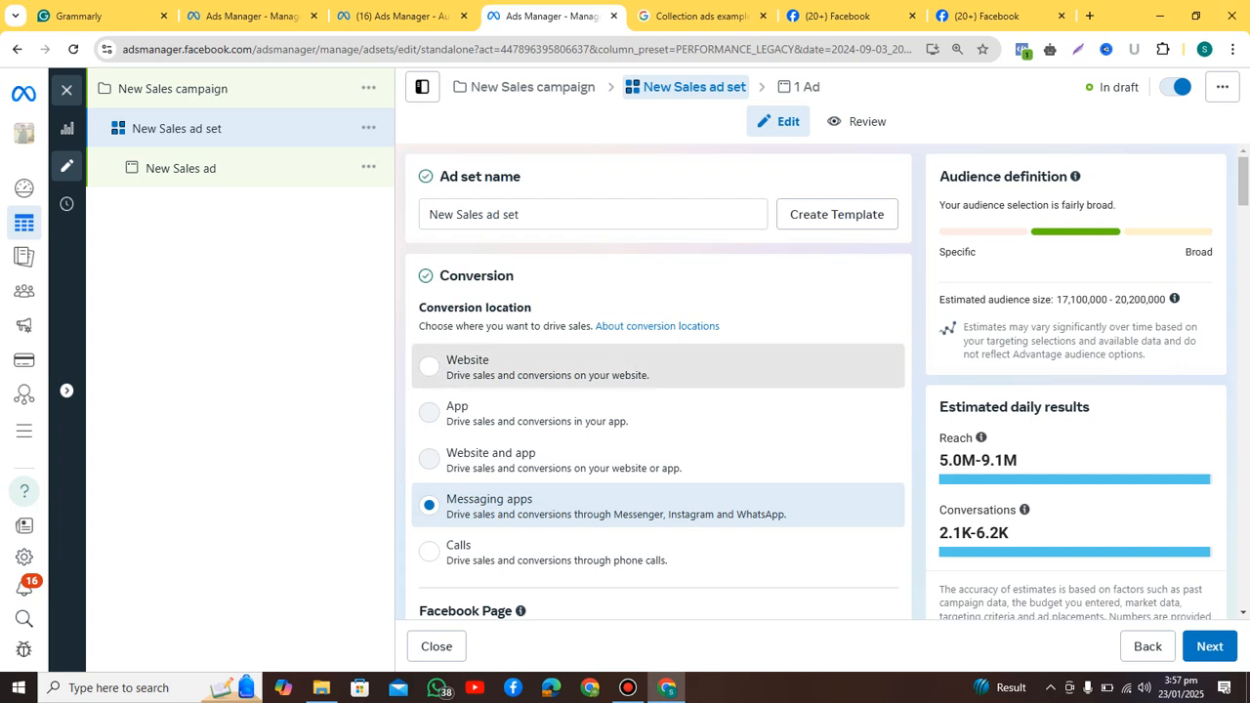
pyautogui.click(429, 365)
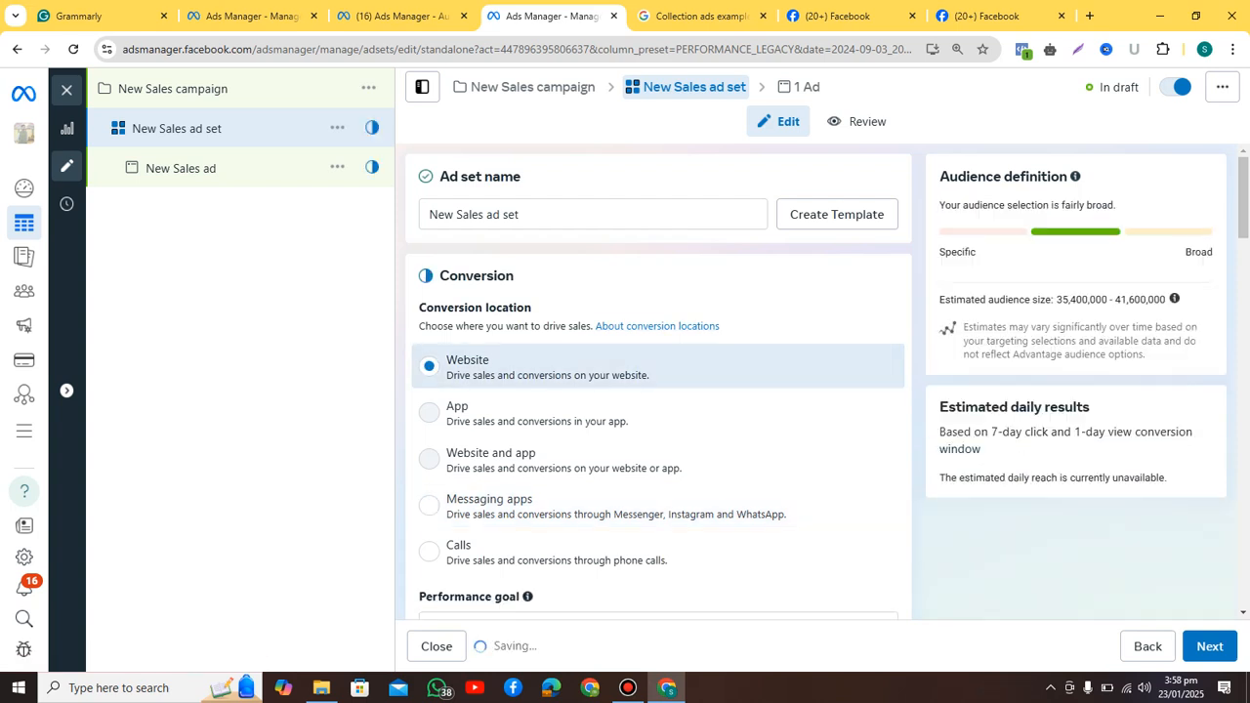
# Choose Purchase as the conversion event for the New Sales ad set.
pyautogui.scroll(-4, 657, 391)
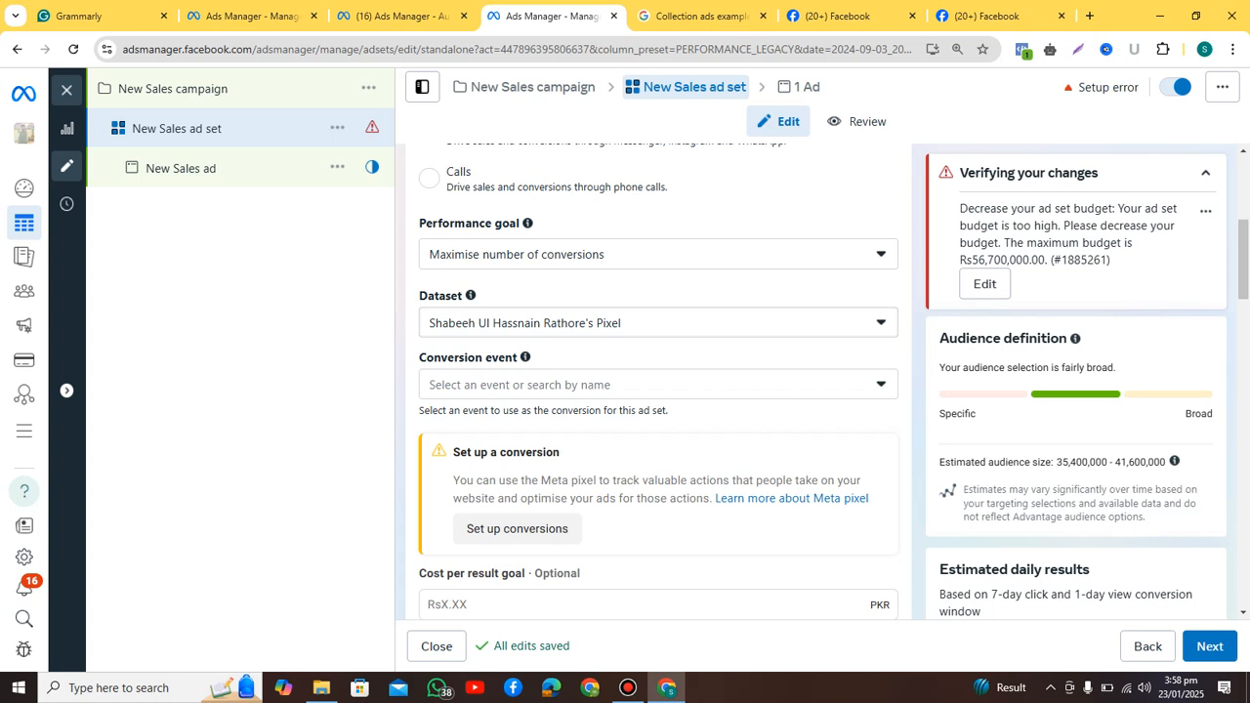
pyautogui.click(658, 384)
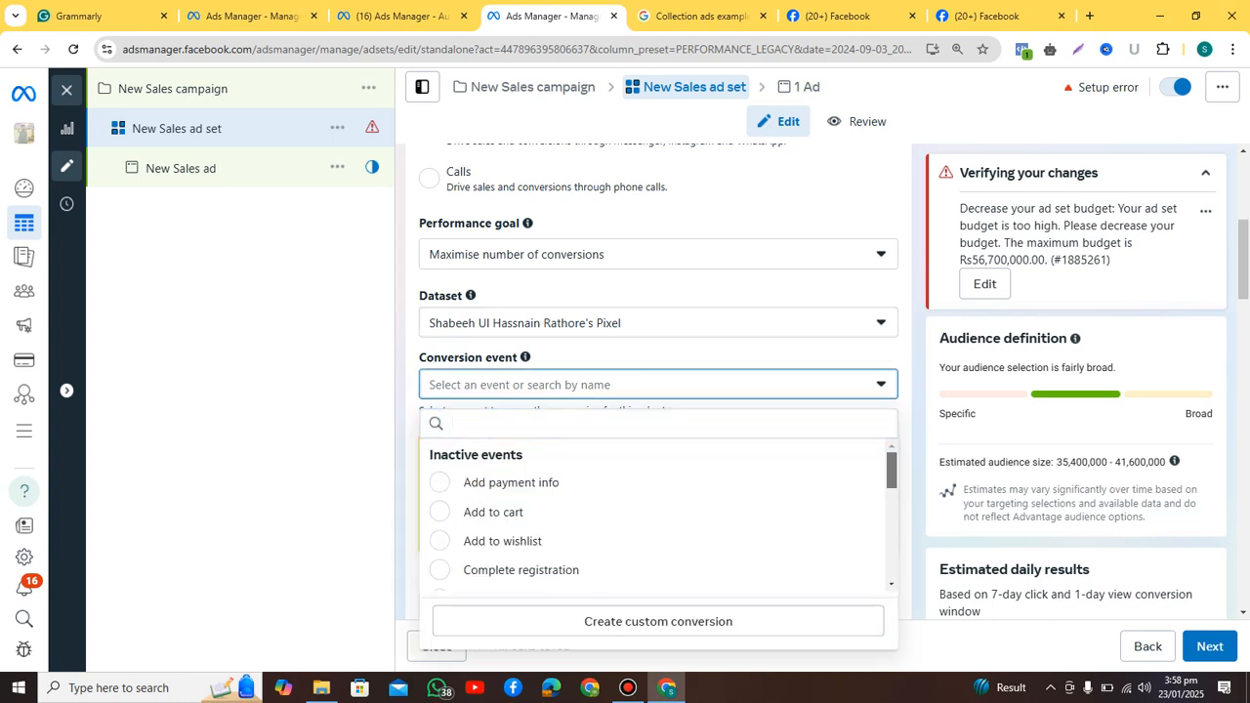
pyautogui.scroll(-1, 659, 513)
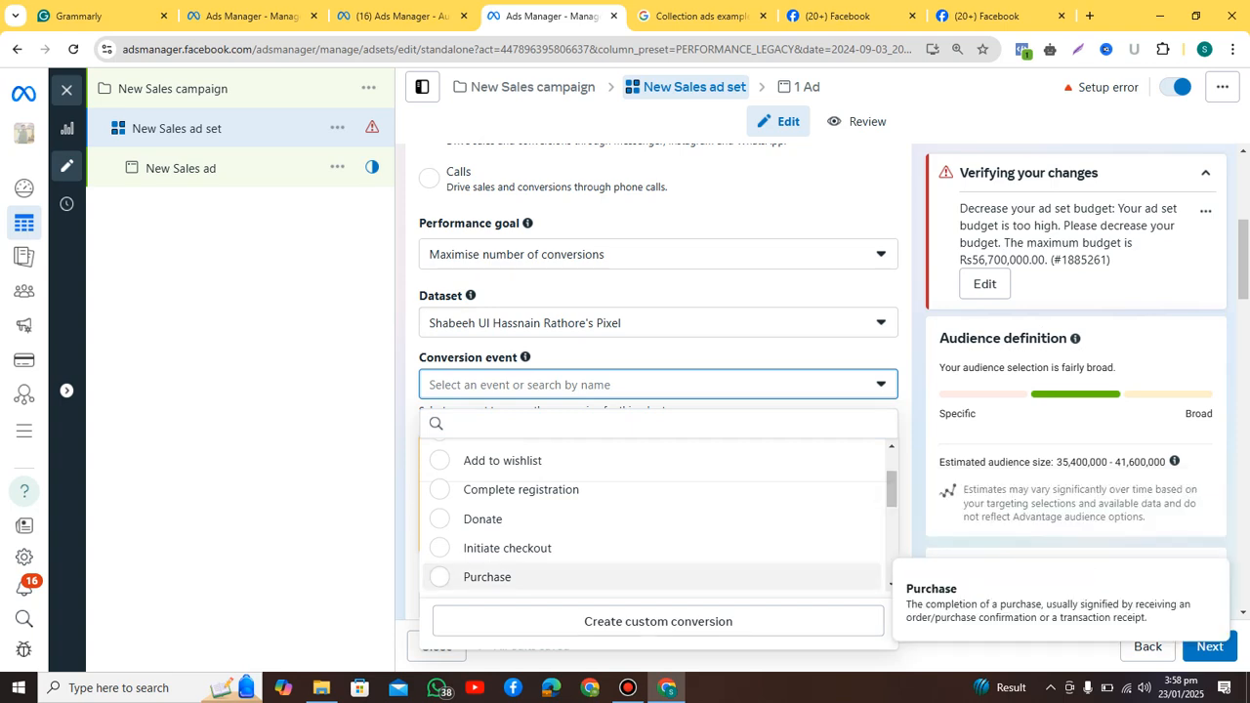
pyautogui.click(487, 577)
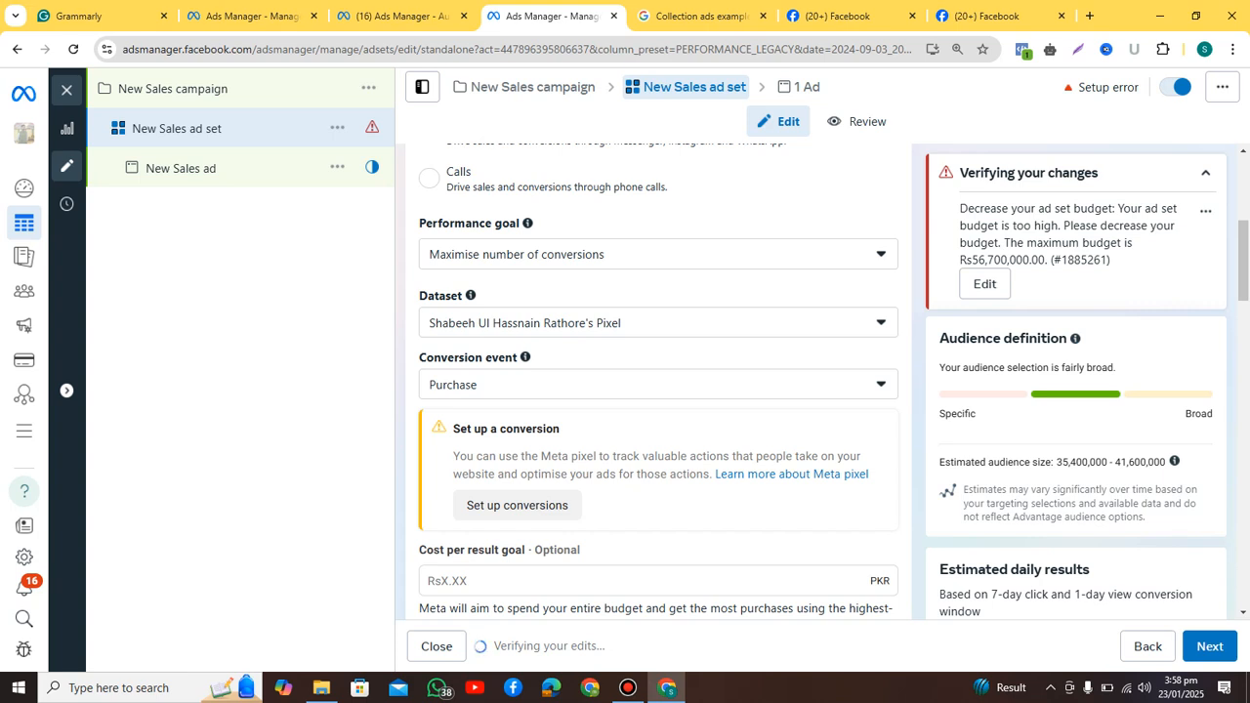
# Set the New Sales ad set's daily budget to Rs1,000.
pyautogui.scroll(-1, 659, 381)
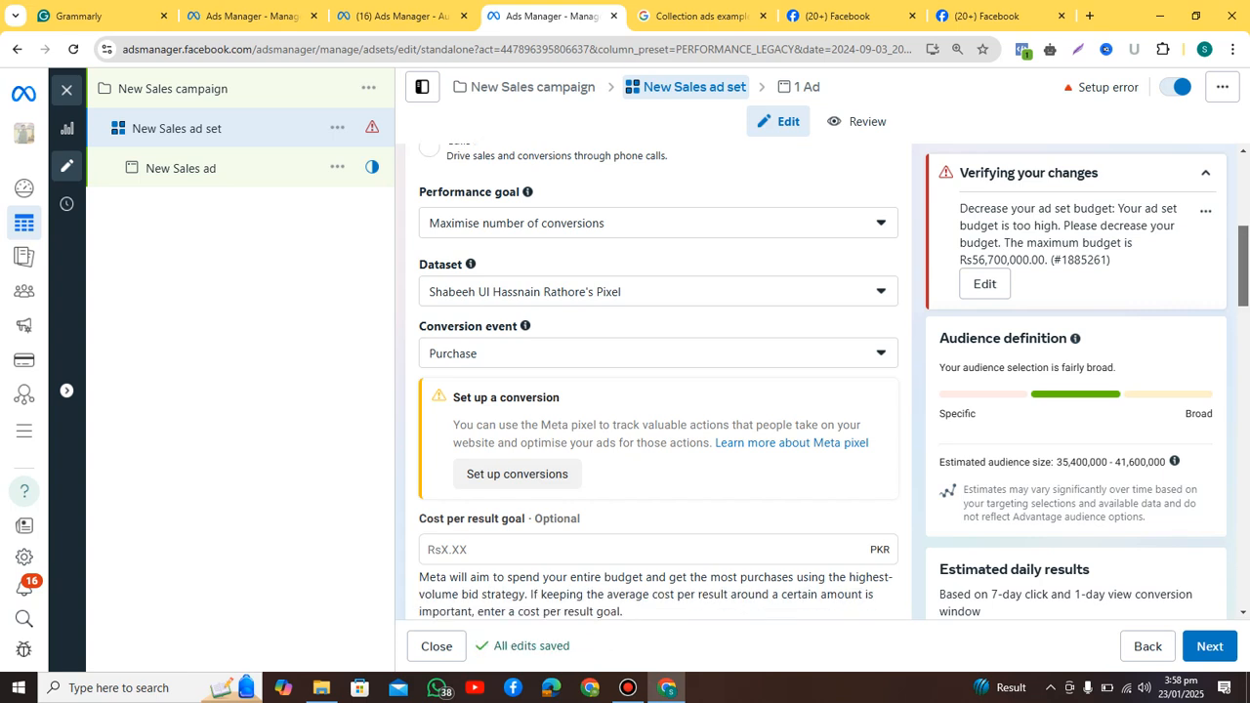
pyautogui.scroll(-6, 659, 381)
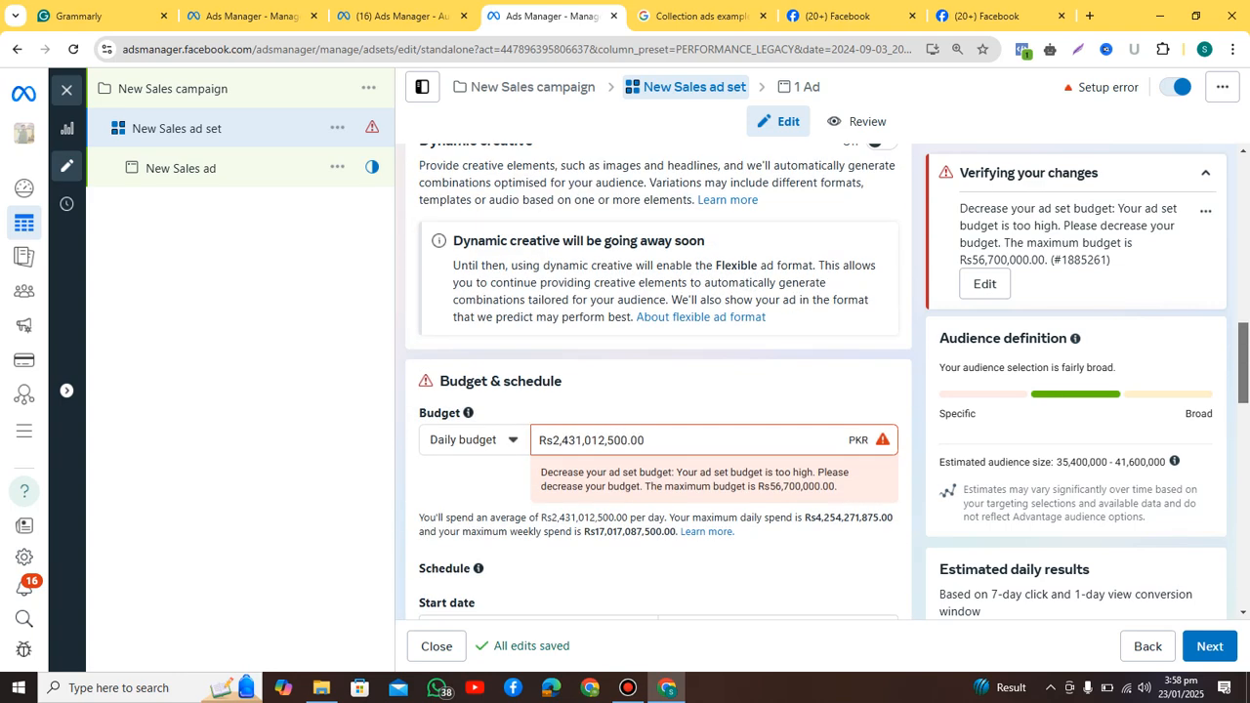
pyautogui.scroll(-1, 658, 381)
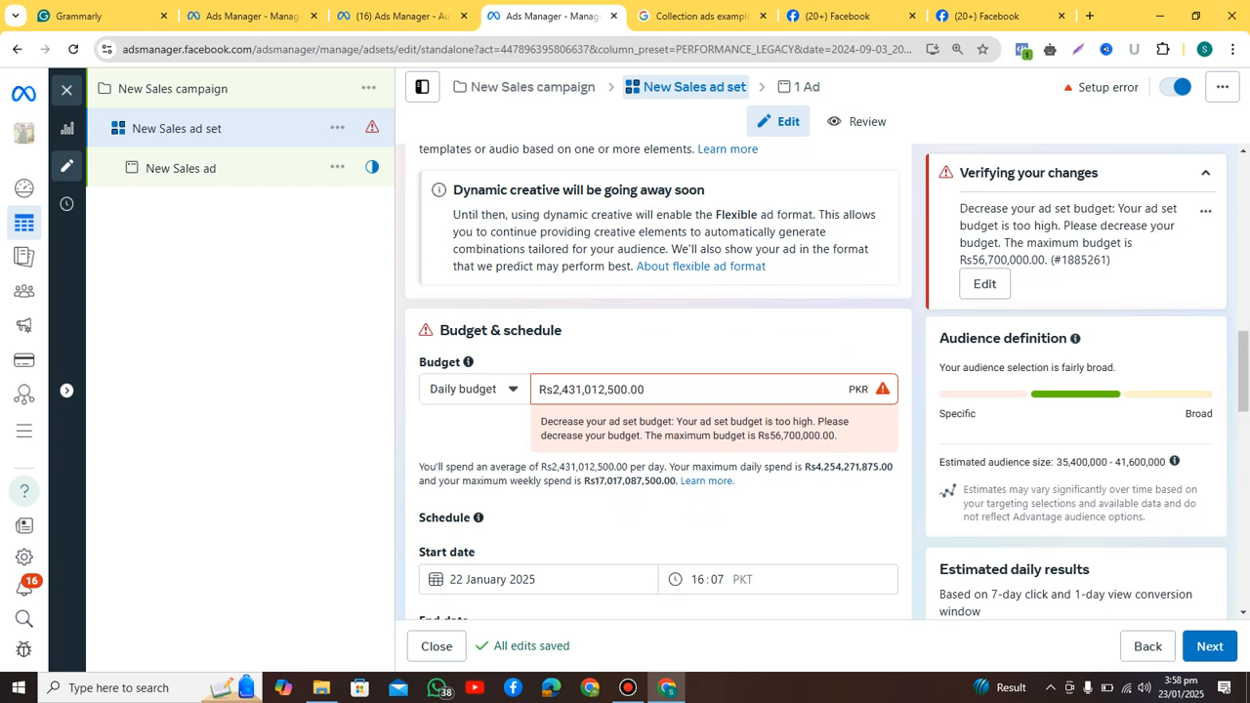
pyautogui.moveTo(628, 389); pyautogui.dragTo(552, 389)
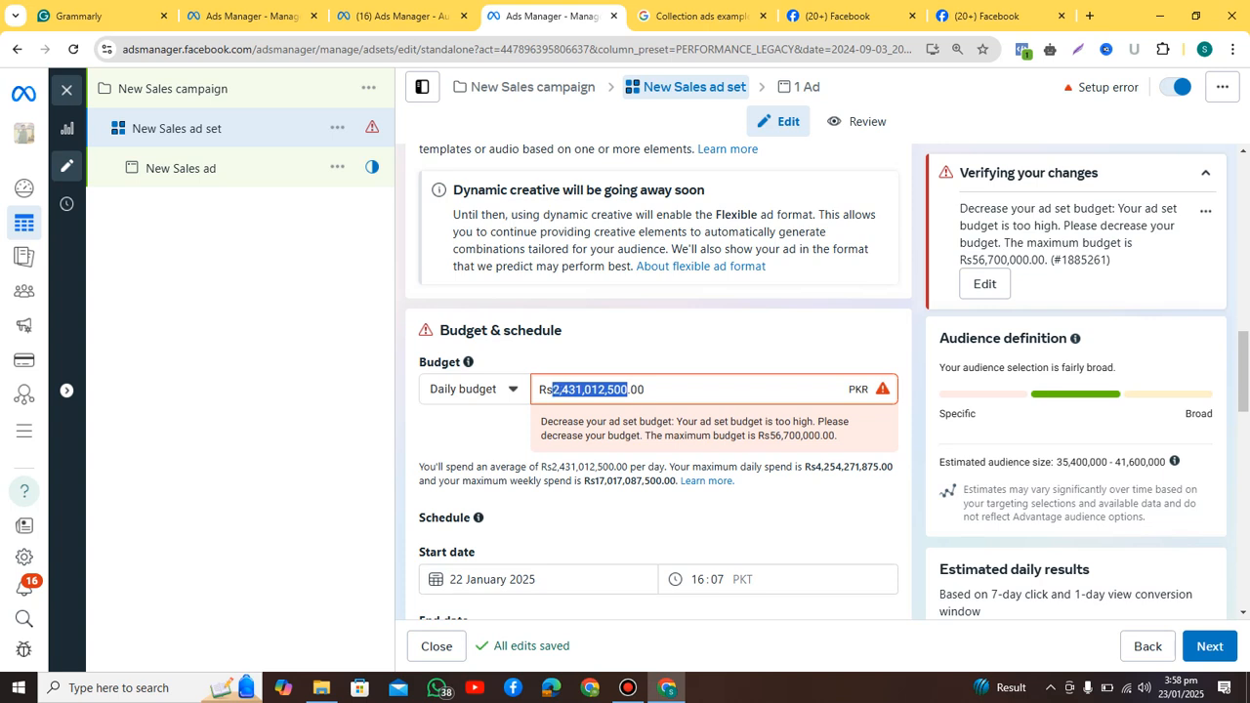
pyautogui.write('1.')
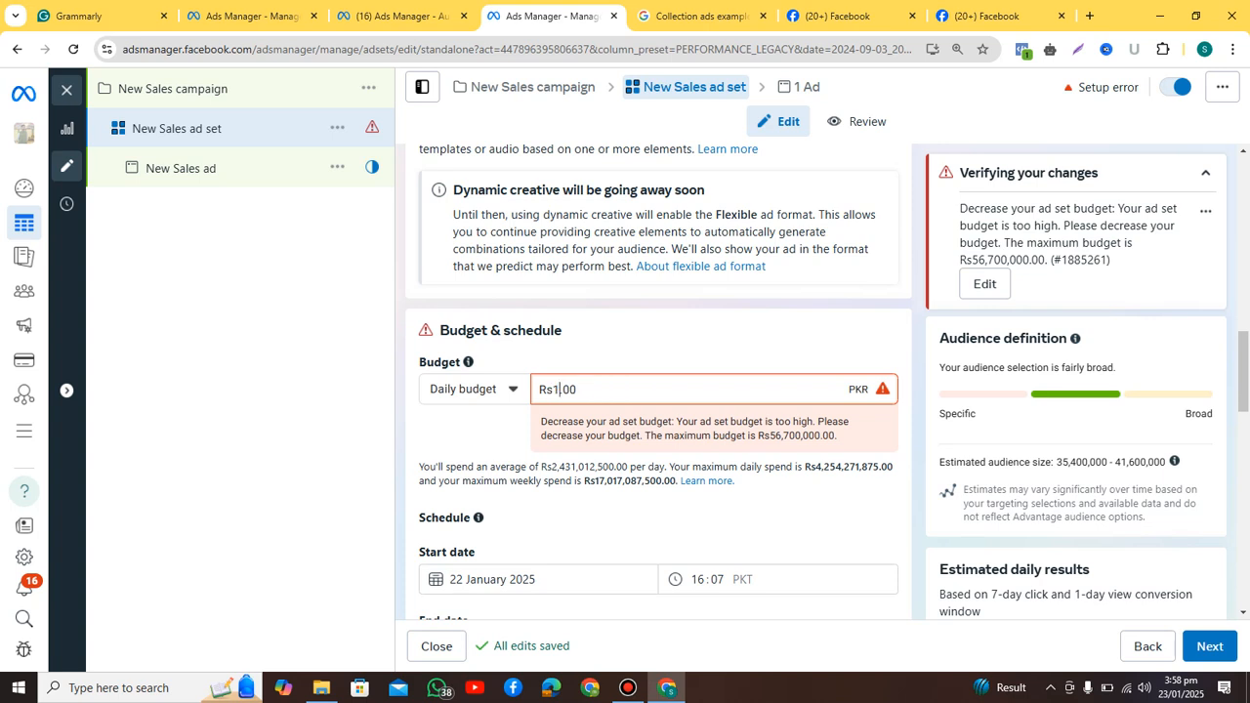
pyautogui.write('000')
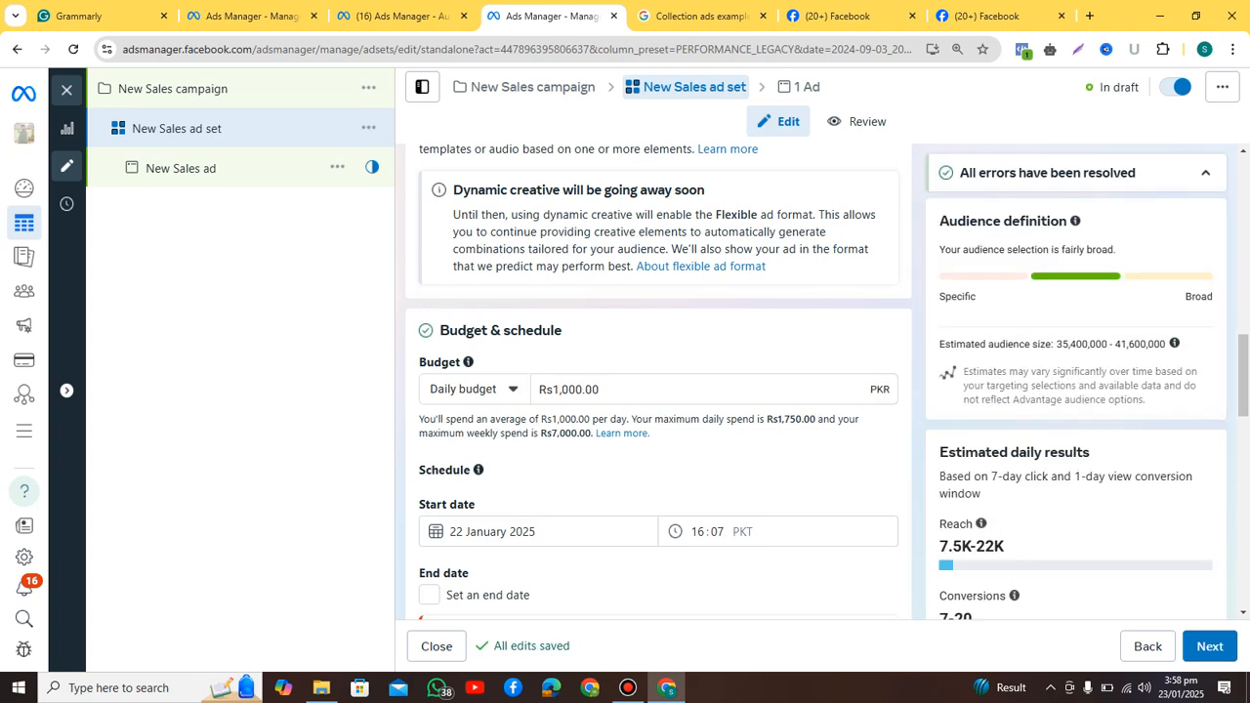
# Review the ad set's schedule, audience controls and locations, and open the New Sales ad.
pyautogui.scroll(-4, 658, 381)
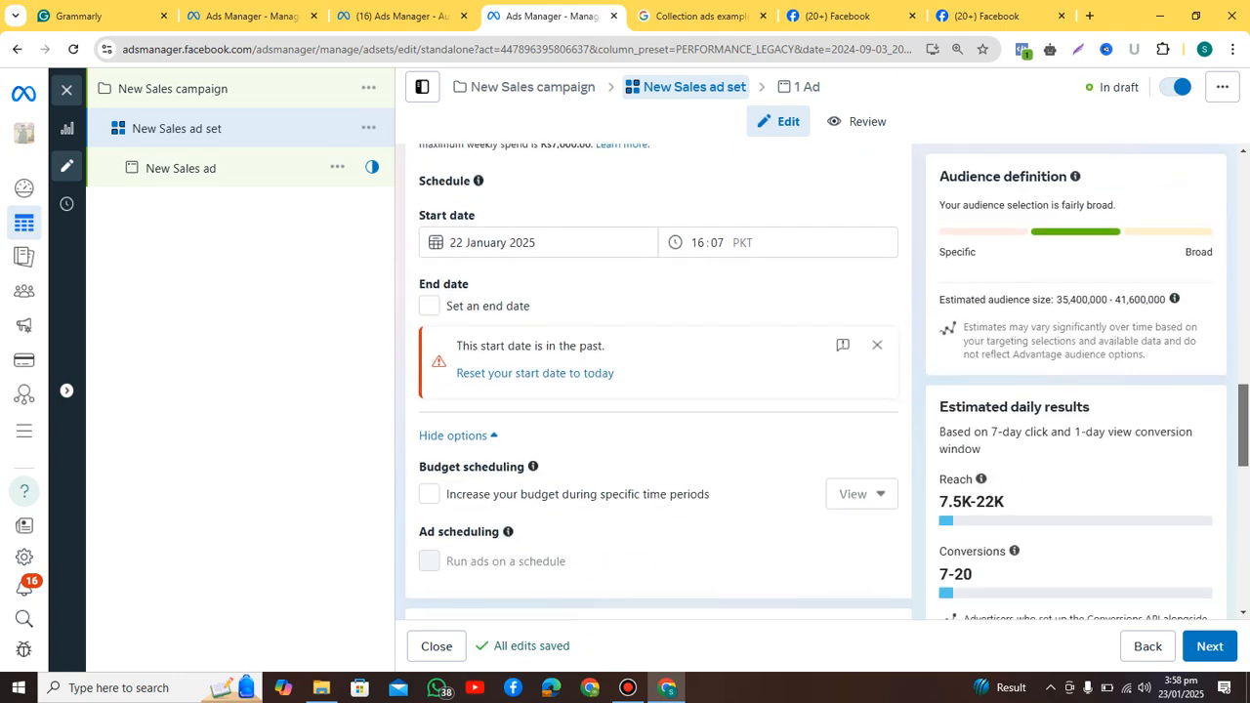
pyautogui.scroll(-6, 658, 381)
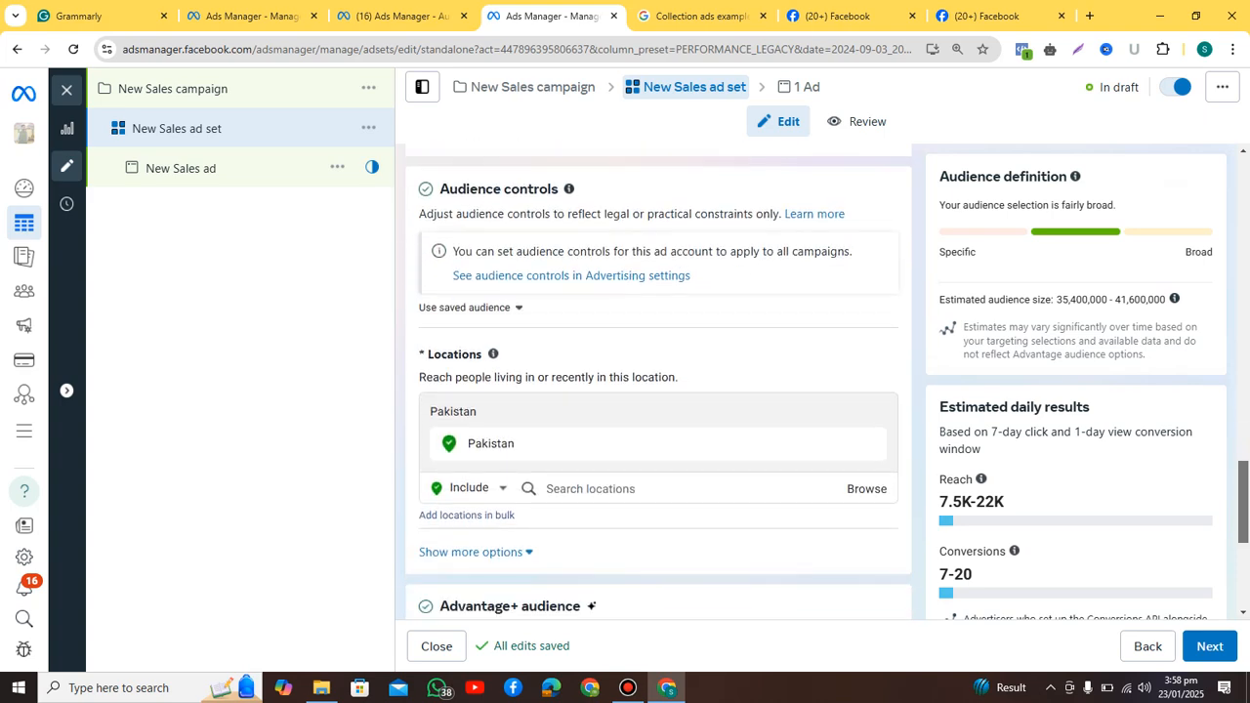
pyautogui.scroll(-2, 659, 381)
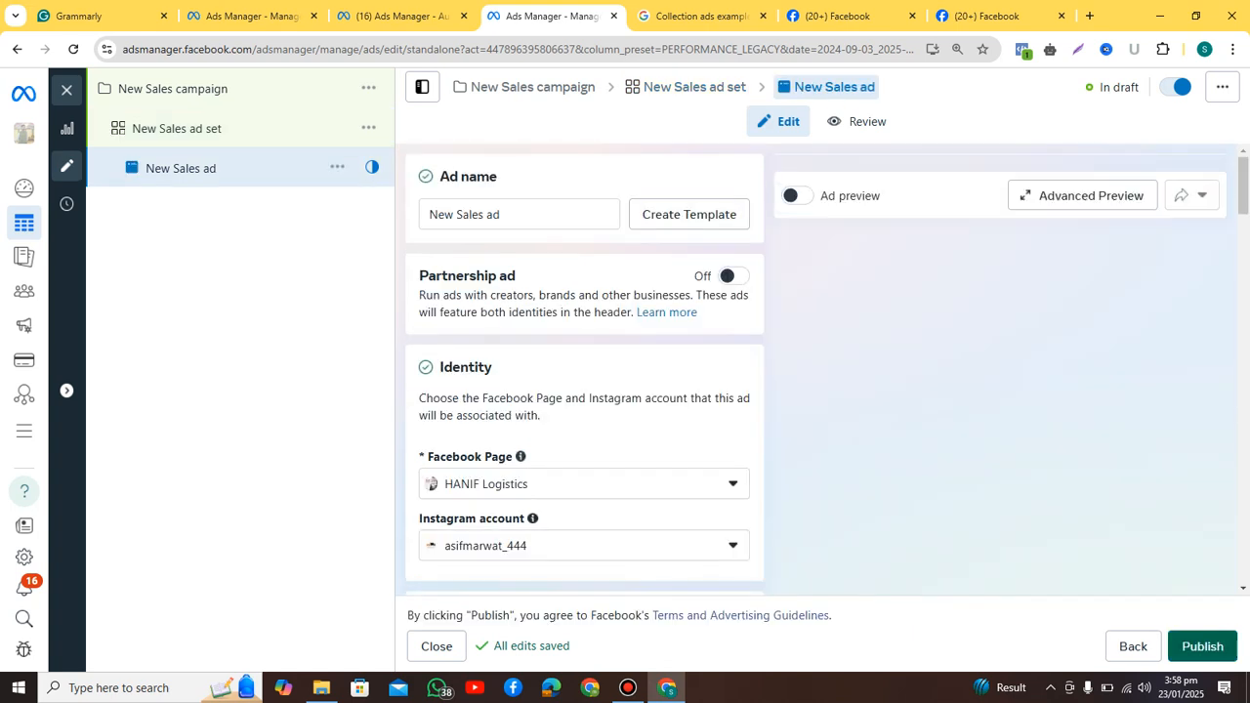
# Examine the New Sales ad's identity, ad setup choices, creative source and format options.
pyautogui.scroll(-3, 584, 371)
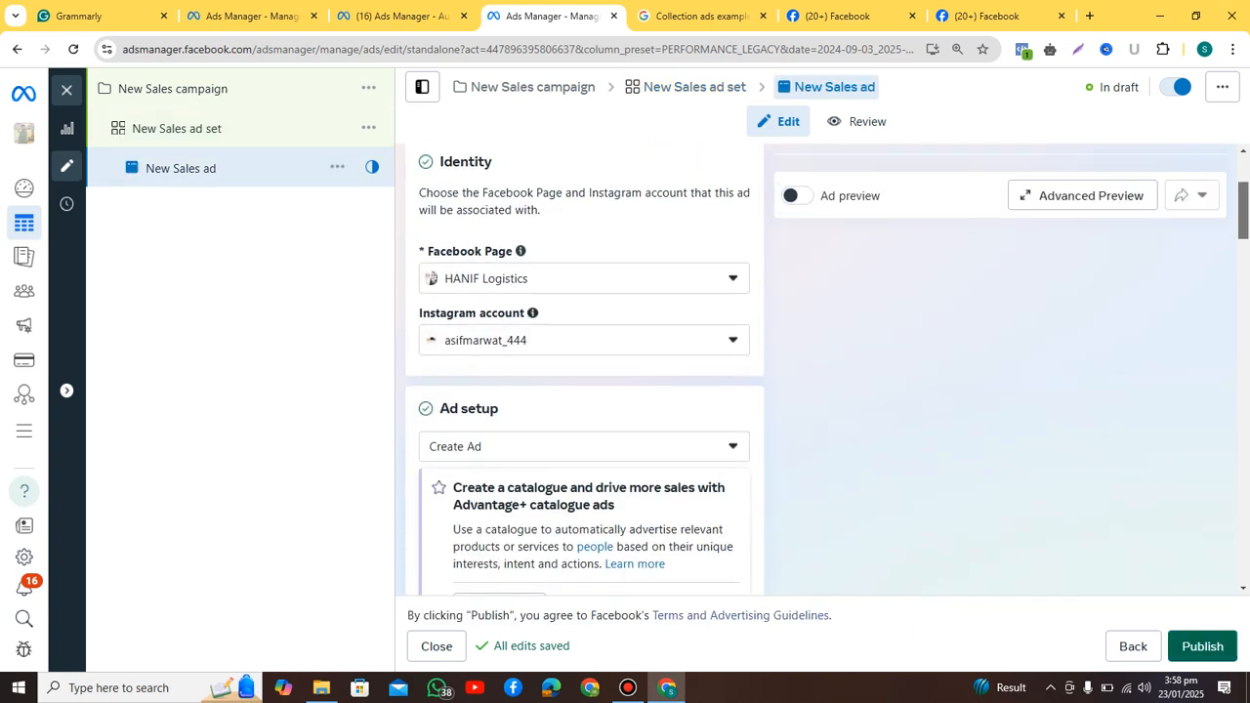
pyautogui.scroll(-3, 584, 372)
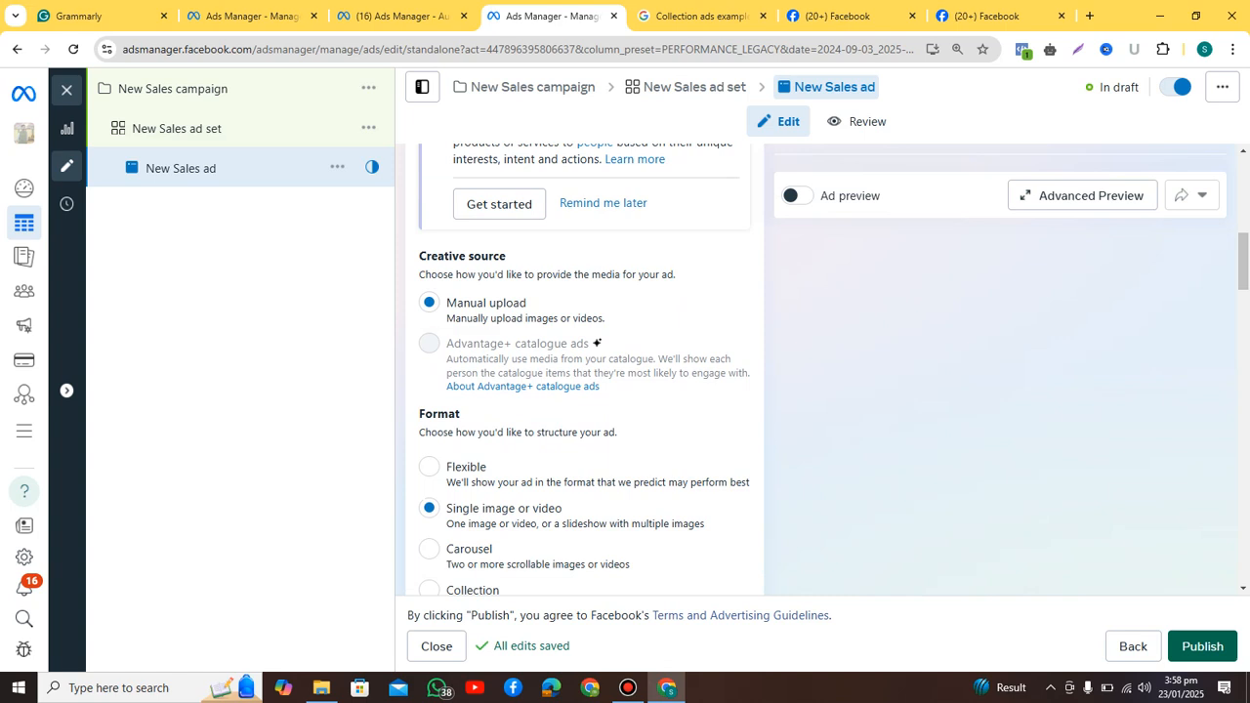
pyautogui.scroll(2, 584, 371)
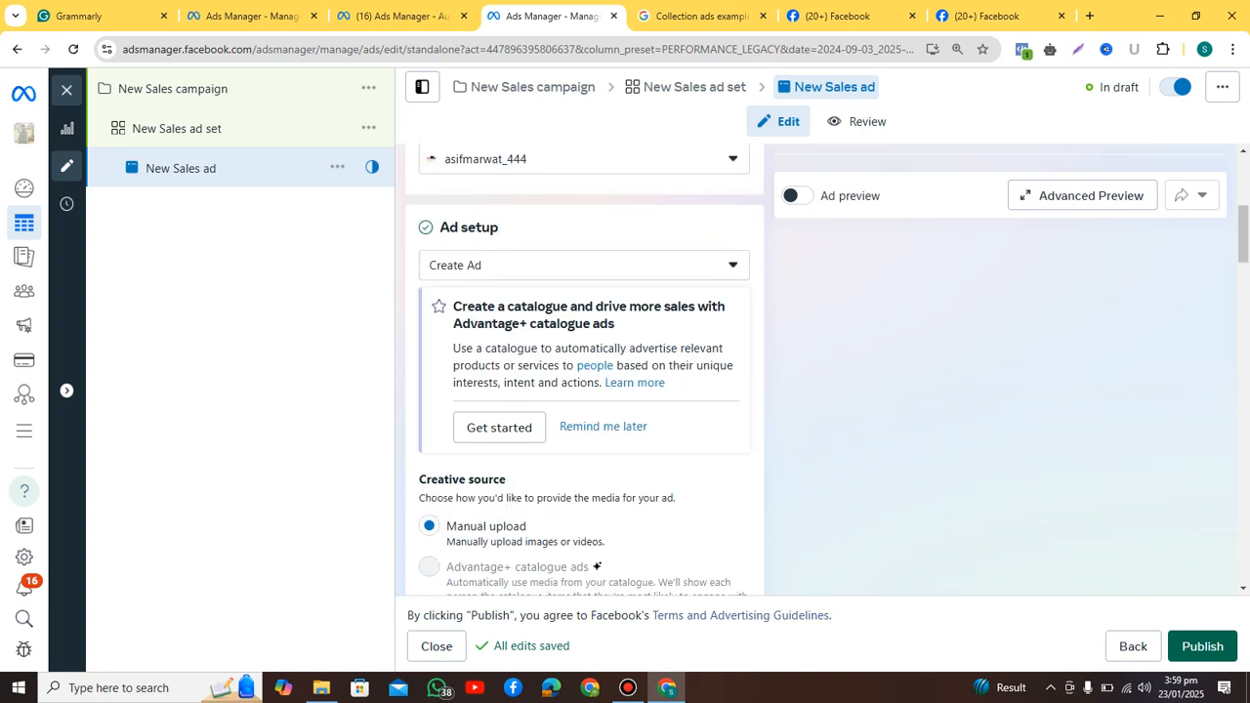
pyautogui.click(584, 265)
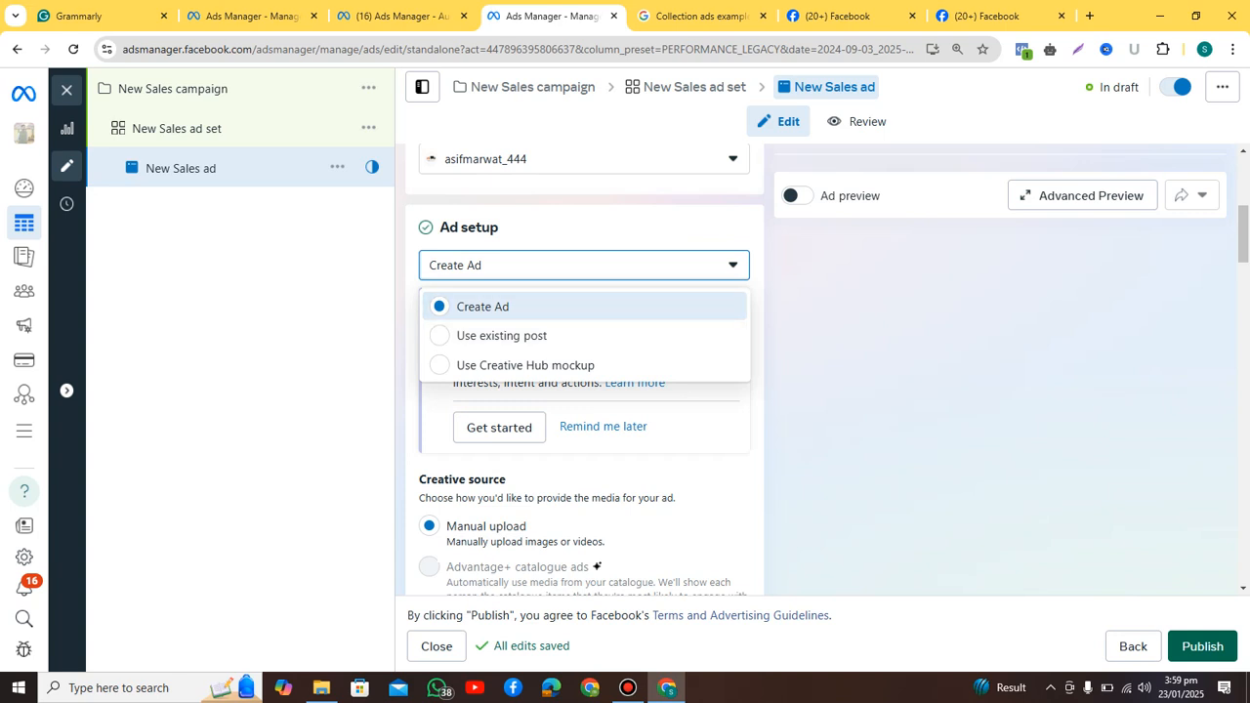
pyautogui.press('Escape')
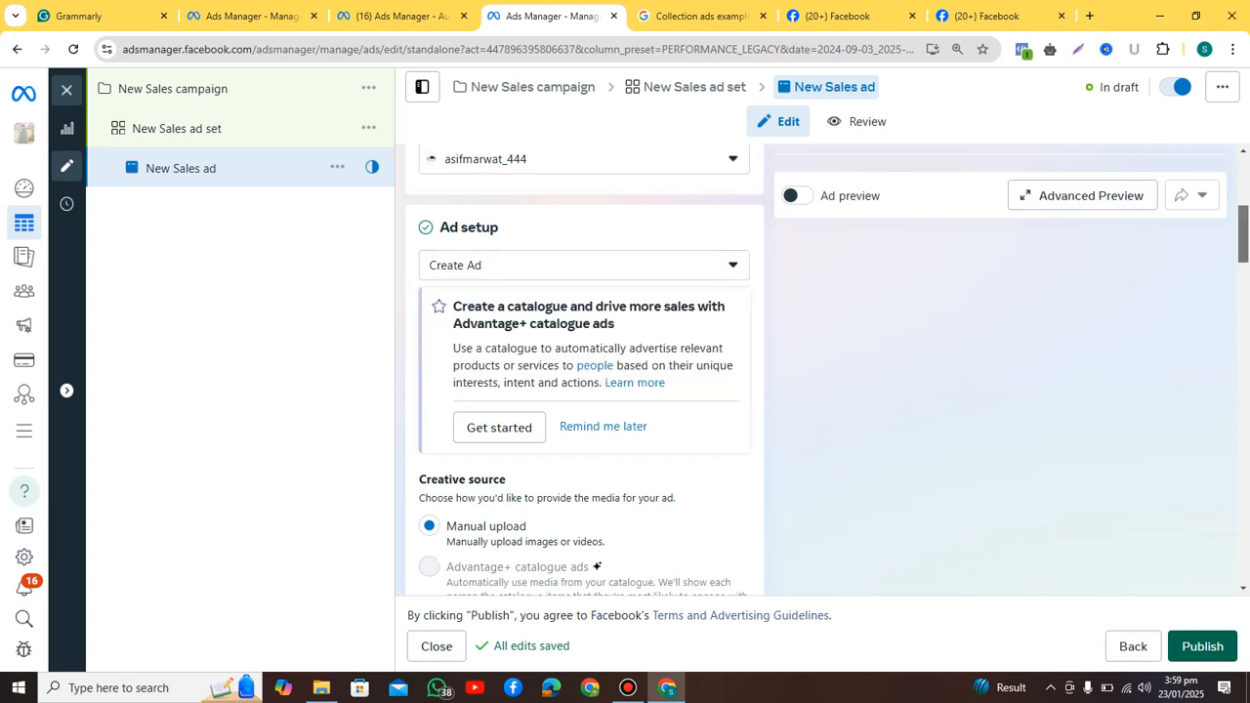
pyautogui.scroll(-3, 585, 369)
pyautogui.scroll(-1, 585, 369)
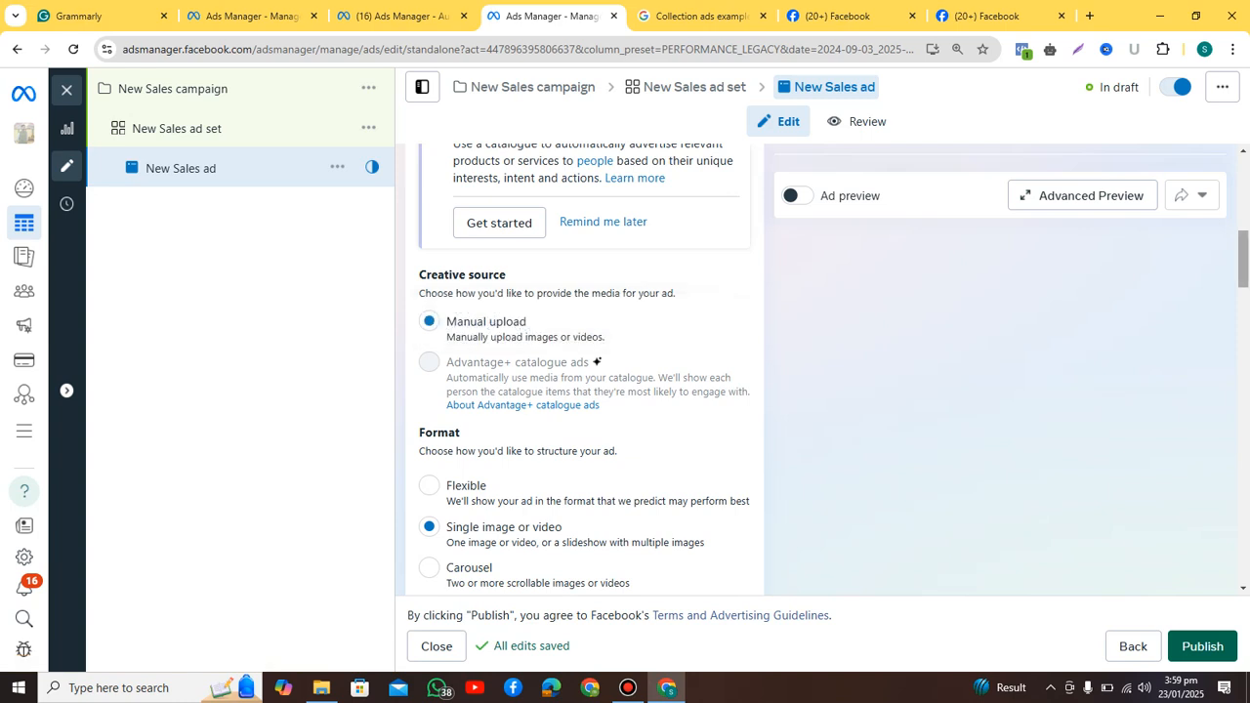
pyautogui.scroll(-2, 586, 390)
pyautogui.scroll(-1, 586, 371)
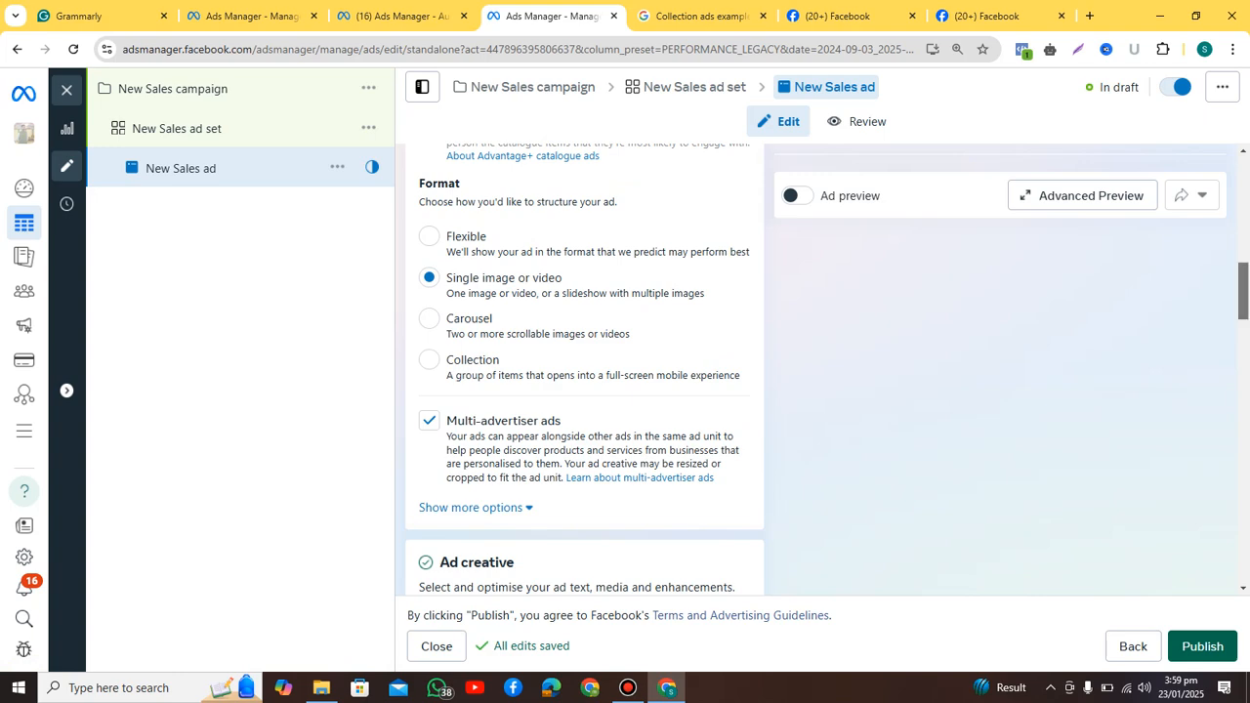
# Review the ad's Destination settings, including the website URL, display link and browser add-ons.
pyautogui.scroll(-3, 1244, 293)
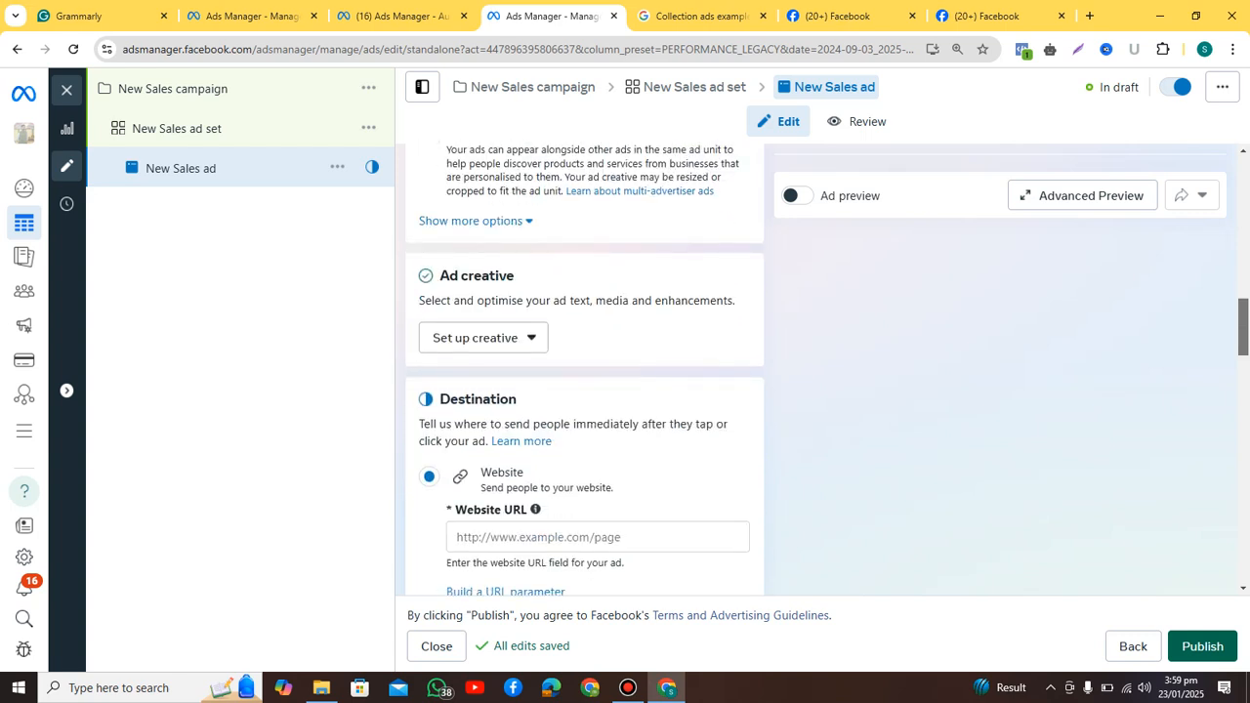
pyautogui.scroll(-2, 1244, 332)
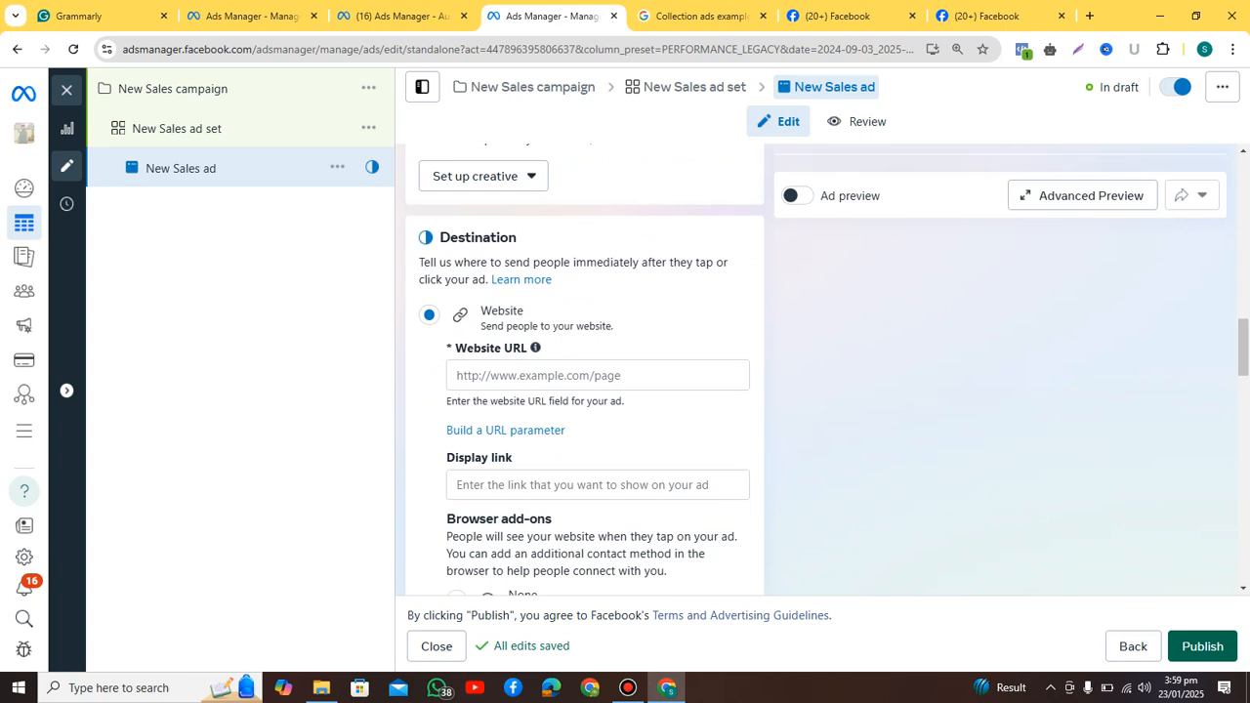
pyautogui.click(598, 375)
pyautogui.scroll(-2, 598, 370)
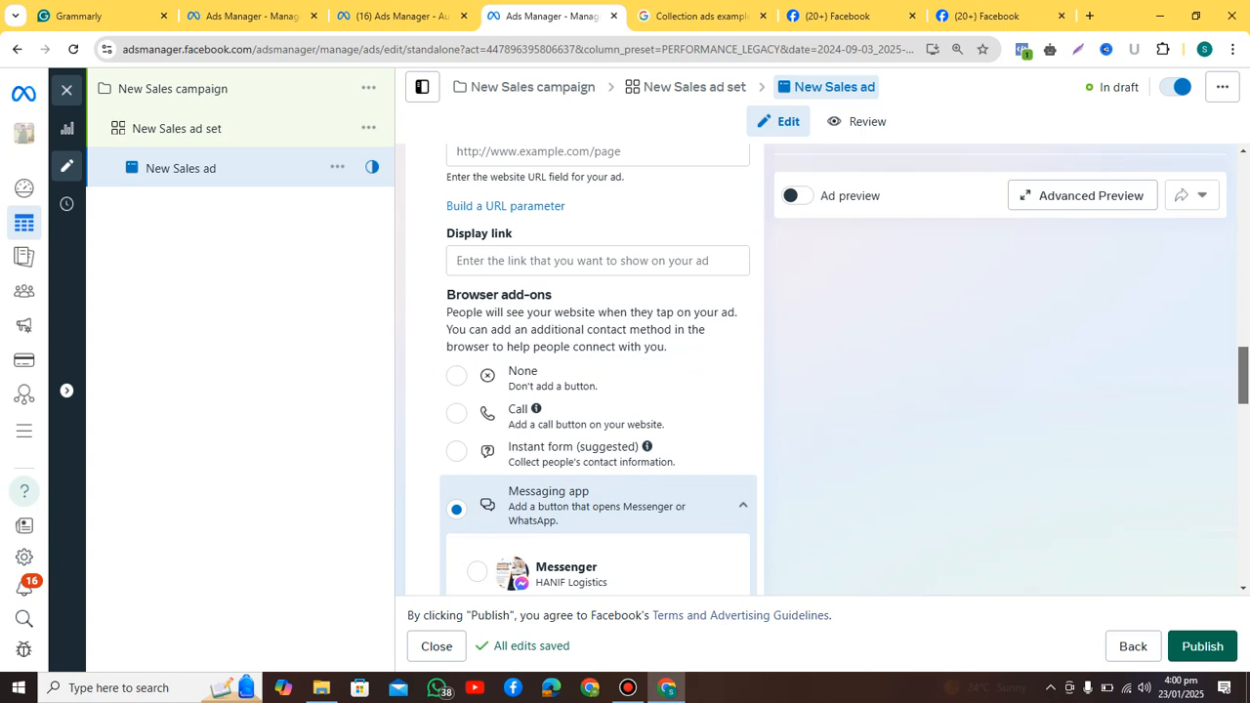
pyautogui.scroll(-2, 599, 370)
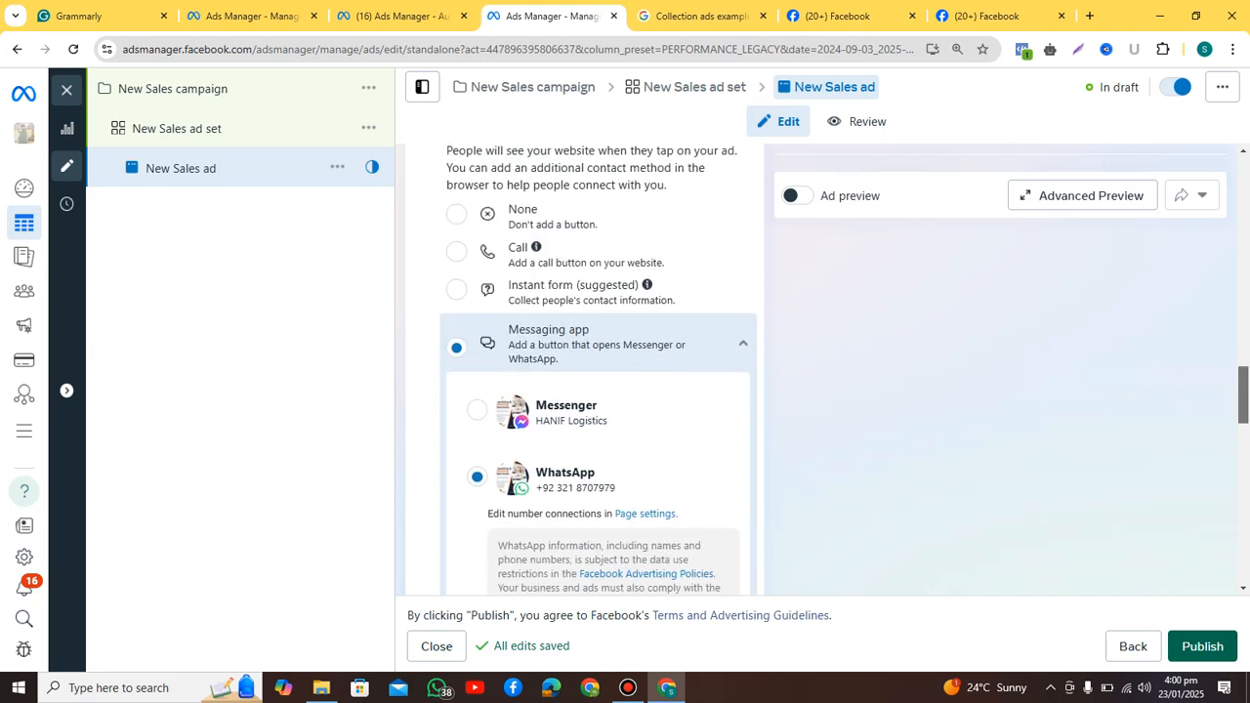
pyautogui.scroll(-6, 599, 369)
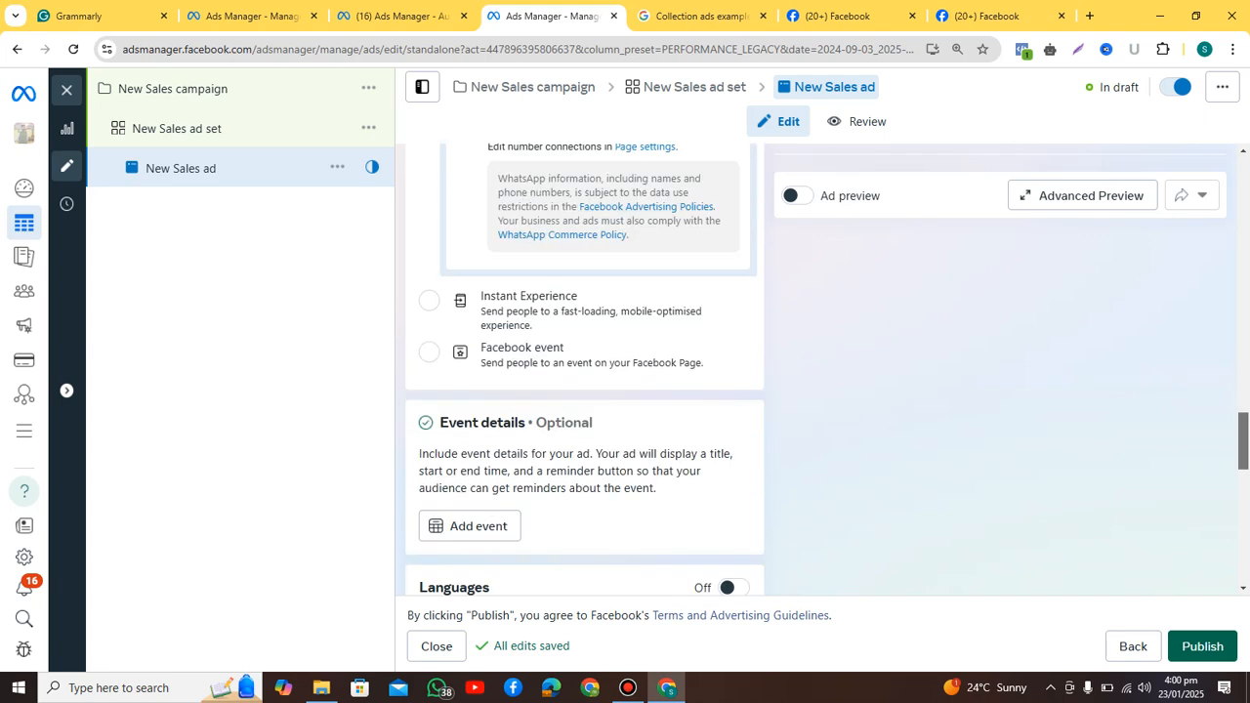
# Examine the ad's Tracking section, covering website, app and offline events and the URL parameters.
pyautogui.scroll(-5, 584, 371)
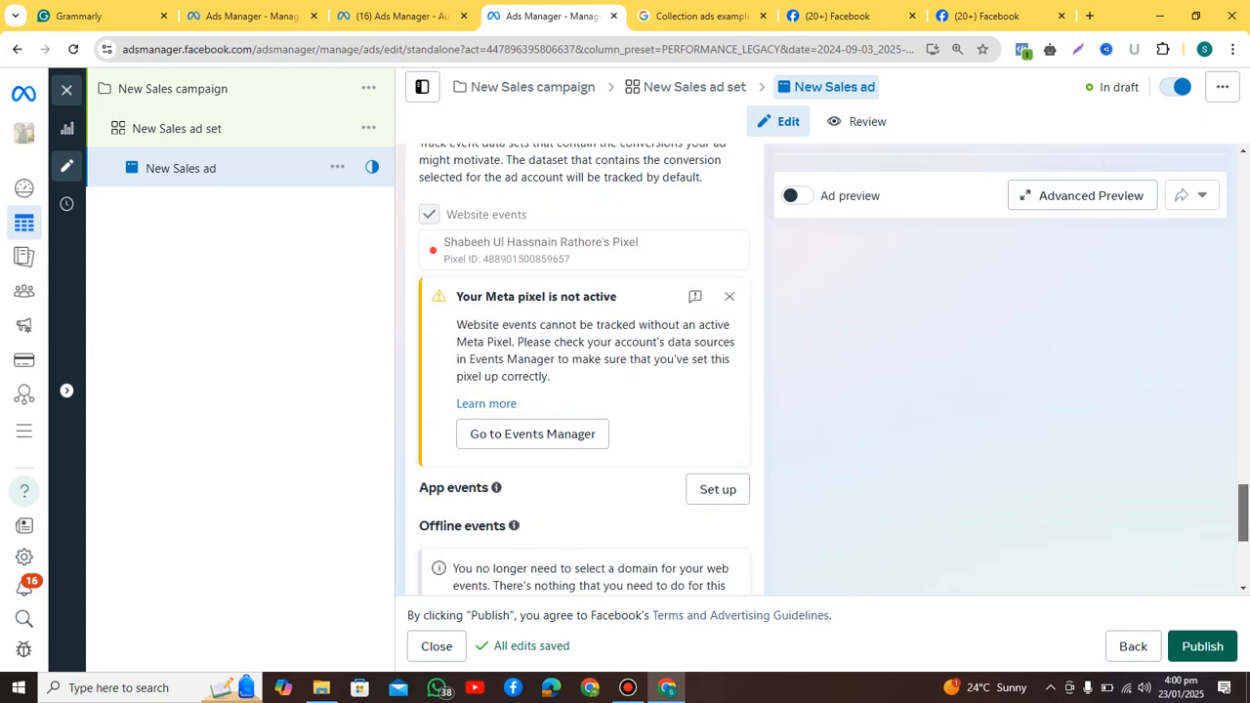
pyautogui.scroll(1, 585, 372)
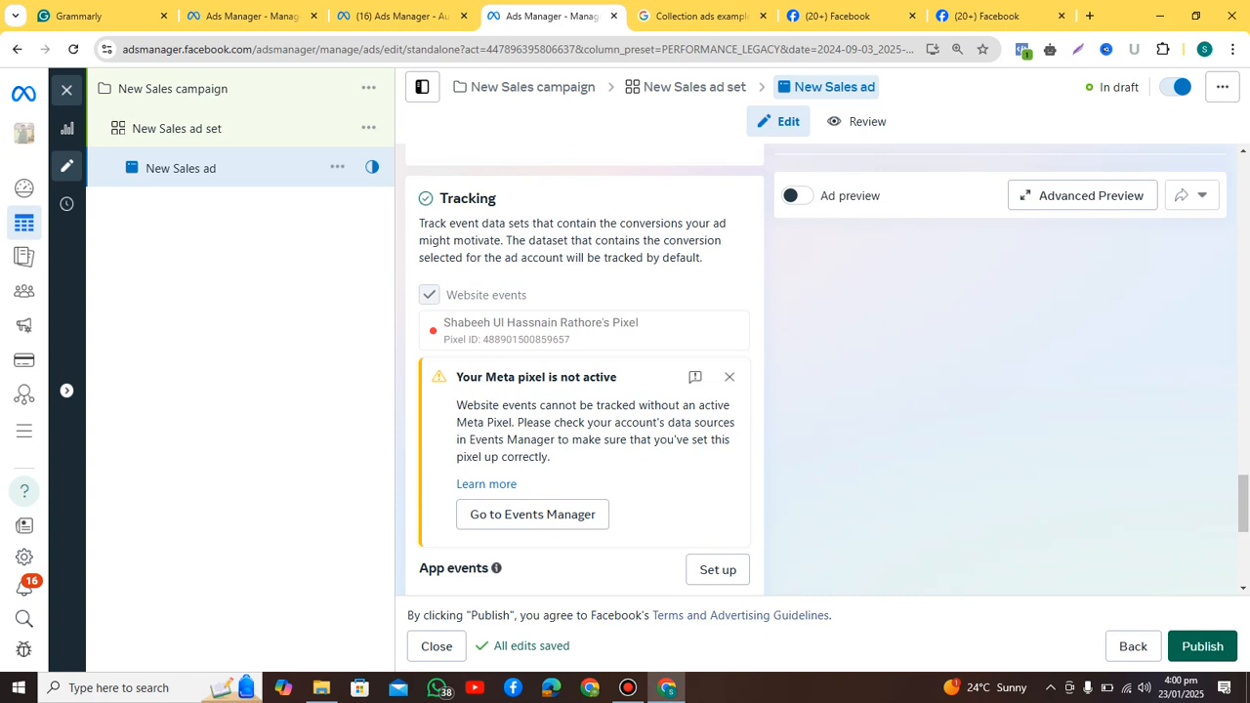
pyautogui.scroll(-4, 584, 372)
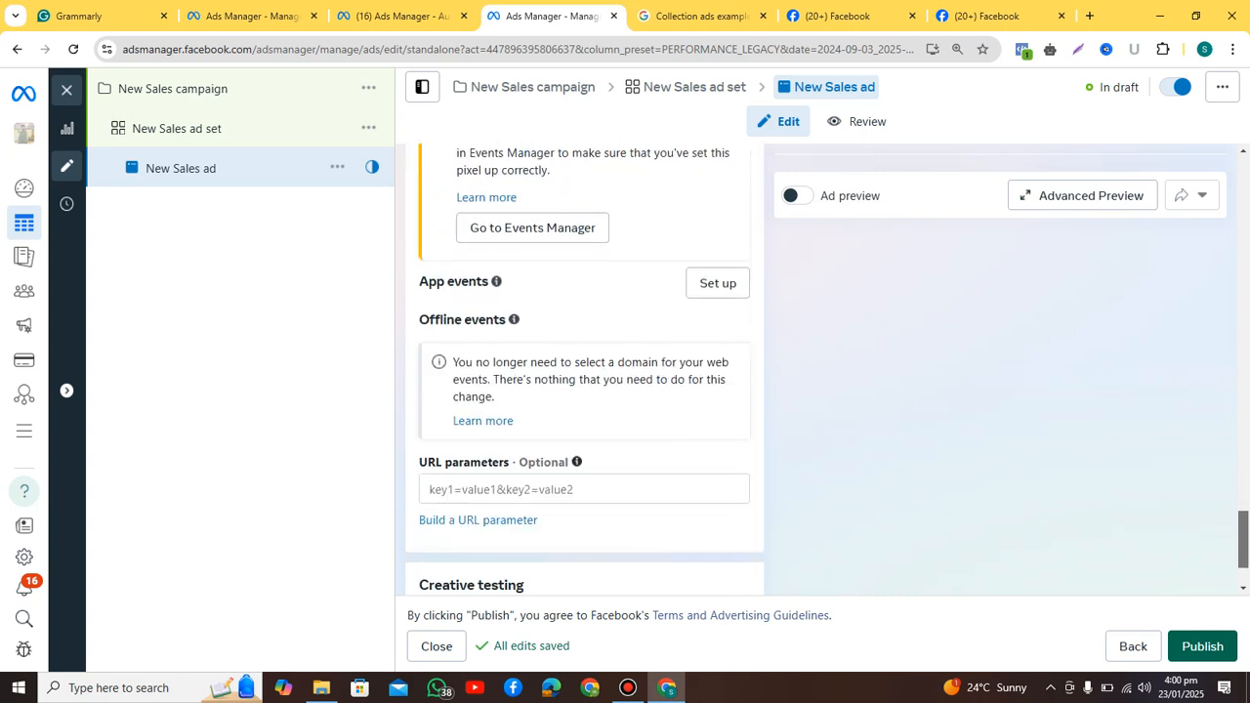
pyautogui.scroll(-2, 584, 371)
pyautogui.scroll(3, 584, 371)
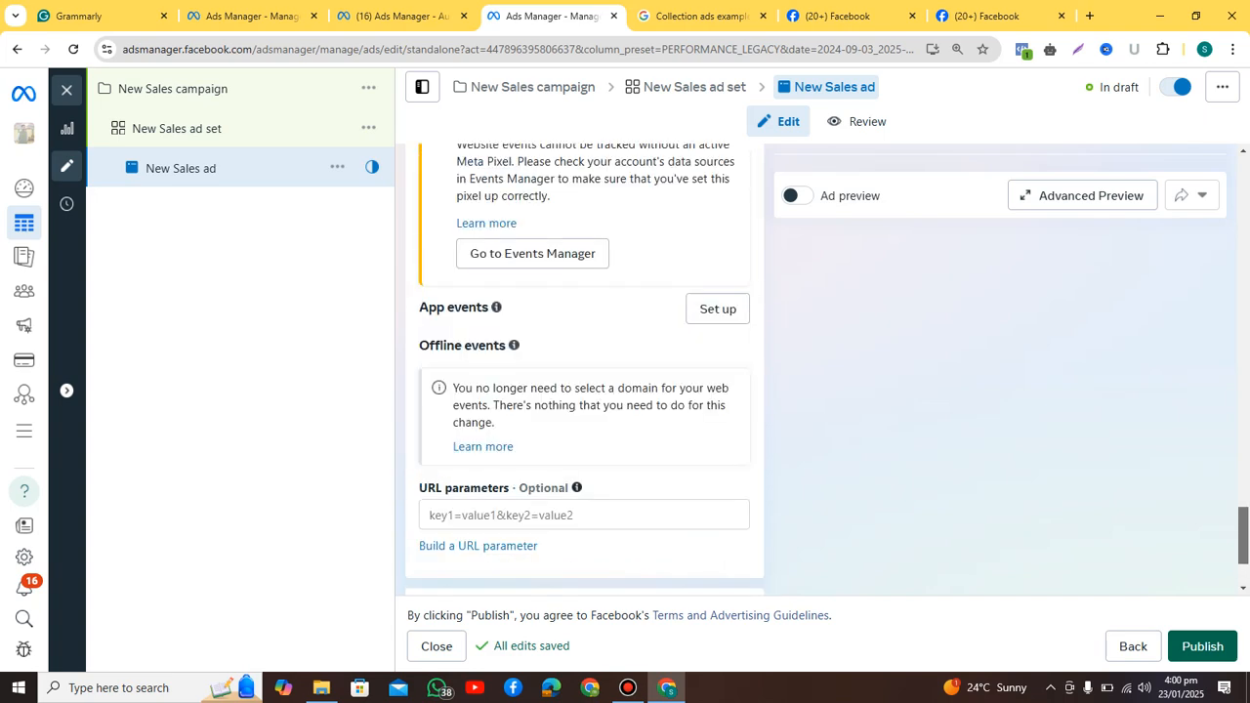
# Look back over the New Sales ad's settings, from Tracking through Destination, Ad creative and Identity to the ad name.
pyautogui.scroll(5, 584, 371)
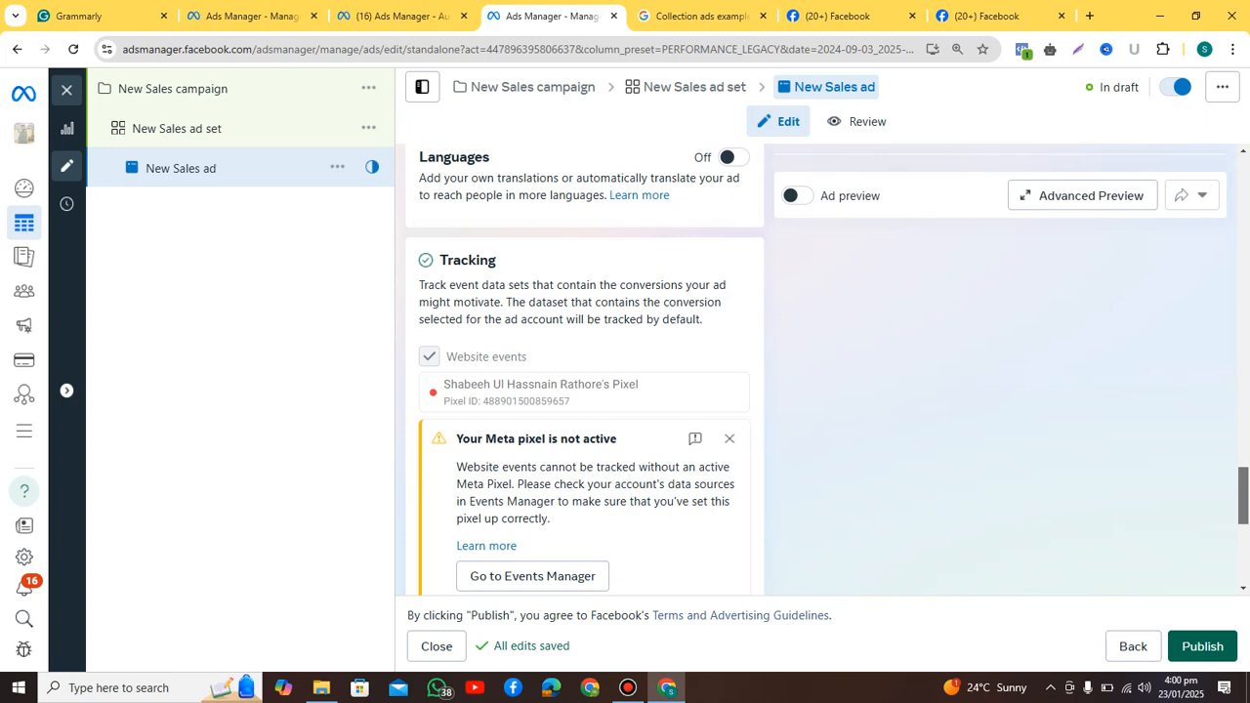
pyautogui.scroll(3, 584, 371)
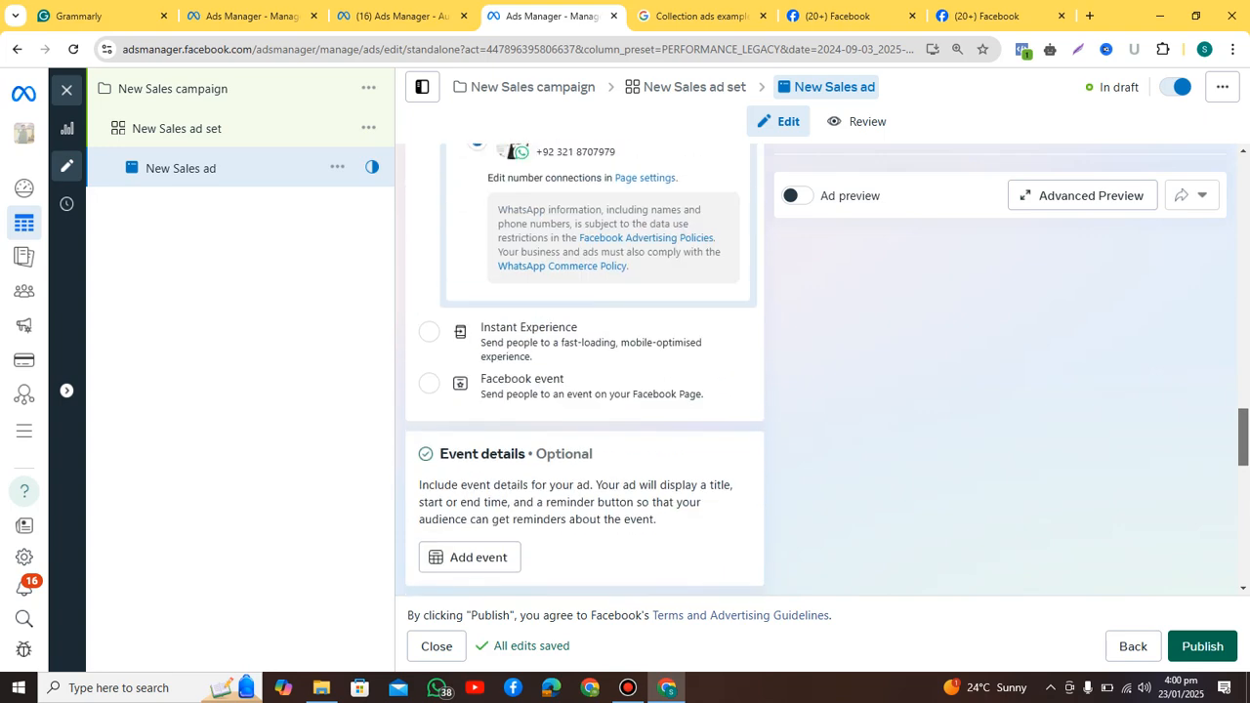
pyautogui.scroll(5, 584, 371)
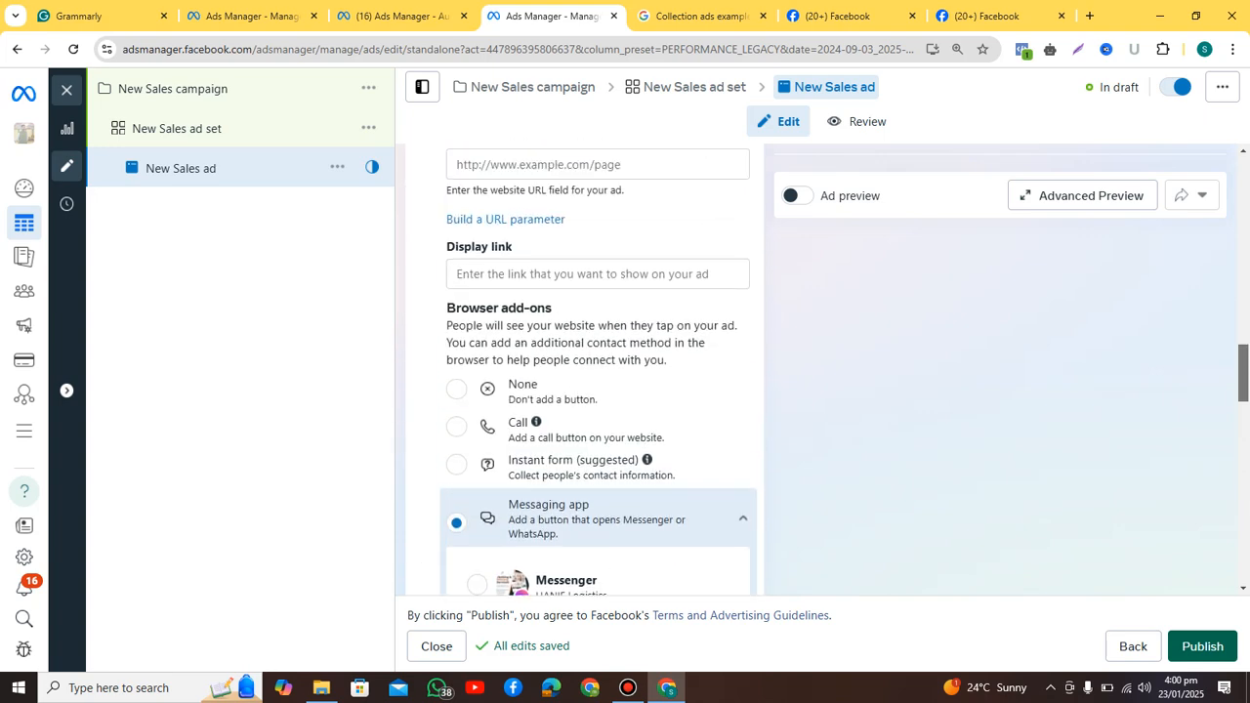
pyautogui.scroll(3, 584, 371)
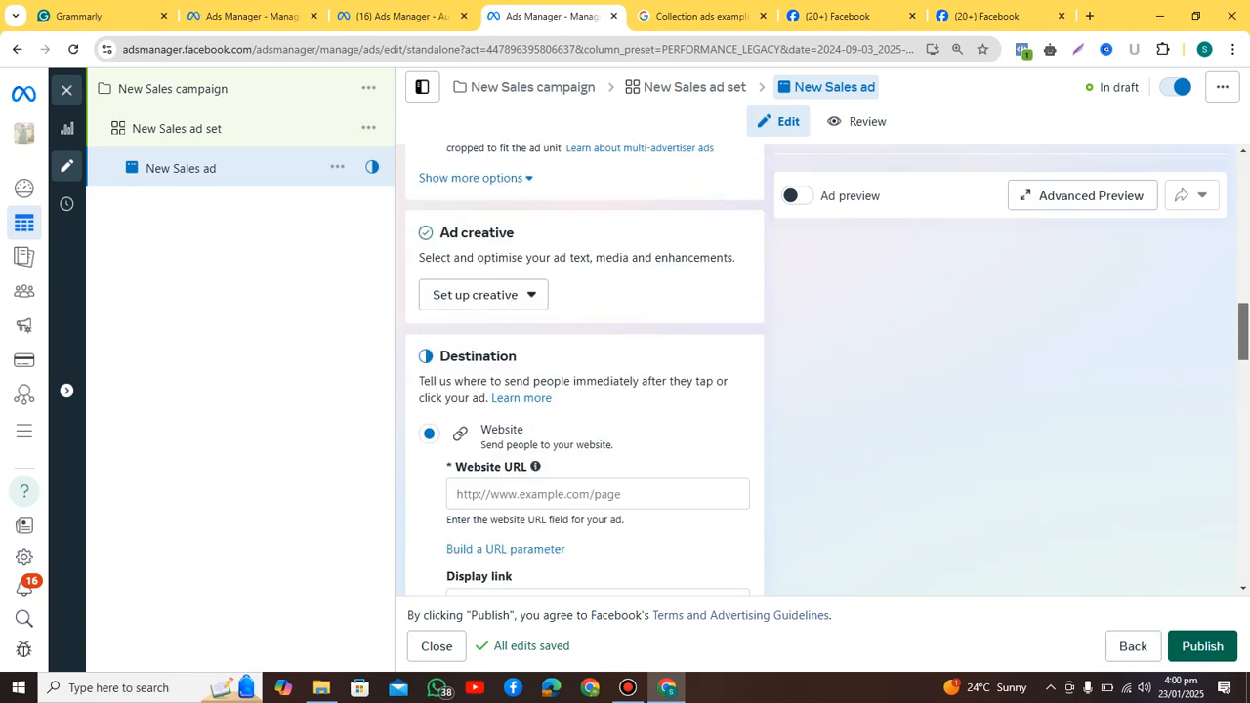
pyautogui.scroll(8, 584, 371)
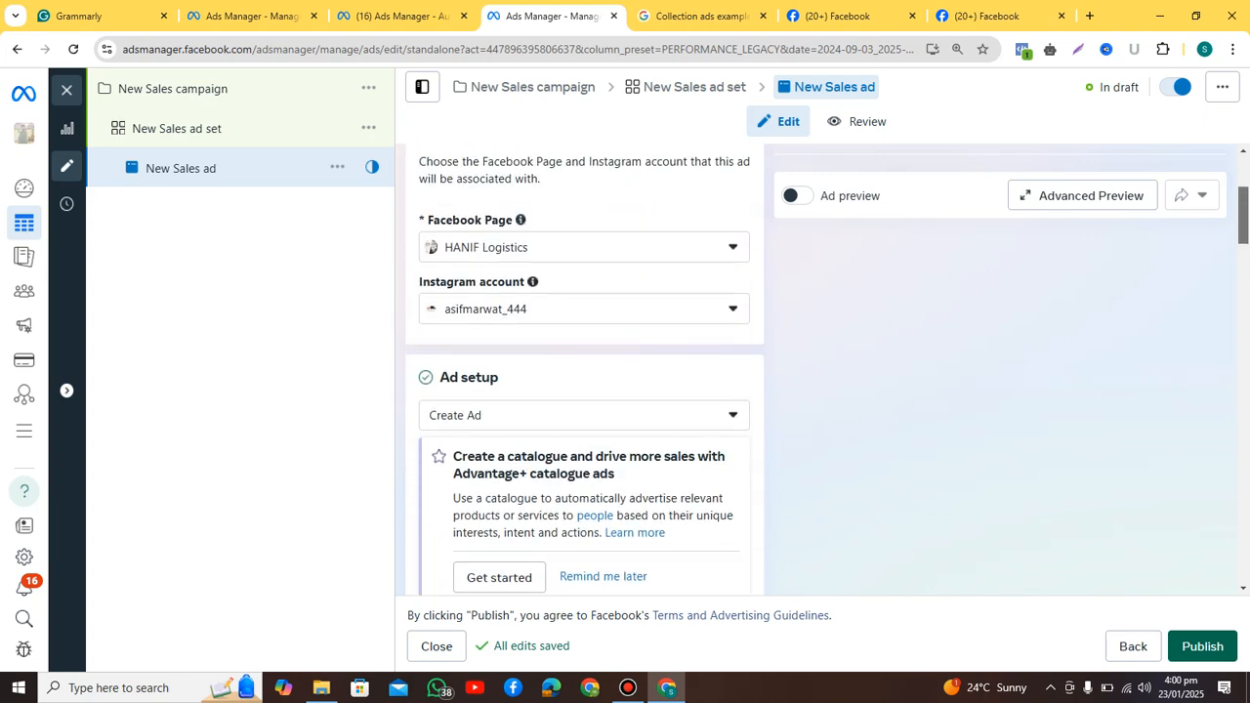
pyautogui.scroll(3, 584, 371)
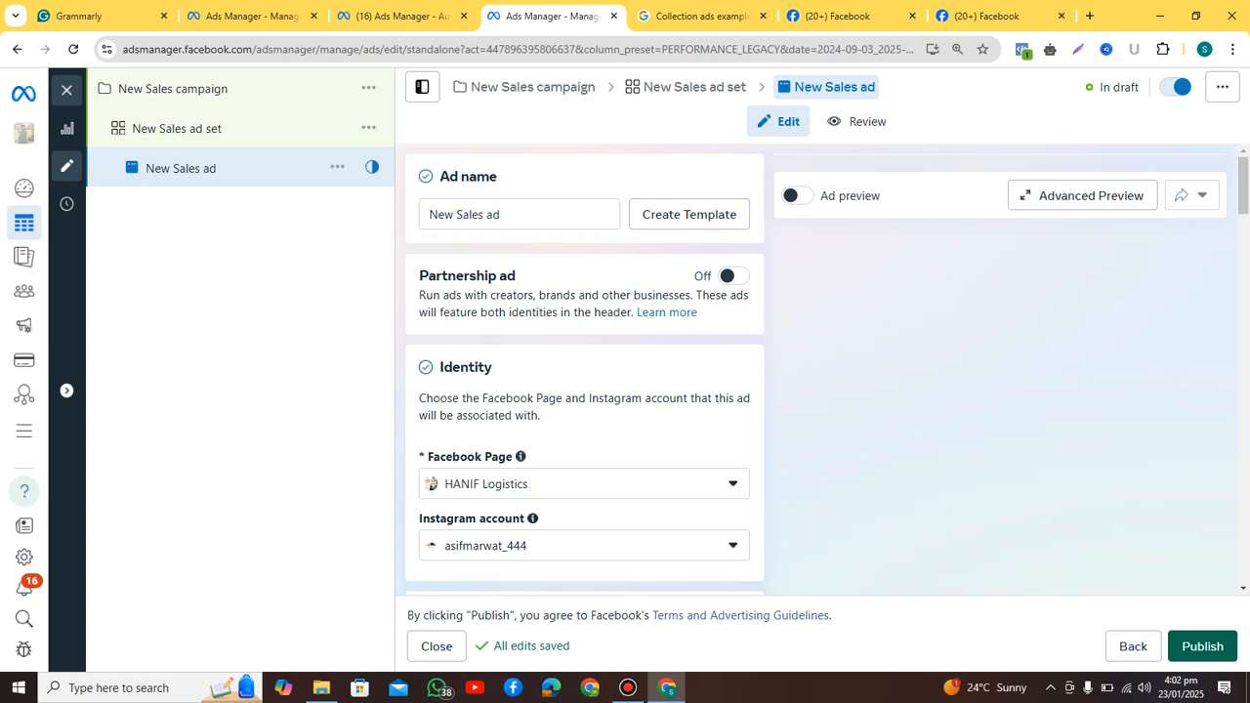
pyautogui.click(628, 688)
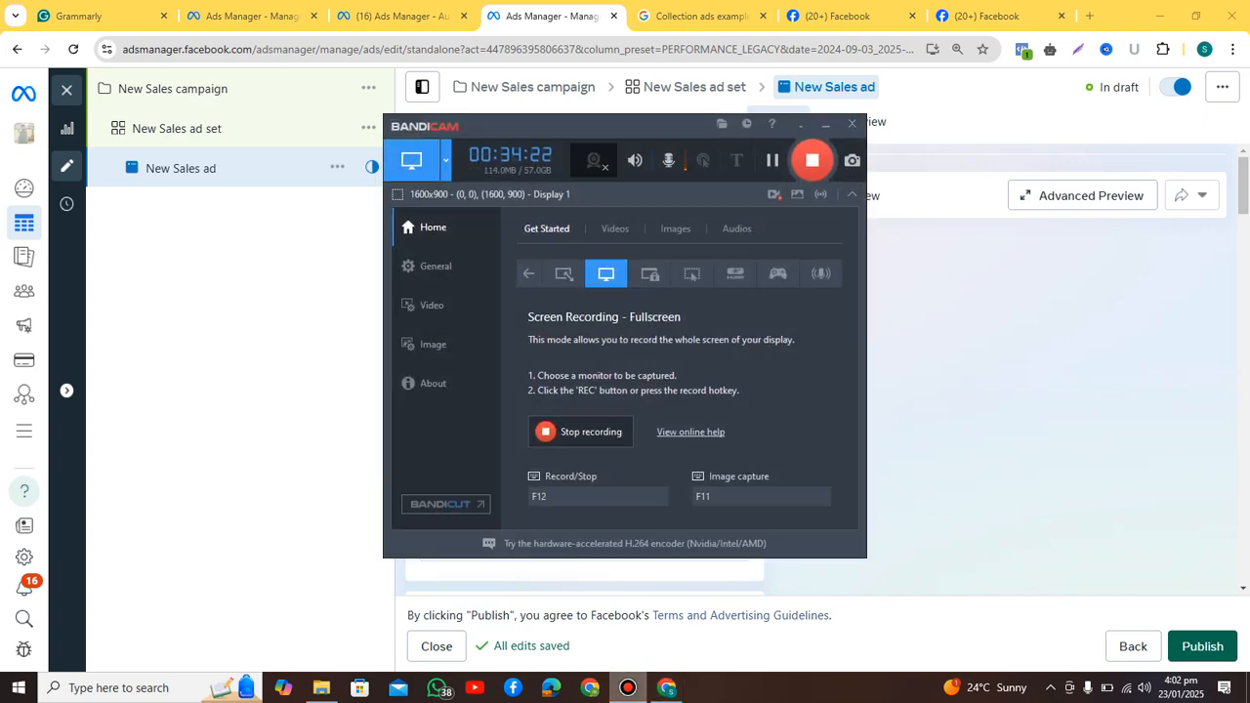